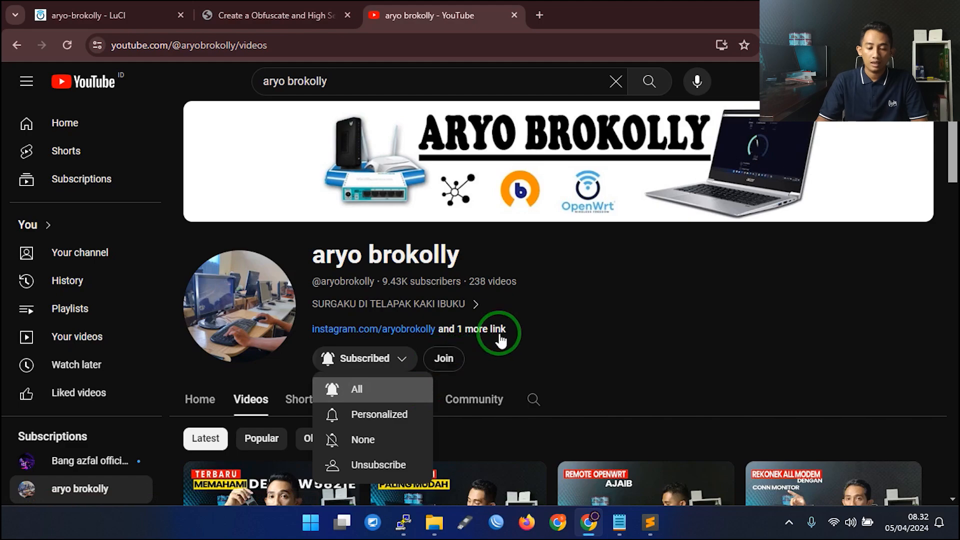
Step: Browse the aryo brokolly channel's Videos and Home pages, including its members-only section
left_click(649, 347)
scroll(593, 388, "down", 10)
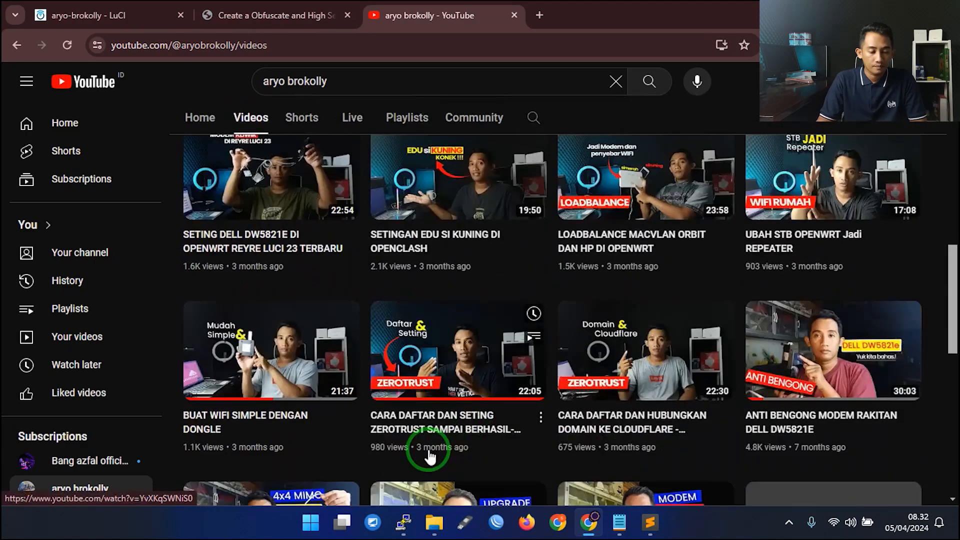
scroll(430, 455, "up", 10)
left_click(199, 399)
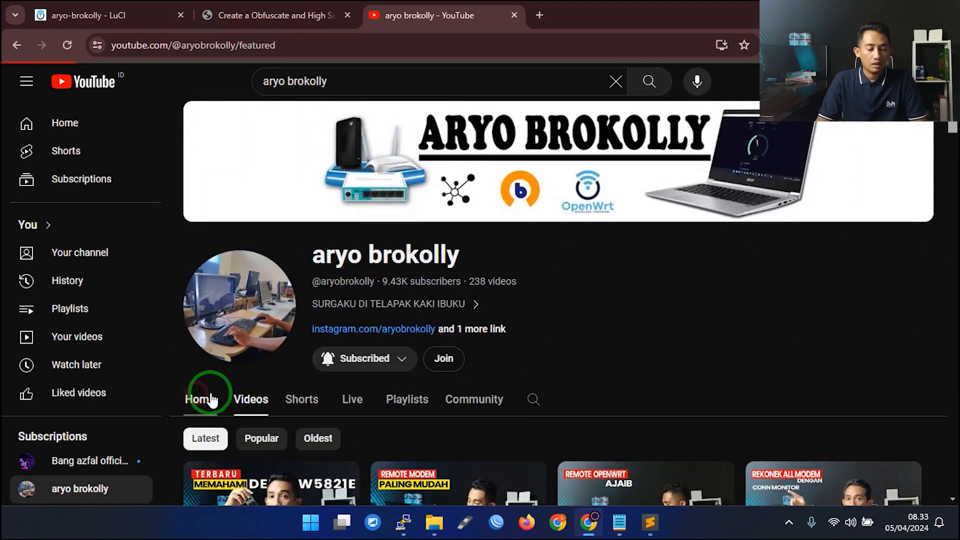
scroll(398, 410, "down", 12)
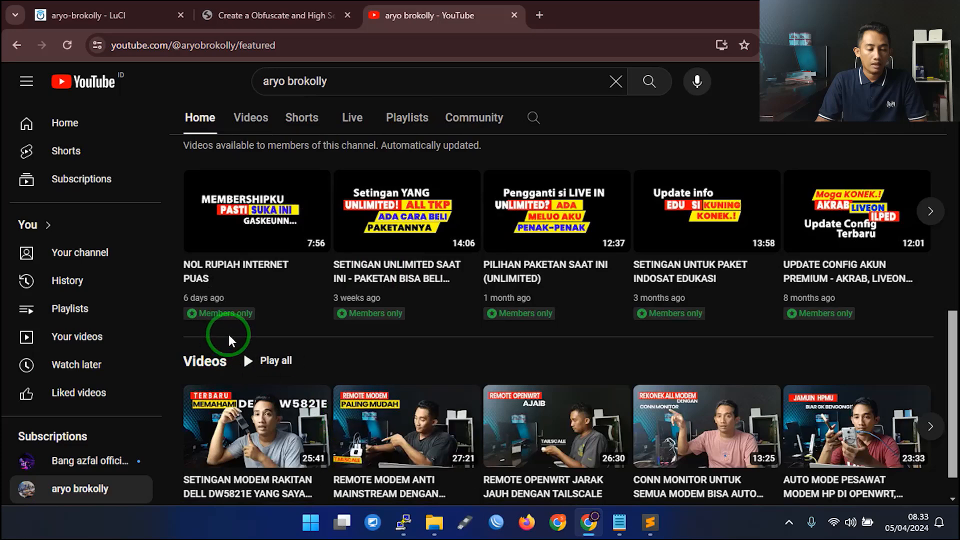
scroll(229, 336, "up", 1)
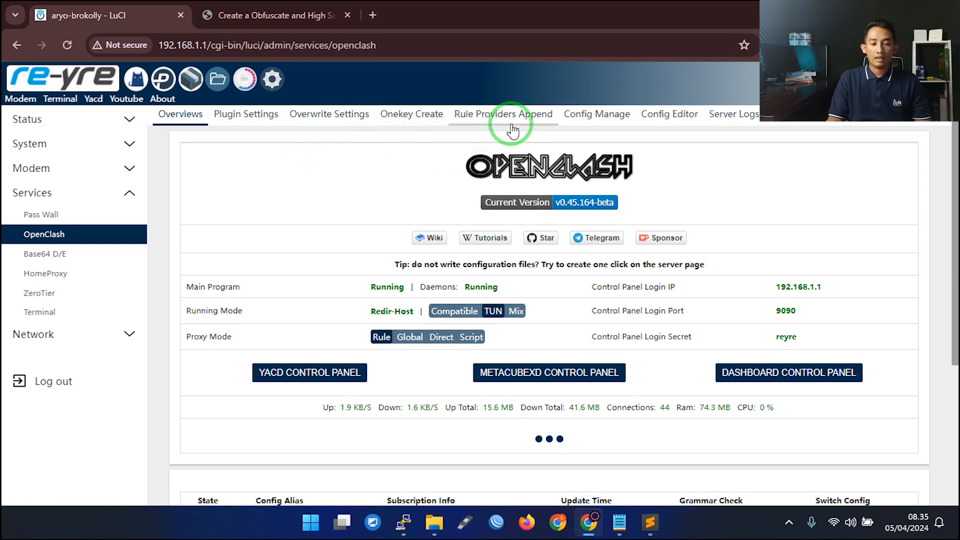
Step: Open the YACD control panel from OpenClash and view its proxies
left_click(310, 373)
left_click(72, 120)
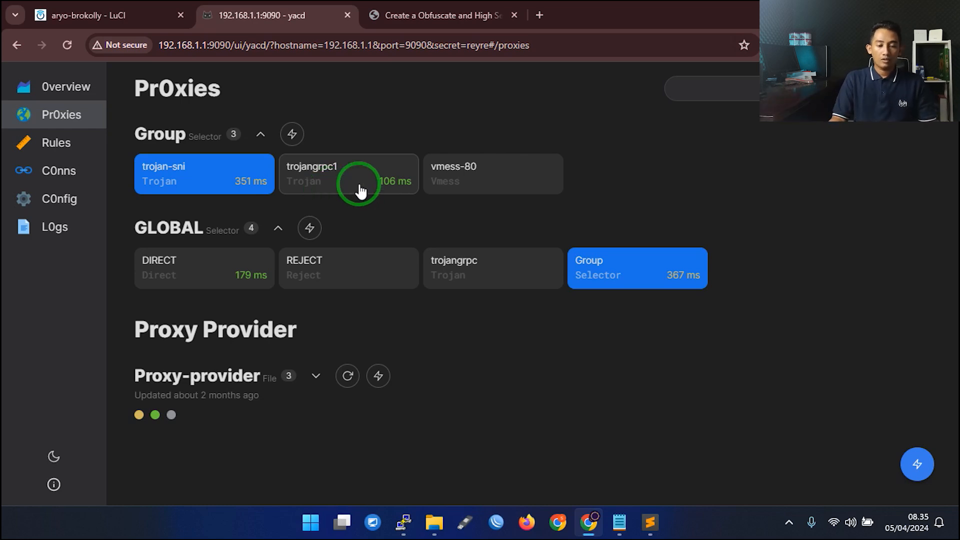
Step: Switch to the Howdy.ID site, open its OBFS SERVER - VMESS, VLESS, TROJAN page, and restore the screen magnification to 100%
left_click(437, 9)
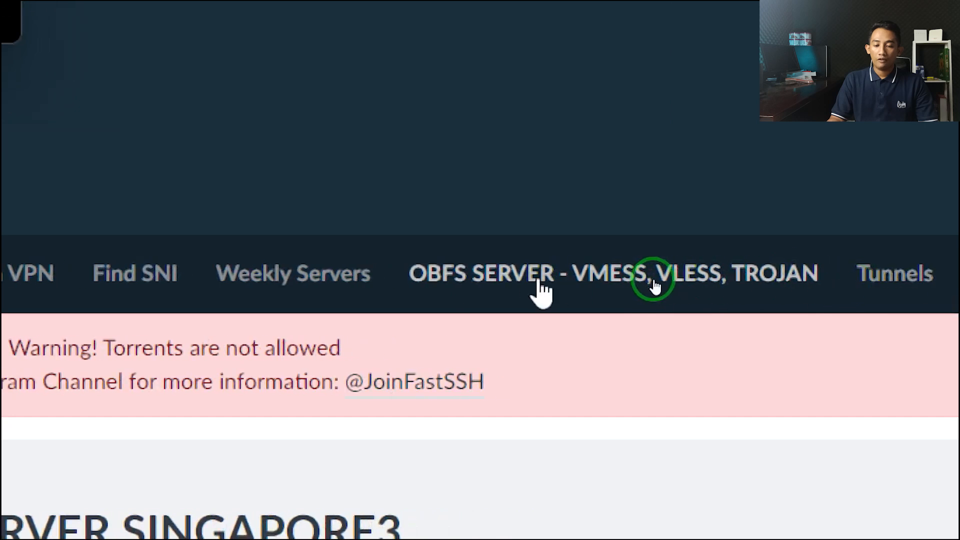
left_click(714, 292)
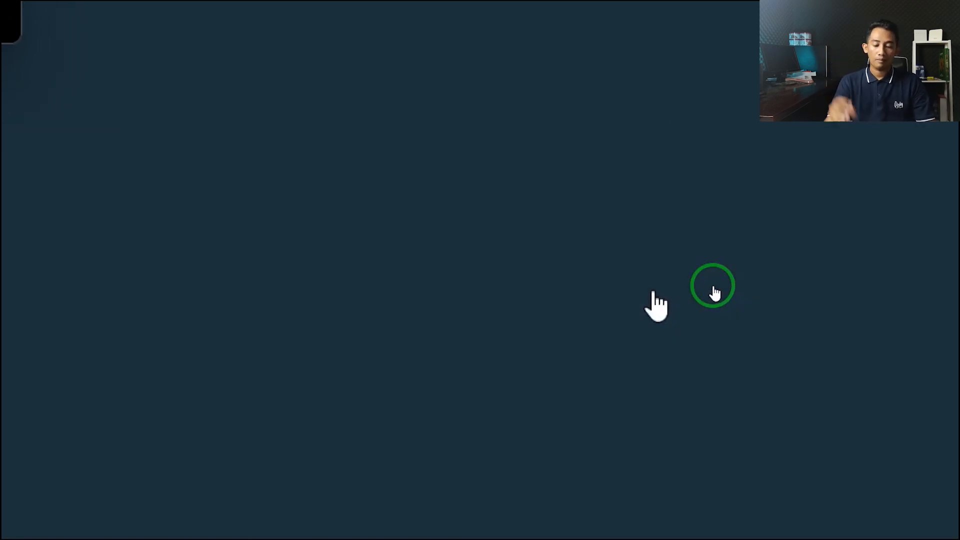
key("super+minus")
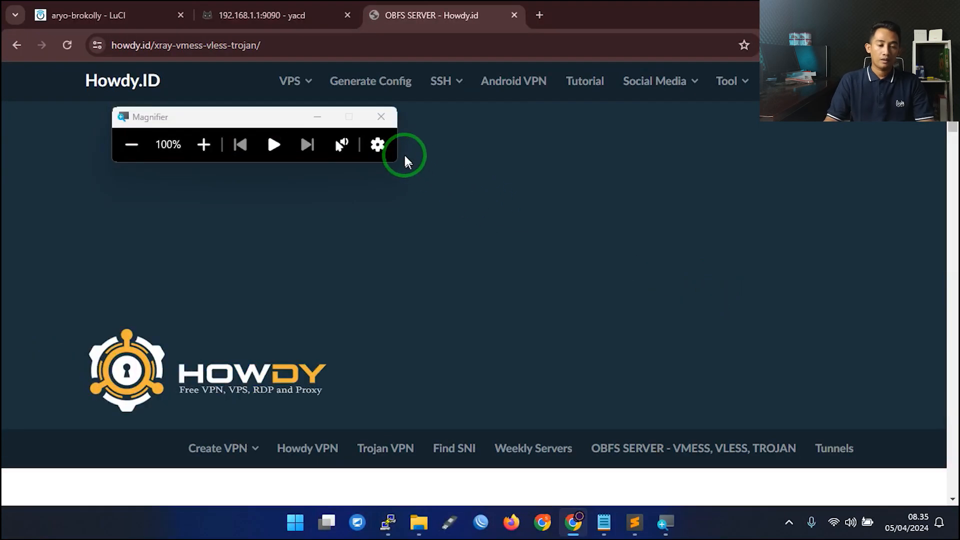
left_click(317, 117)
Step: Go to page 2 of the OBFS server list and inspect the Server Singapore3 details
scroll(489, 349, "down", 15)
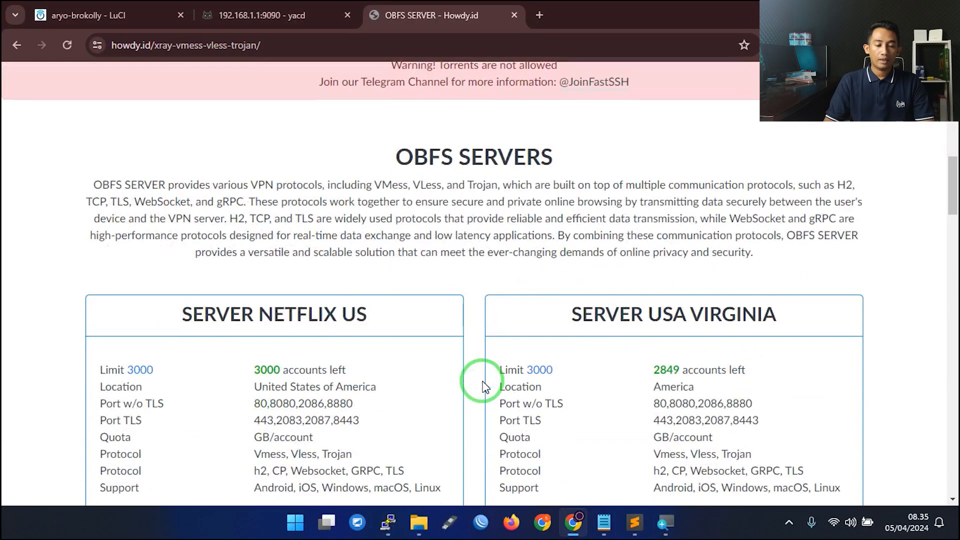
scroll(525, 320, "down", 3)
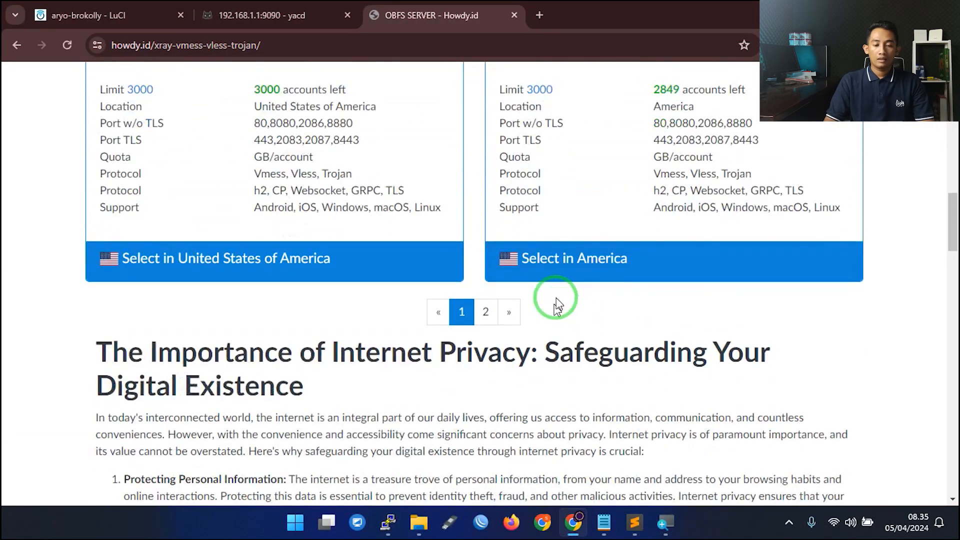
left_click(486, 314)
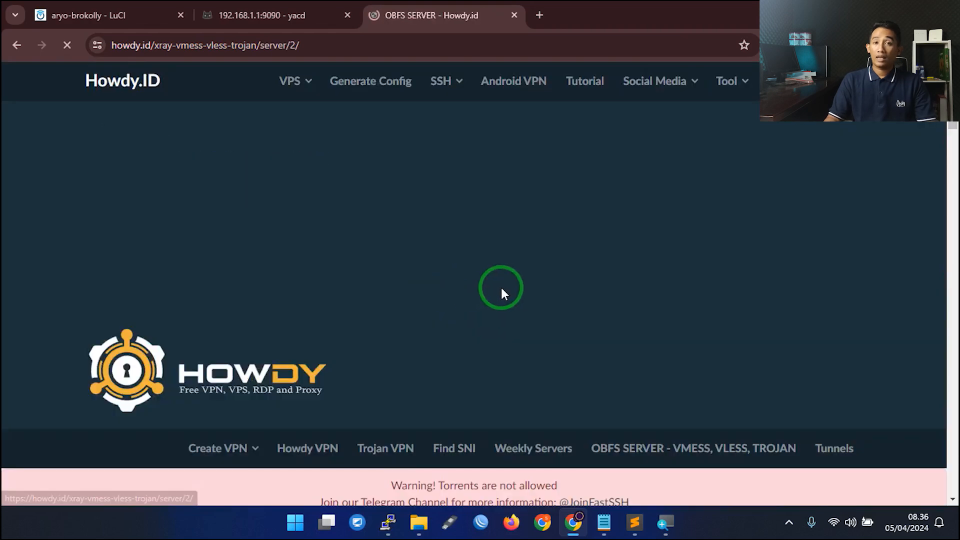
scroll(510, 300, "down", 5)
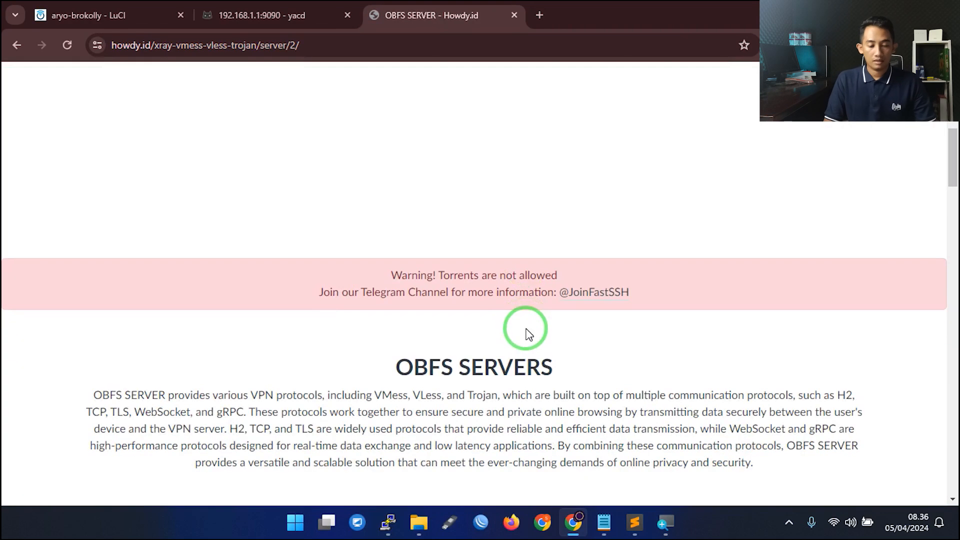
scroll(513, 350, "down", 5)
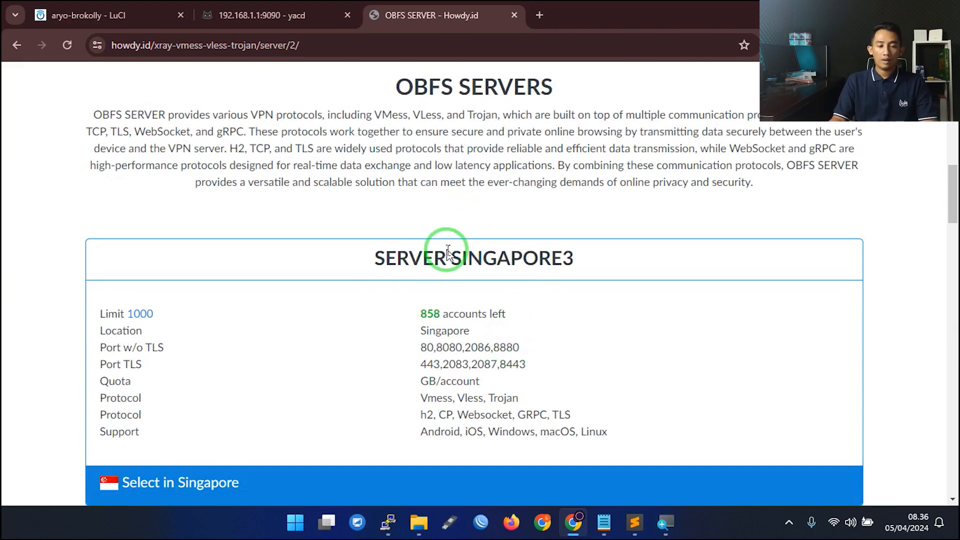
Step: Return to the OpenClash page in LuCI and open its Config Manage page
left_click(203, 2)
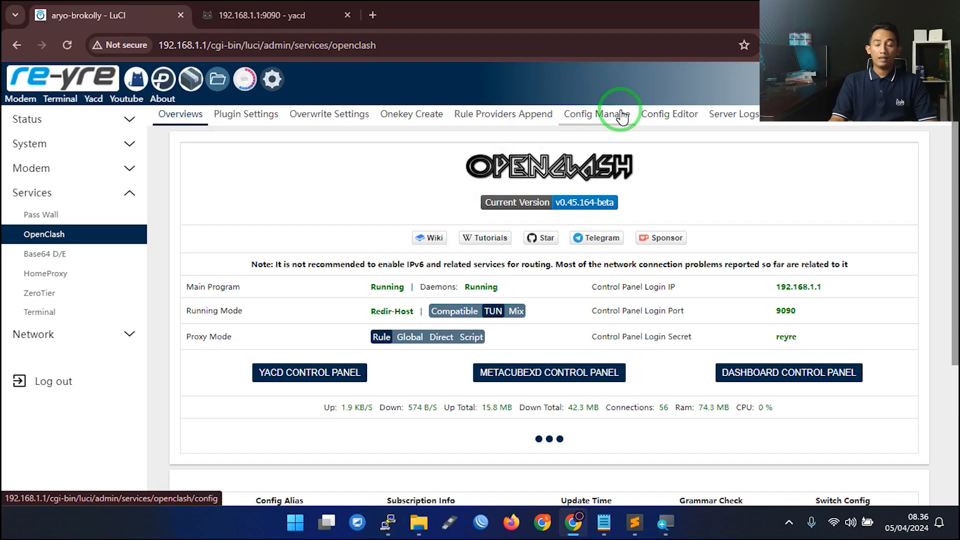
left_click(621, 116)
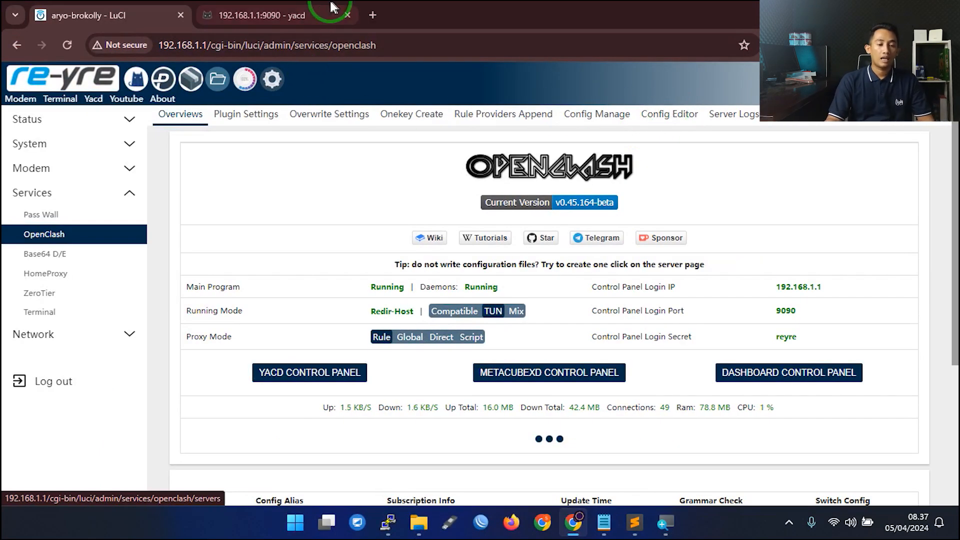
left_click(310, 14)
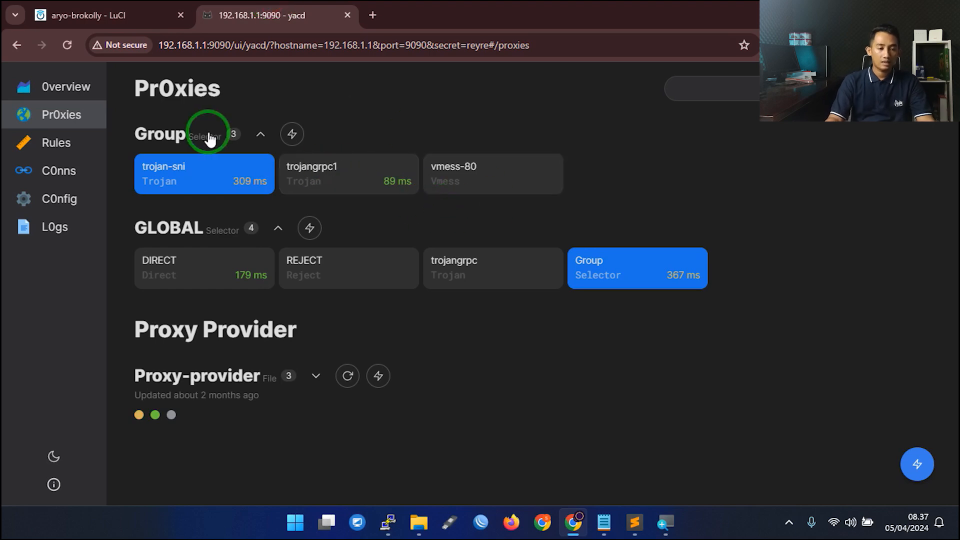
left_click(83, 6)
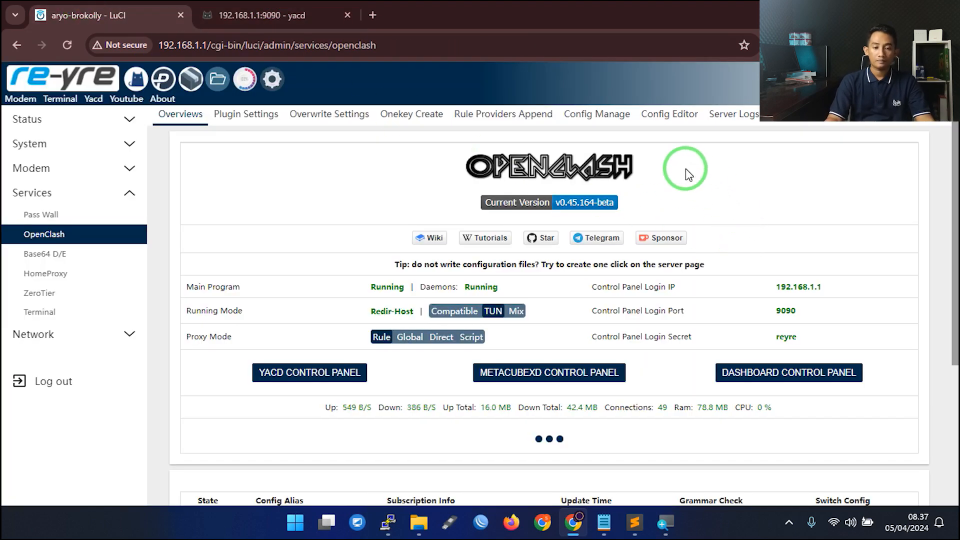
left_click(670, 114)
left_click(592, 122)
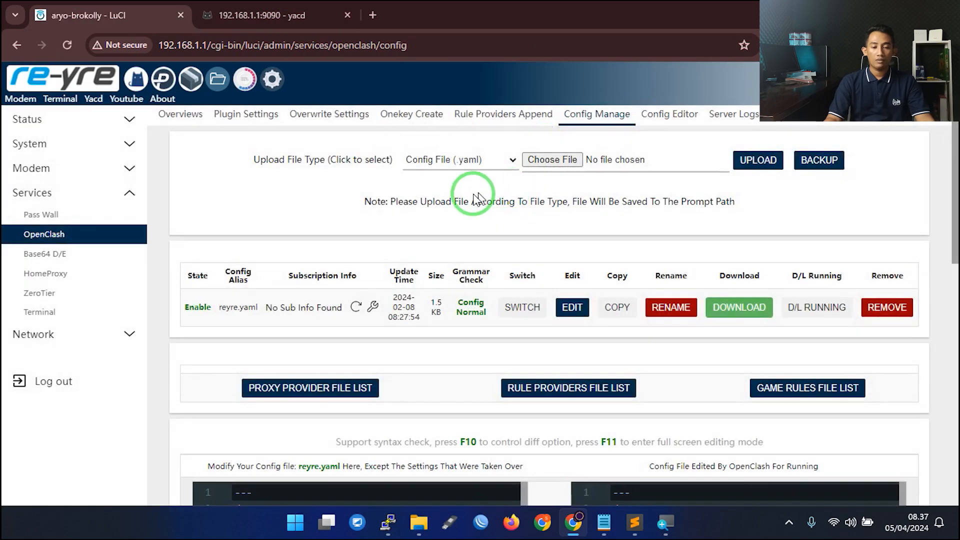
left_click(554, 159)
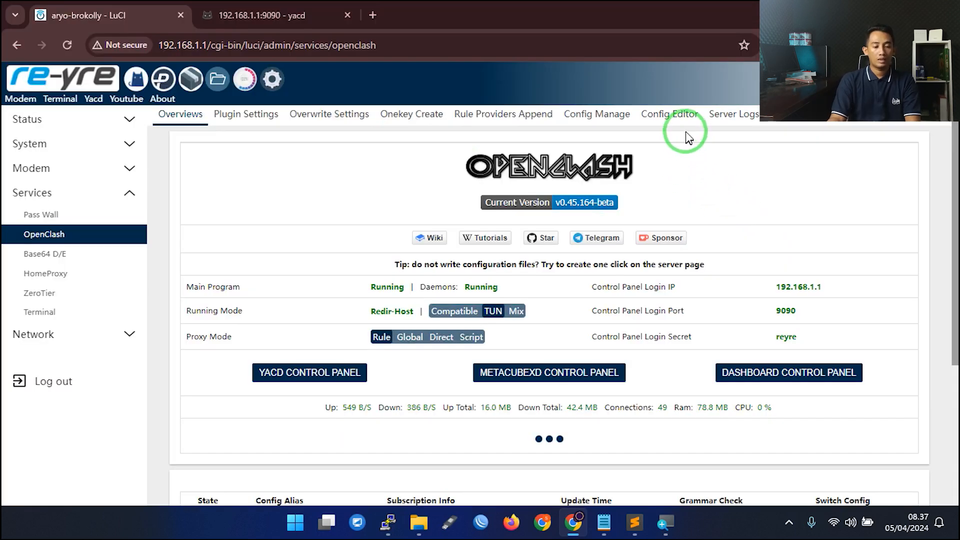
left_click(664, 117)
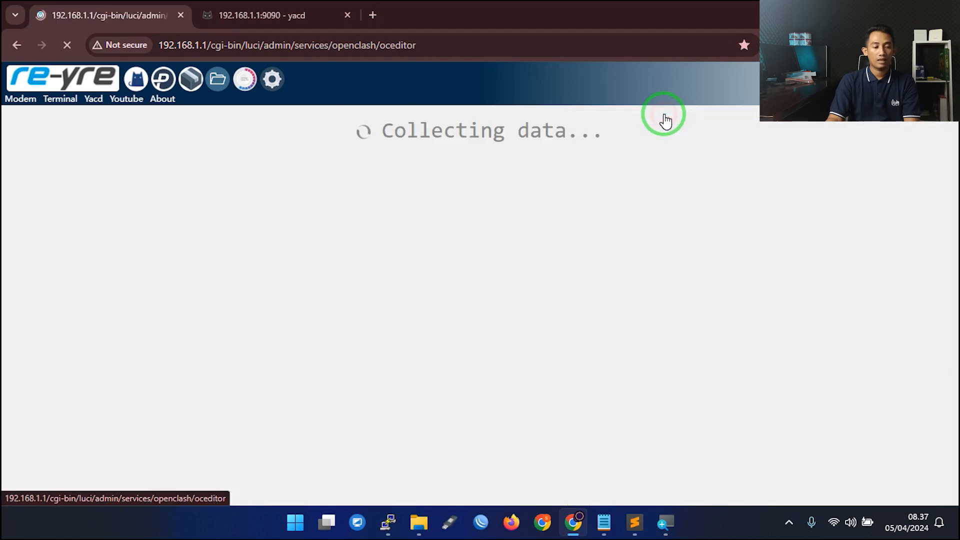
left_click(598, 117)
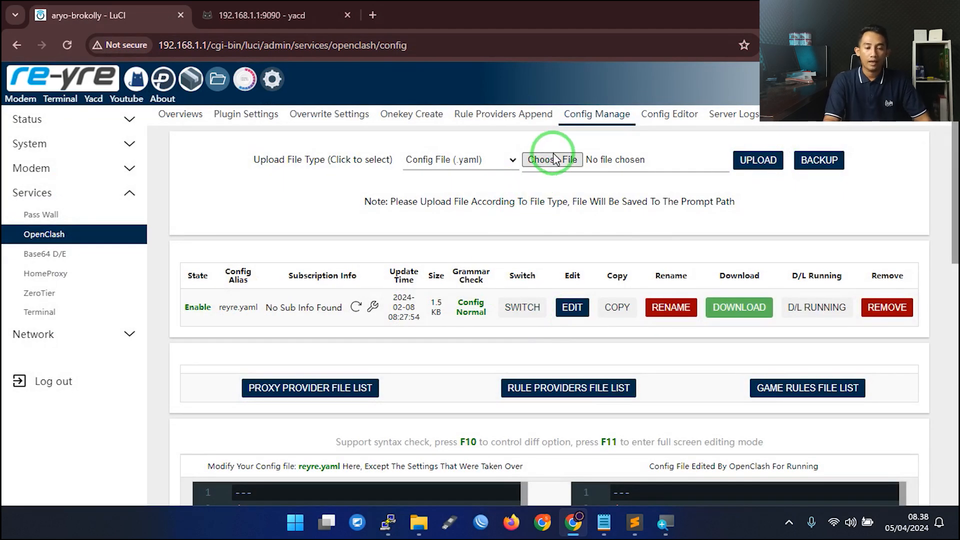
Step: Upload promox.yaml from the Config oc folder to OpenClash with the file type Config File (.yaml)
left_click(471, 165)
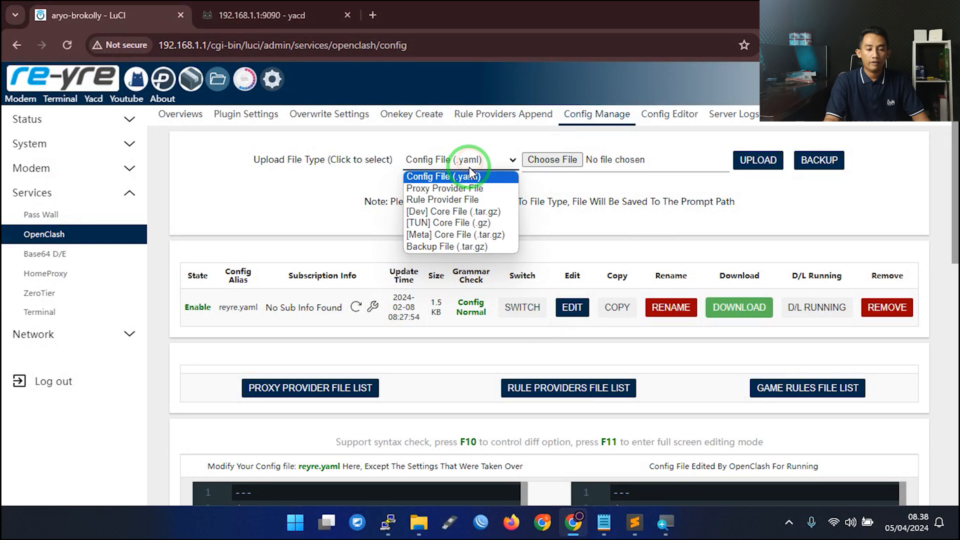
left_click(540, 161)
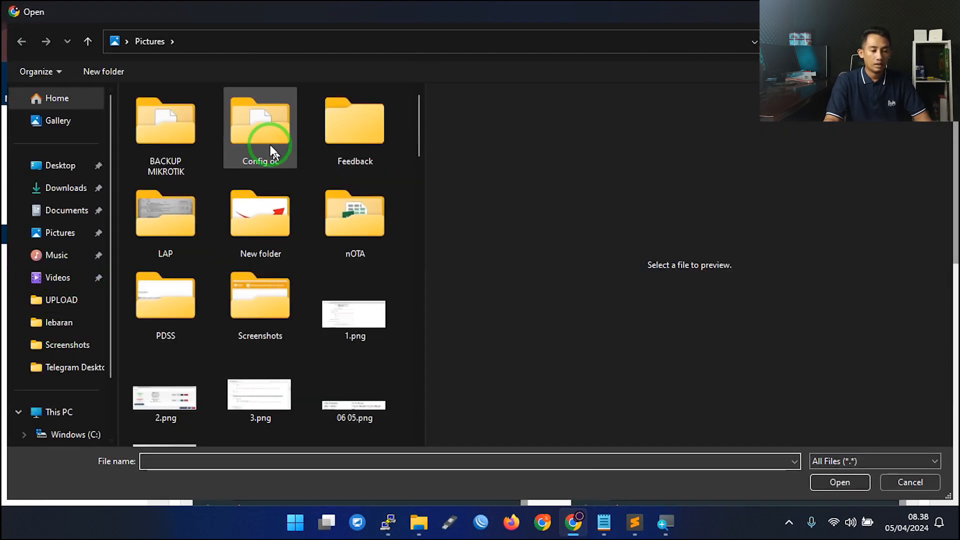
double_click(269, 145)
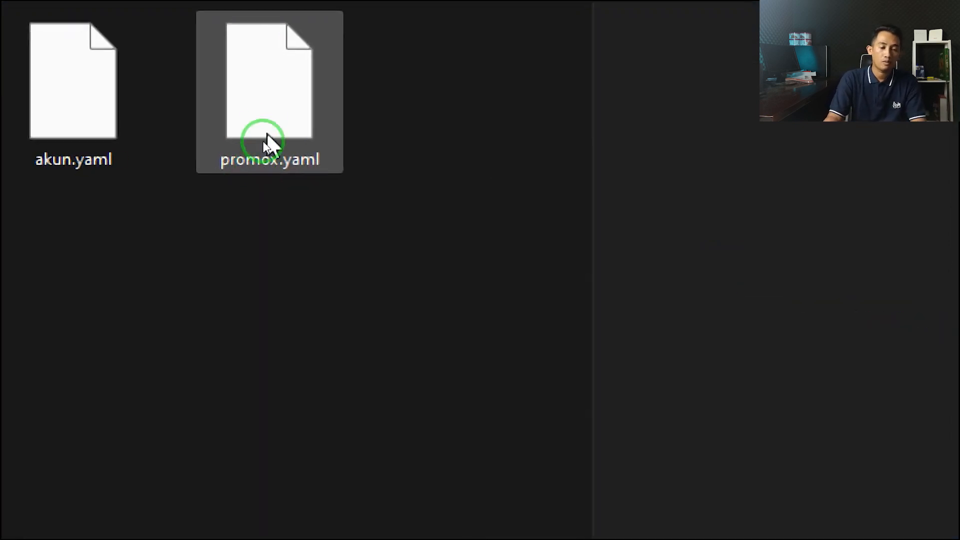
double_click(272, 118)
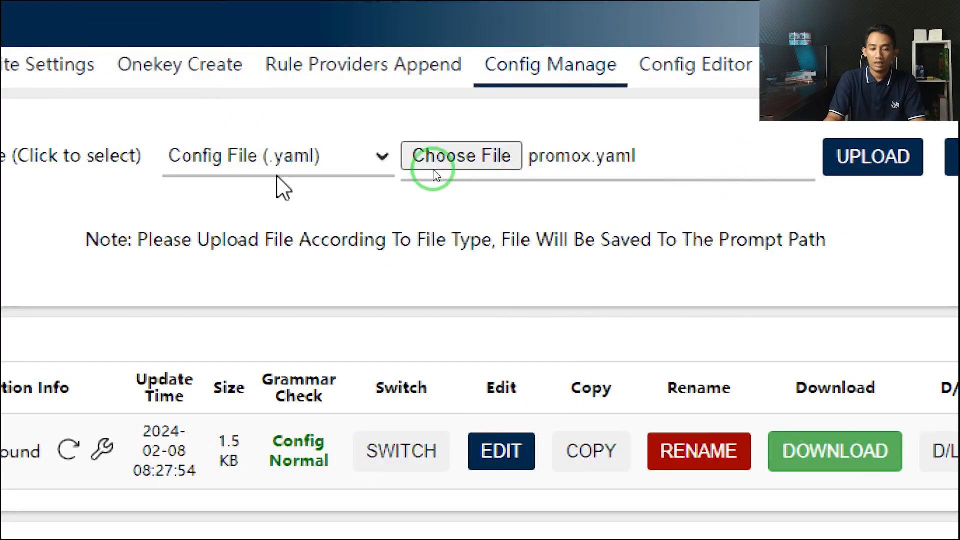
left_click(832, 165)
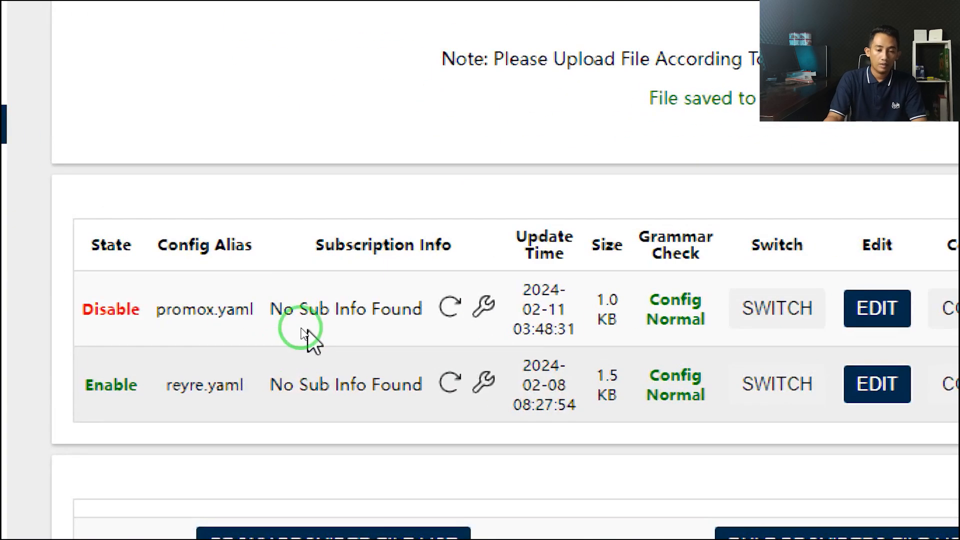
Step: Switch the active OpenClash configuration to promox.yaml and look through its contents
left_click(83, 326)
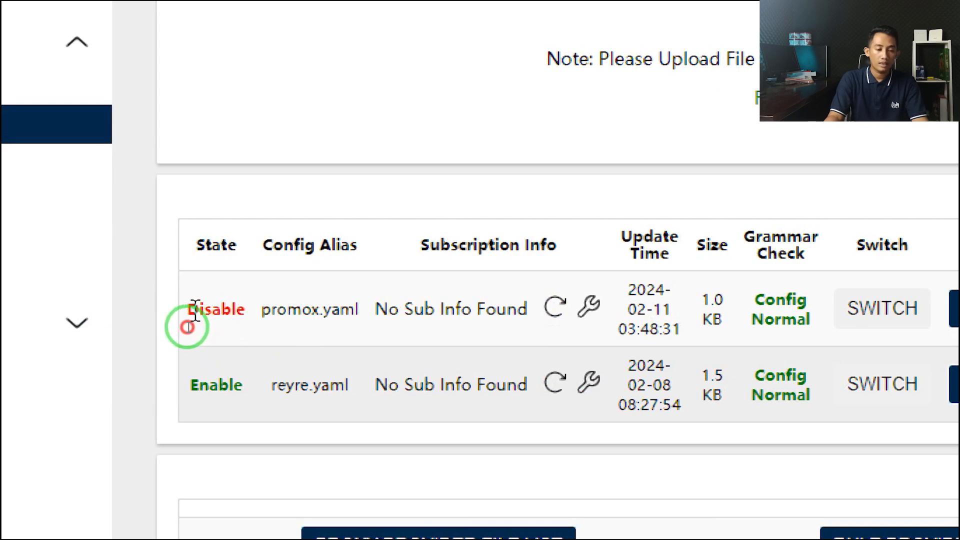
left_click_drag(194, 311, 280, 318)
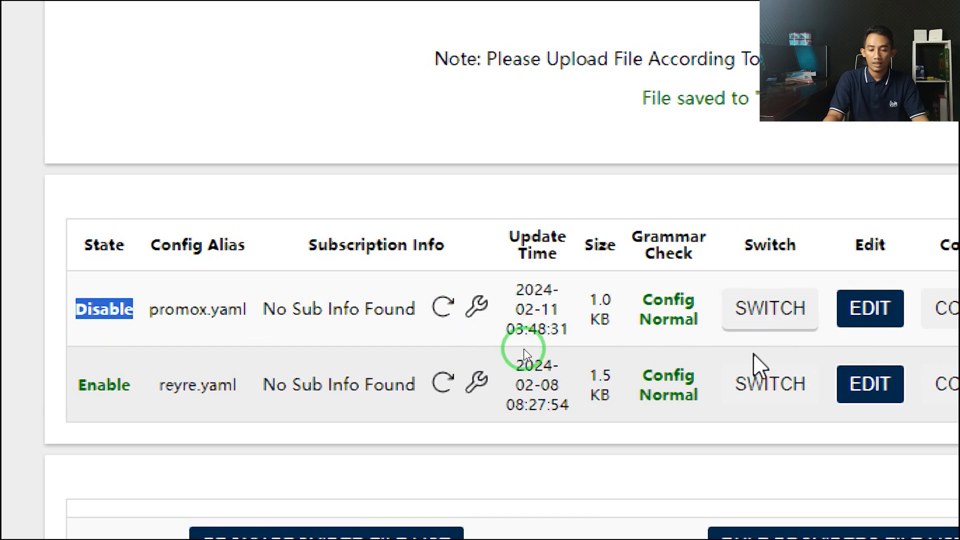
left_click(760, 320)
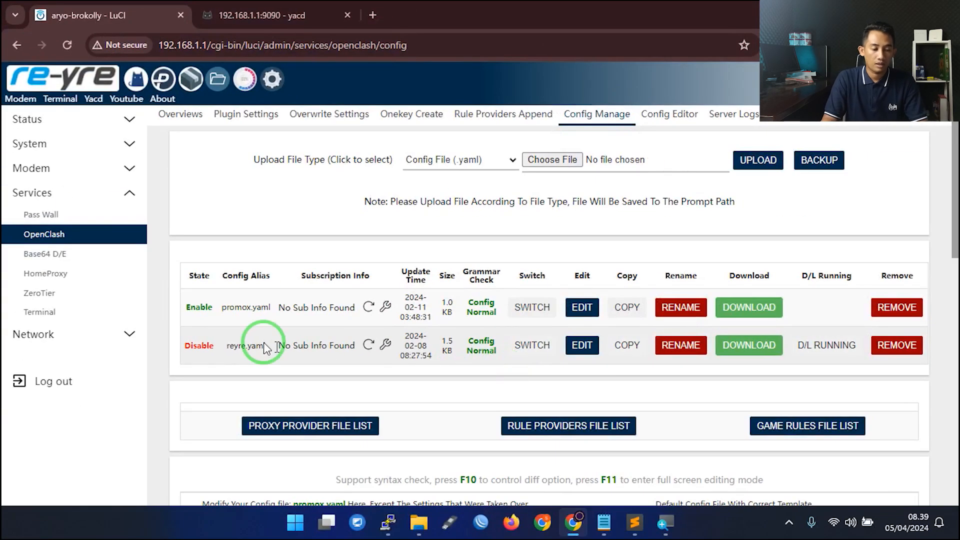
scroll(546, 423, "down", 10)
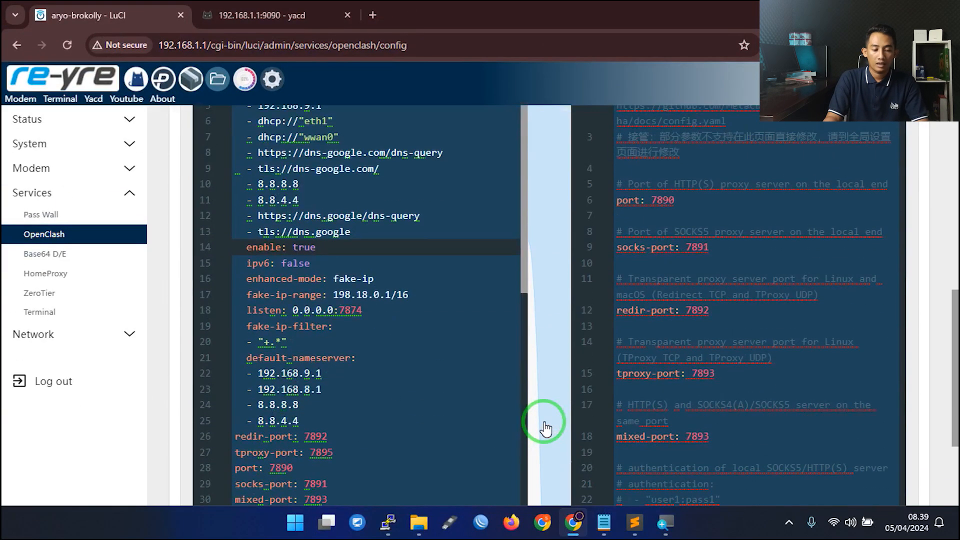
scroll(545, 429, "down", 1)
scroll(645, 409, "down", 15)
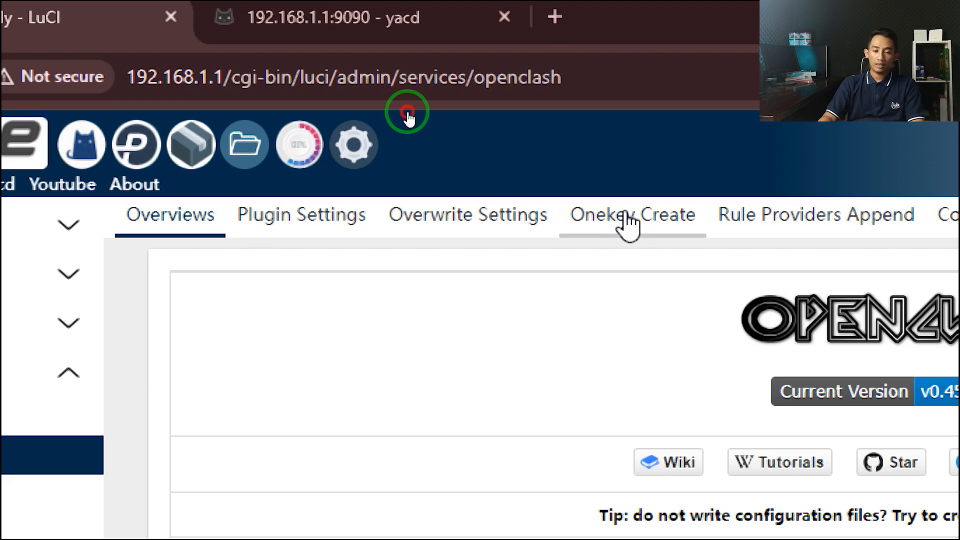
Step: Open OpenClash's Onekey Create page and add a new proxy group entry
left_click(627, 222)
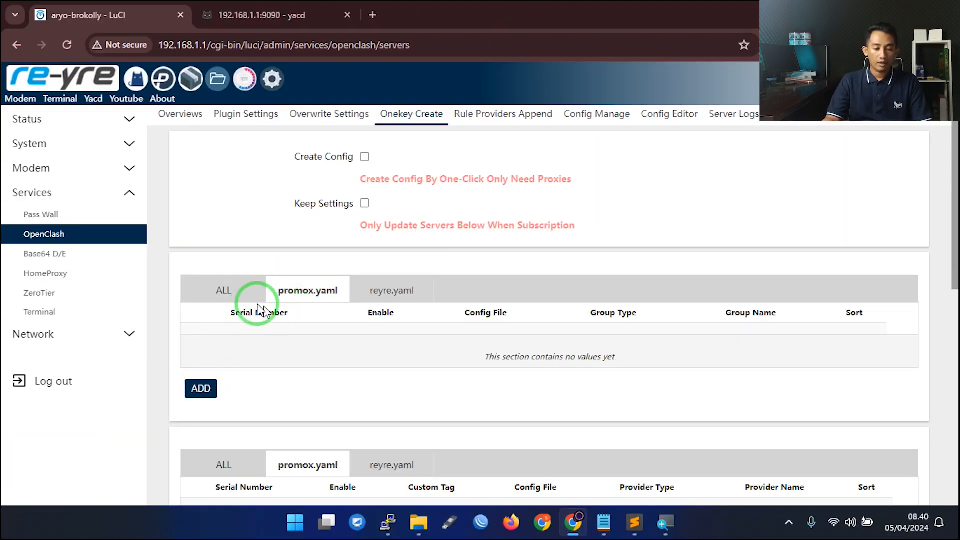
scroll(565, 340, "down", 3)
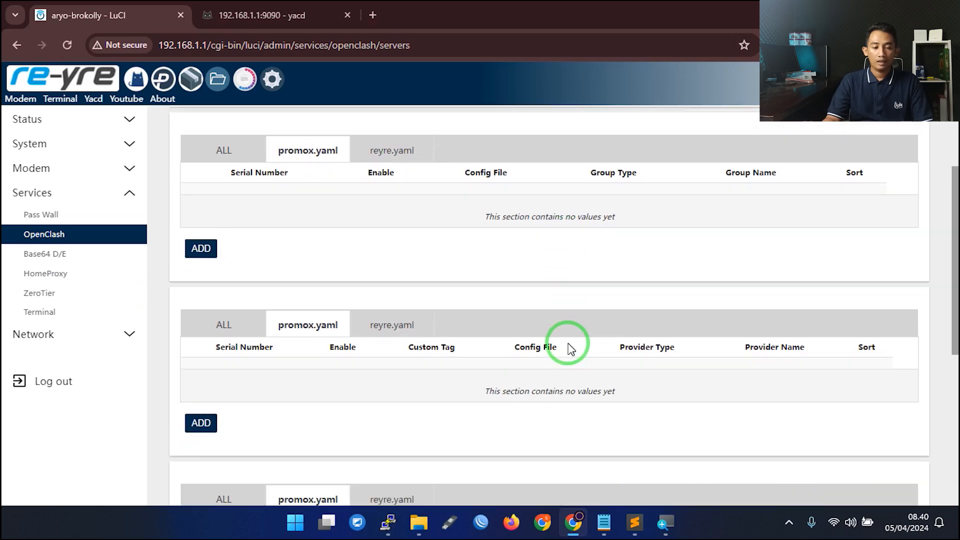
scroll(443, 308, "down", 1)
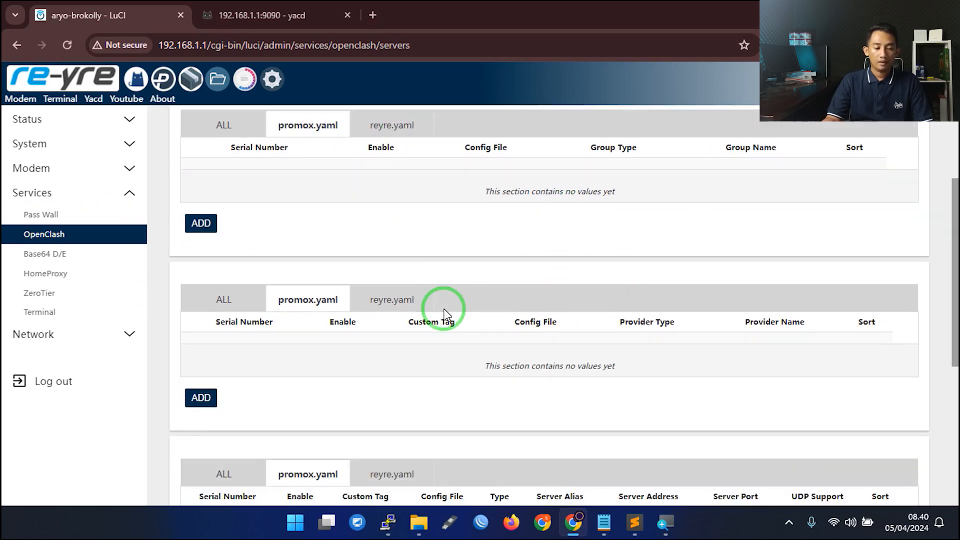
scroll(443, 308, "down", 2)
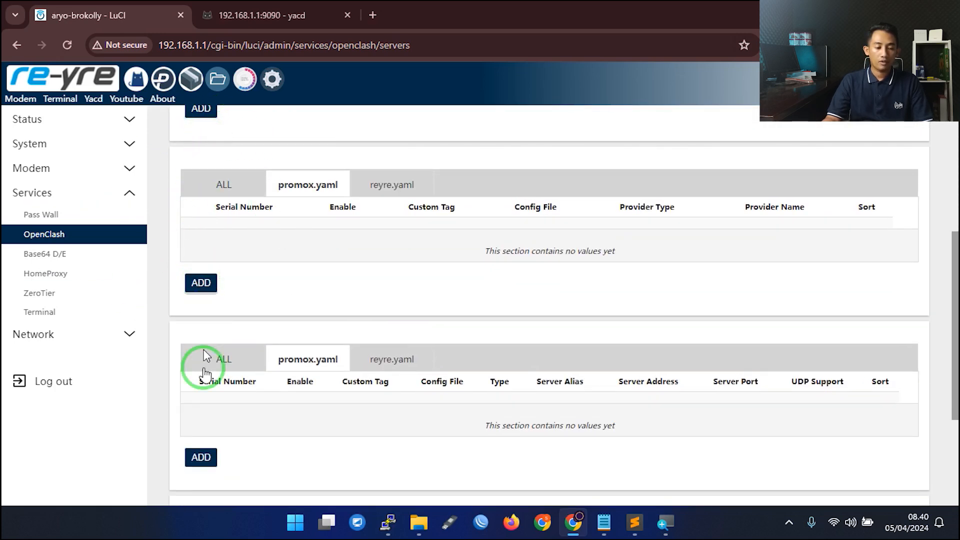
scroll(253, 437, "up", 4)
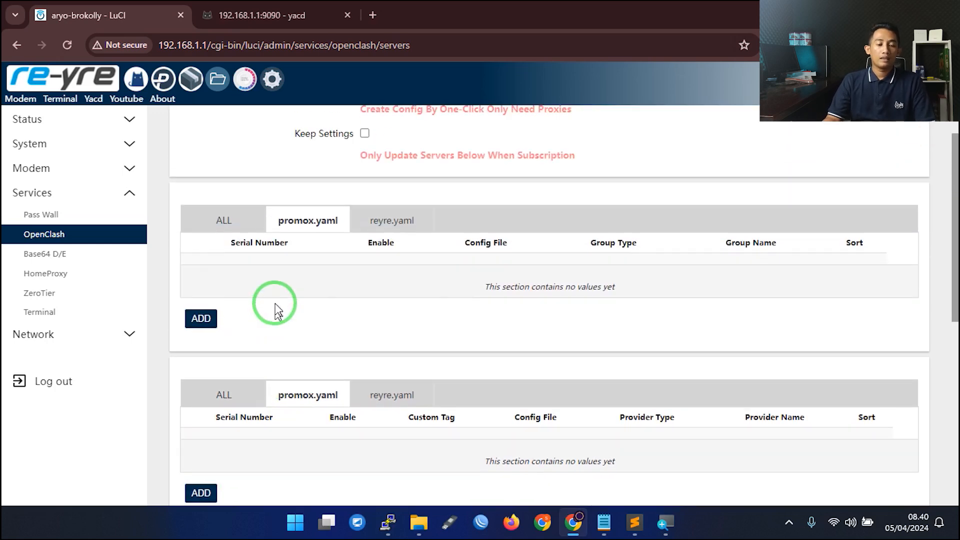
left_click(211, 318)
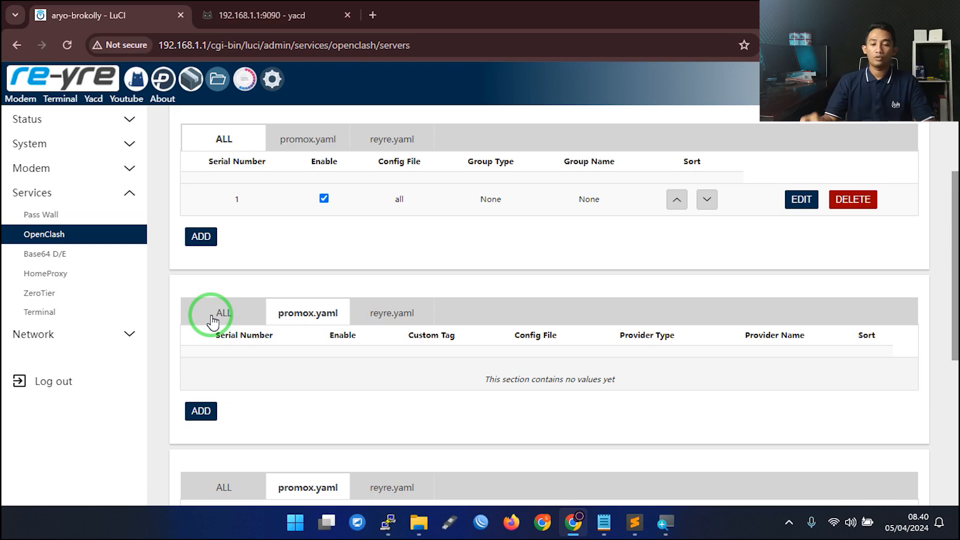
Step: Edit the new group, assigning it to promox.yaml and keeping the group type Manual-Select
left_click(801, 199)
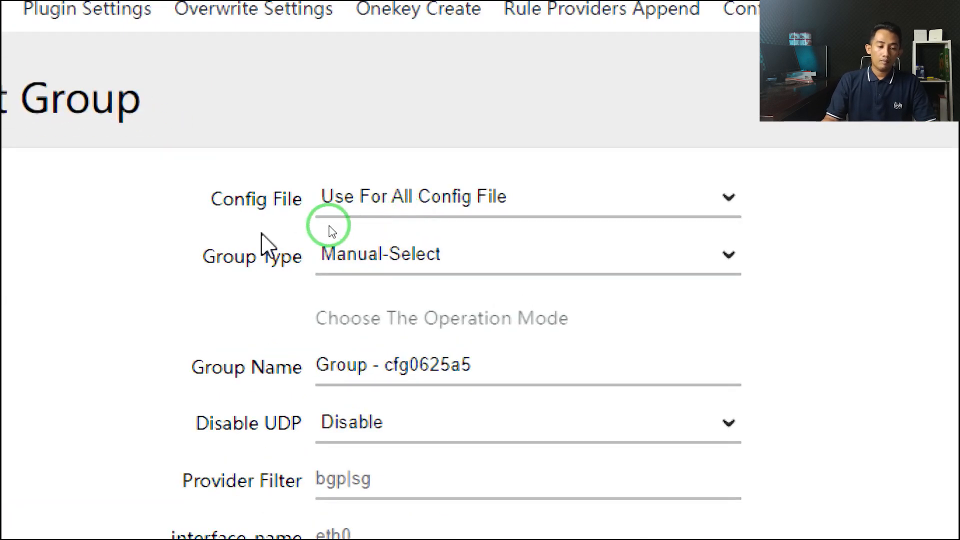
left_click(393, 211)
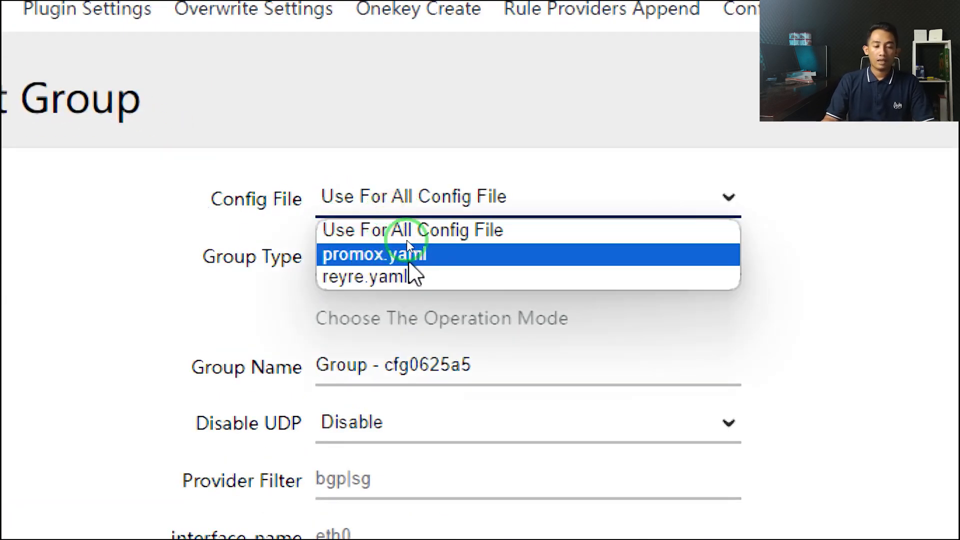
left_click(367, 256)
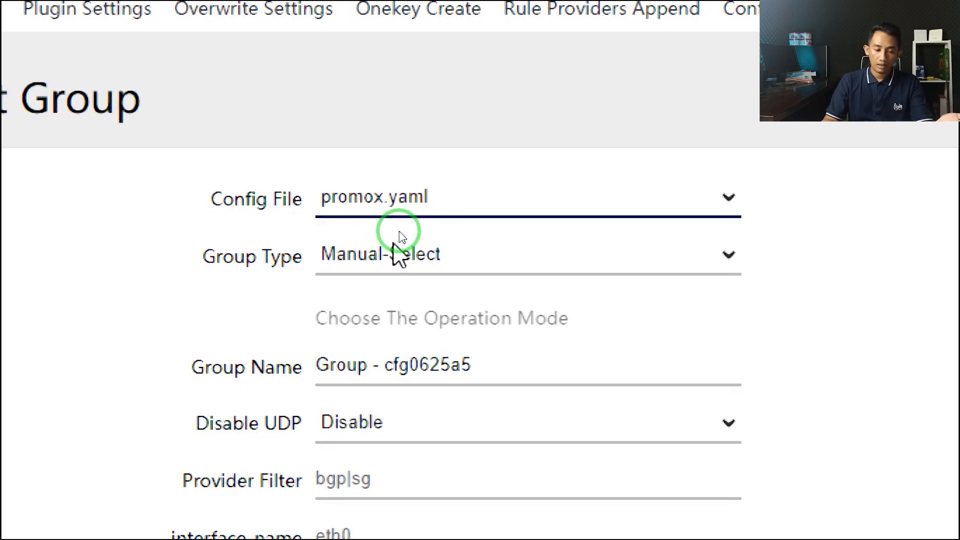
left_click(375, 243)
left_click(408, 255)
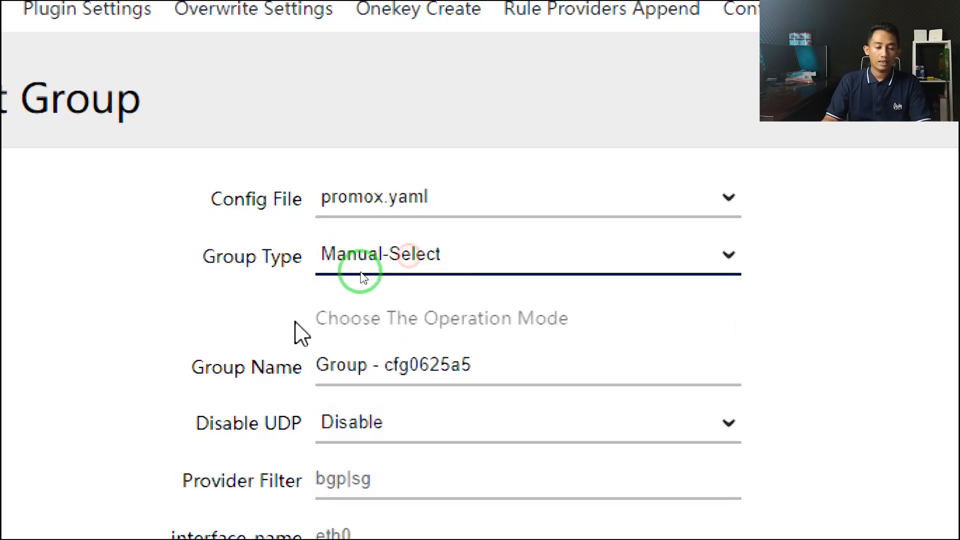
Step: Name the proxy group INJECT and commit its settings
left_click_drag(531, 386, 208, 382)
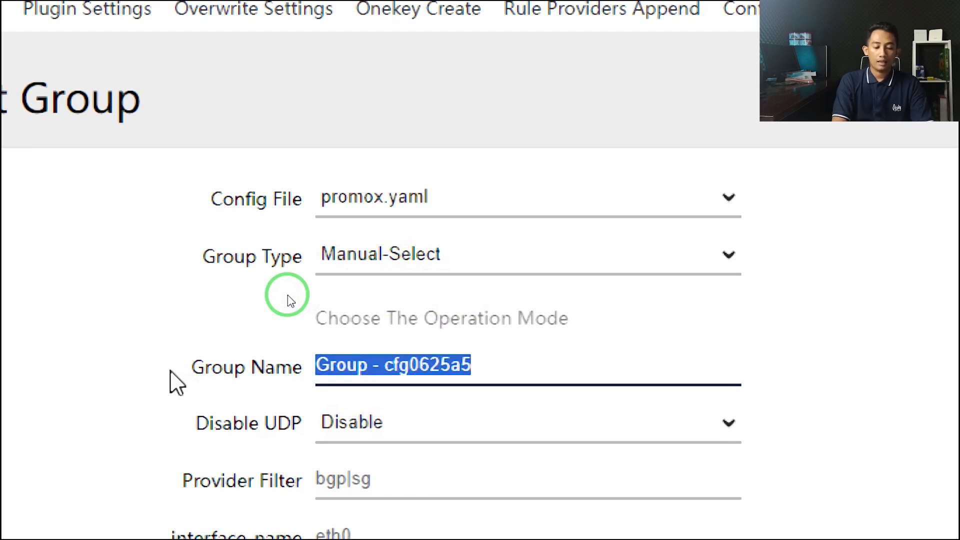
type("INJECT")
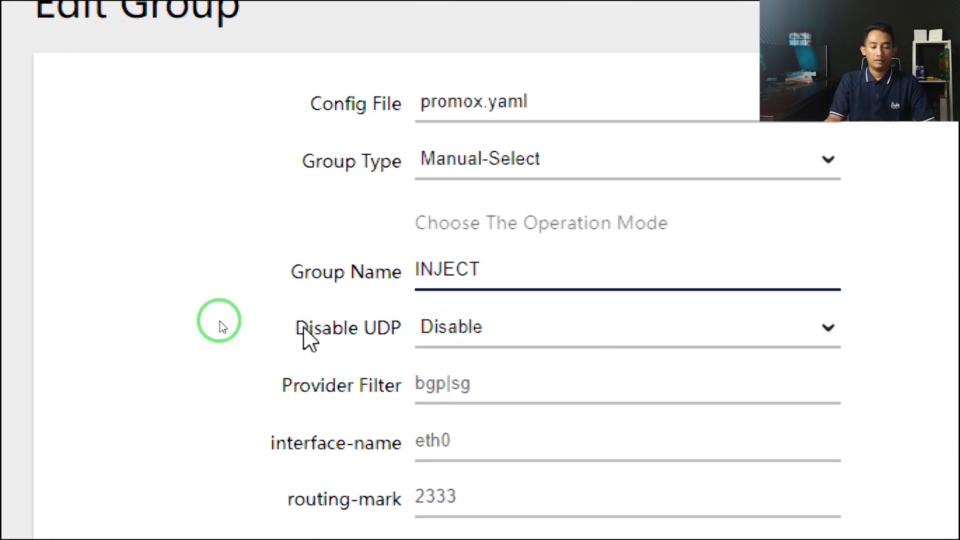
scroll(456, 446, "down", 8)
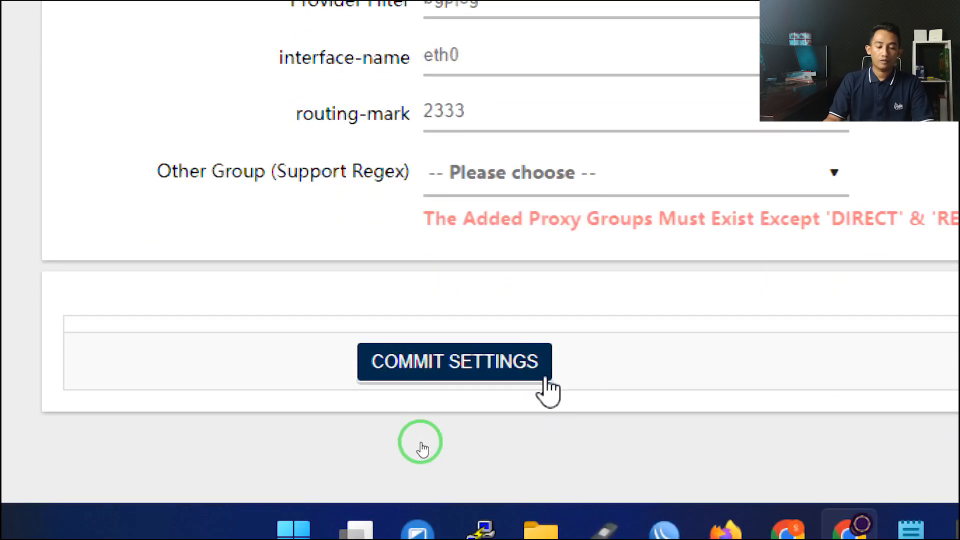
left_click(485, 373)
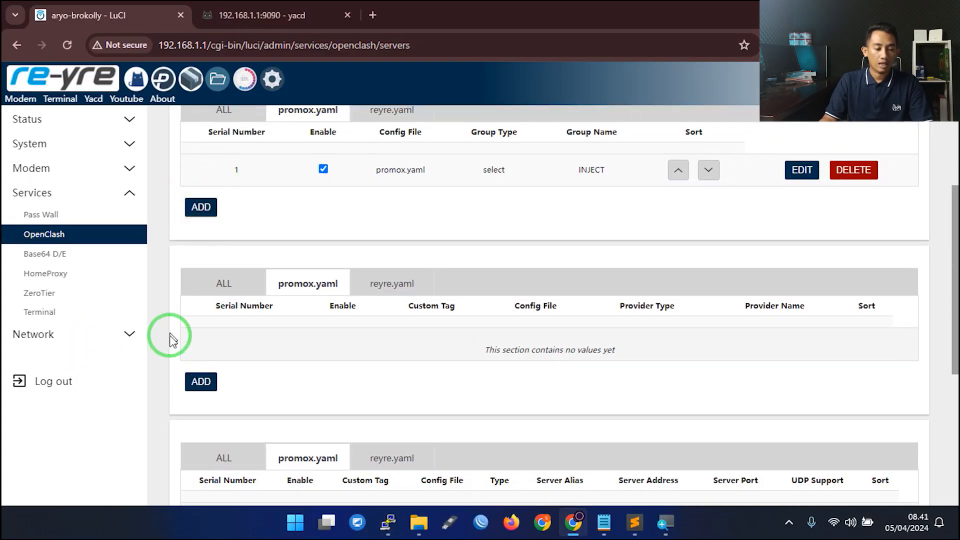
Step: Add a proxy provider and edit it, assigning it to promox.yaml with the provider type file
left_click(200, 382)
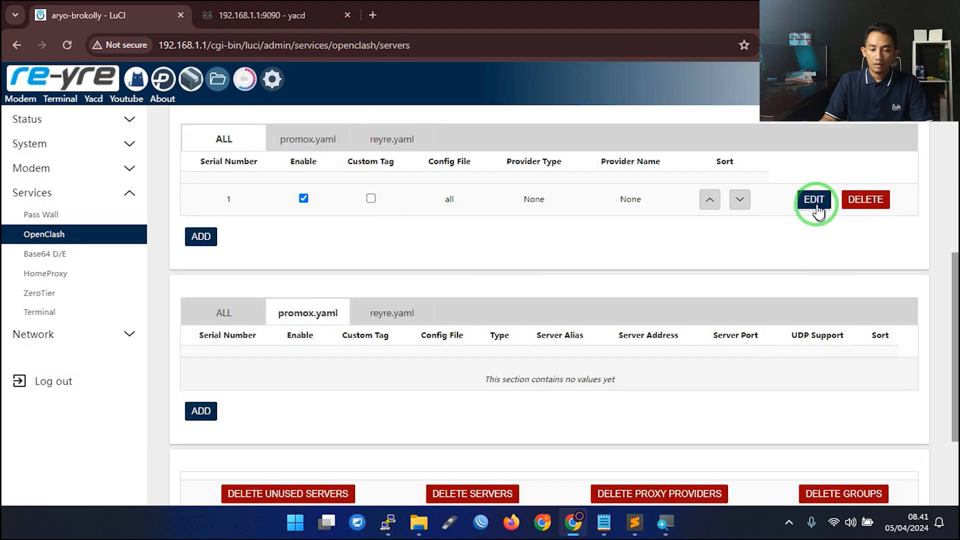
left_click(811, 199)
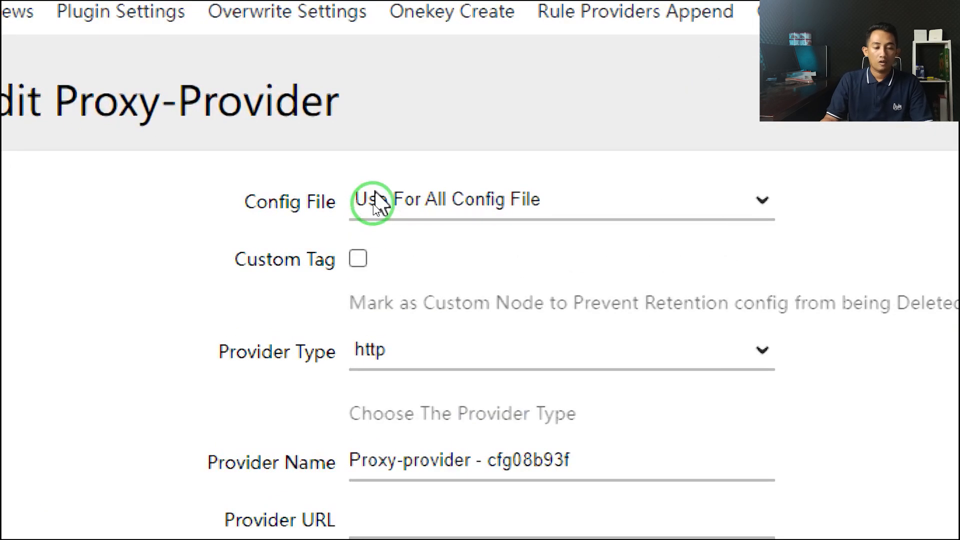
left_click(374, 210)
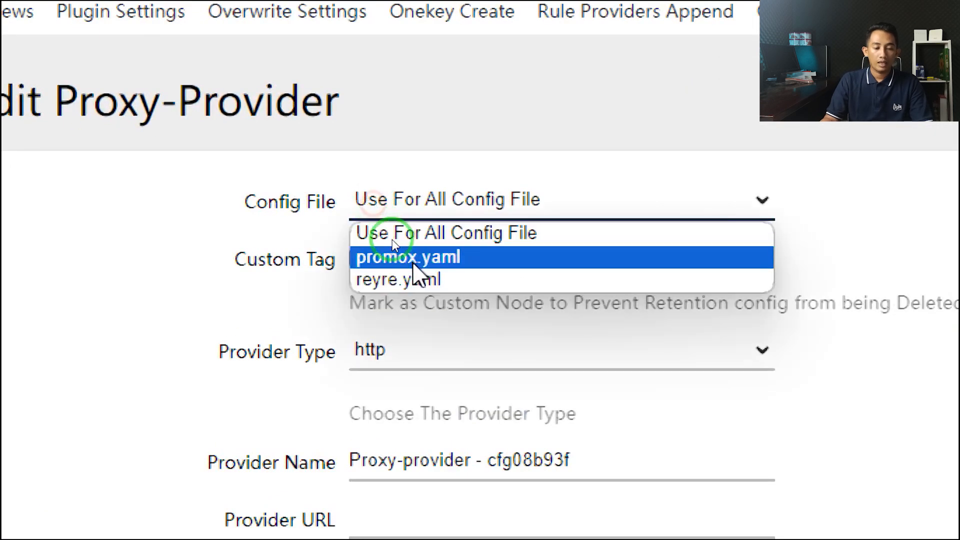
left_click(411, 257)
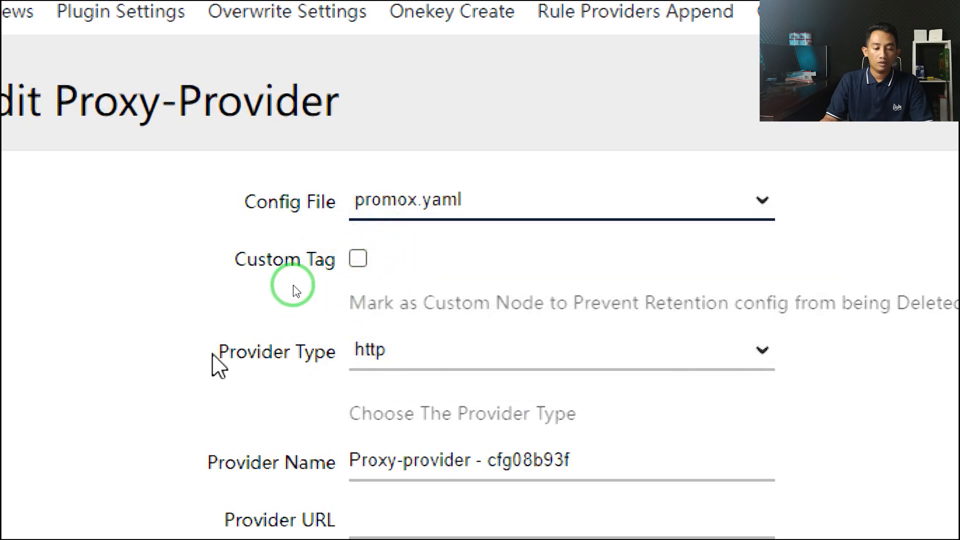
left_click_drag(217, 363, 364, 372)
left_click(406, 358)
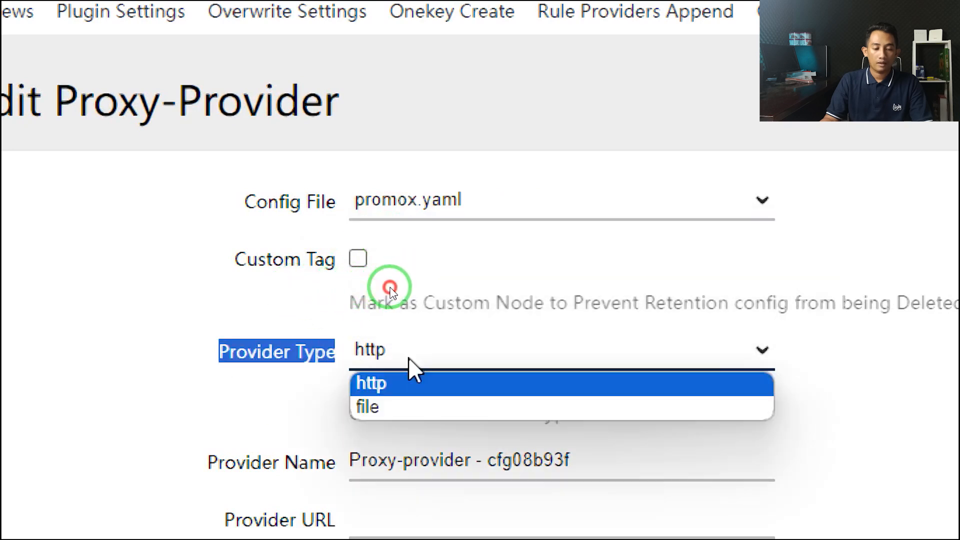
left_click(377, 412)
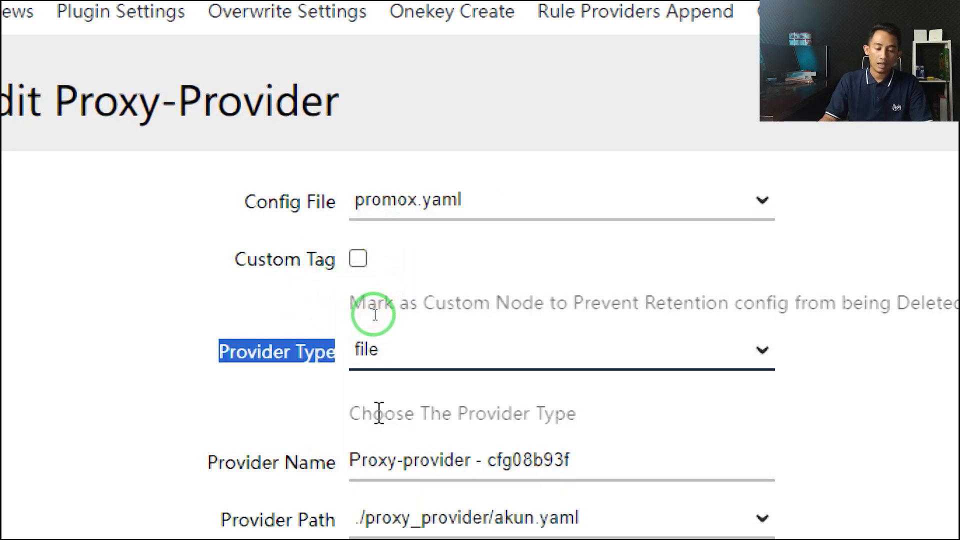
Step: Shorten the provider name to Proxy-provider and set the provider path to ./proxy_provider/universal.yaml
scroll(682, 521, "down", 1)
left_click_drag(622, 407, 475, 445)
key("BackSpace")
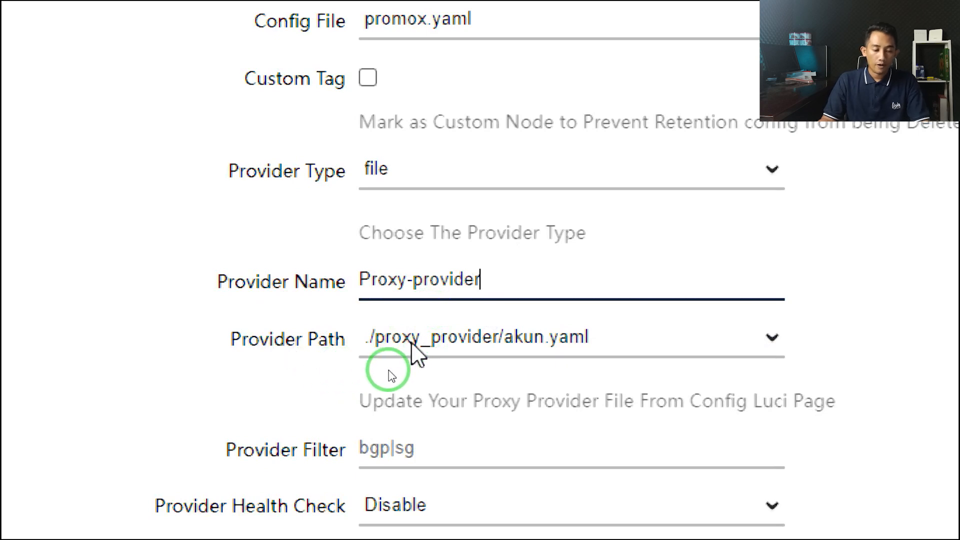
left_click(452, 344)
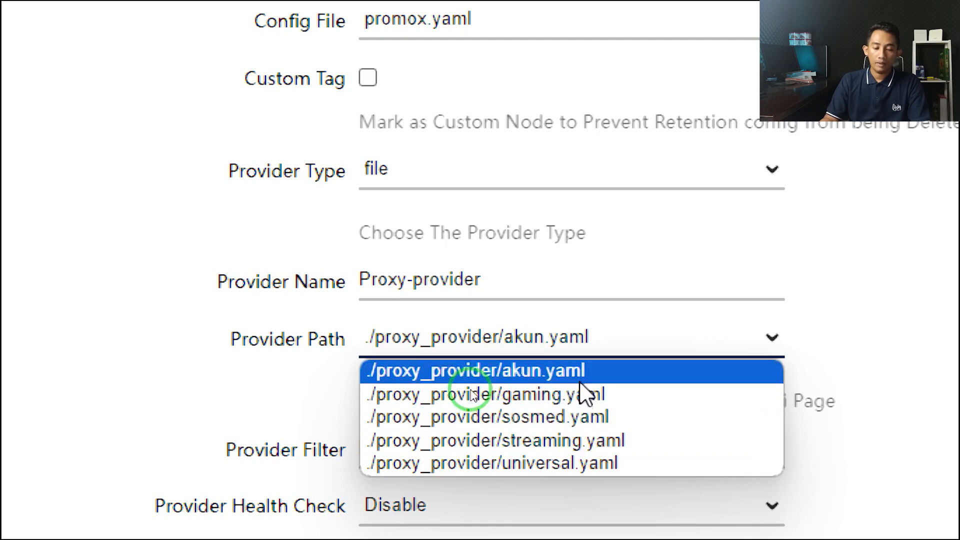
left_click(485, 460)
scroll(400, 365, "down", 3)
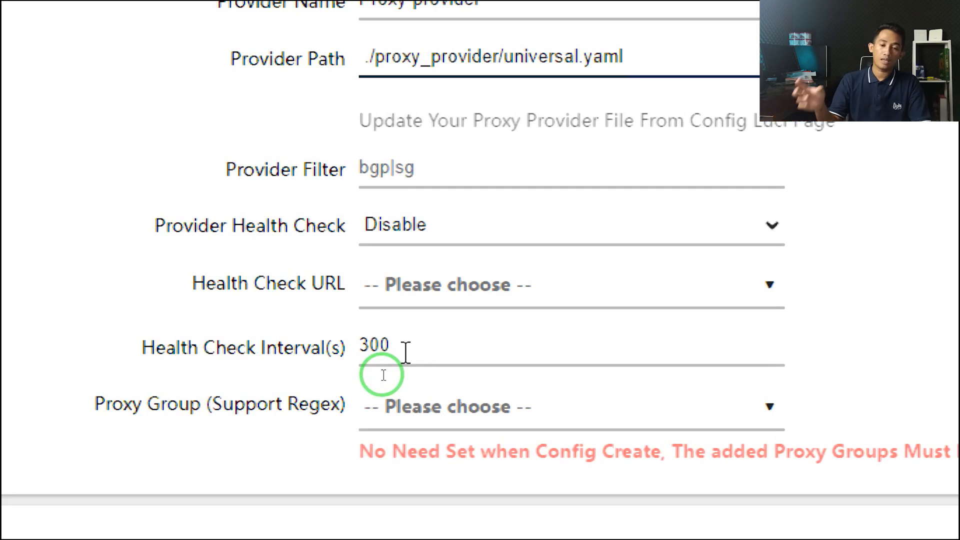
left_click(476, 229)
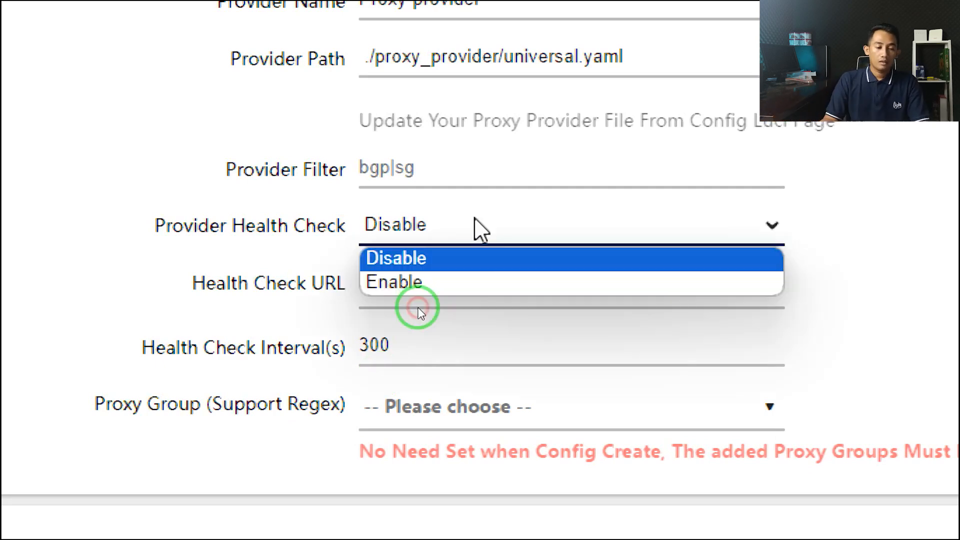
left_click(422, 281)
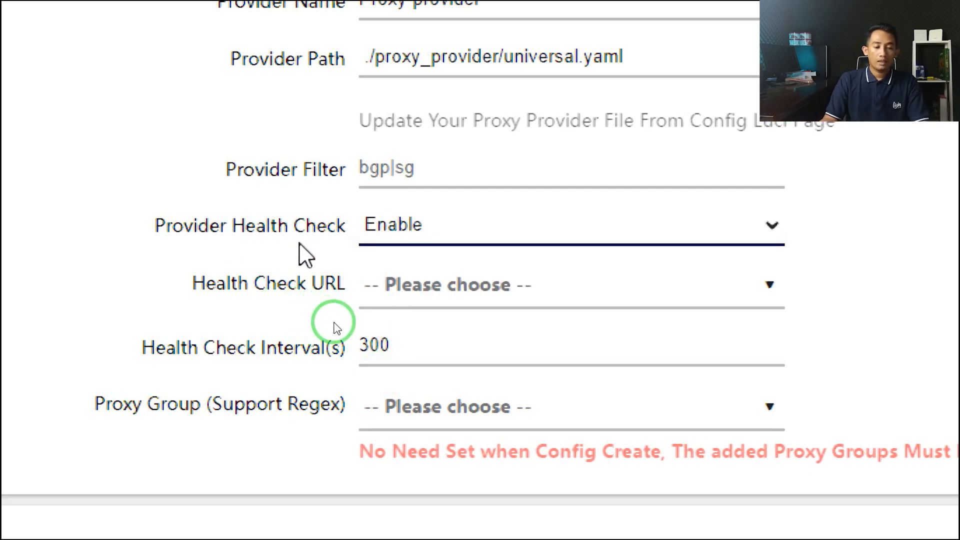
left_click(433, 287)
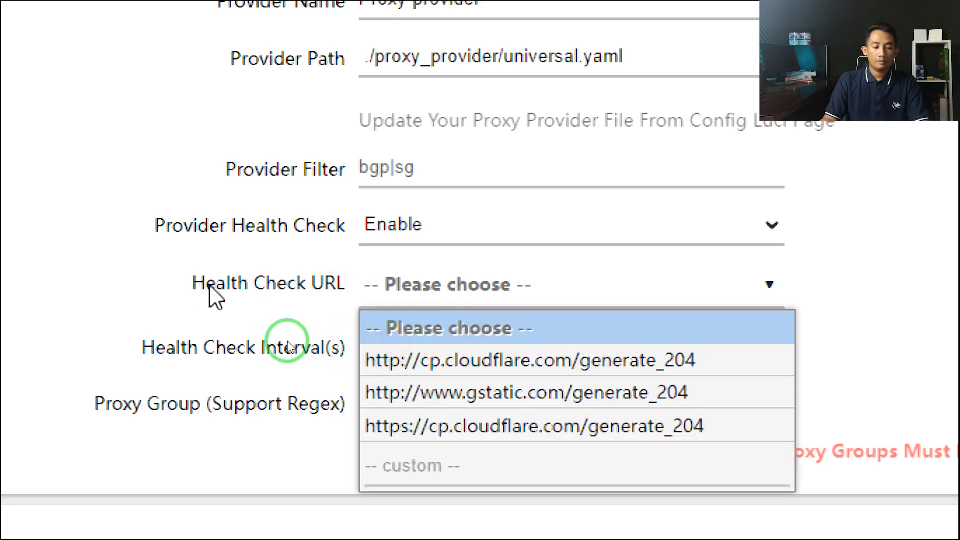
left_click(478, 389)
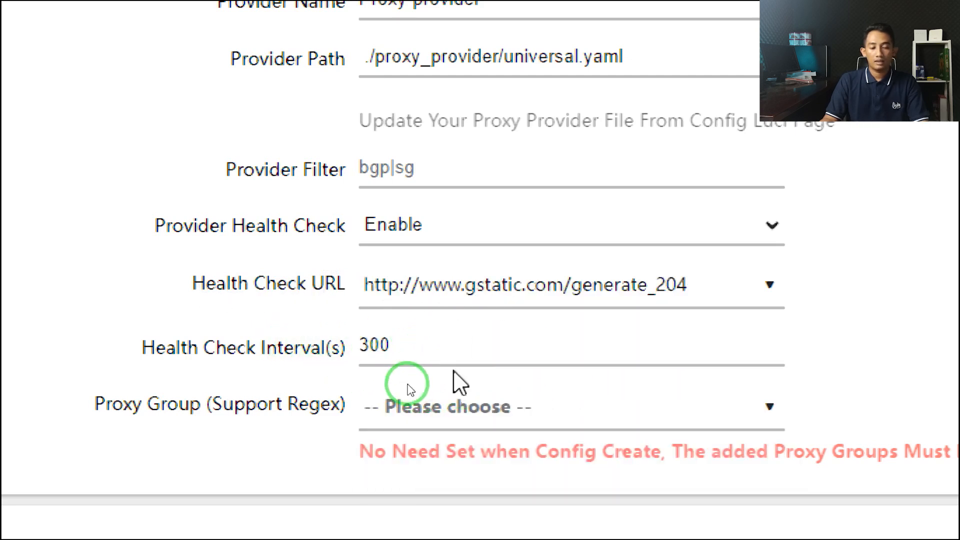
left_click_drag(450, 345, 107, 350)
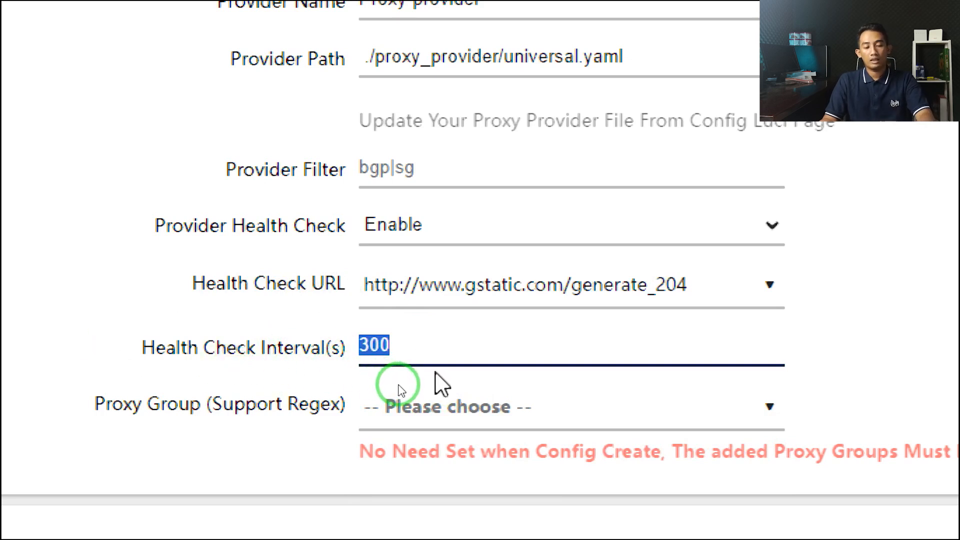
type("55")
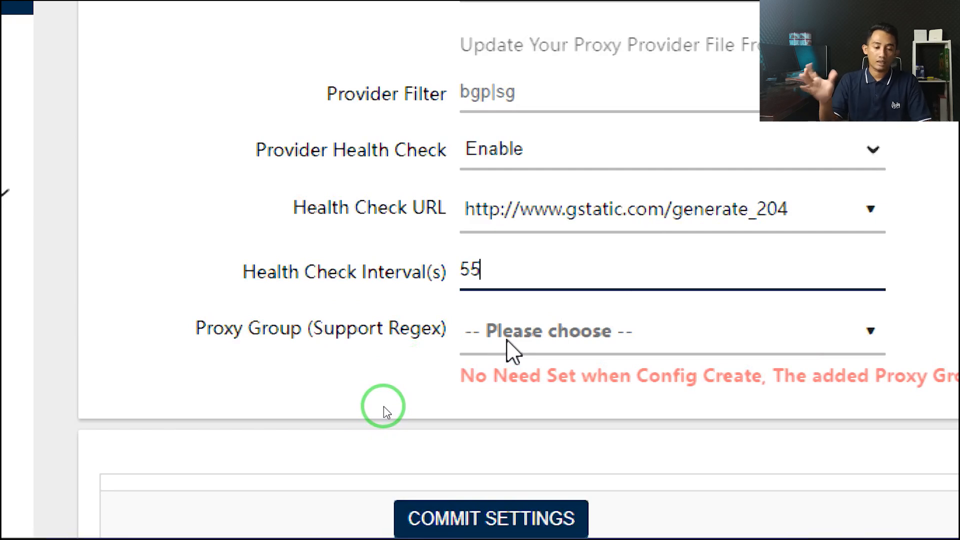
Step: Add the proxy provider to the INJECT proxy group and commit its settings
left_click(507, 340)
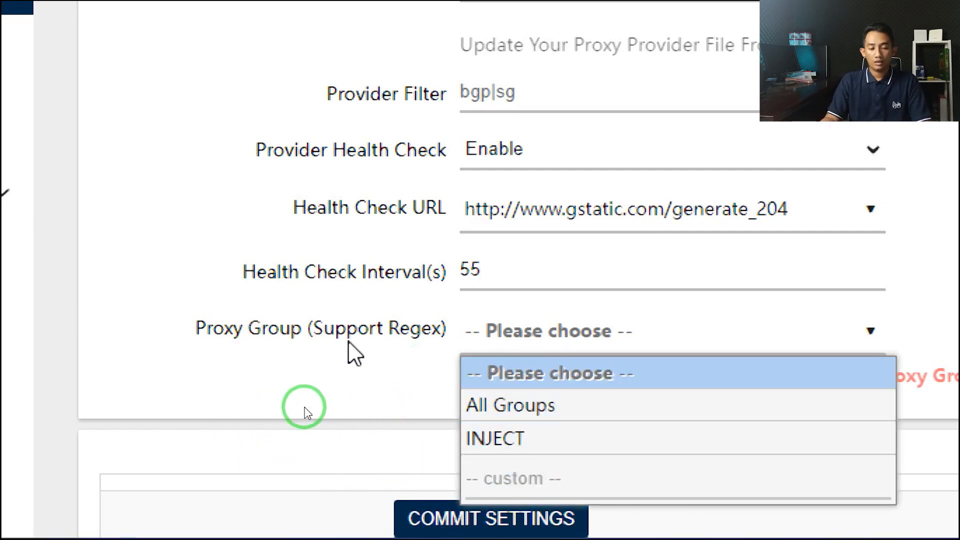
left_click(556, 439)
scroll(575, 450, "down", 5)
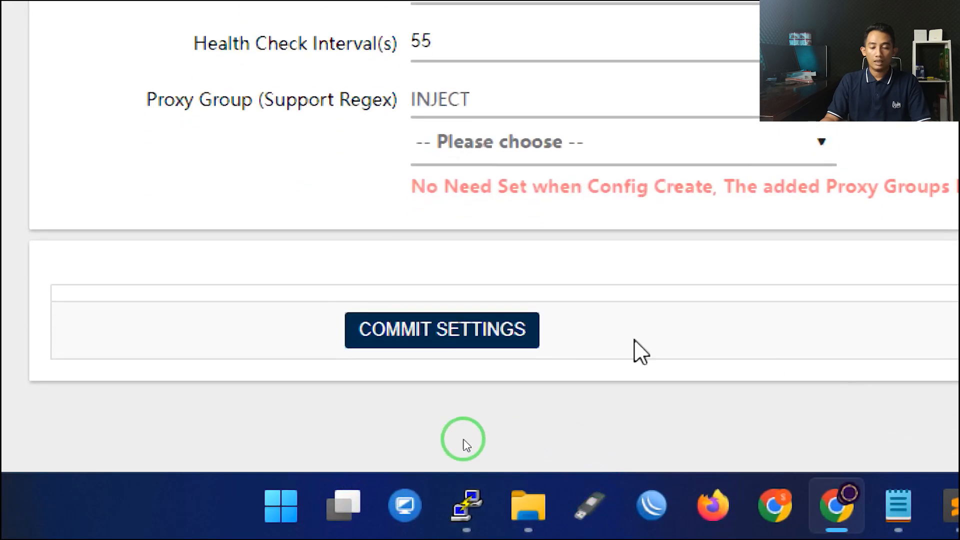
left_click(440, 343)
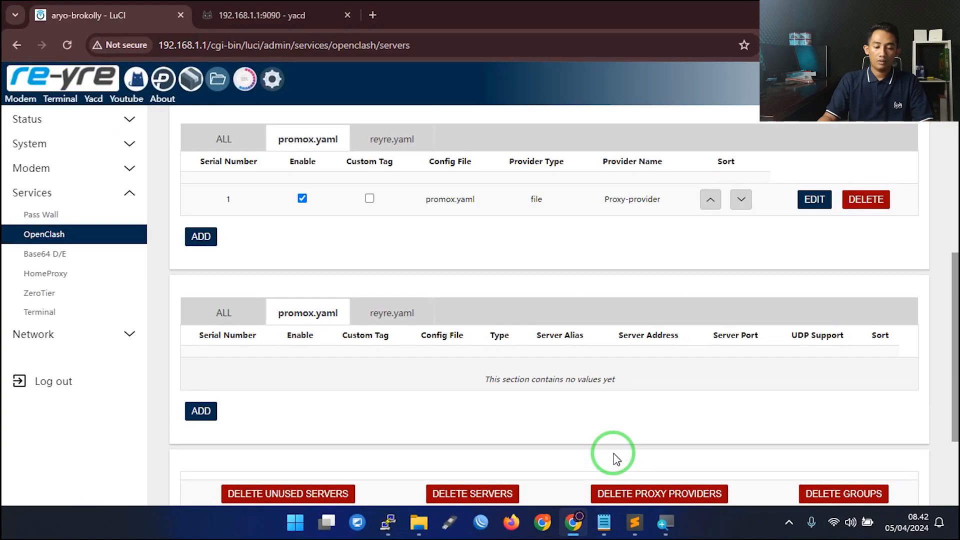
Step: Apply the server, provider and group settings to OpenClash, and switch to the yacd dashboard to check the proxies
scroll(610, 455, "down", 3)
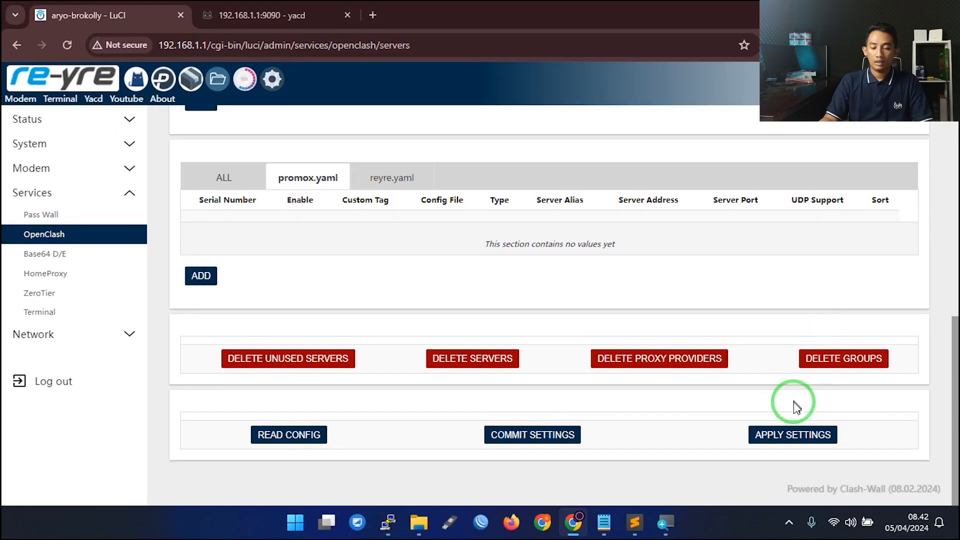
left_click(794, 436)
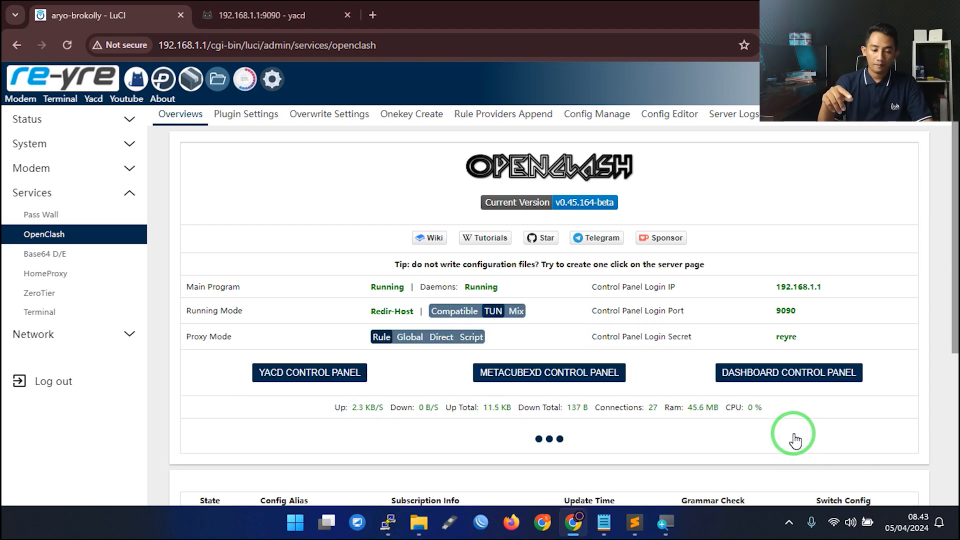
left_click(269, 15)
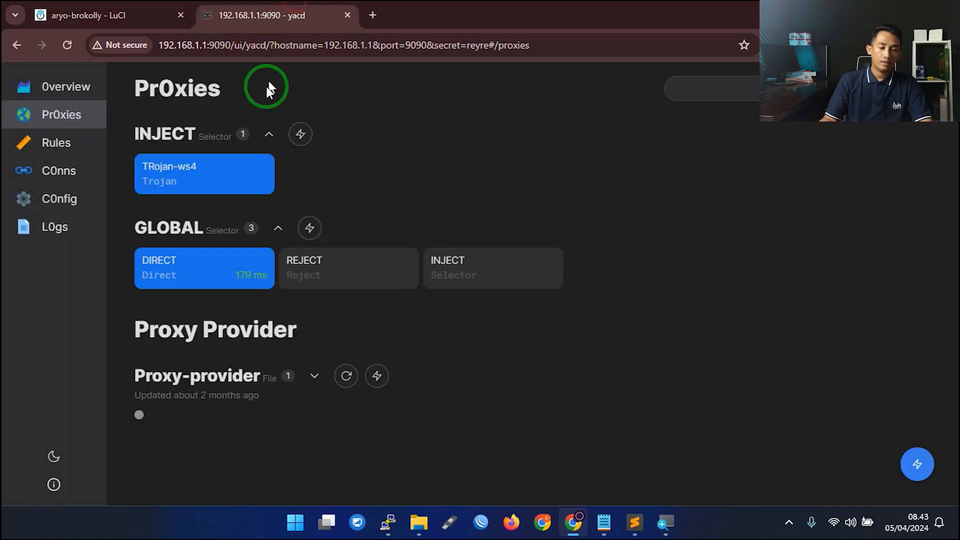
Step: Test the latency of the GLOBAL proxy group and choose INJECT in it
left_click(312, 231)
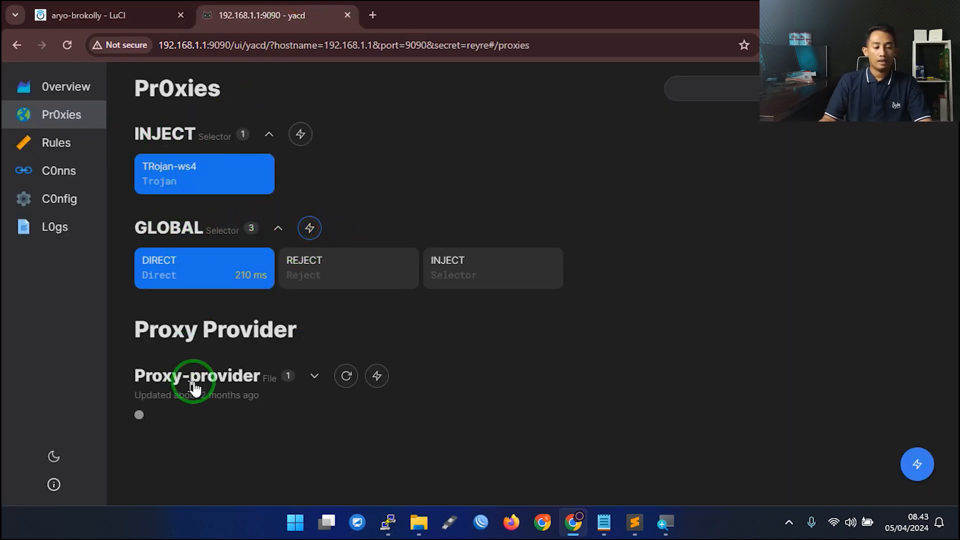
left_click(484, 269)
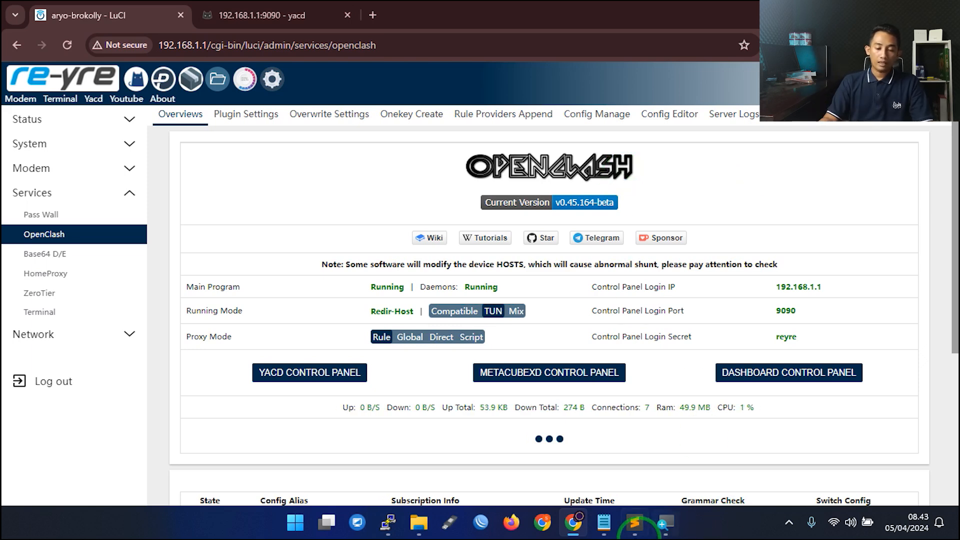
Step: Switch to Notepad and look through the VLESS, VMess and Trojan account notes, ending on the TROJAN WS details
left_click(604, 523)
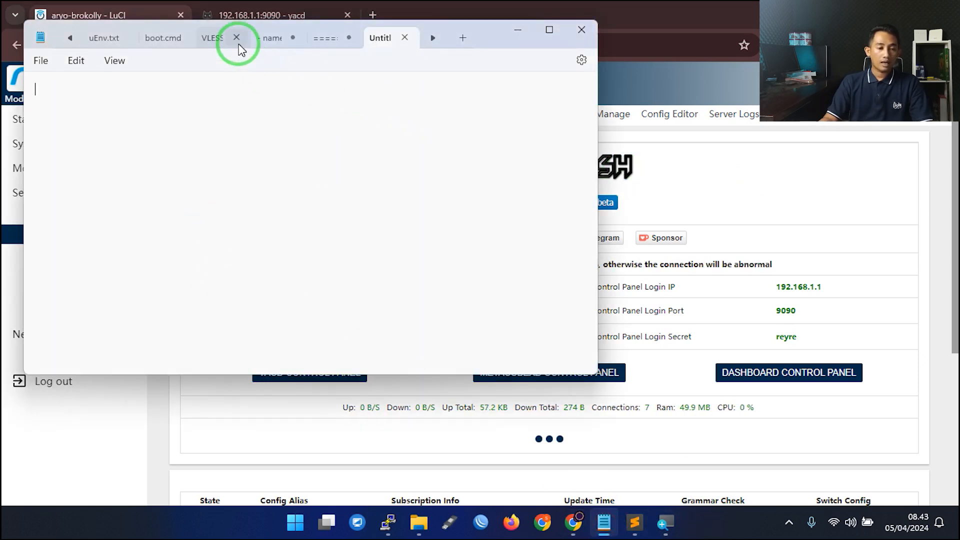
left_click(260, 38)
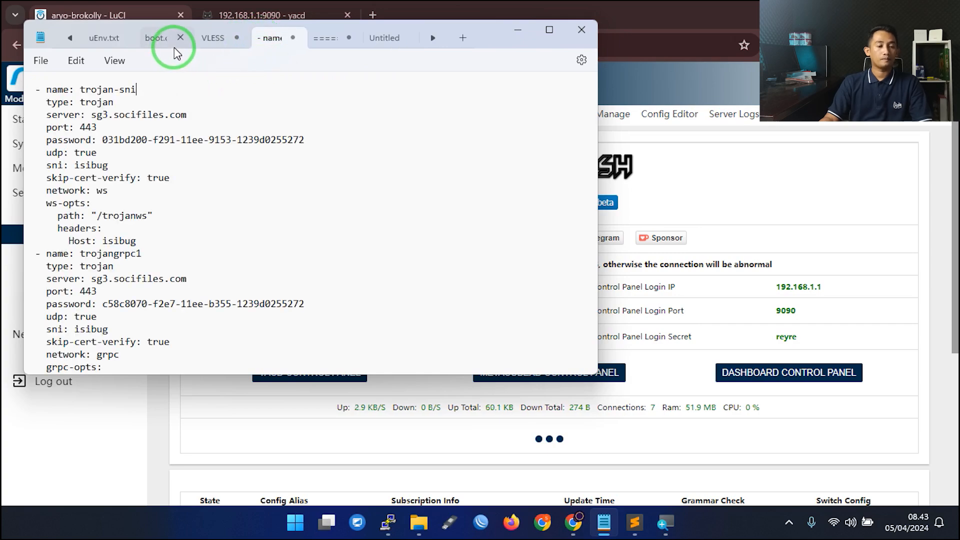
left_click(213, 38)
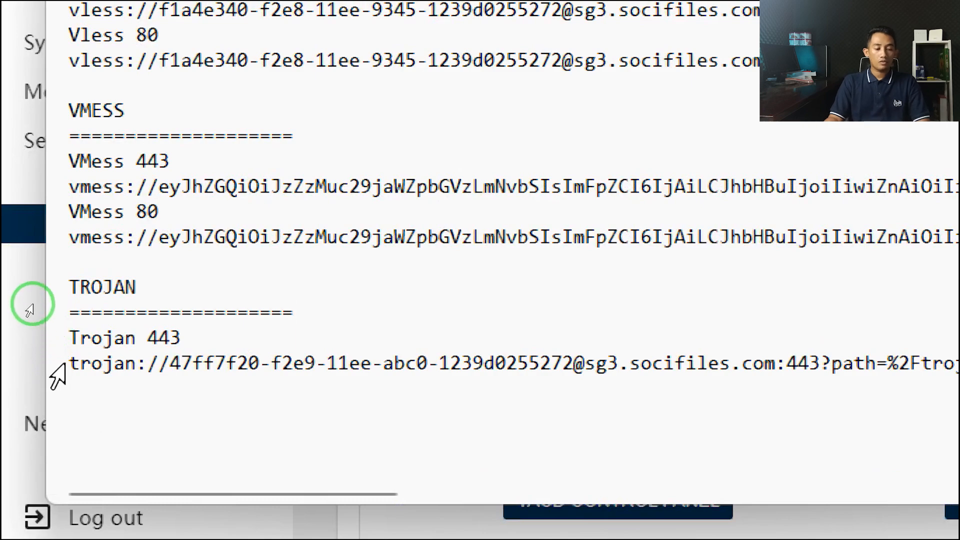
triple_click(70, 364)
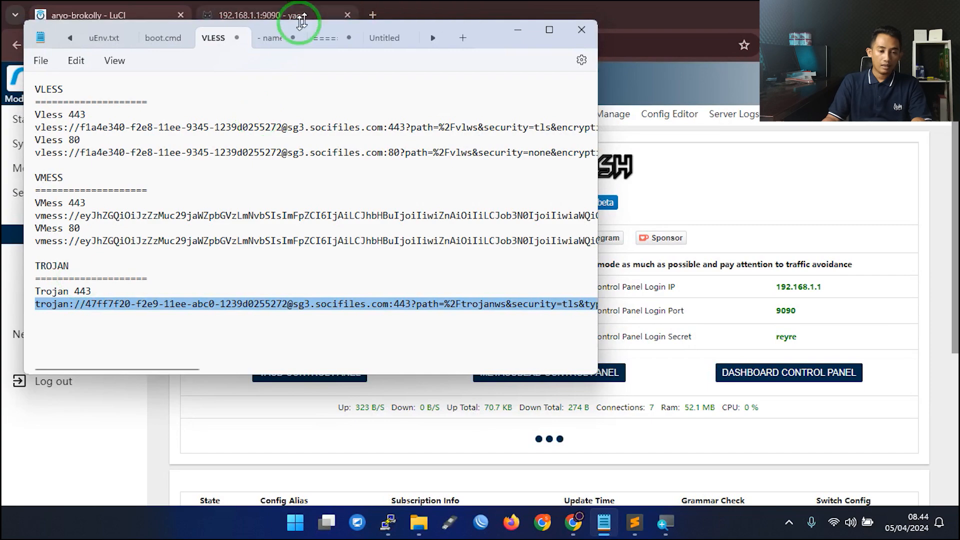
left_click(298, 38)
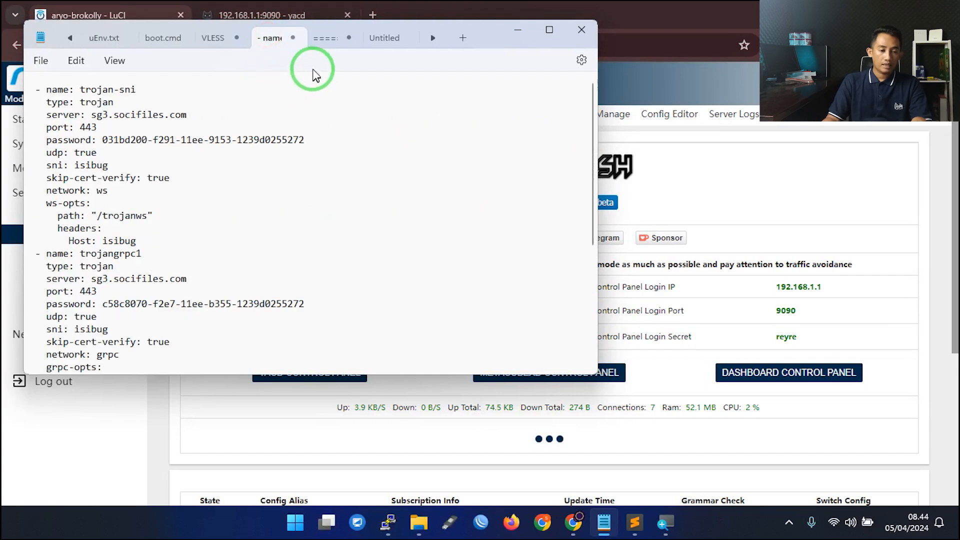
left_click(323, 39)
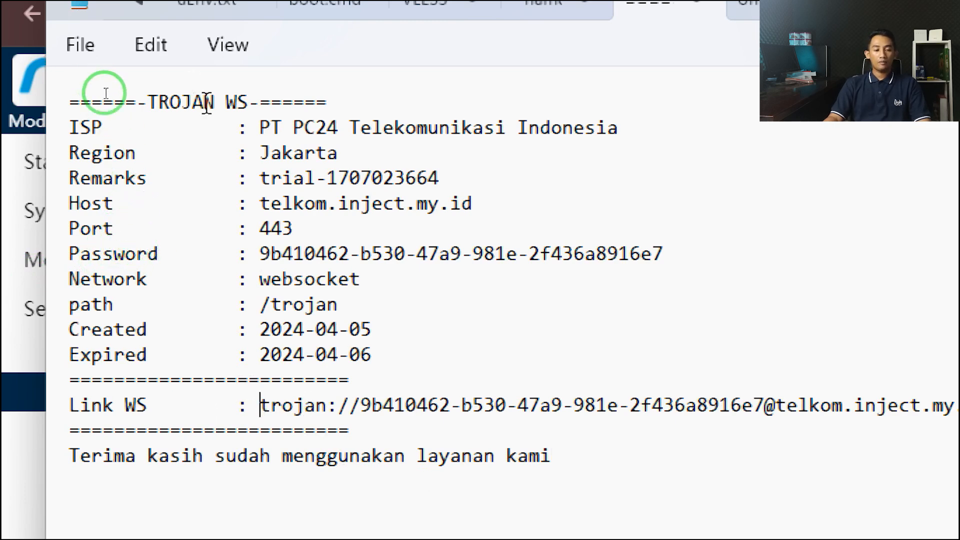
Step: Examine the region, host, port, password and path in the TROJAN WS account details
left_click_drag(269, 153, 434, 150)
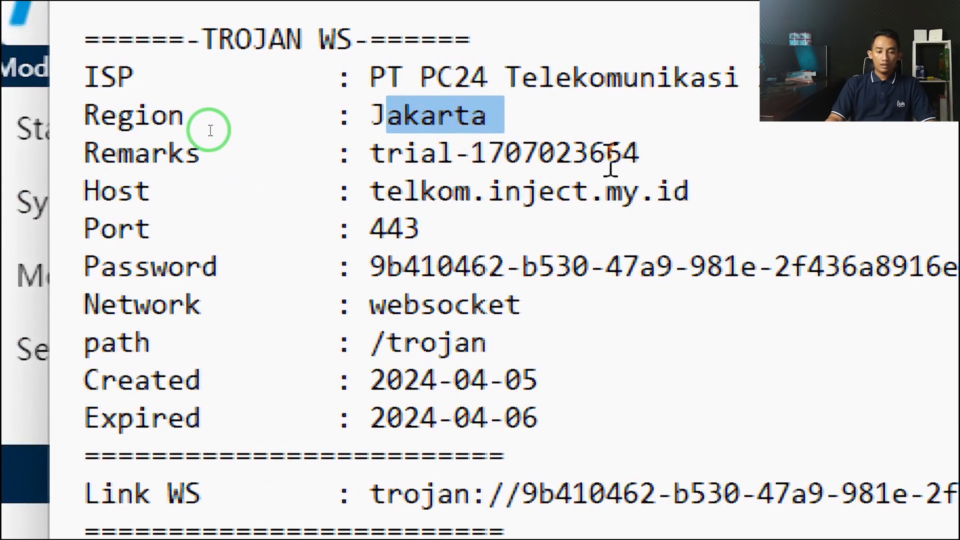
left_click_drag(700, 190, 402, 233)
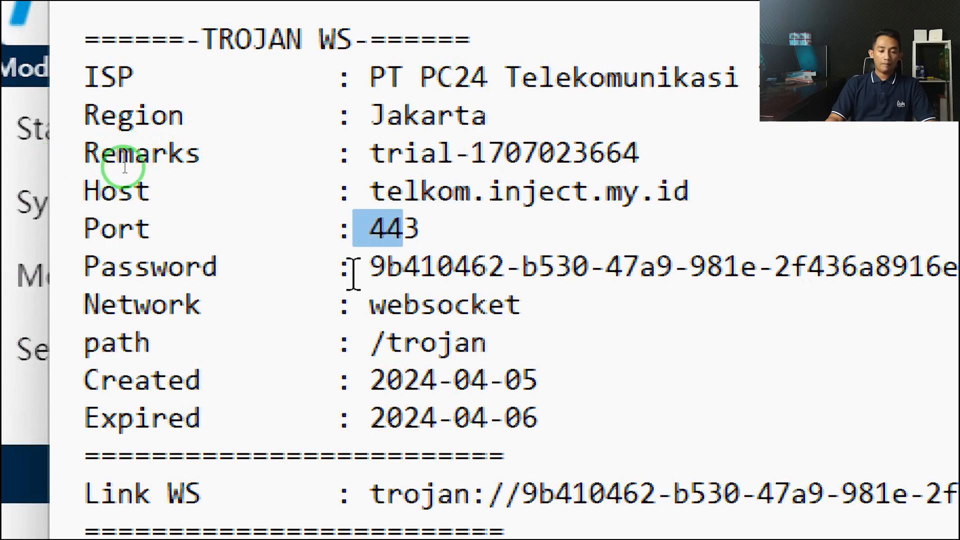
left_click_drag(370, 266, 959, 278)
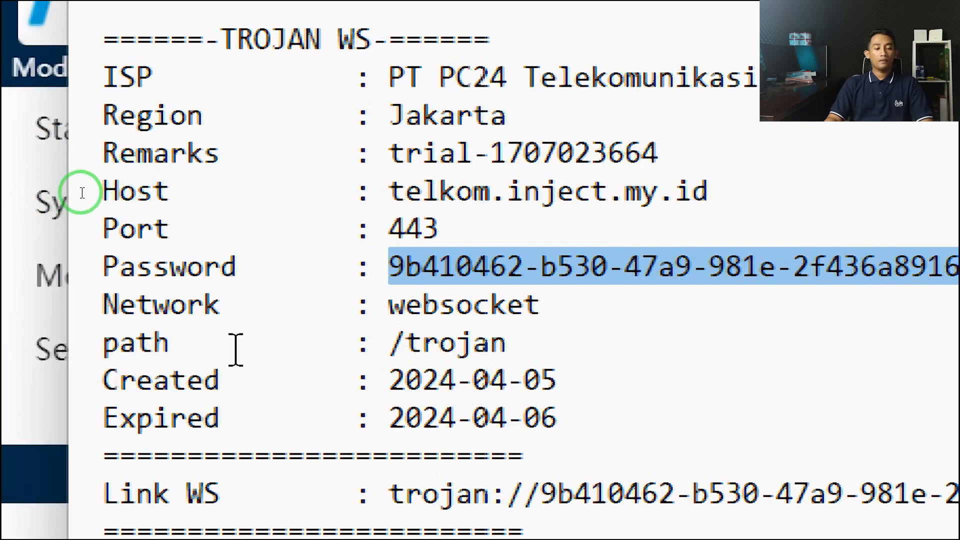
left_click_drag(548, 345, 375, 344)
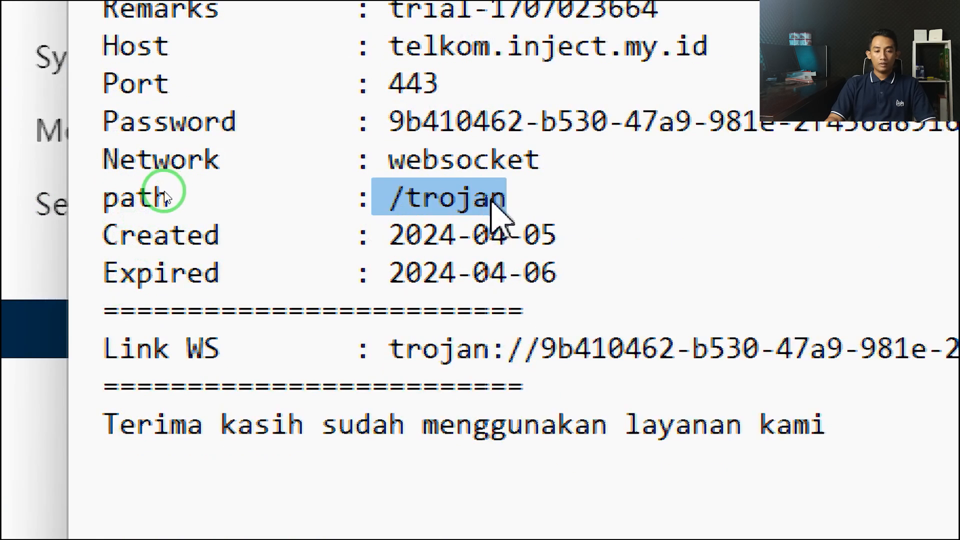
left_click(390, 84)
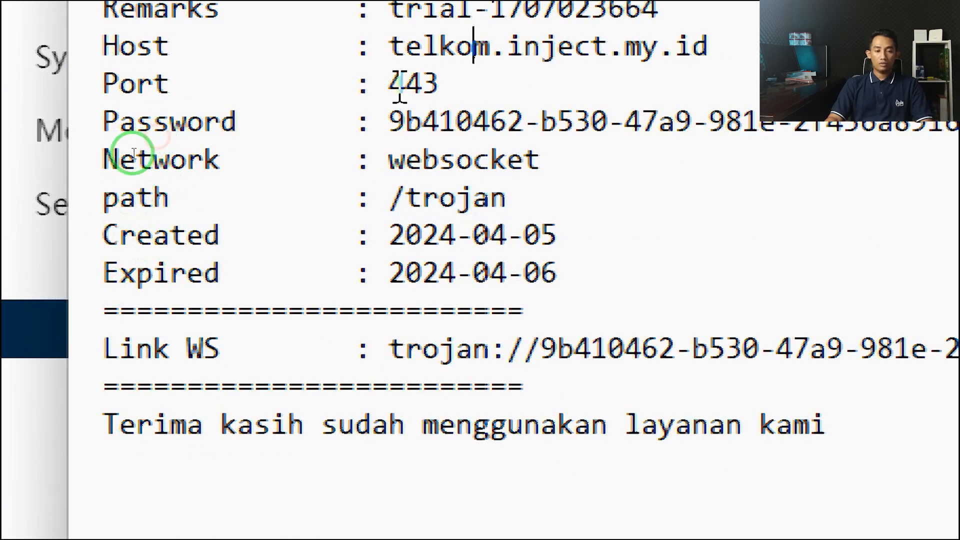
left_click(441, 197)
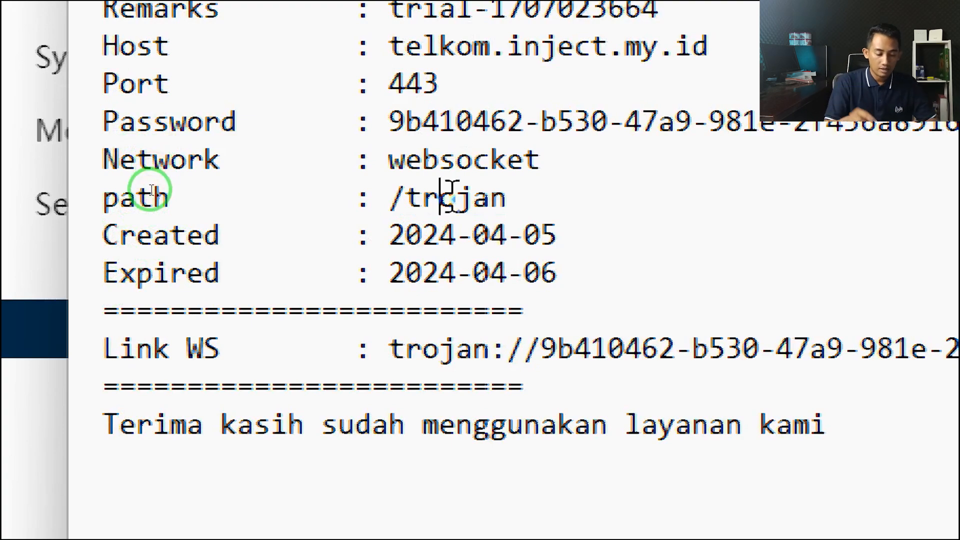
key("super+minus")
key("super+minus")
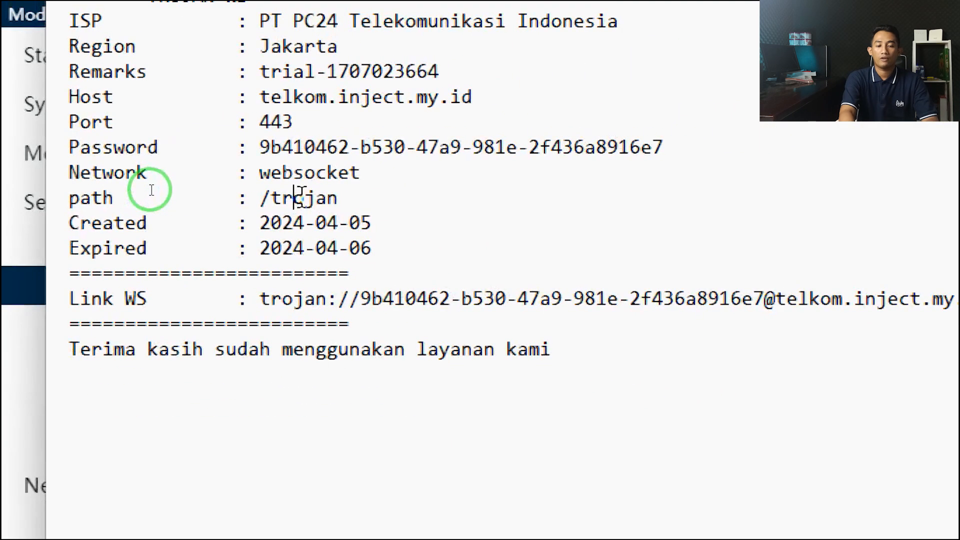
Step: Copy the Trojan 443 sharing link from the VLESS note
left_click(213, 38)
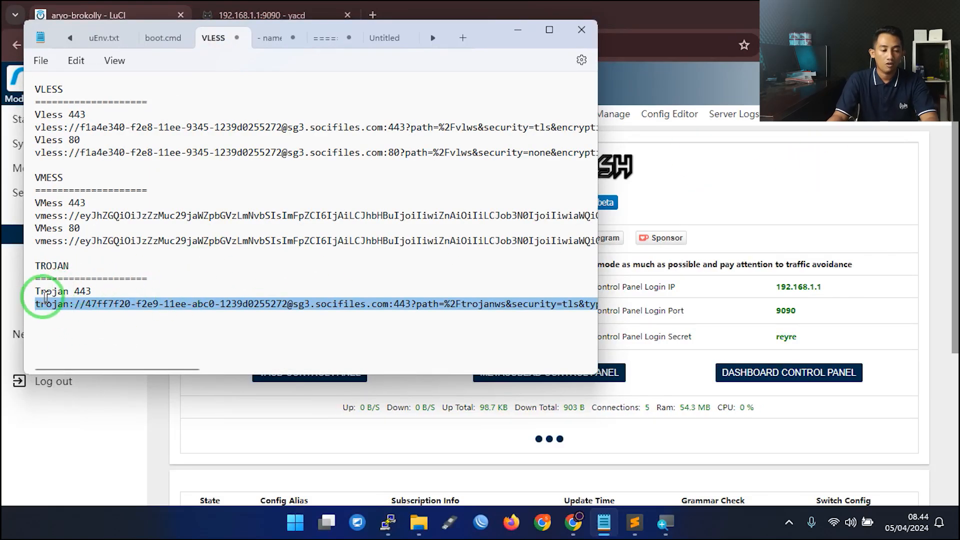
key("super+plus")
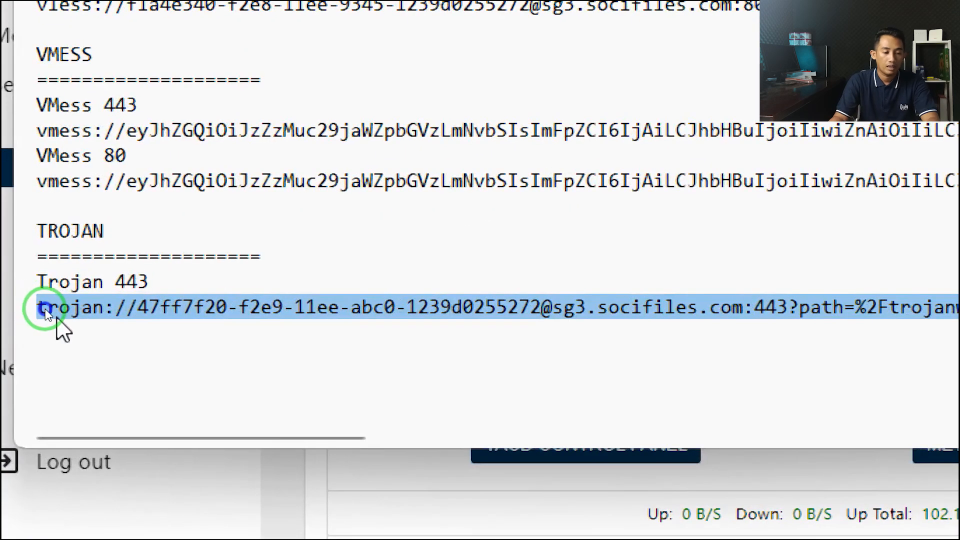
right_click(45, 308)
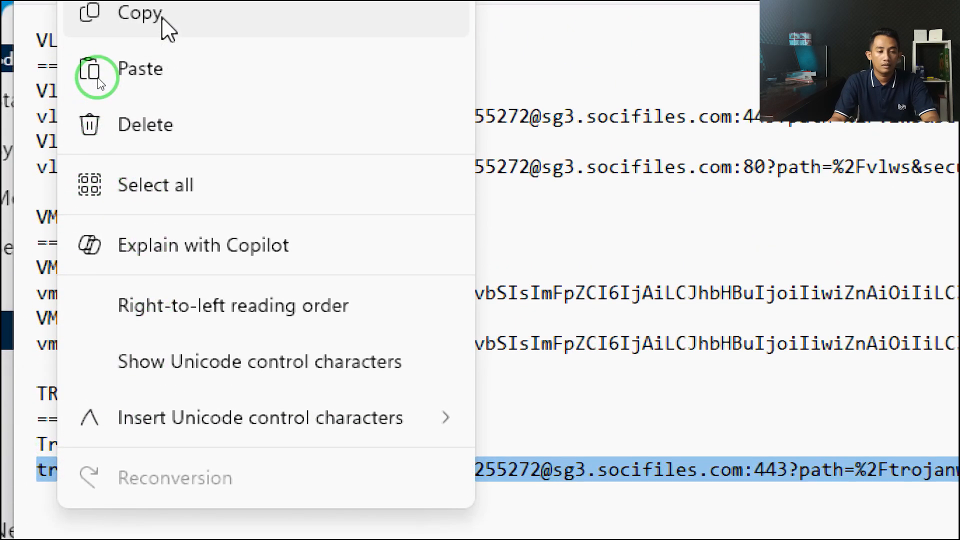
left_click(161, 20)
key("super+minus")
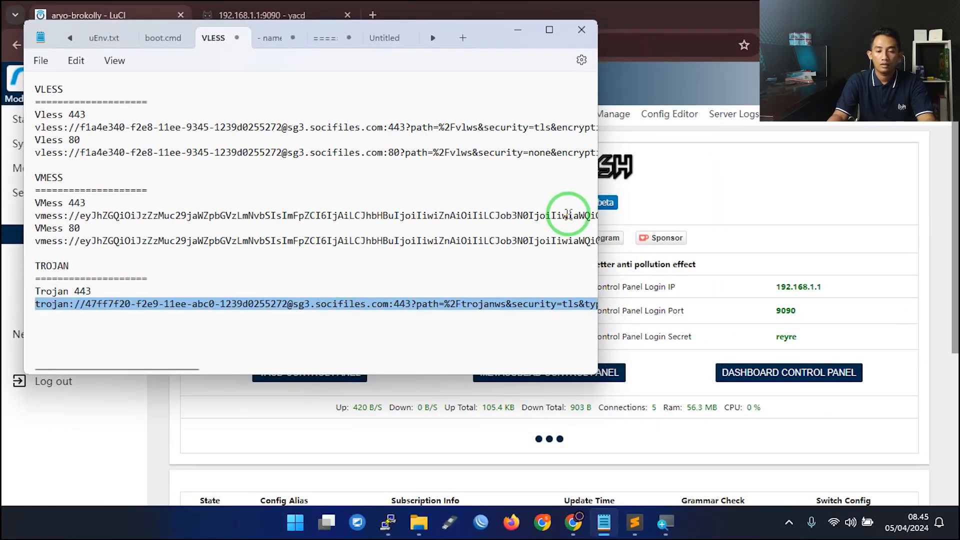
Step: Return to OpenClash in the browser and add a new server entry to promox.yaml's server list
left_click(767, 190)
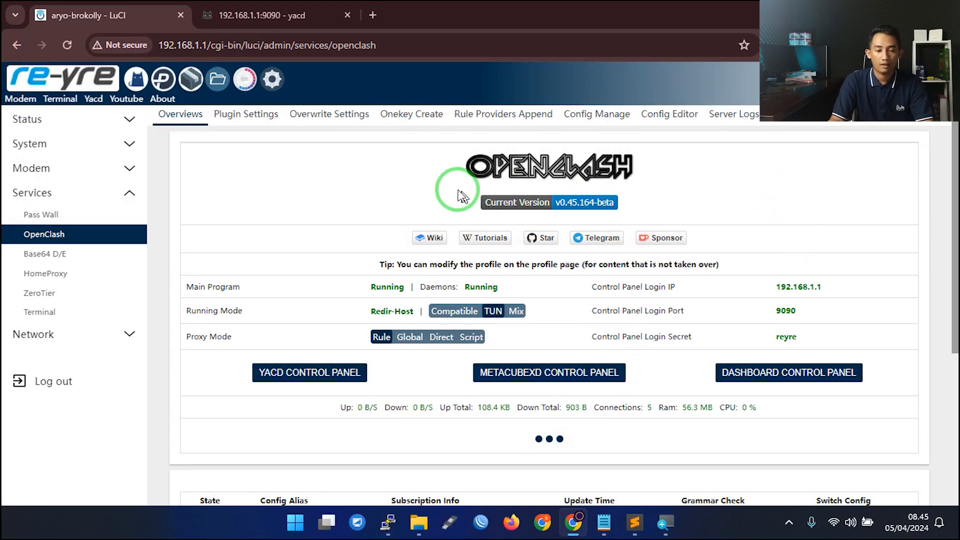
left_click(402, 117)
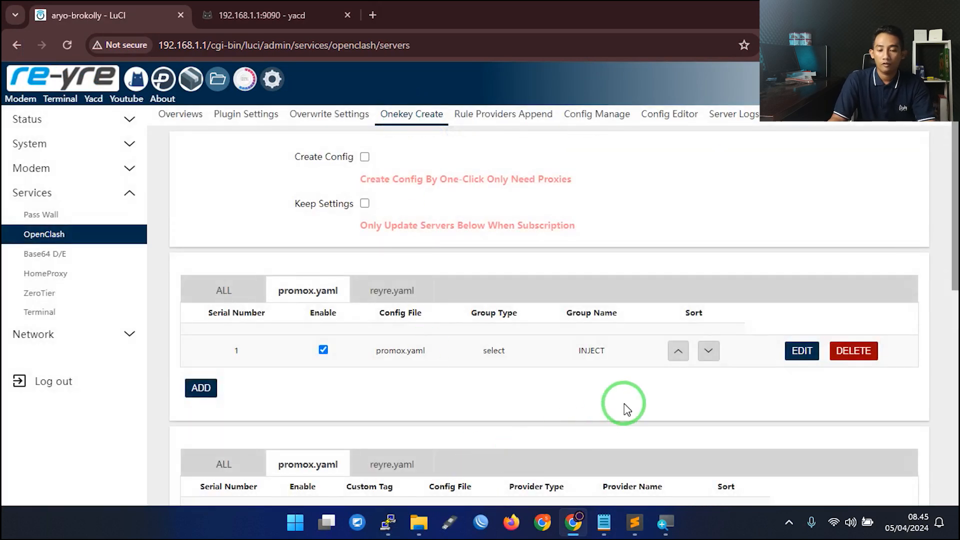
scroll(500, 398, "down", 6)
scroll(498, 396, "down", 2)
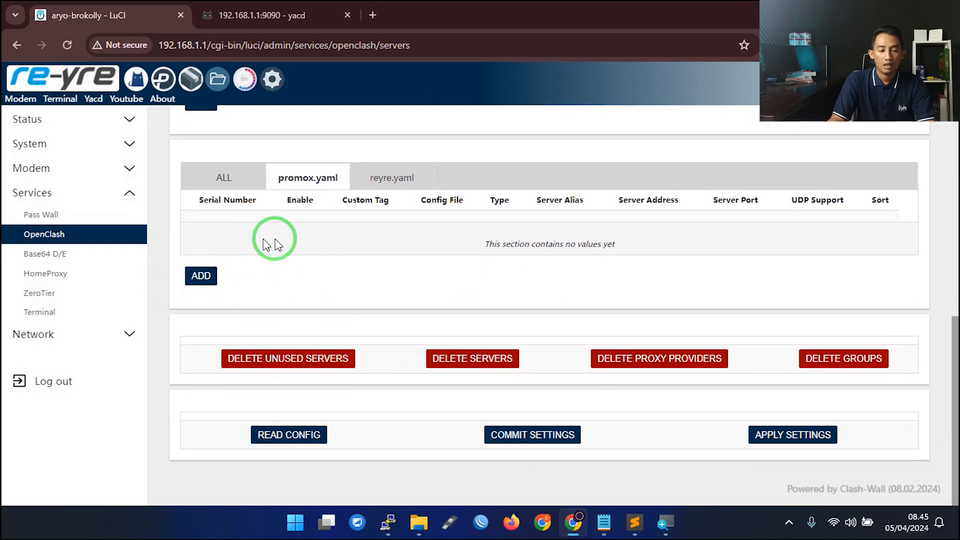
left_click(199, 276)
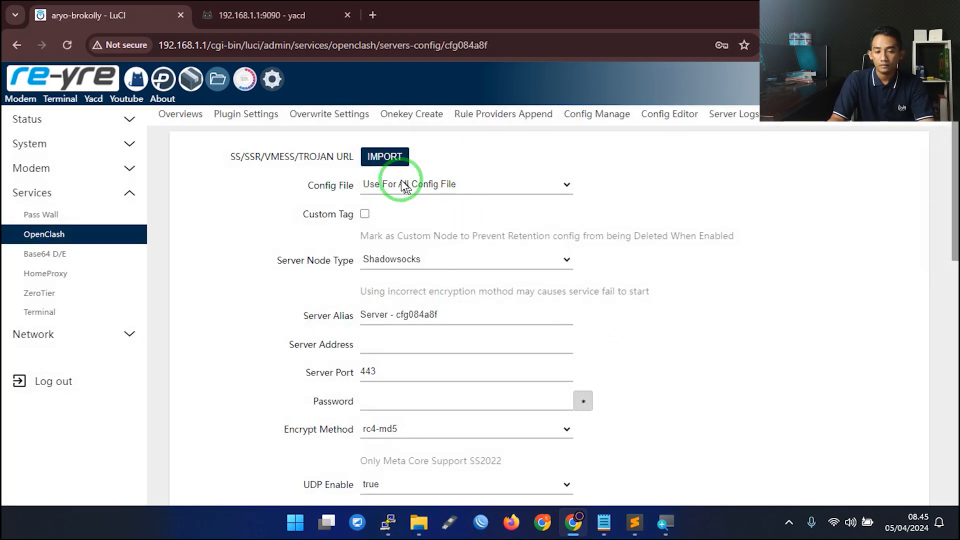
Step: Import the new server's settings, including its password, from the copied Trojan 443 sharing link
left_click(389, 160)
right_click(410, 132)
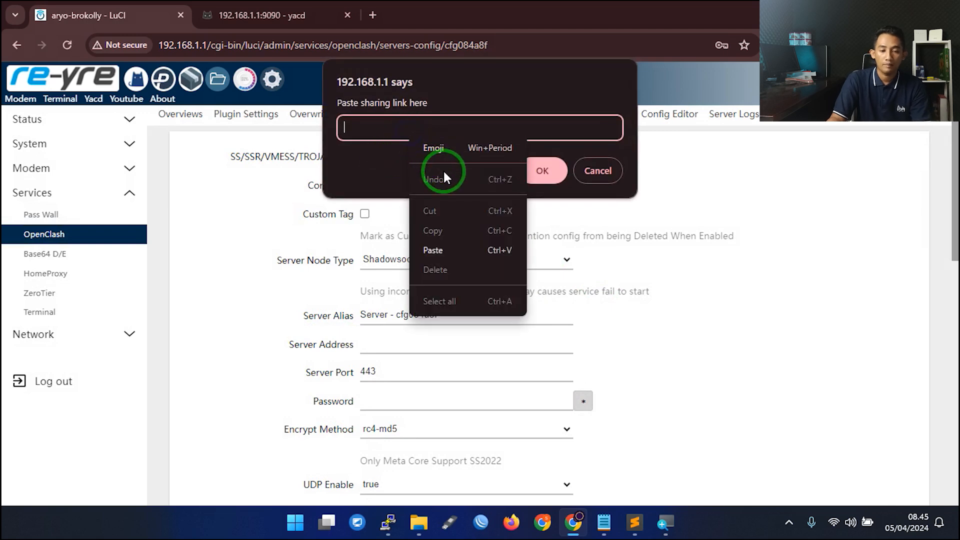
left_click(454, 251)
left_click(538, 172)
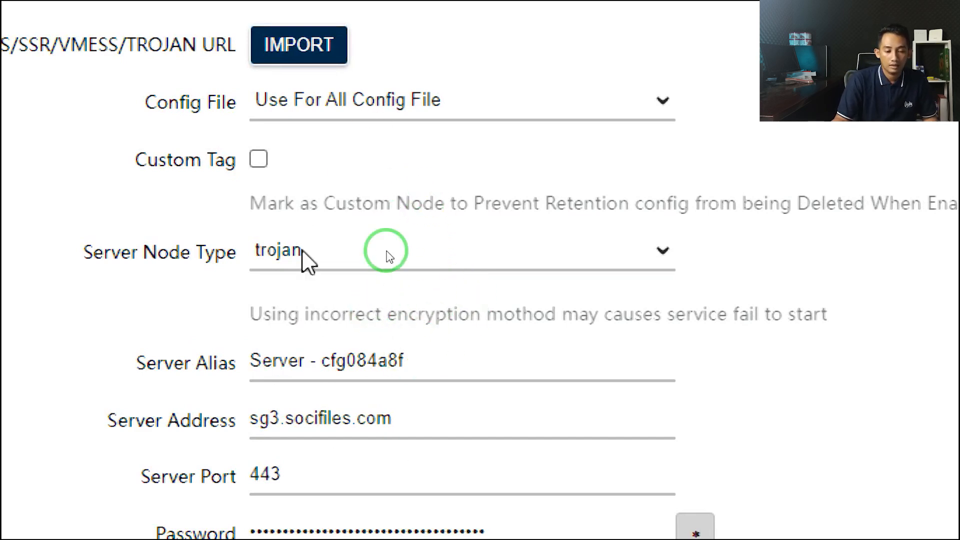
Step: Set the imported server's alias to trojanws-sni
scroll(515, 429, "down", 2)
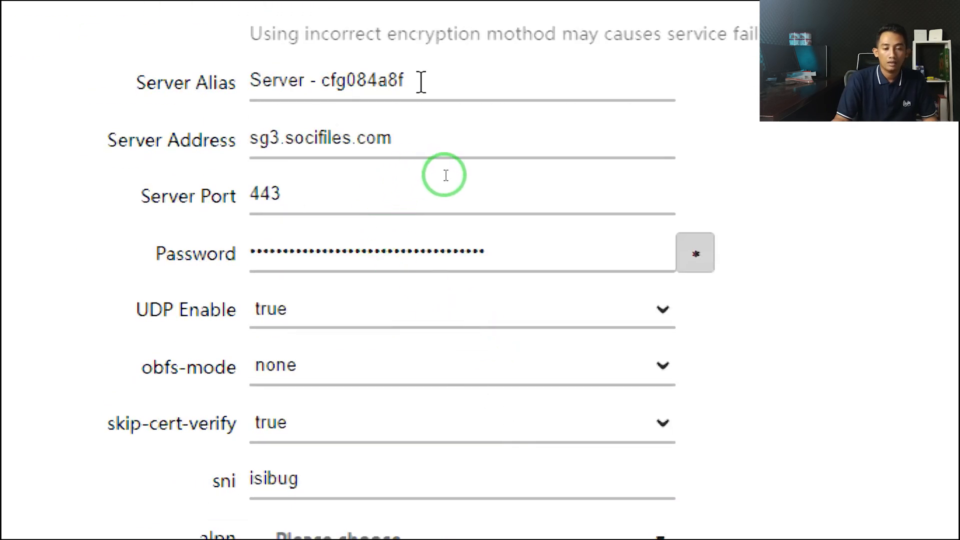
left_click_drag(421, 83, 309, 90)
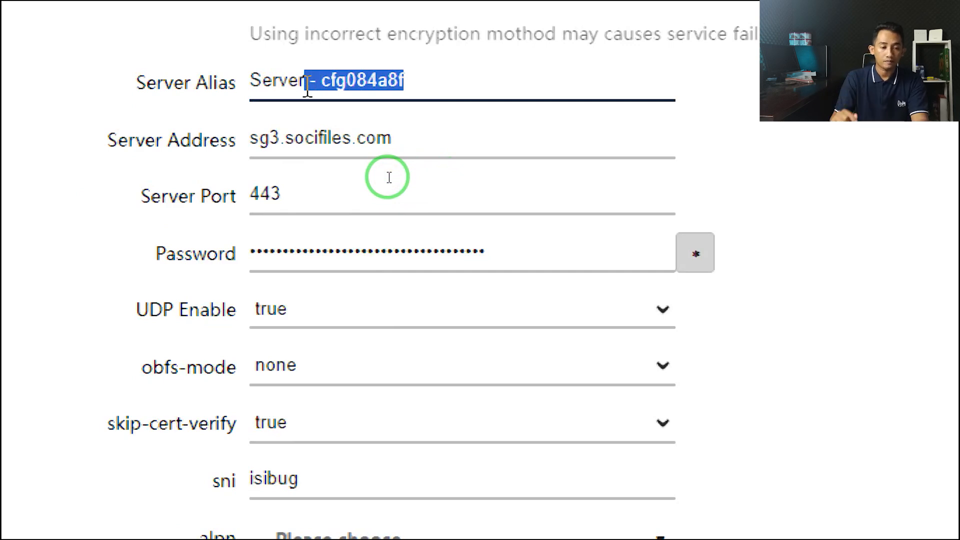
left_click_drag(307, 88, 251, 82)
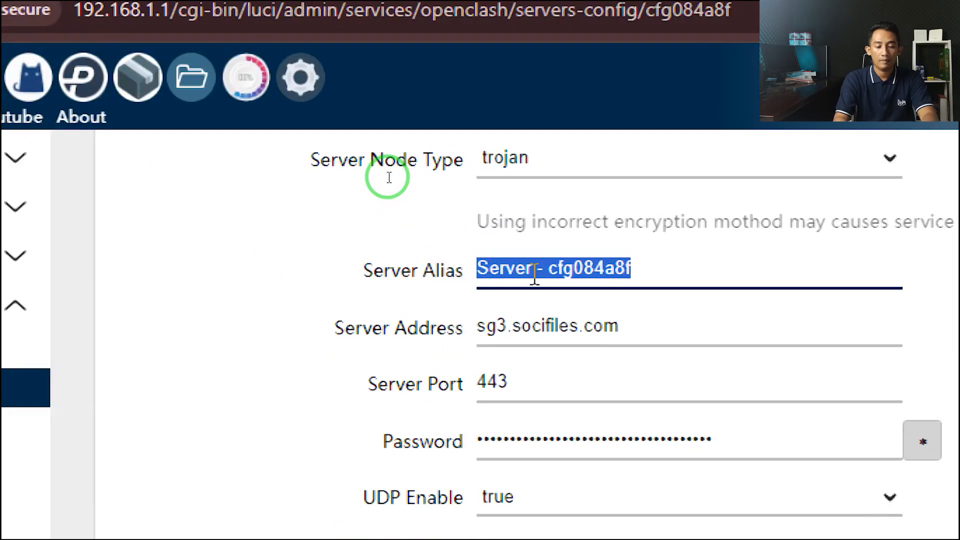
type("trojan")
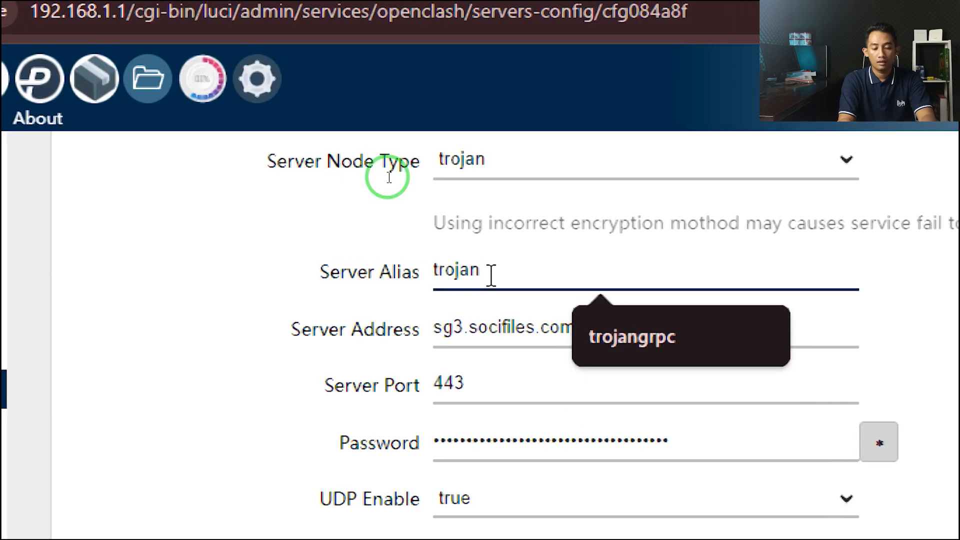
type("gp")
key("BackSpace")
type("o")
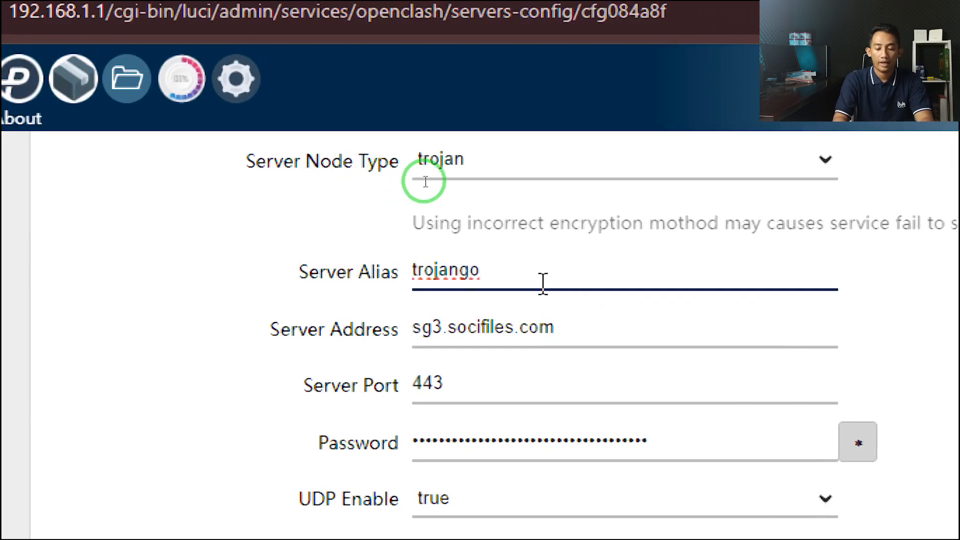
key("BackSpace")
key("BackSpace")
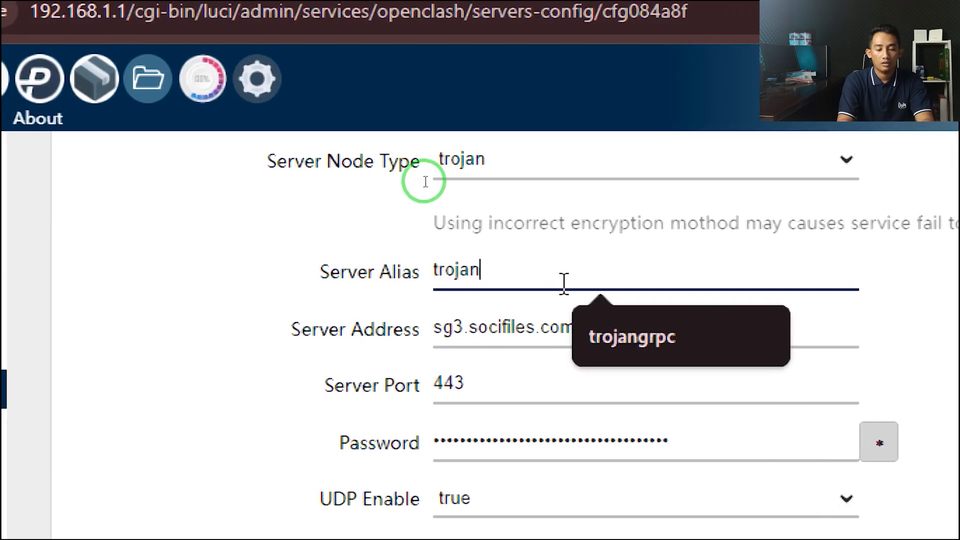
type("ws")
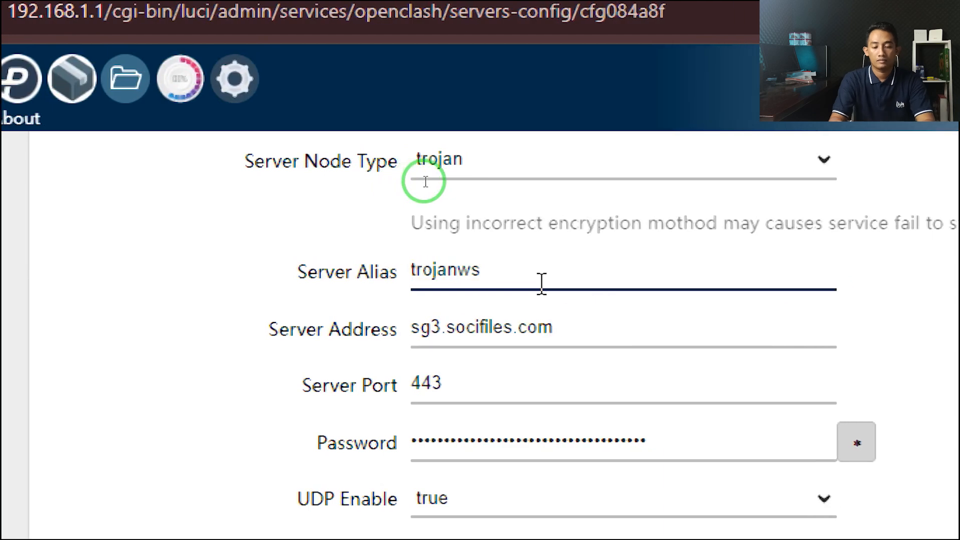
type("-sni")
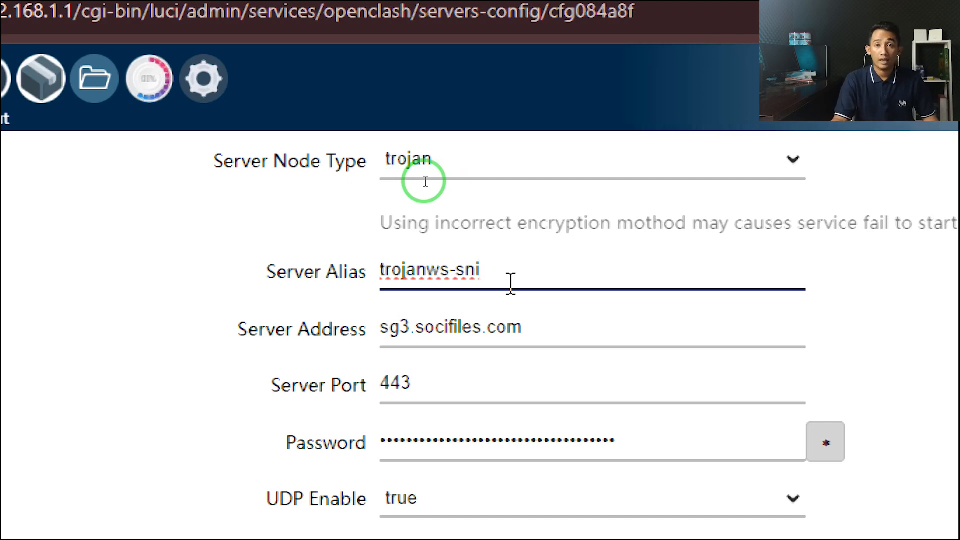
Step: Check the imported server's address and port, and reveal its hidden password
scroll(505, 388, "down", 3)
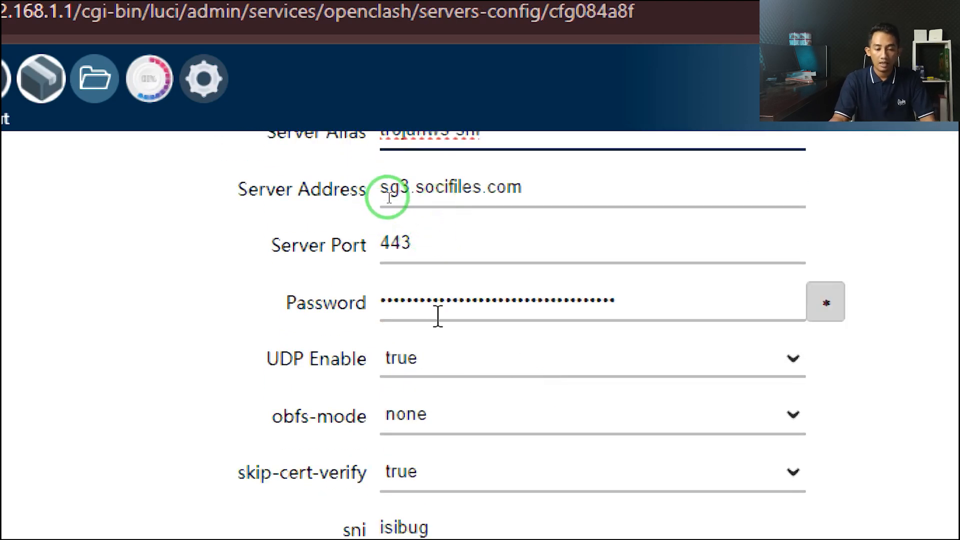
left_click(438, 142)
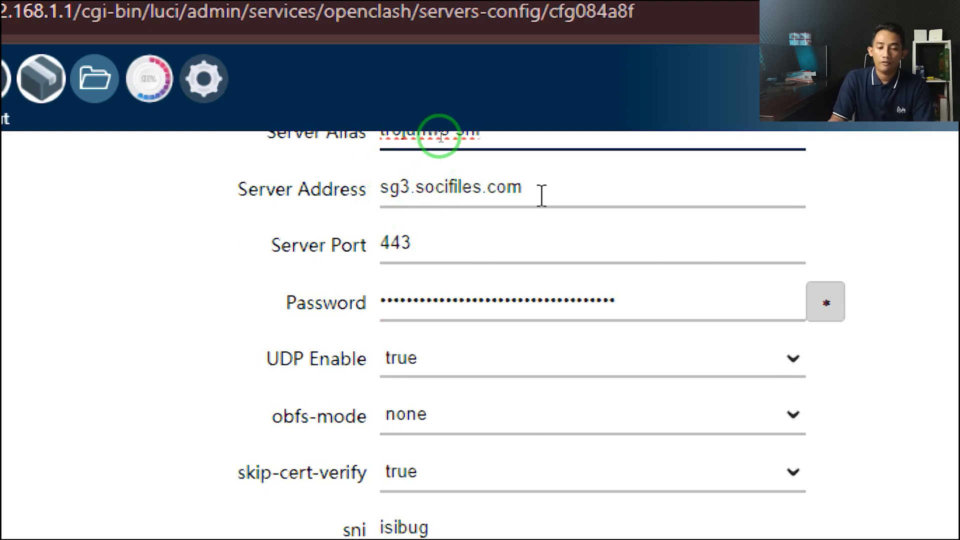
left_click_drag(548, 190, 315, 208)
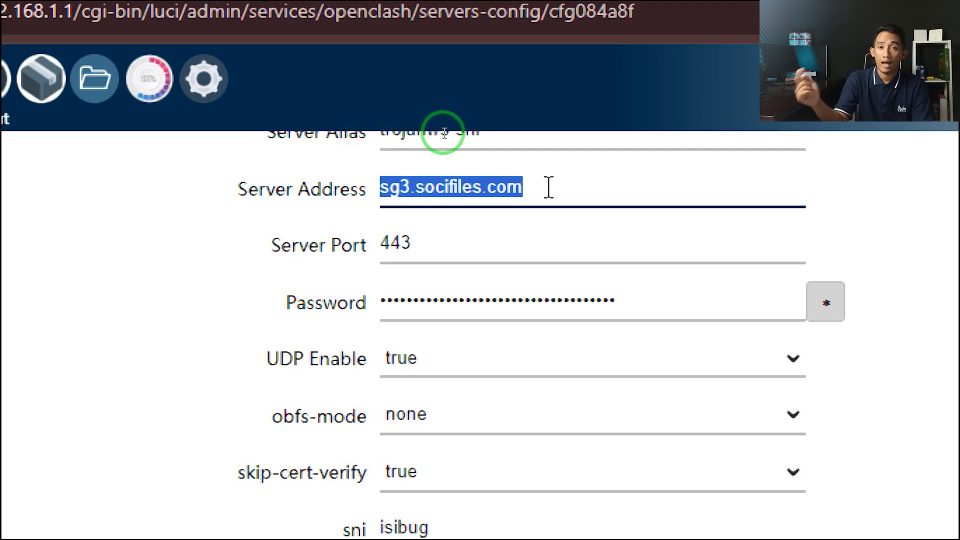
scroll(439, 293, "down", 5)
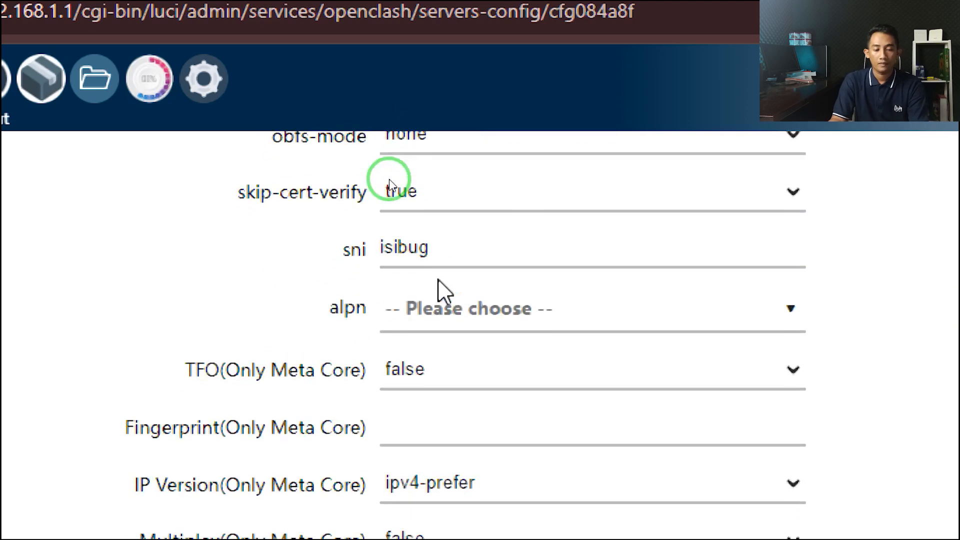
scroll(439, 294, "up", 5)
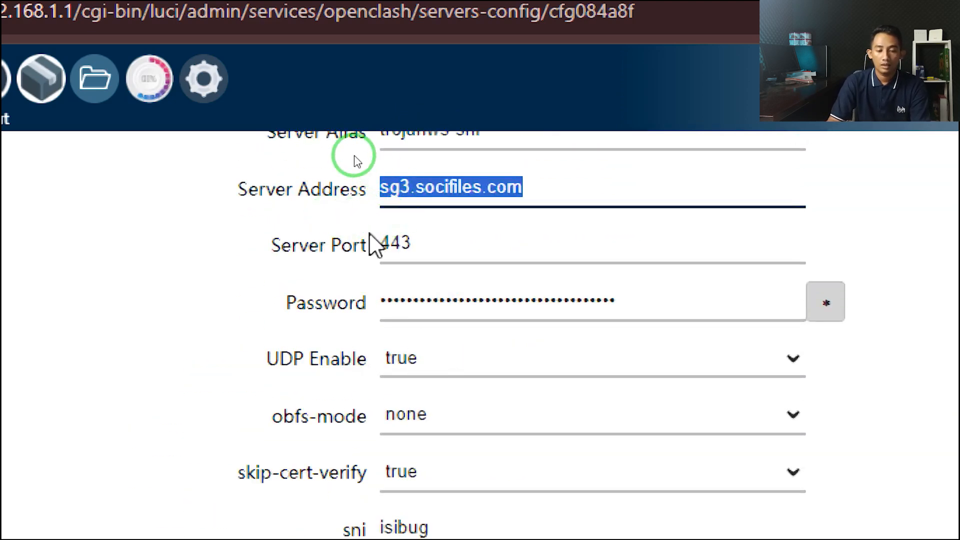
left_click(423, 243)
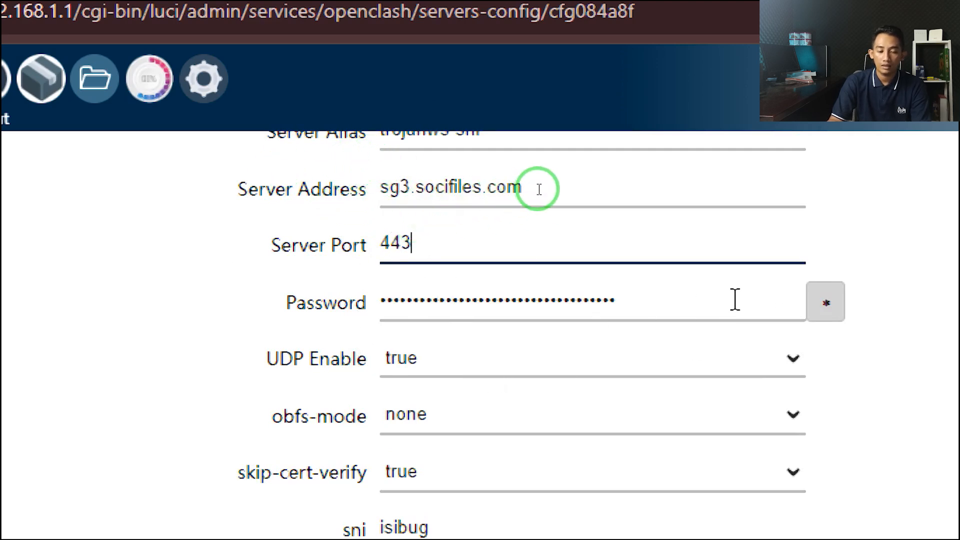
left_click(825, 303)
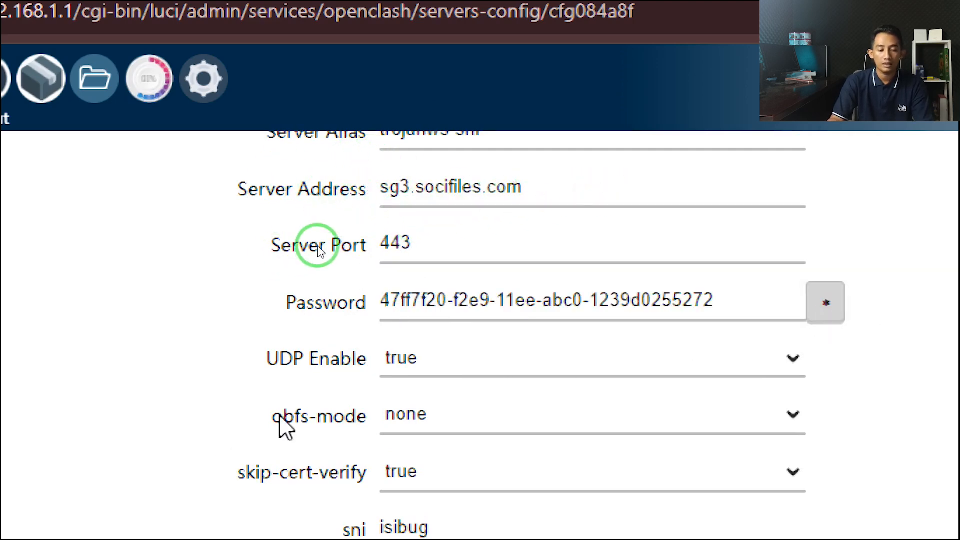
Step: Choose true for UDP Enable and set the server's obfs-mode to websocket (ws)
left_click_drag(267, 358, 359, 346)
left_click(477, 367)
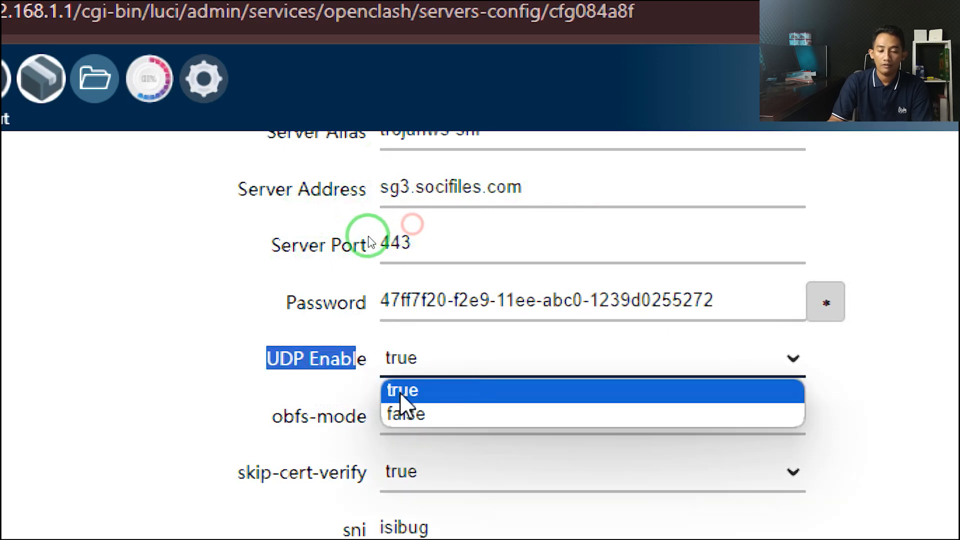
left_click(418, 392)
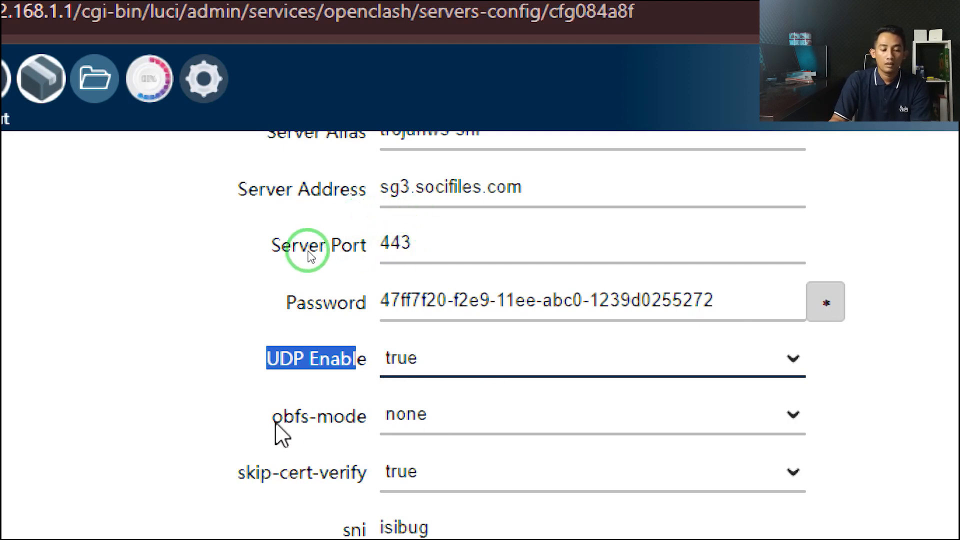
left_click_drag(277, 425, 361, 433)
left_click(426, 413)
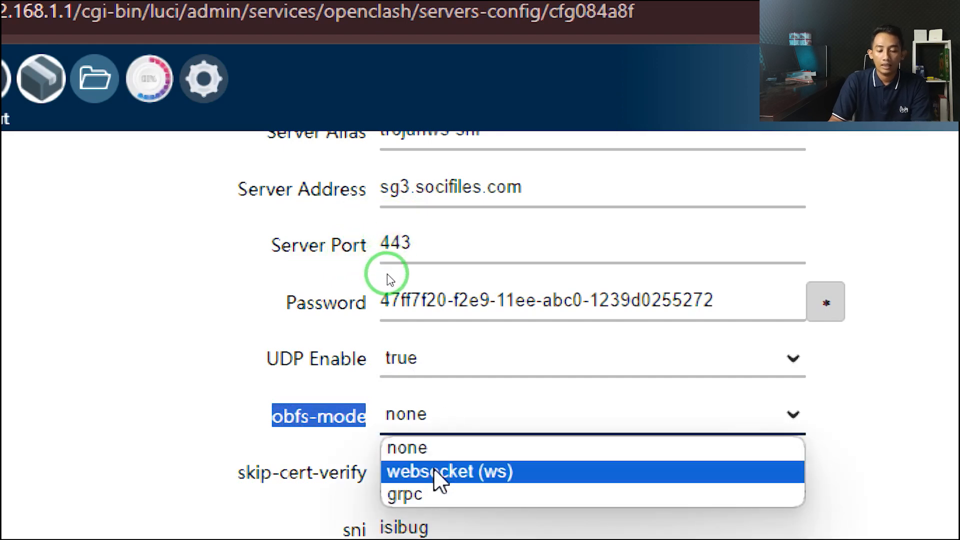
left_click(466, 471)
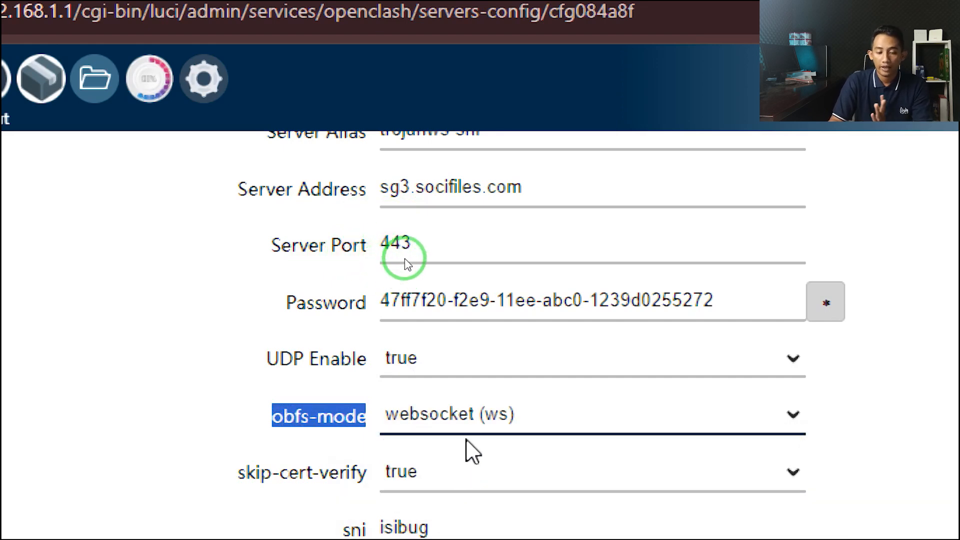
Step: Replace the server's sni value with google.com
scroll(499, 430, "down", 5)
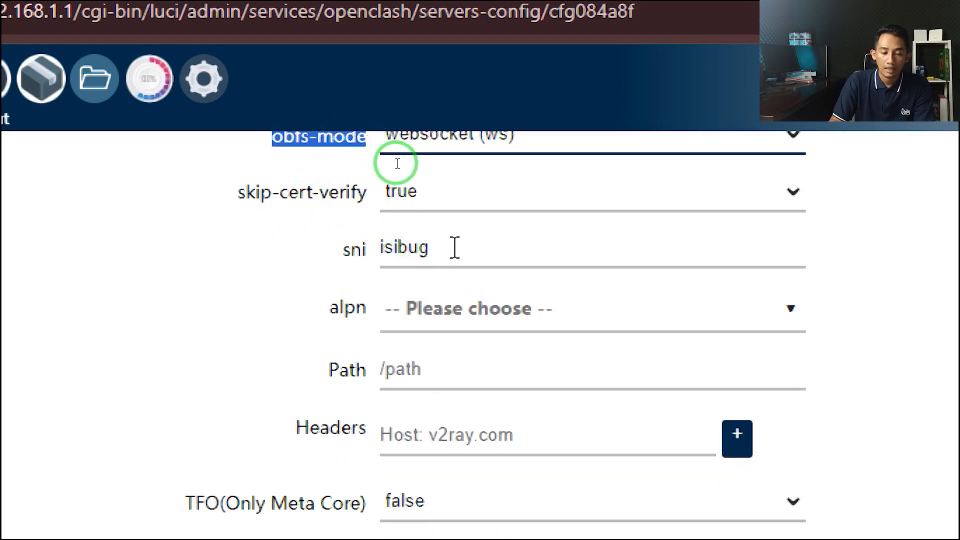
left_click_drag(454, 246, 368, 254)
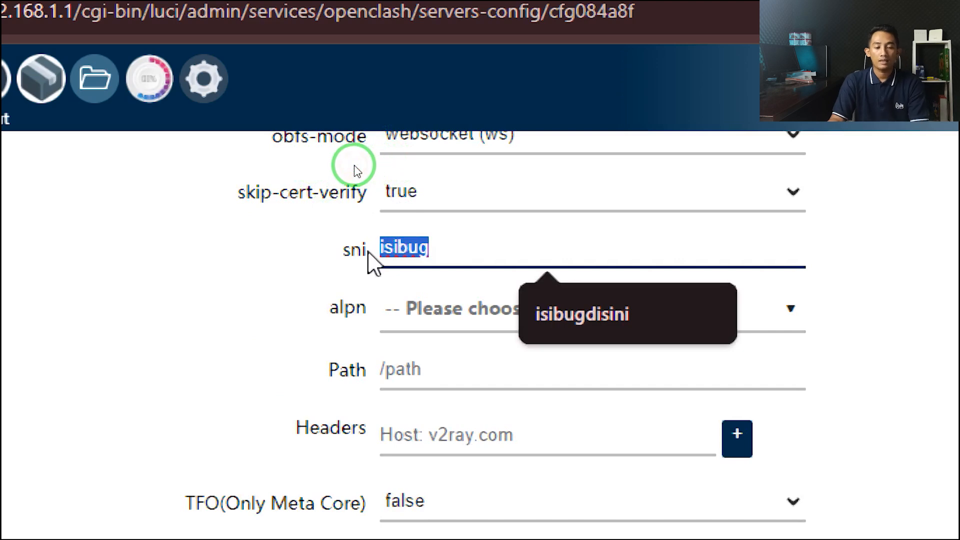
left_click_drag(500, 241, 282, 241)
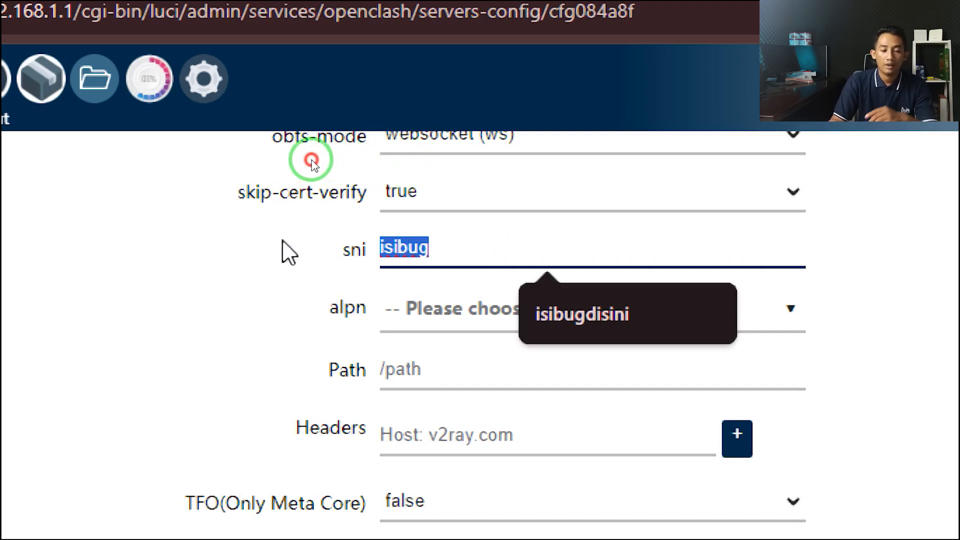
type("googl,e")
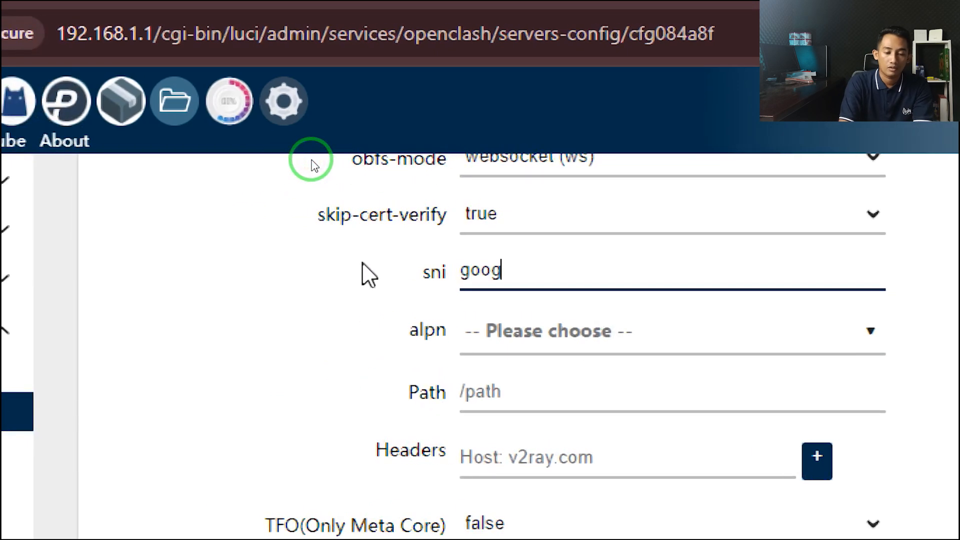
key("BackSpace")
key("BackSpace")
type("e.com")
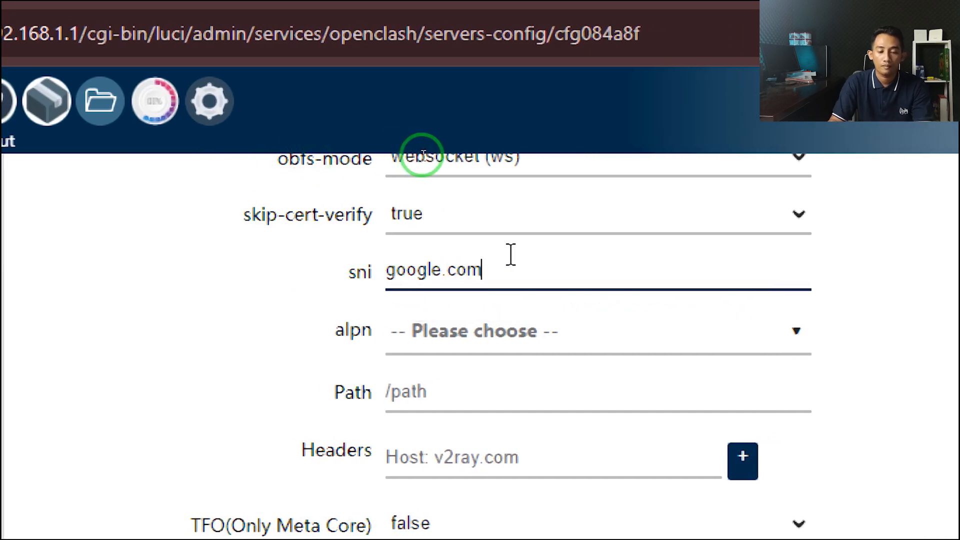
left_click_drag(510, 255, 377, 278)
Step: Switch to the VLESS note in Notepad, replace %2F with / in the Trojan 443 link's path, and select /trojanws
left_click(455, 403)
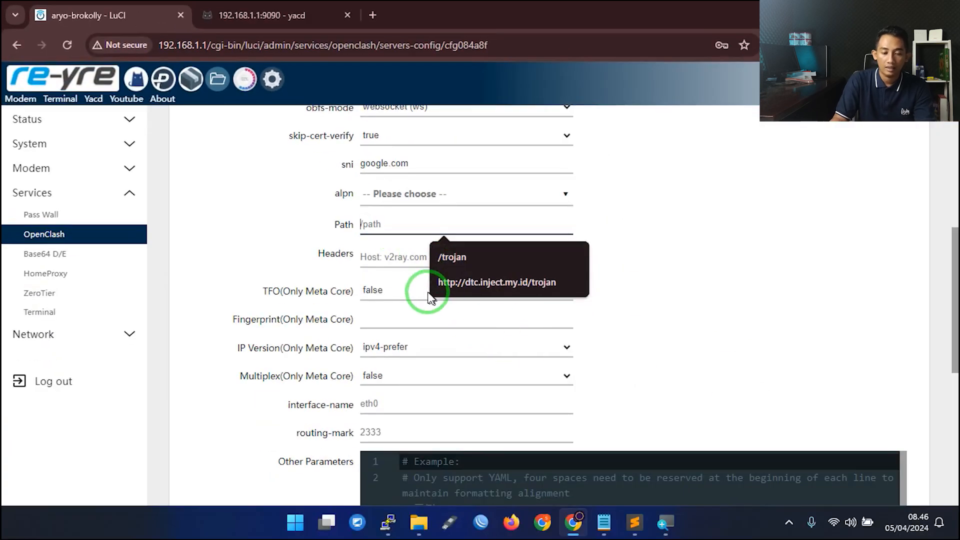
left_click(604, 520)
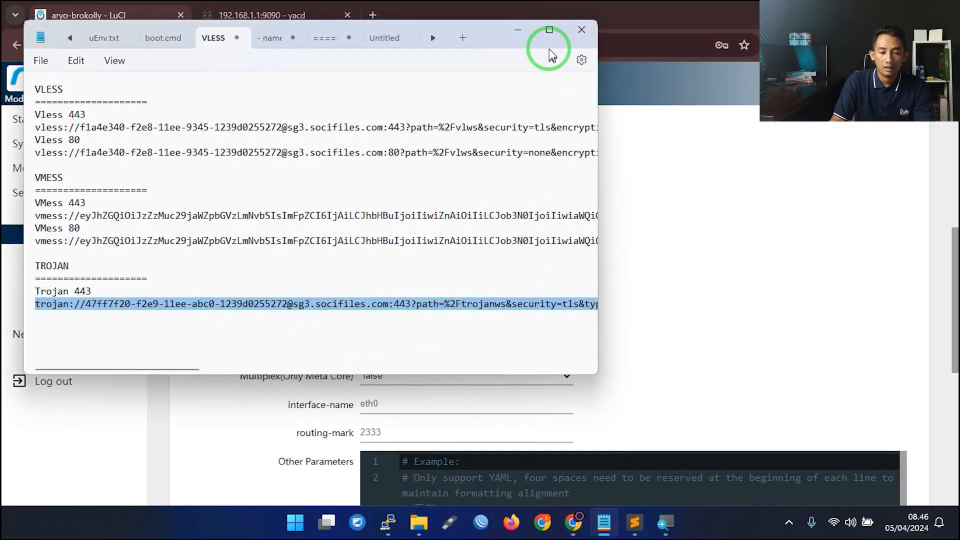
left_click(548, 30)
scroll(469, 315, "up", 1)
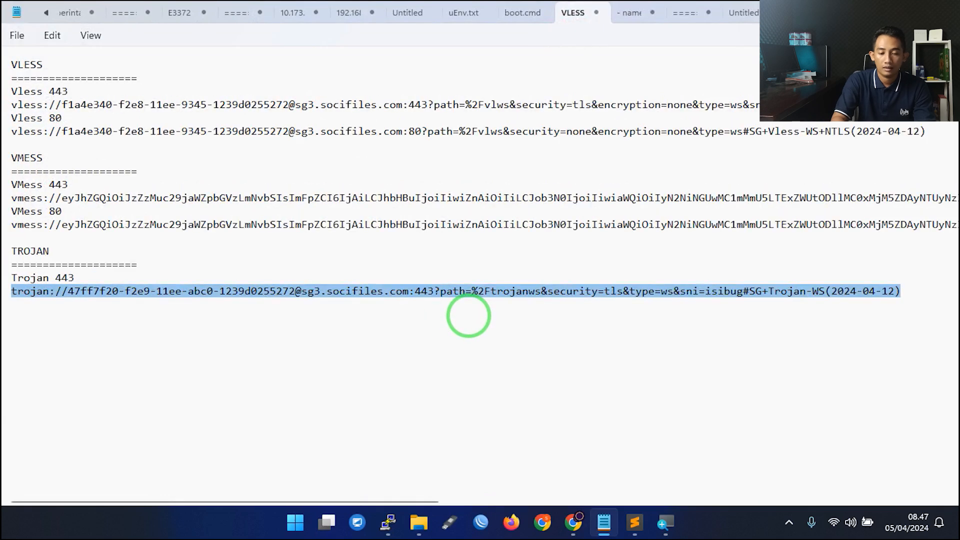
scroll(468, 315, "up", 1)
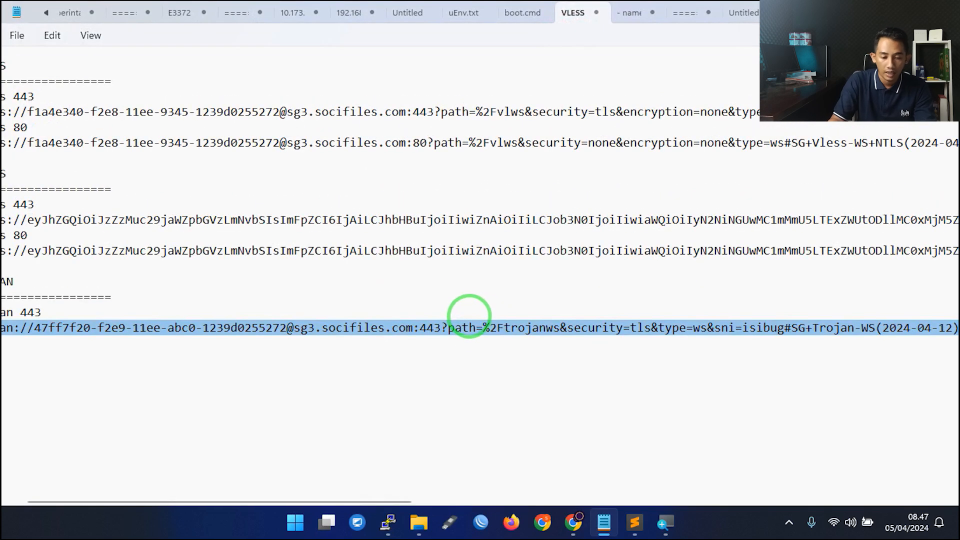
left_click(456, 338)
left_click_drag(448, 331, 563, 331)
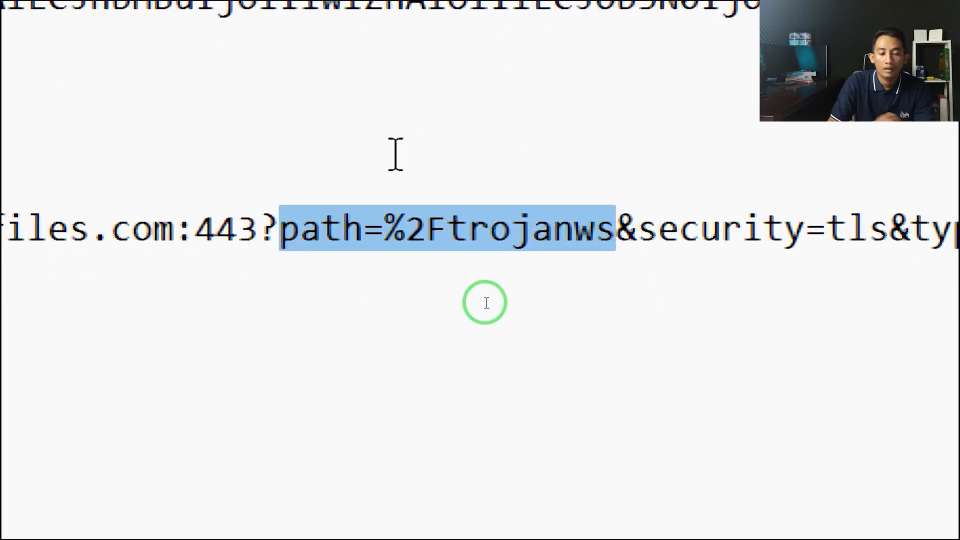
left_click(382, 229)
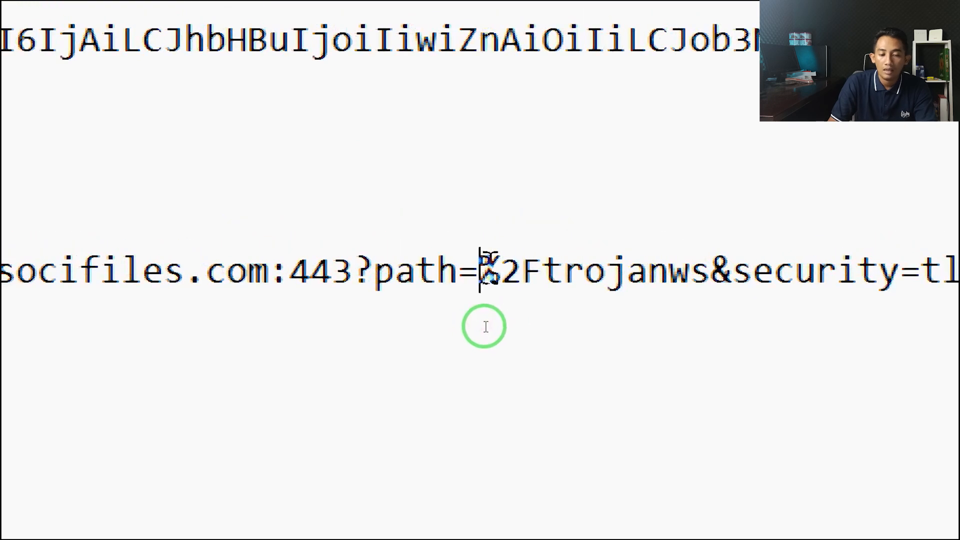
left_click_drag(480, 270, 553, 270)
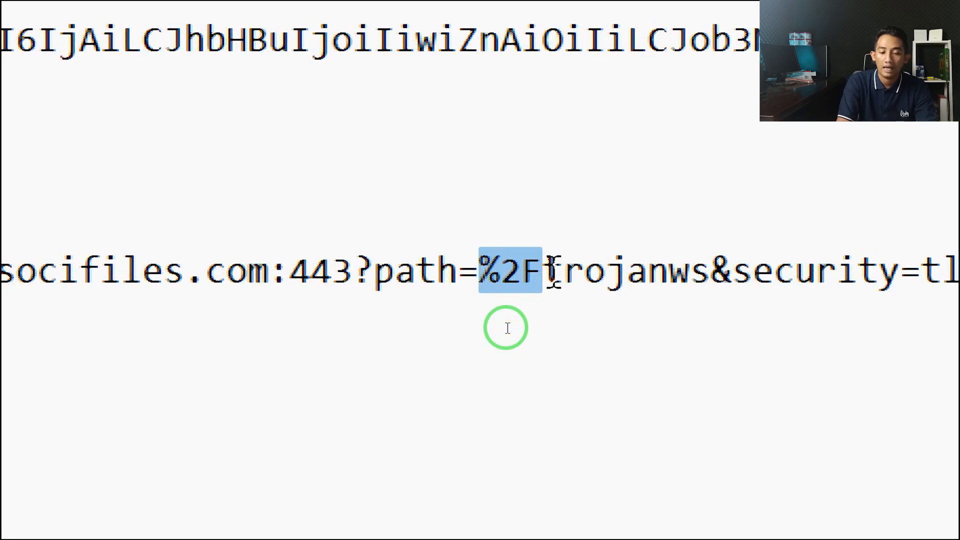
type("/")
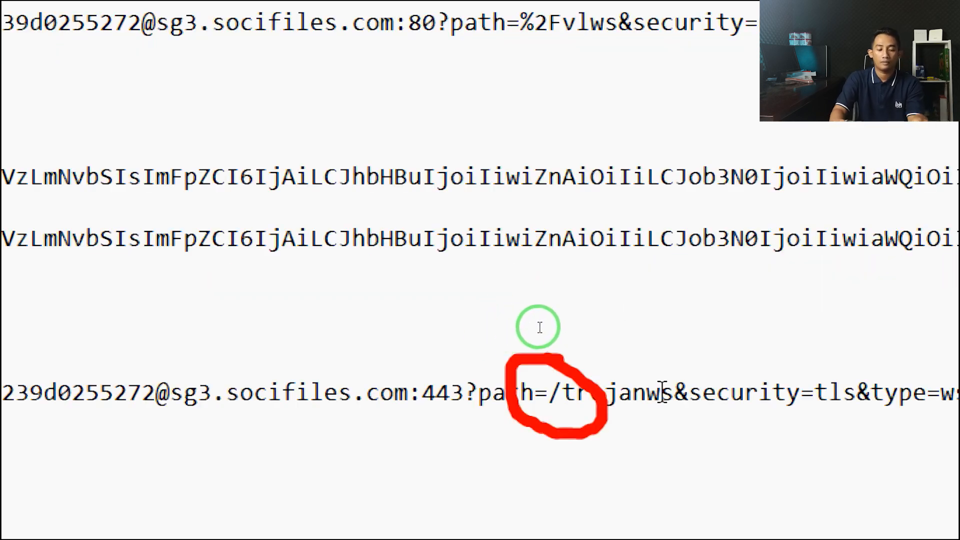
left_click_drag(676, 392, 550, 394)
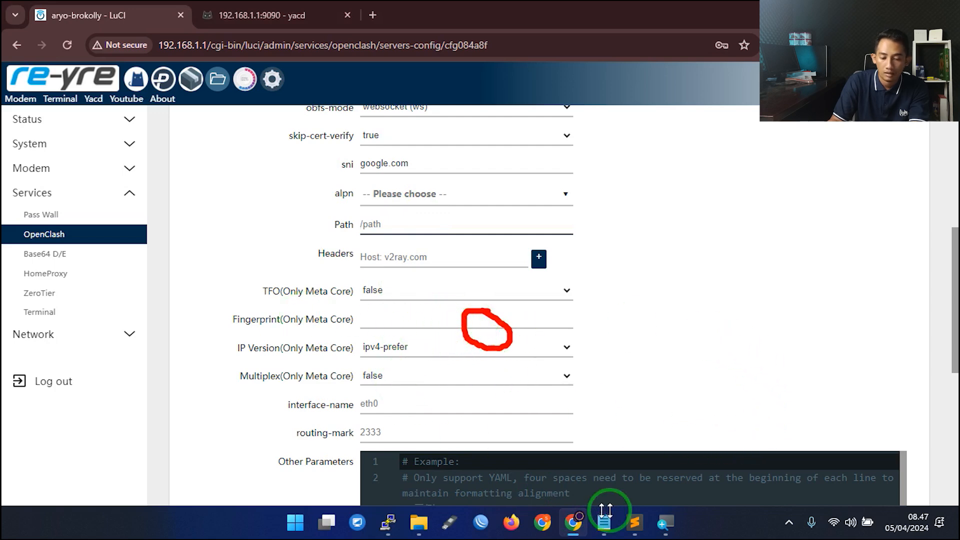
Step: Return to the server settings in the browser and set the Path to /trojanws
left_click(405, 322)
left_click(399, 229)
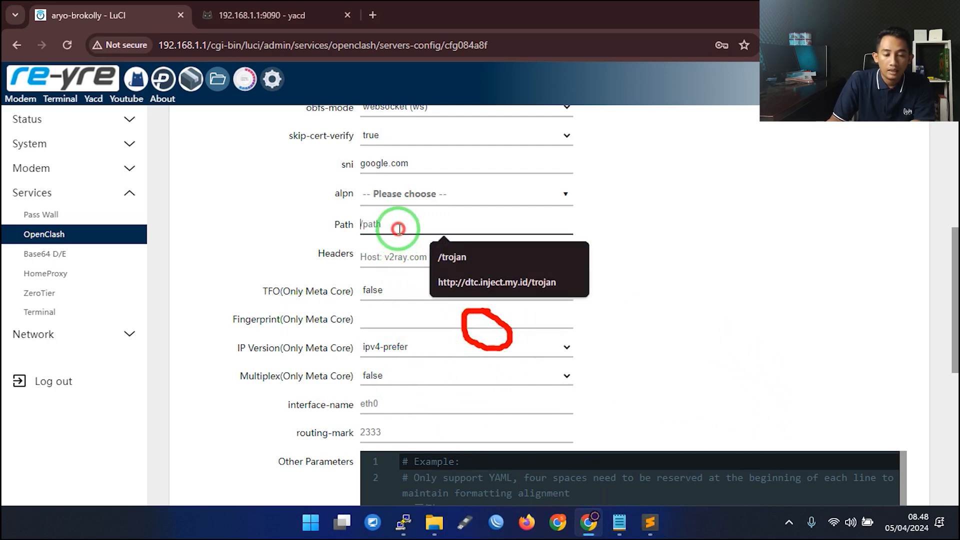
type("/trojanws")
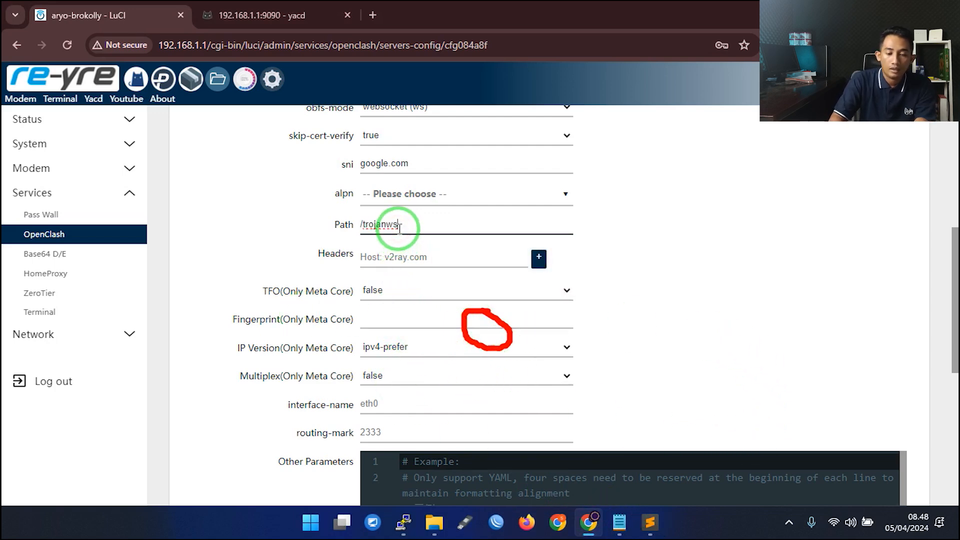
Step: Add the header "Host: google.com" to the server, reusing the sni value as the host
key("super+plus")
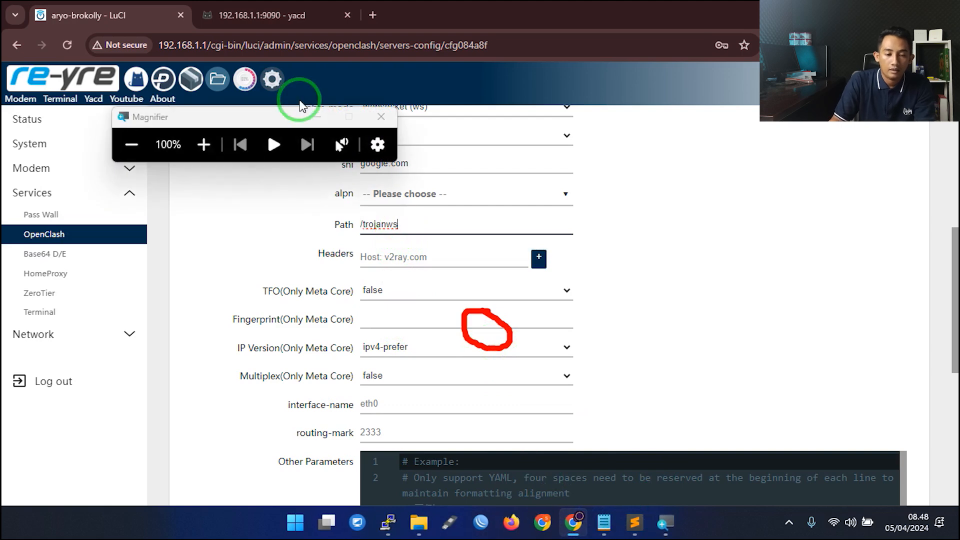
key("super+plus")
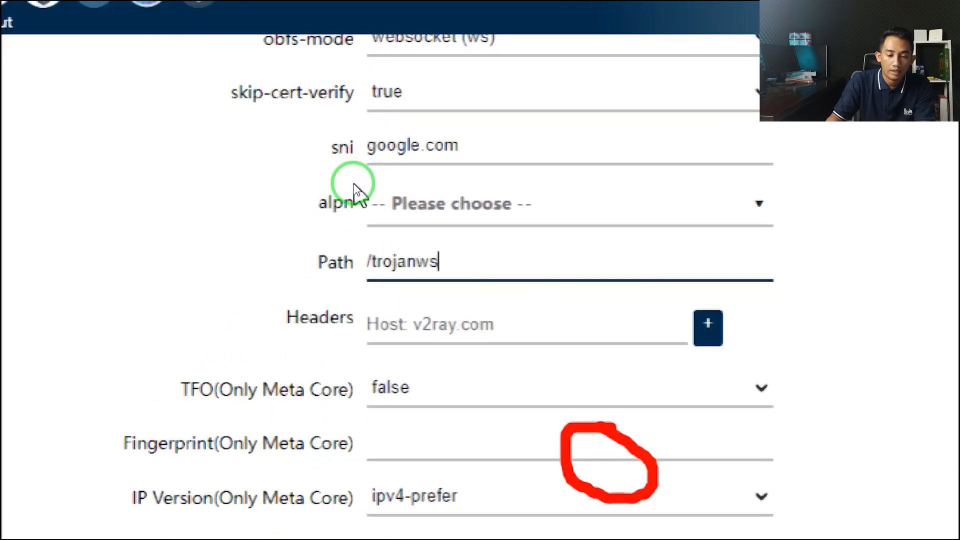
left_click(428, 336)
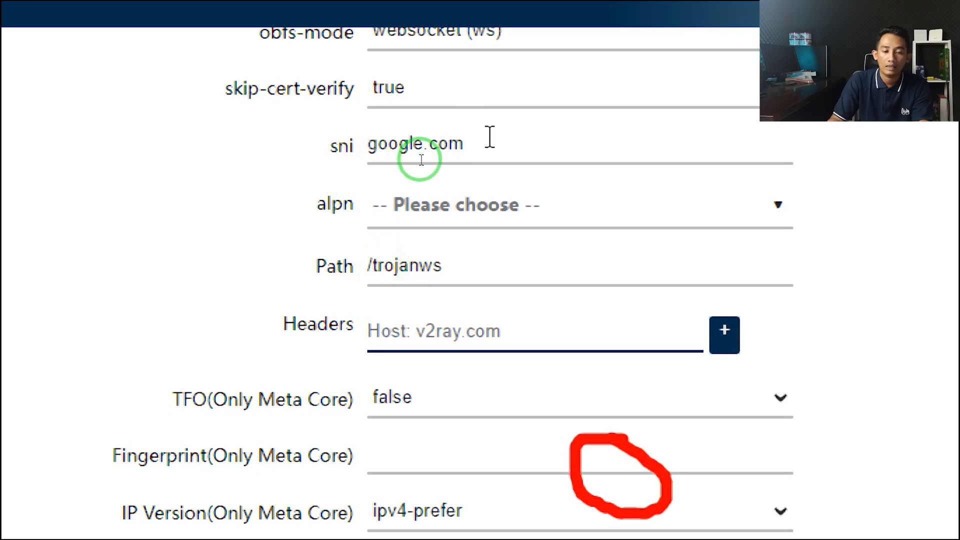
left_click_drag(464, 148, 364, 165)
key("ctrl+c")
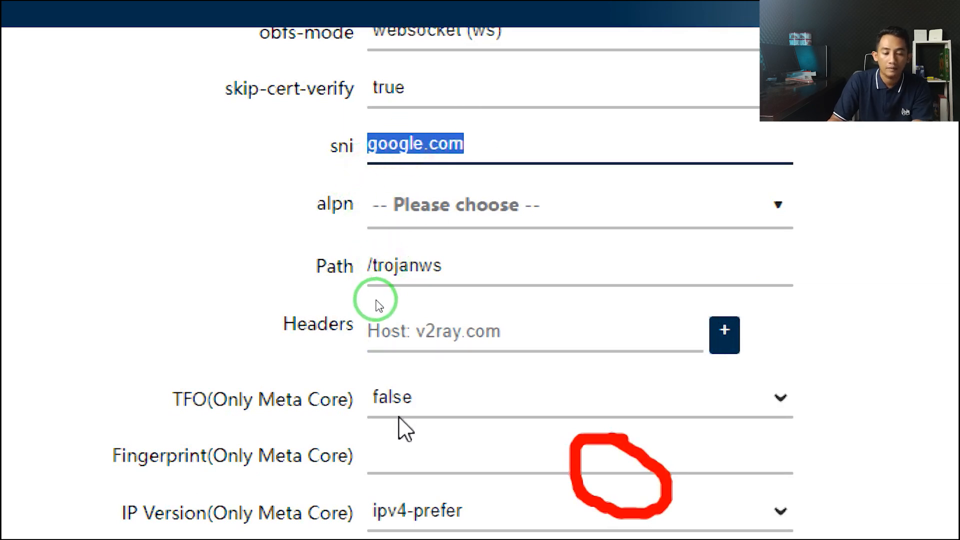
left_click(452, 320)
type("Host:")
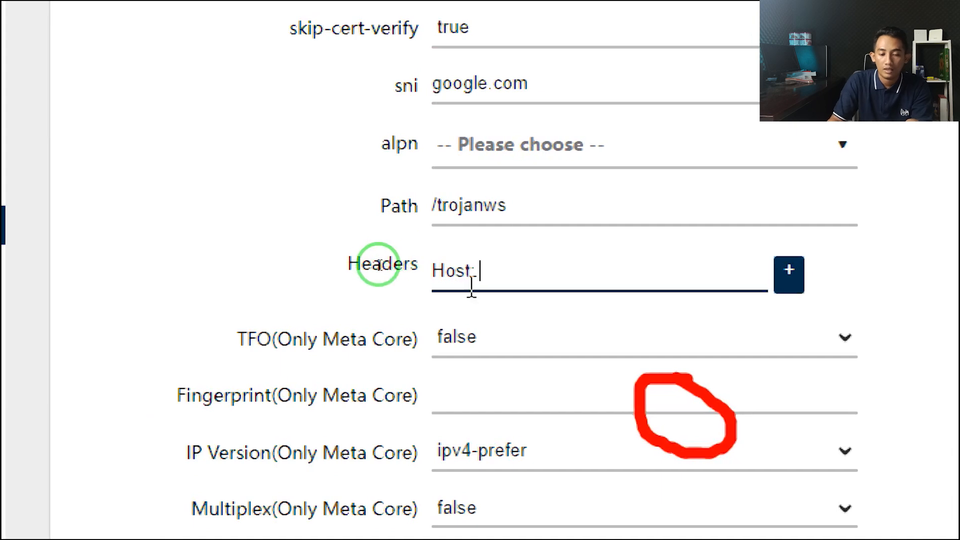
key("ctrl+v")
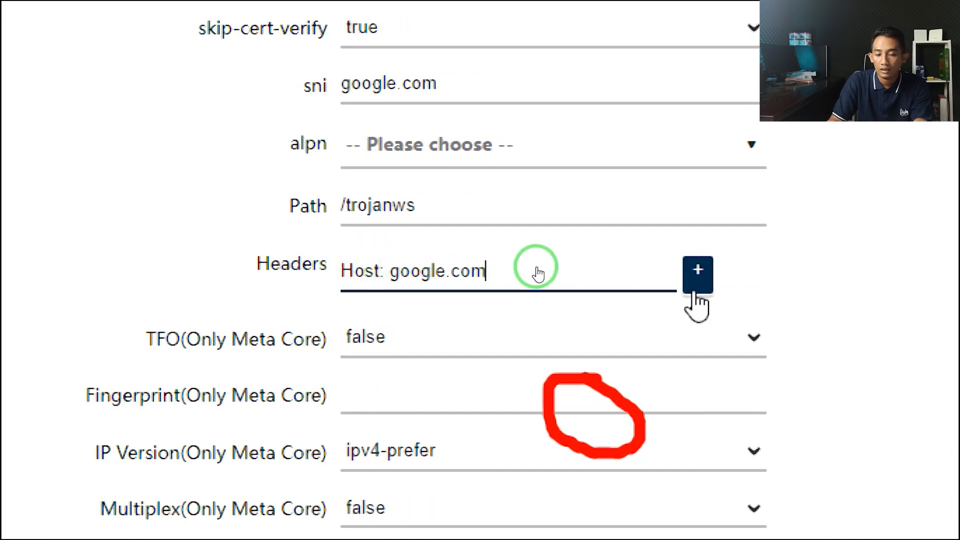
left_click(697, 274)
scroll(399, 338, "down", 10)
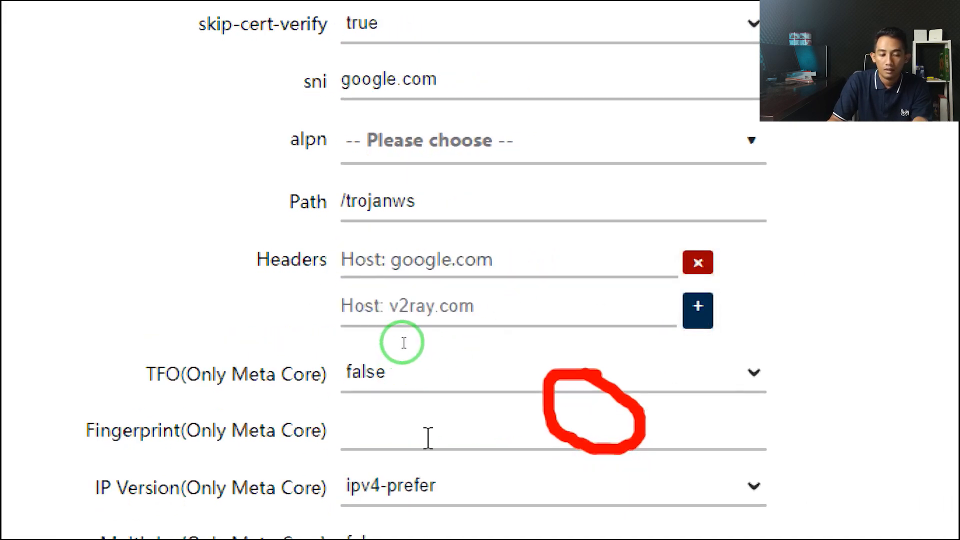
scroll(325, 219, "down", 5)
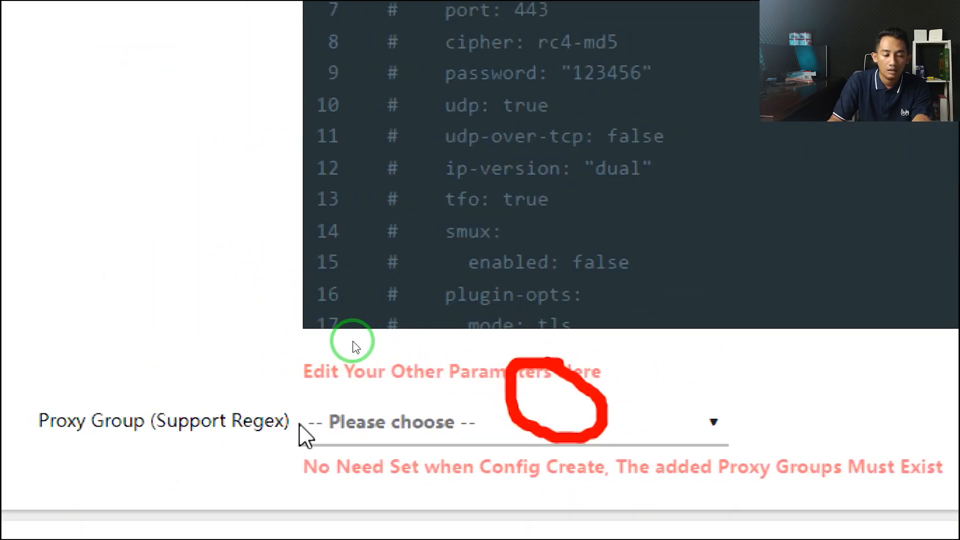
Step: Assign the Trojan server to the INJECT proxy group, then commit and apply the OpenClash settings
left_click(420, 425)
left_click(334, 523)
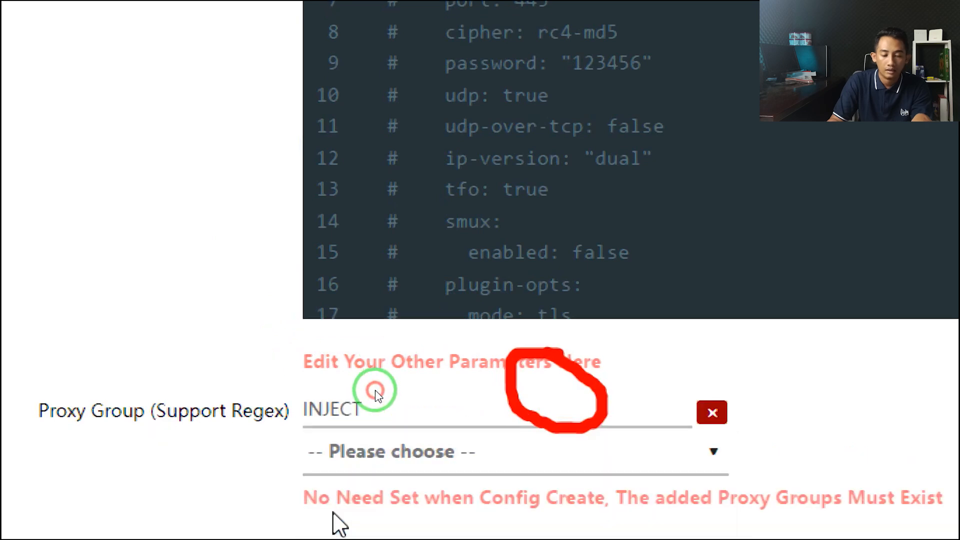
scroll(788, 515, "down", 1)
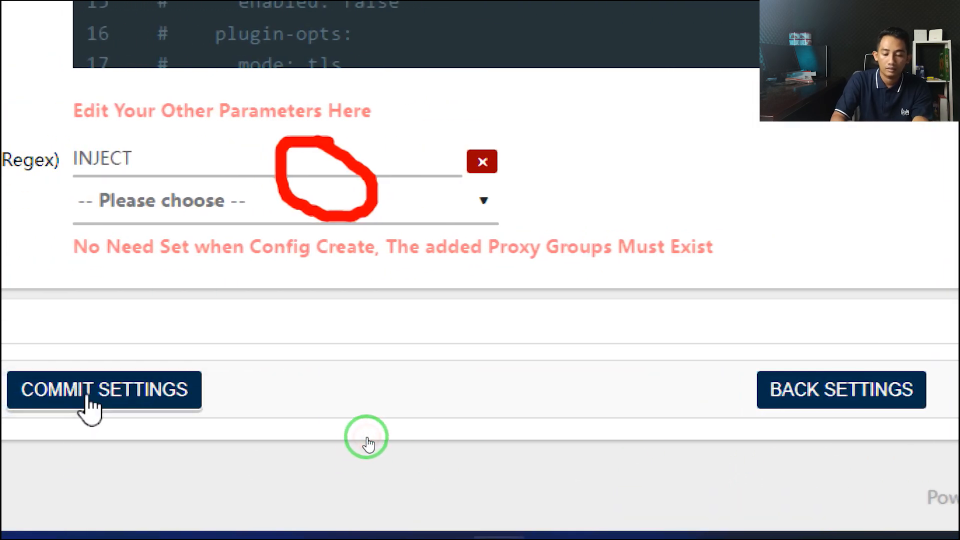
left_click(90, 397)
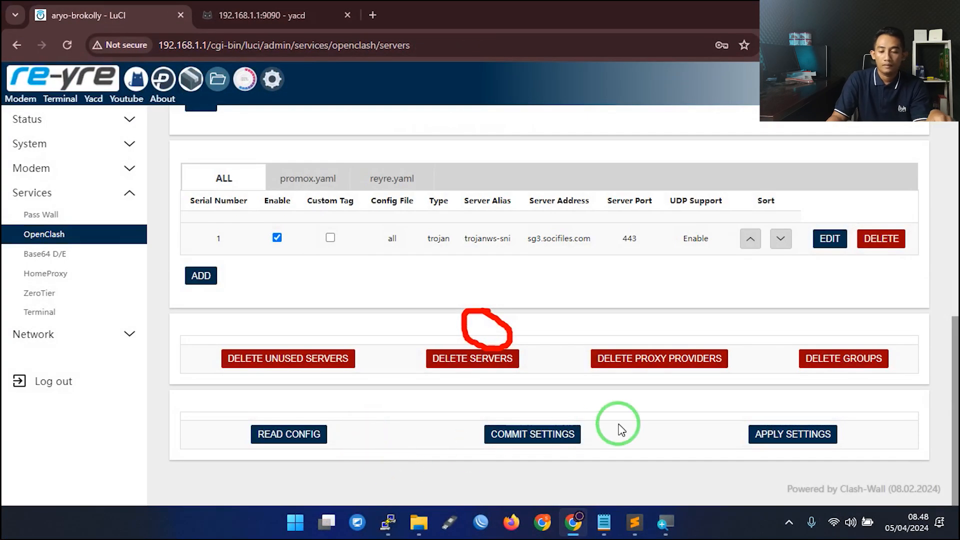
left_click(764, 439)
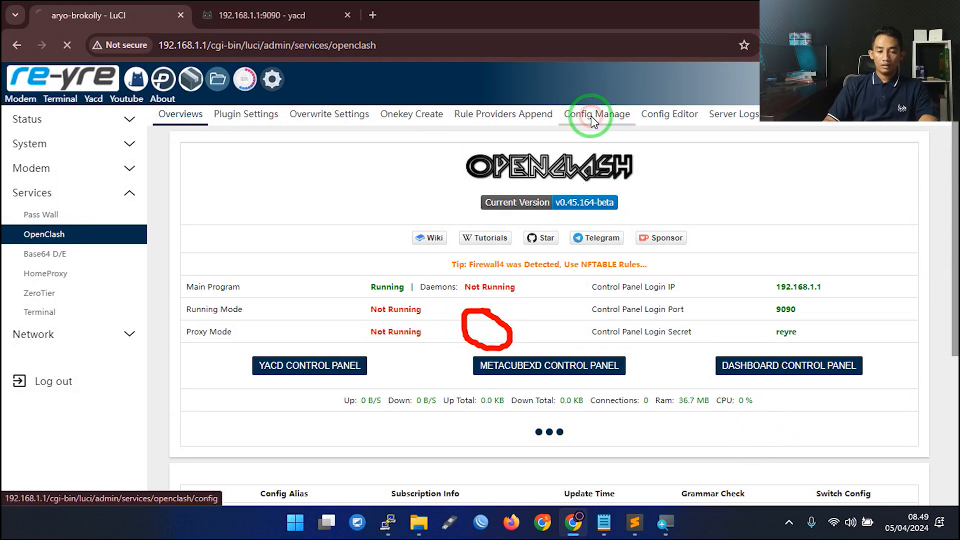
Step: Open the config management page and copy the complete trojanws-sni proxy entry from promox.yaml, through its smux setting
left_click(572, 120)
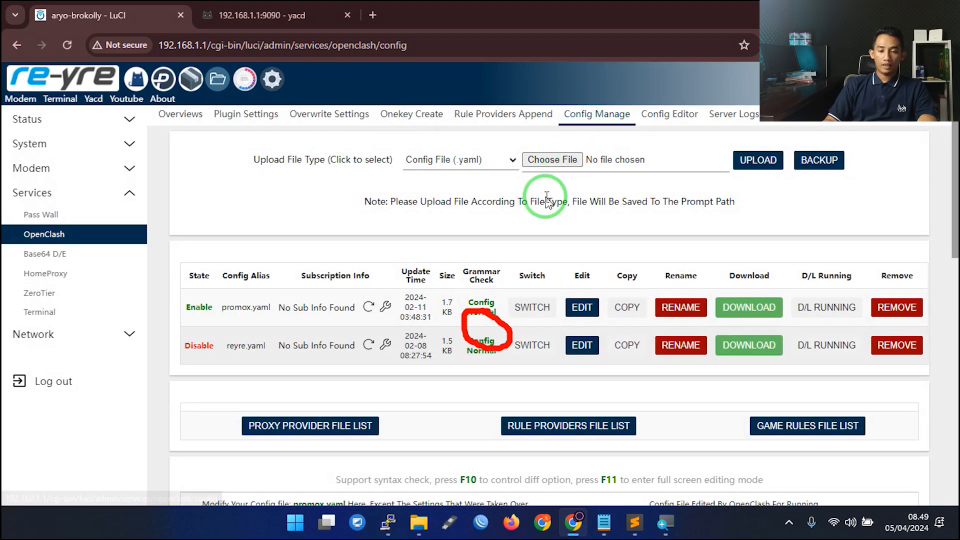
scroll(415, 449, "down", 15)
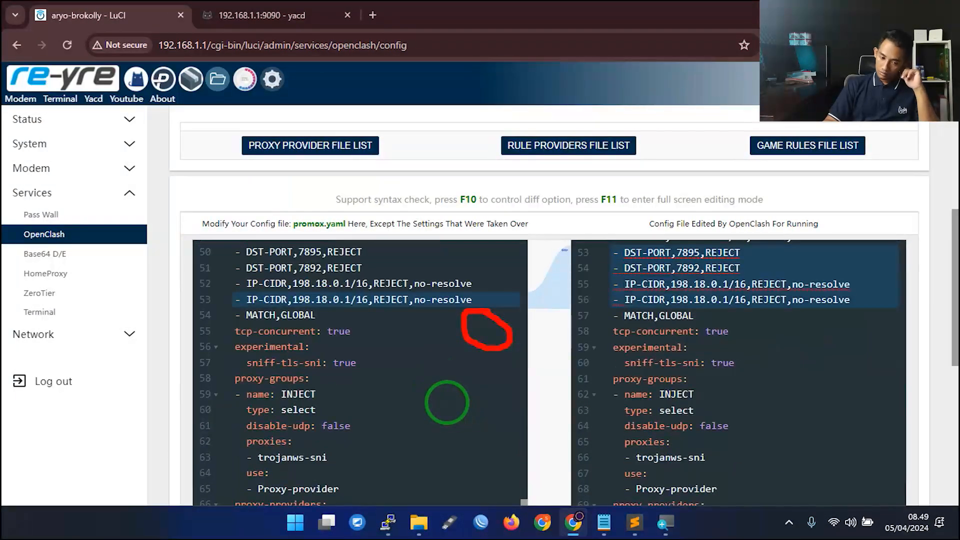
scroll(430, 404, "down", 8)
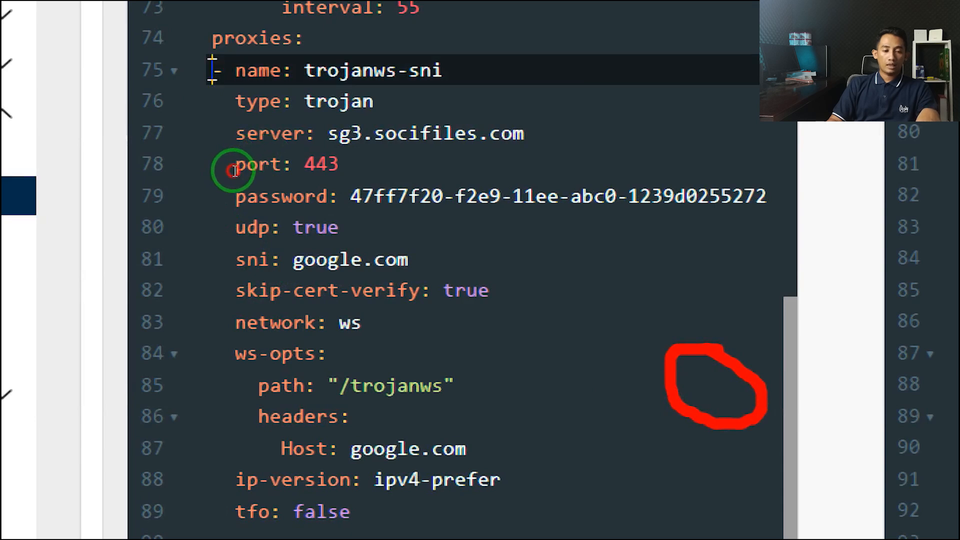
left_click_drag(209, 71, 429, 492)
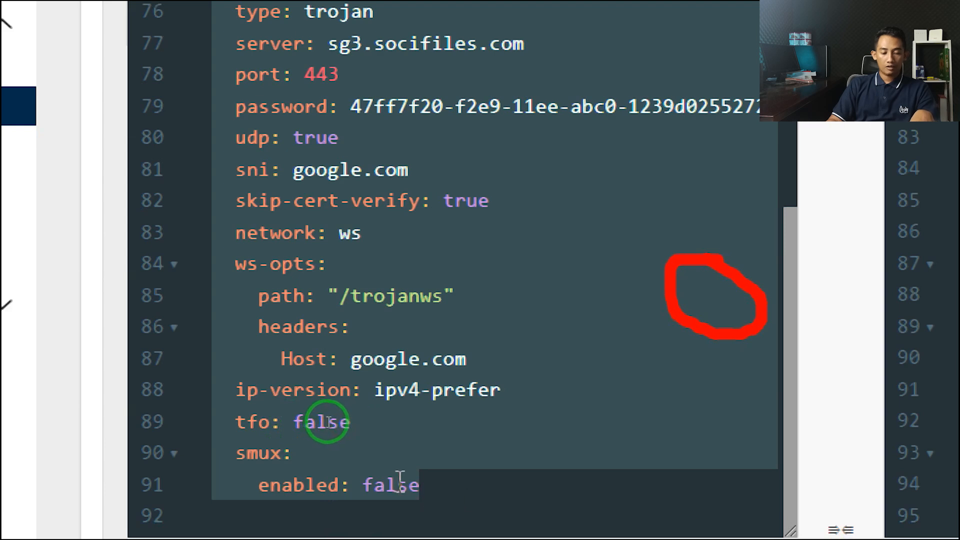
right_click(382, 488)
scroll(382, 488, "up", 1)
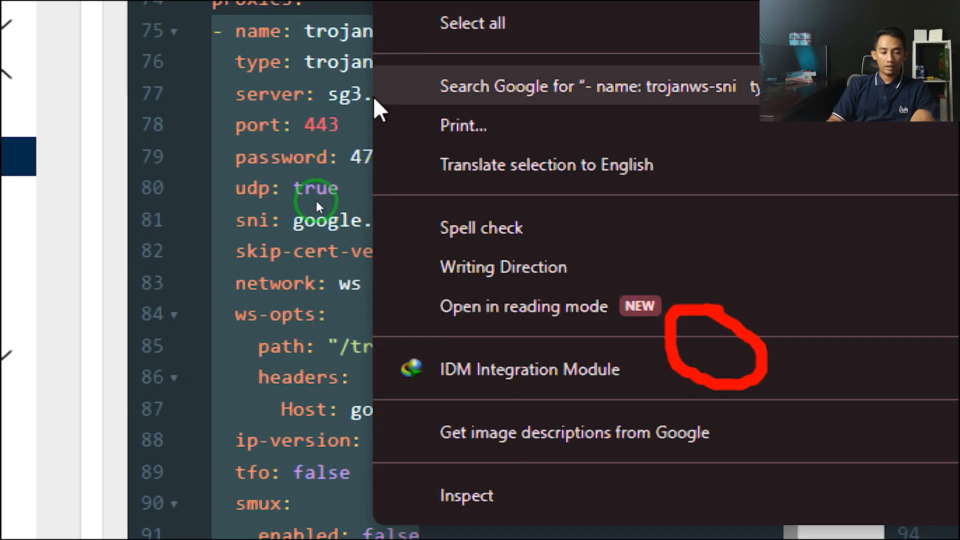
left_click(268, 315)
left_click_drag(211, 30, 442, 512)
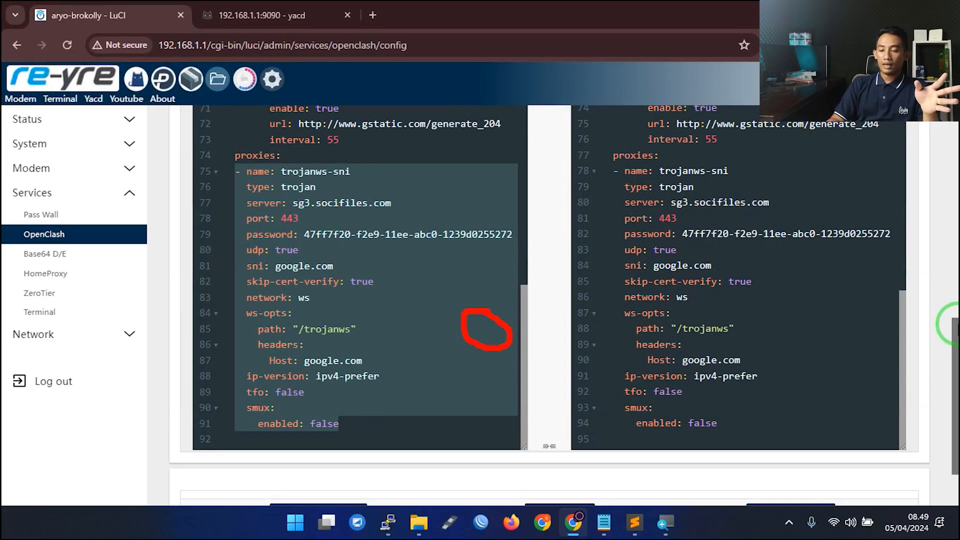
Step: Open universal.yaml in the proxy_provider folder and replace its sample TRojan-ws4 entry with the copied trojanws-sni entry, including the account password
left_click_drag(955, 356, 952, 150)
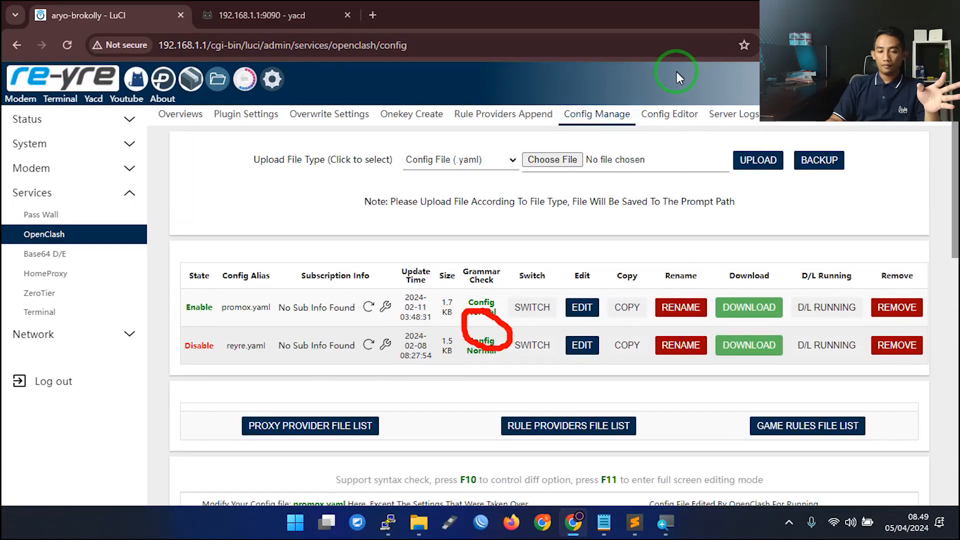
left_click(670, 114)
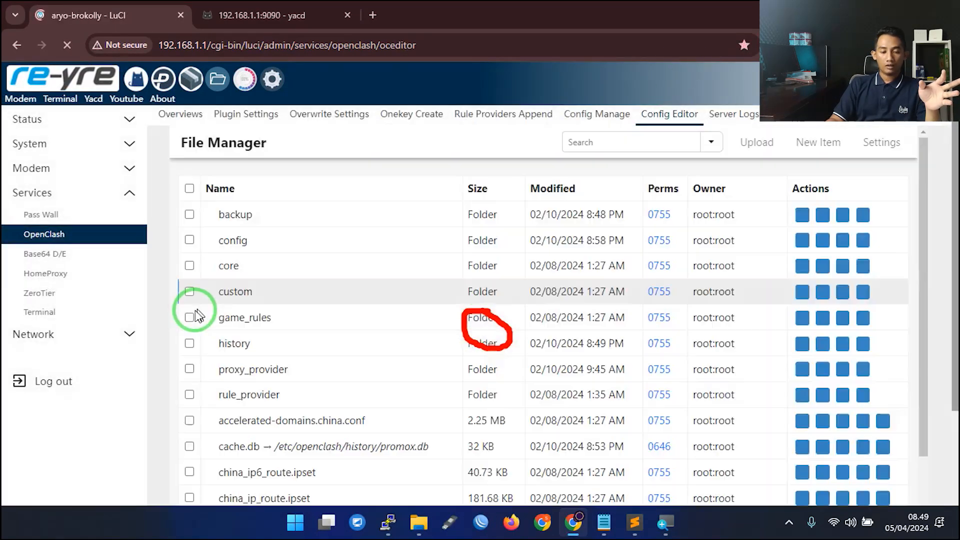
left_click(236, 371)
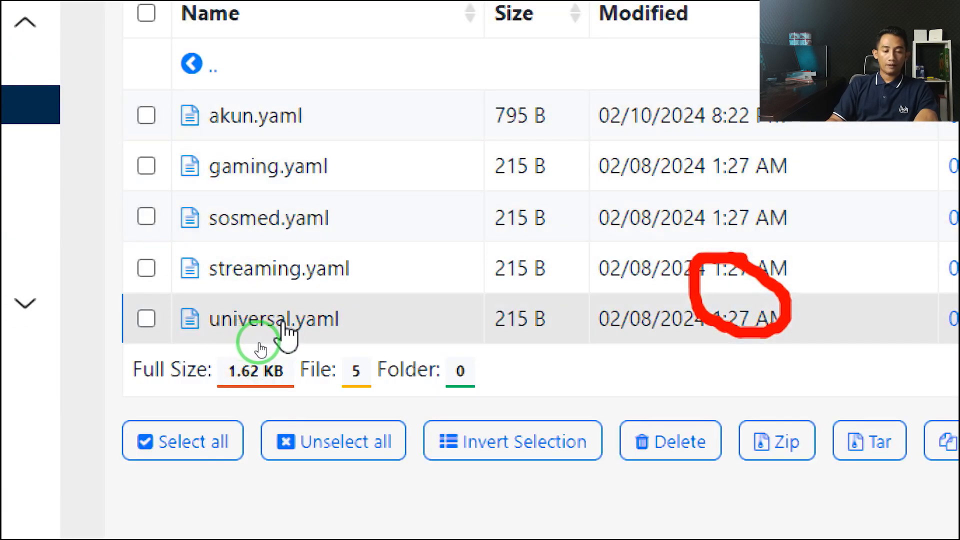
left_click(273, 330)
left_click(421, 187)
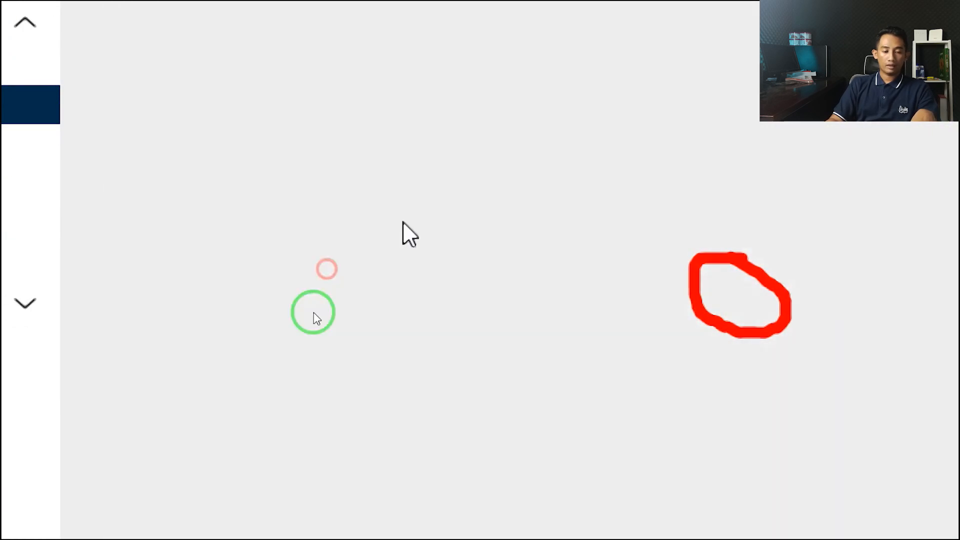
left_click_drag(299, 470, 111, 83)
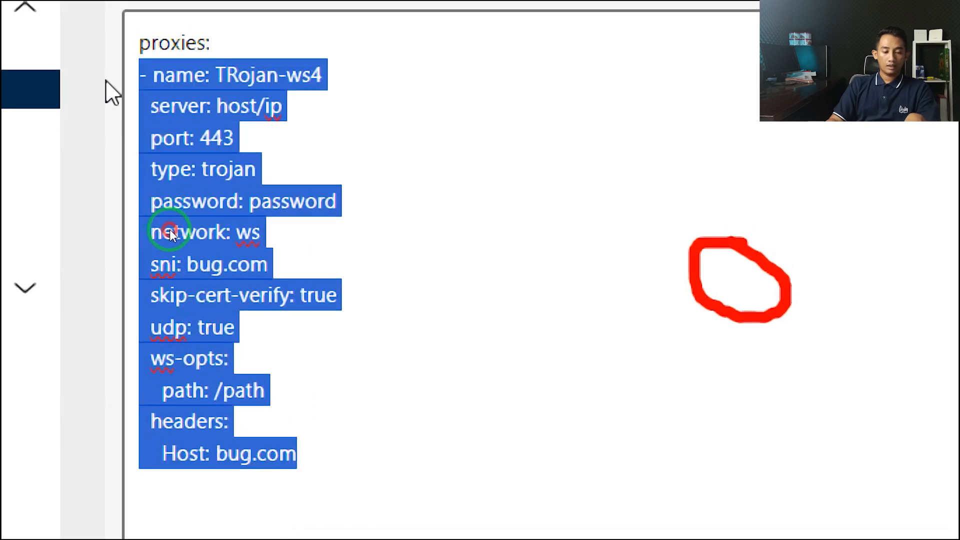
key("ctrl+v")
Step: Delete the ip-version, tfo and smux lines at the end of the trojanws-sni entry
mouse_move(713, 535)
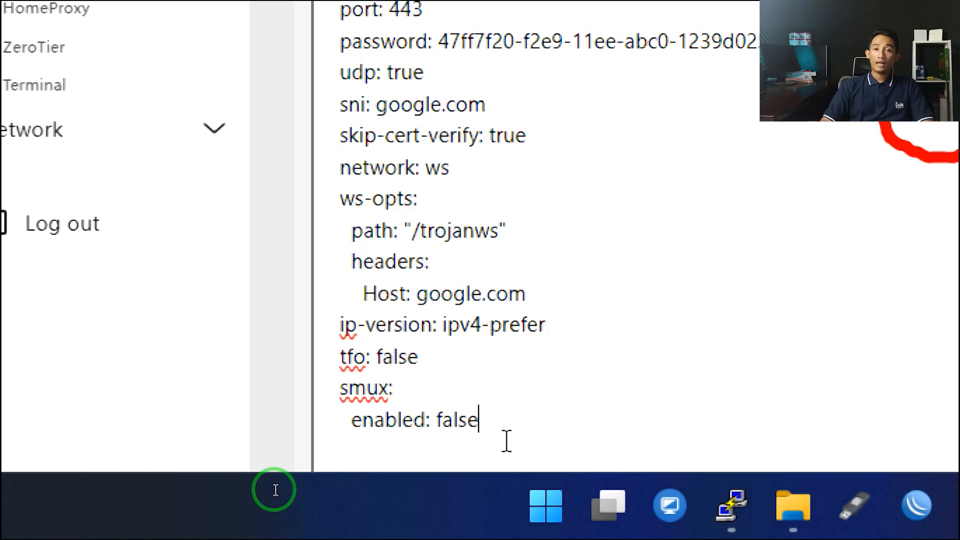
left_click_drag(506, 440, 317, 319)
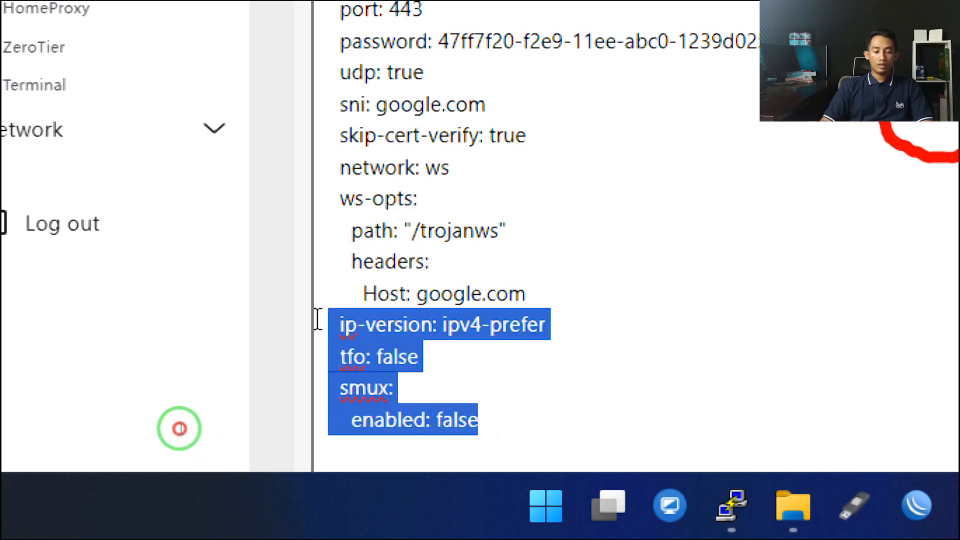
key("BackSpace")
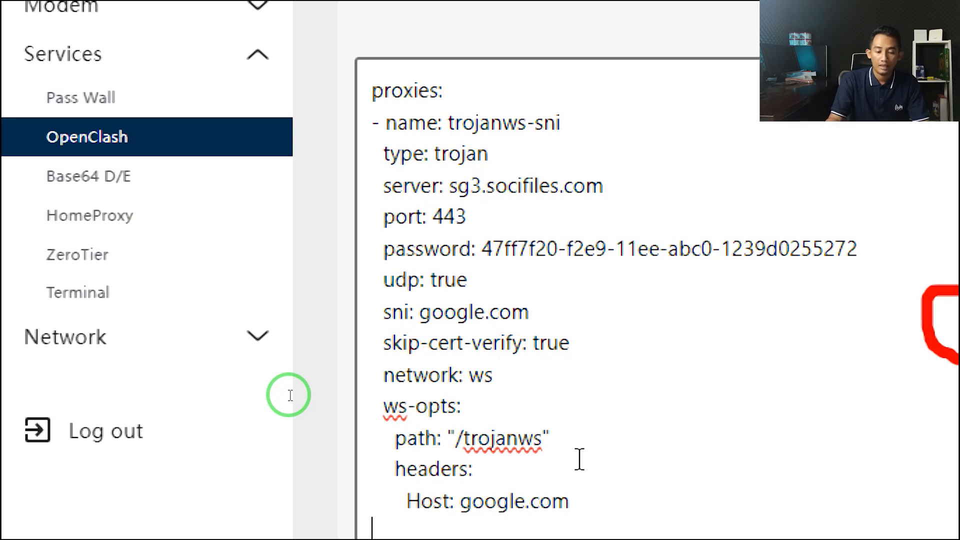
Step: Duplicate the trojanws-sni entry, including its password, below the original and rename the copy trojanws-bolak2
left_click_drag(570, 502, 602, 483)
key("ctrl+c")
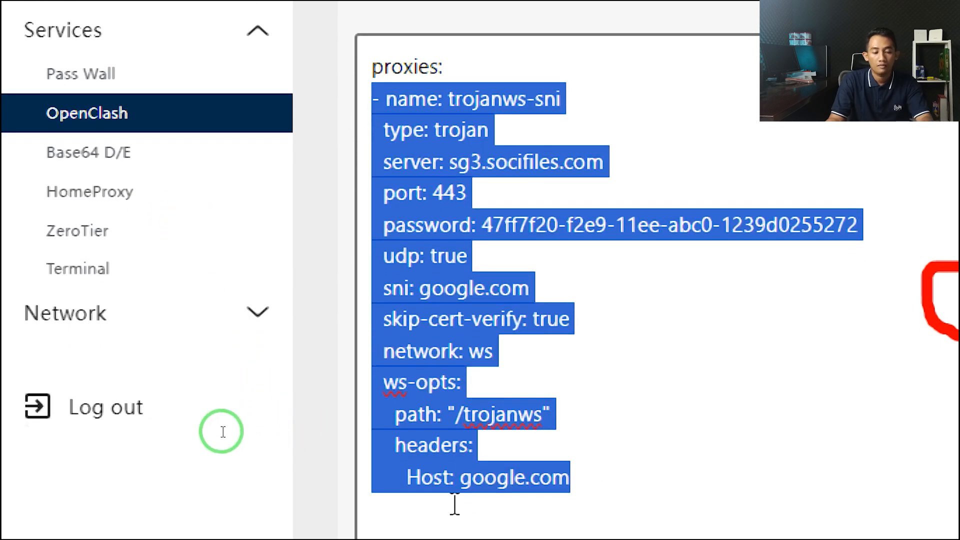
left_click(400, 517)
key("ctrl+v")
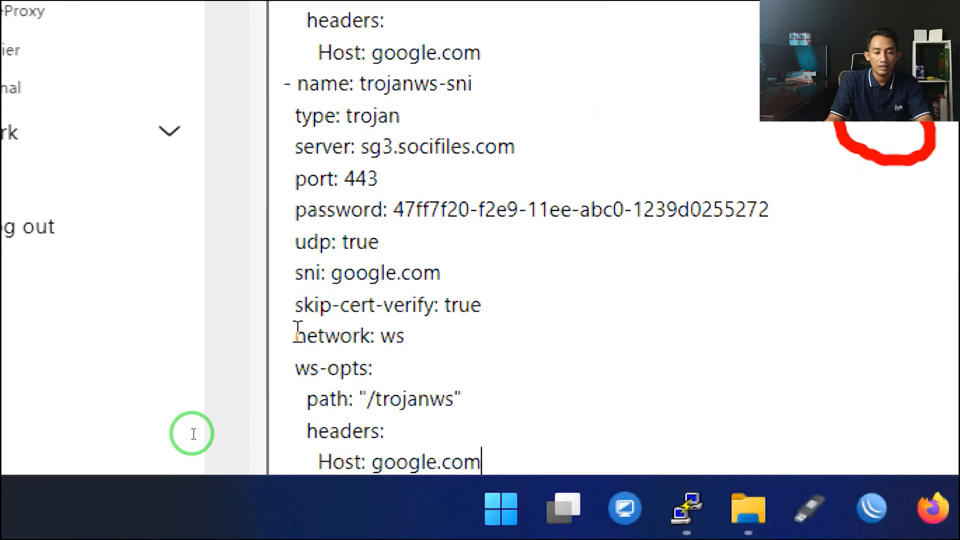
left_click(457, 259)
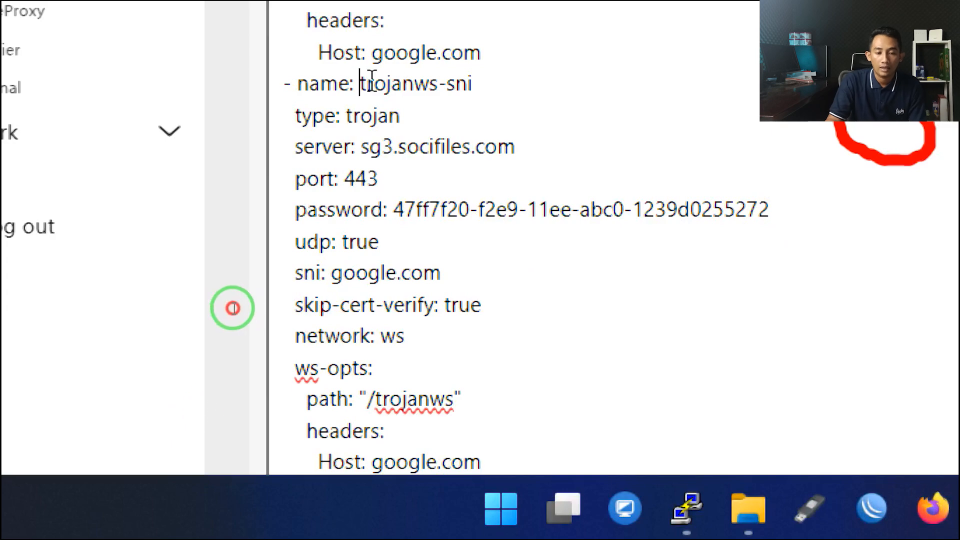
left_click_drag(371, 80, 486, 90)
double_click(458, 83)
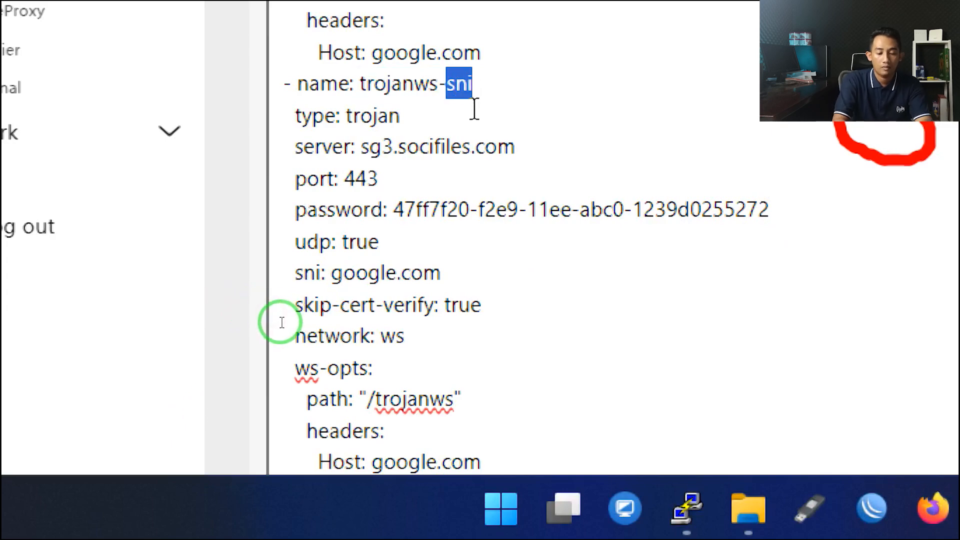
type("bolak2")
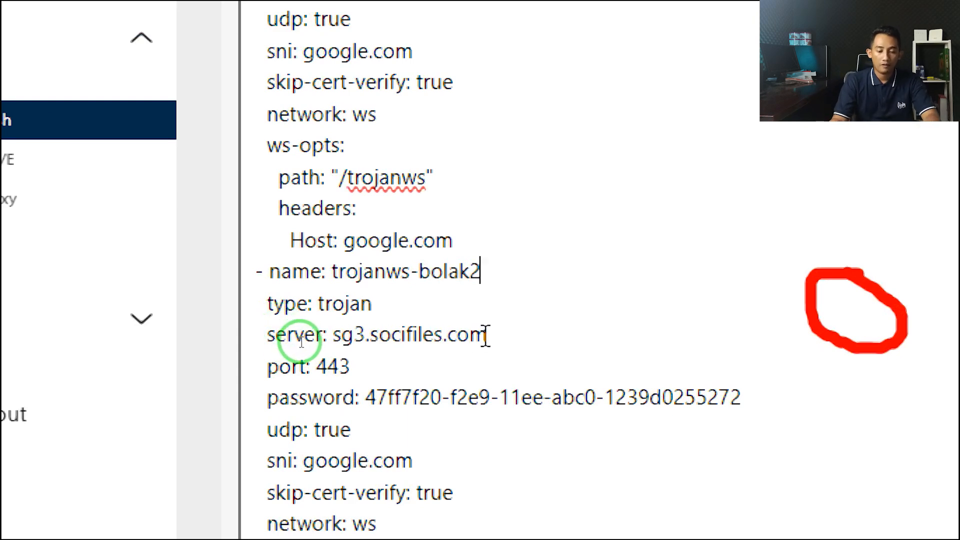
Step: Swap the trojanws-bolak2 addresses so sni is sg3.socifiles.com and server is google.com
left_click_drag(486, 336, 336, 345)
key("ctrl+c")
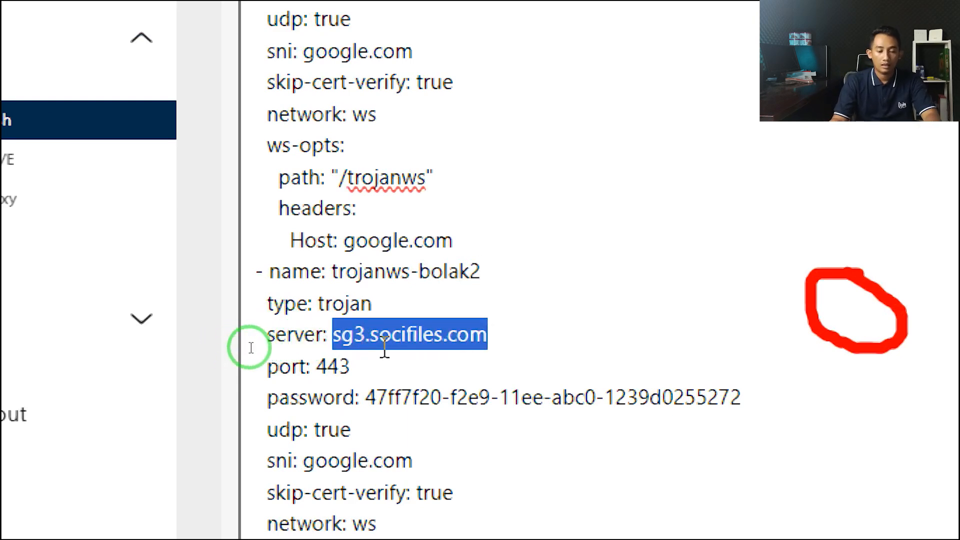
key("BackSpace")
scroll(490, 313, "down", 3)
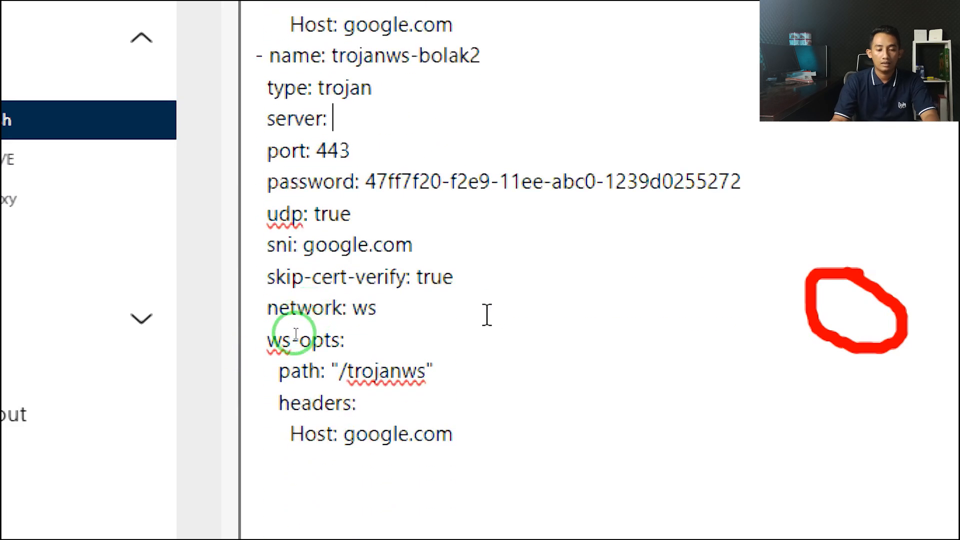
key("ctrl+v")
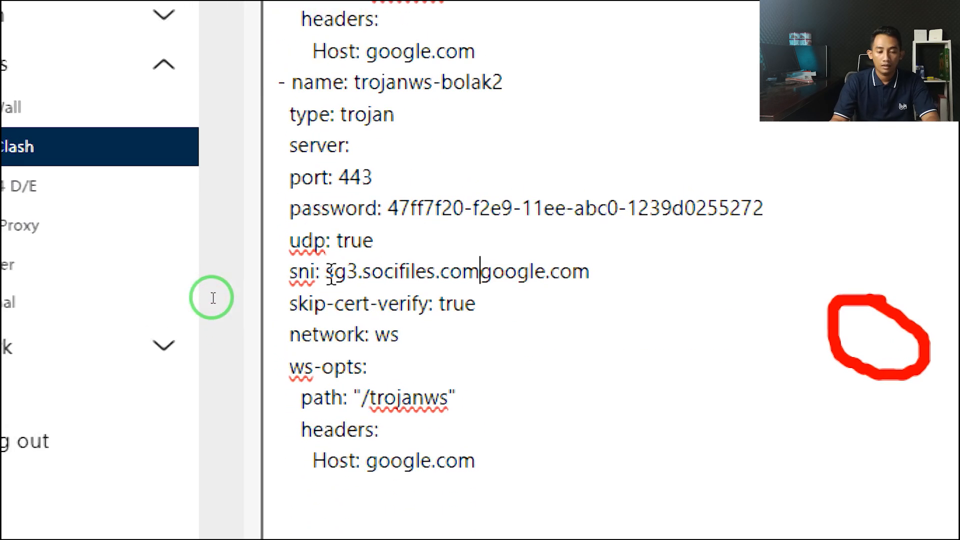
left_click(575, 248)
left_click_drag(597, 275, 489, 278)
key("ctrl+c")
key("BackSpace")
left_click(387, 146)
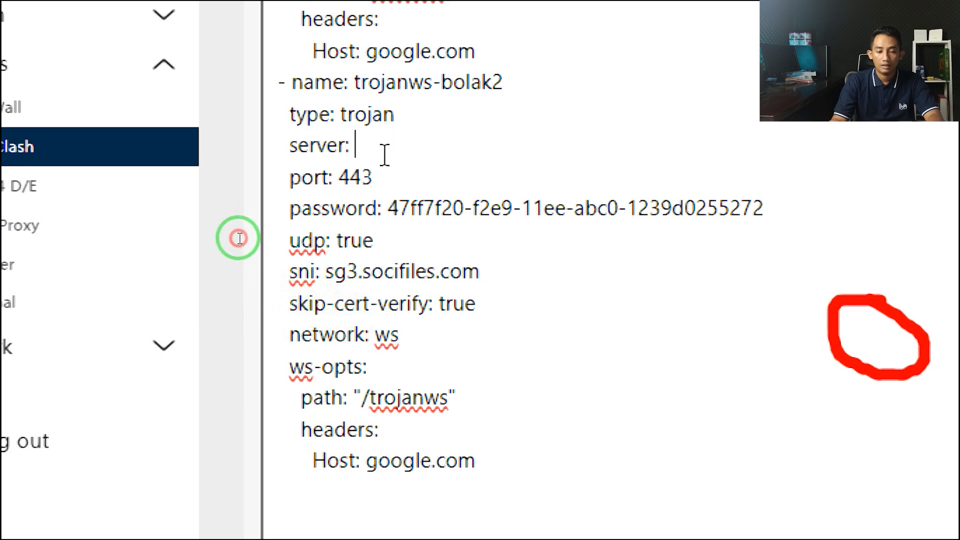
key("ctrl+v")
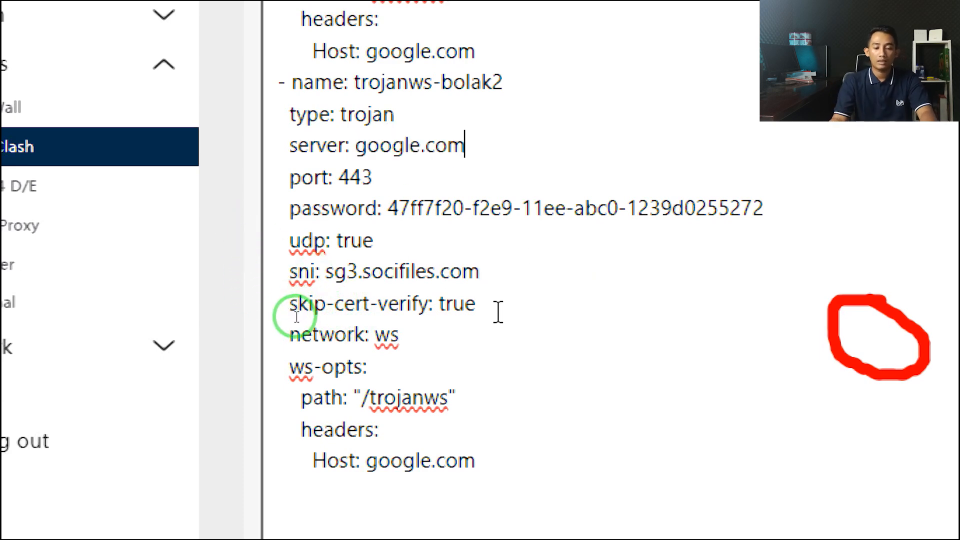
Step: Set the Host header of trojanws-bolak2 to sg3.socifiles.com, reusing its sni value, and review both proxy entries
left_click_drag(488, 272, 325, 280)
key("ctrl+c")
left_click(507, 460)
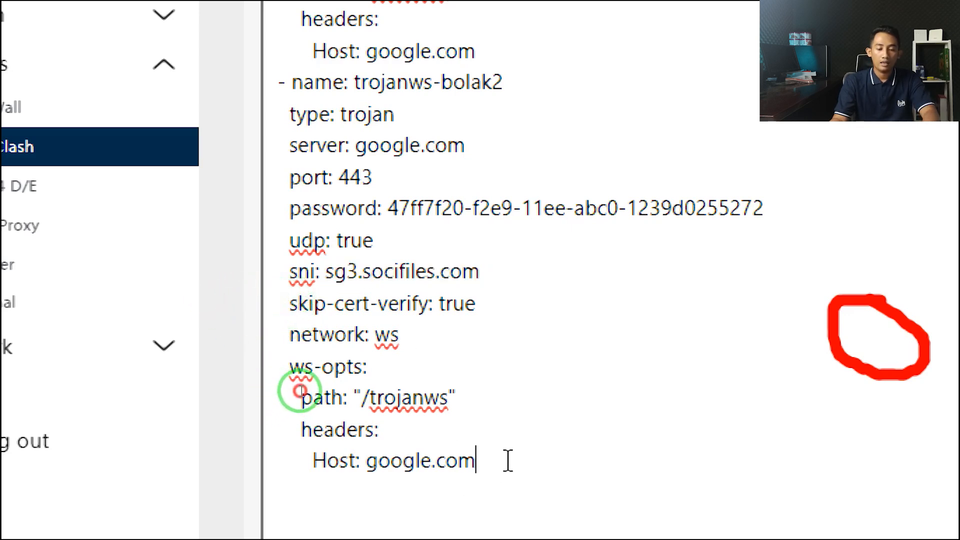
left_click_drag(508, 460, 553, 469)
key("ctrl+v")
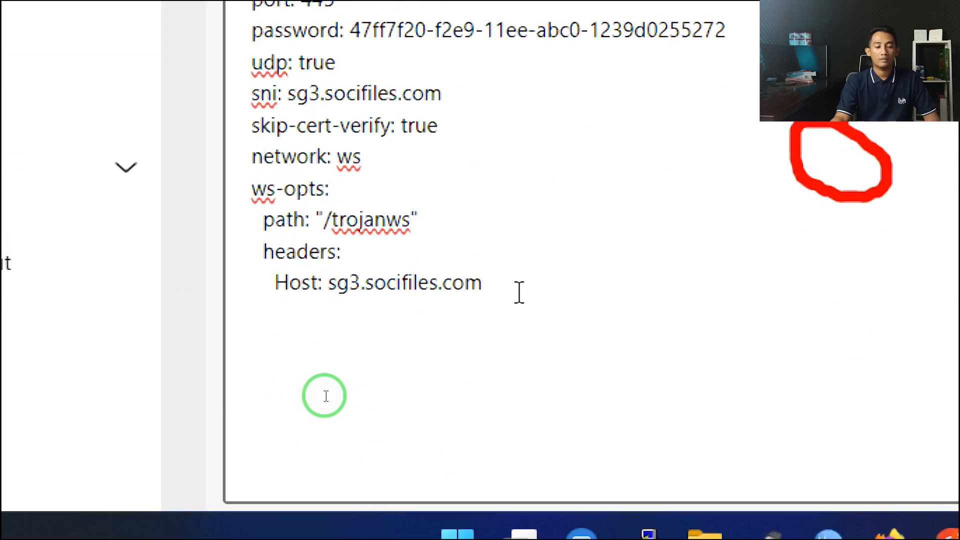
scroll(578, 405, "up", 3)
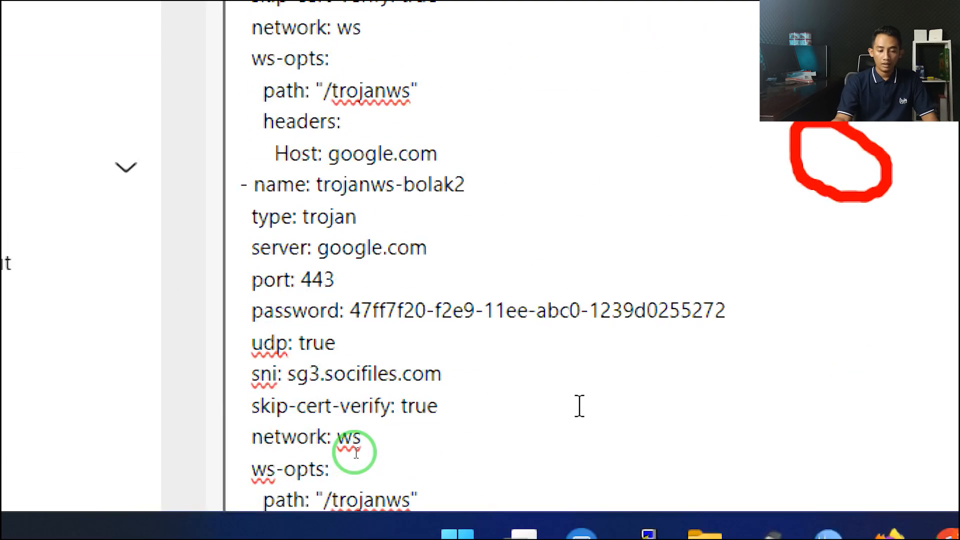
scroll(578, 405, "down", 1)
scroll(579, 405, "down", 1)
scroll(579, 405, "up", 2)
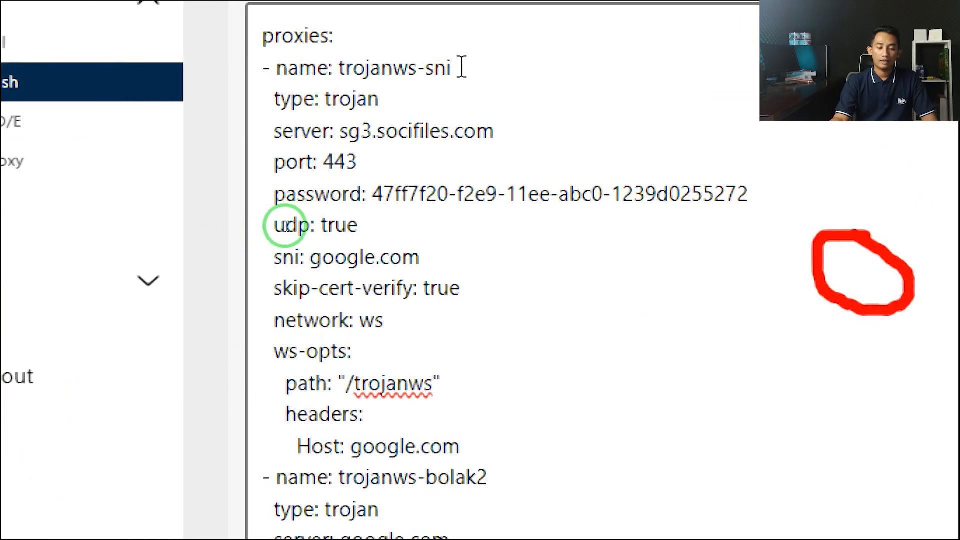
left_click_drag(488, 478, 338, 479)
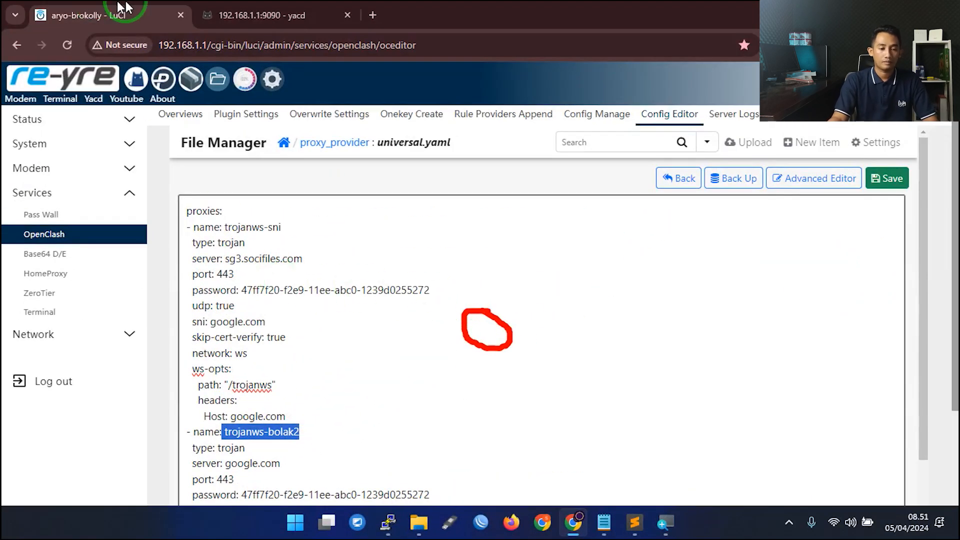
Step: Switch to the yacd dashboard, update all proxy providers, and return to the OpenClash page
left_click(260, 15)
mouse_move(917, 463)
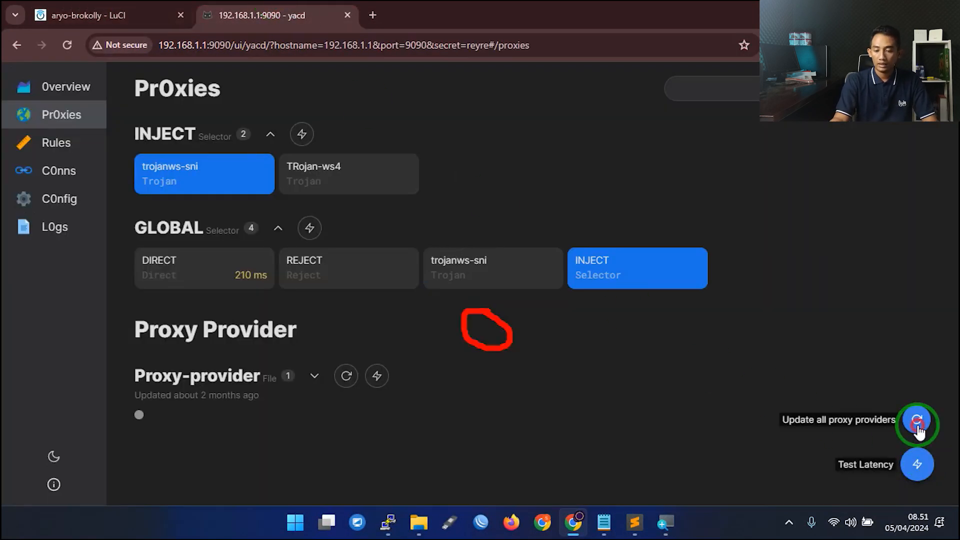
left_click(918, 423)
left_click(446, 236)
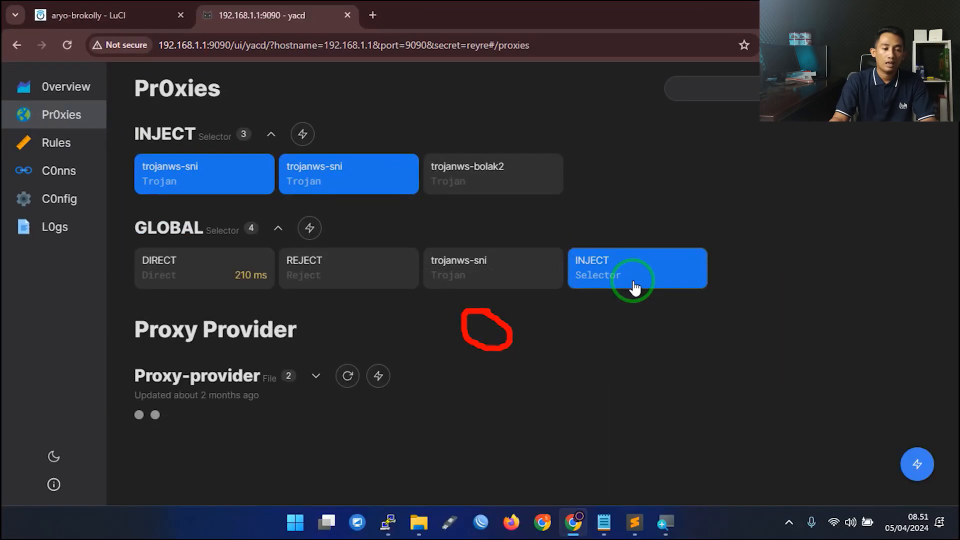
left_click(145, 14)
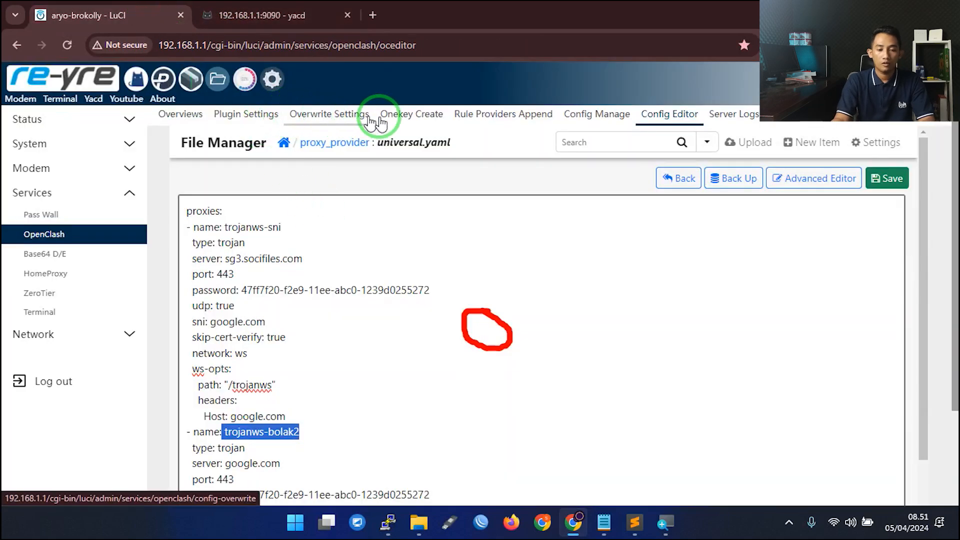
Step: Delete the trojanws-sni server from the OpenClash server list for all config files and apply the settings
left_click(405, 120)
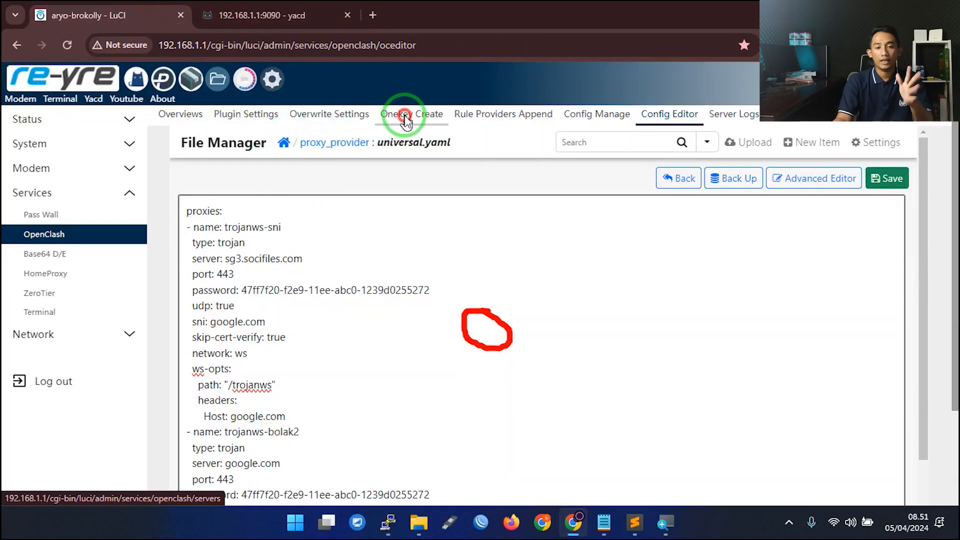
left_click(232, 317)
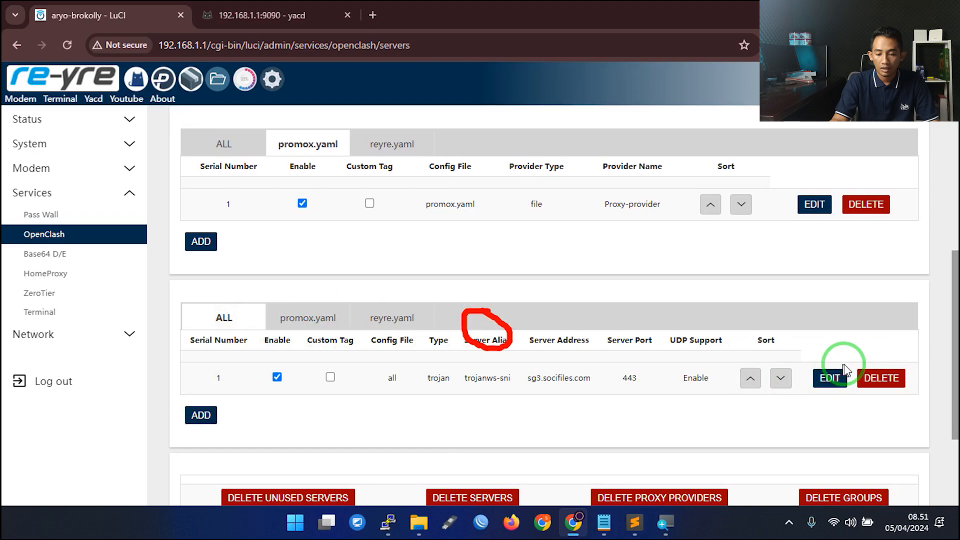
left_click(876, 383)
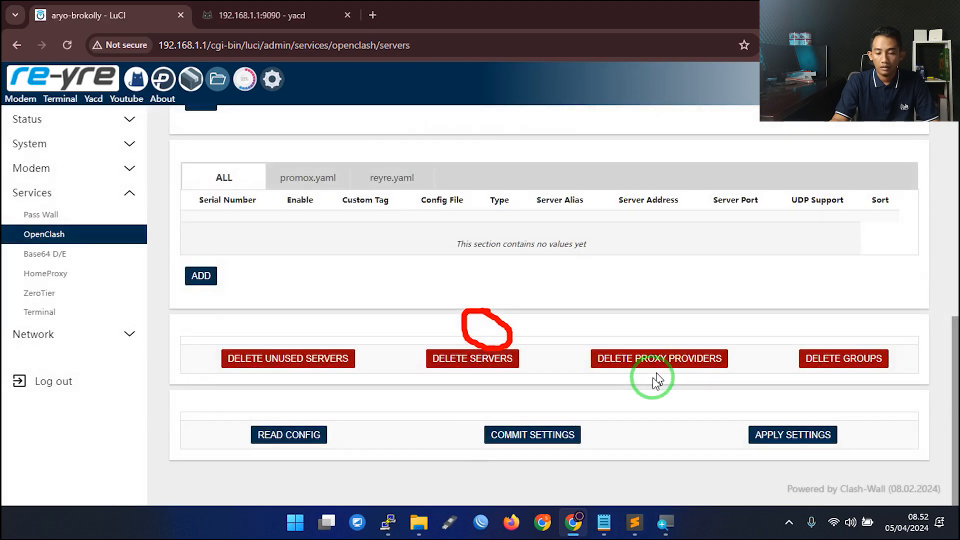
left_click(786, 438)
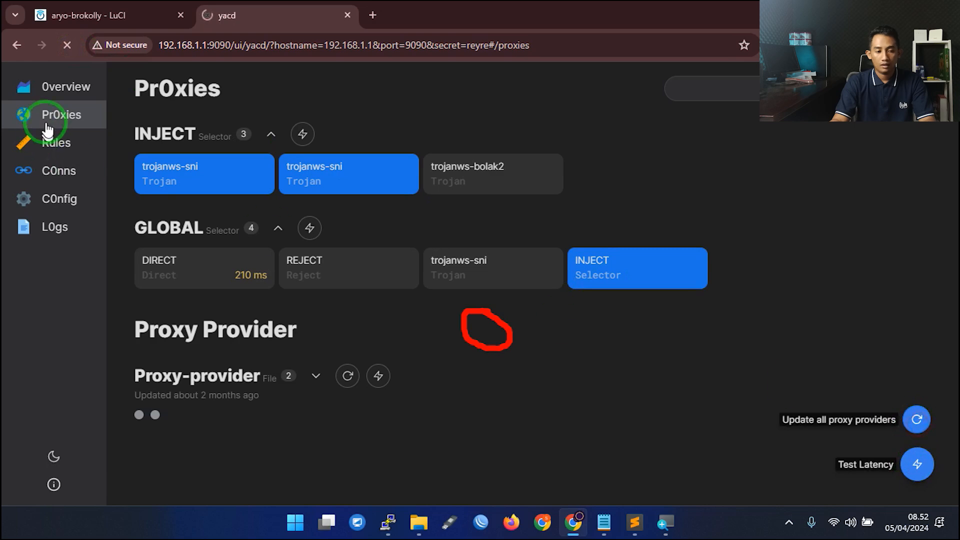
Step: Reload the yacd proxies page and test the latency of the INJECT group
left_click(65, 47)
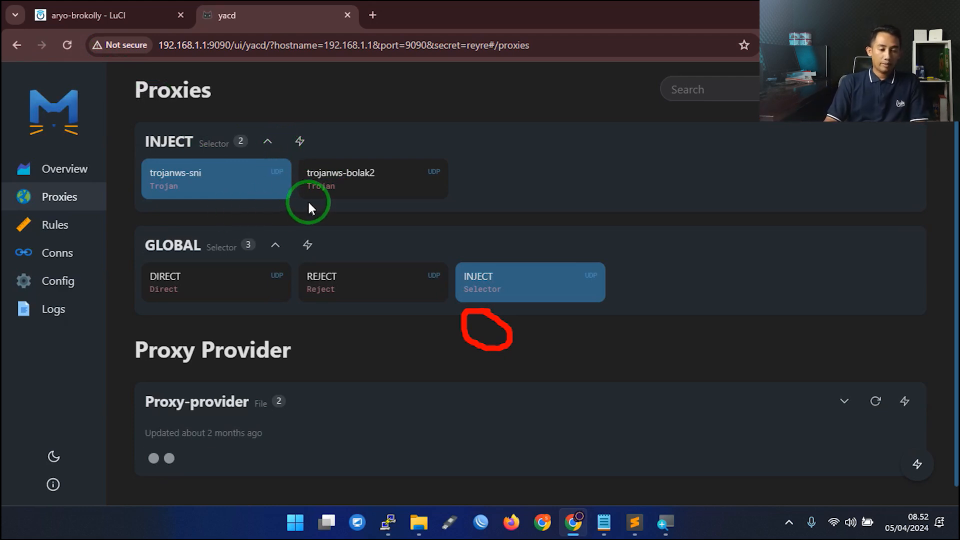
left_click(300, 141)
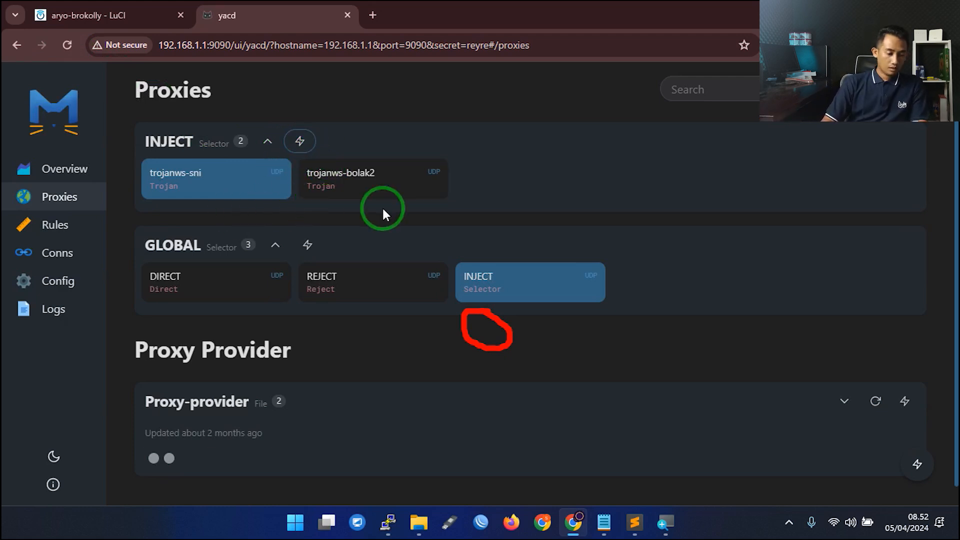
left_click(54, 458)
left_click(79, 432)
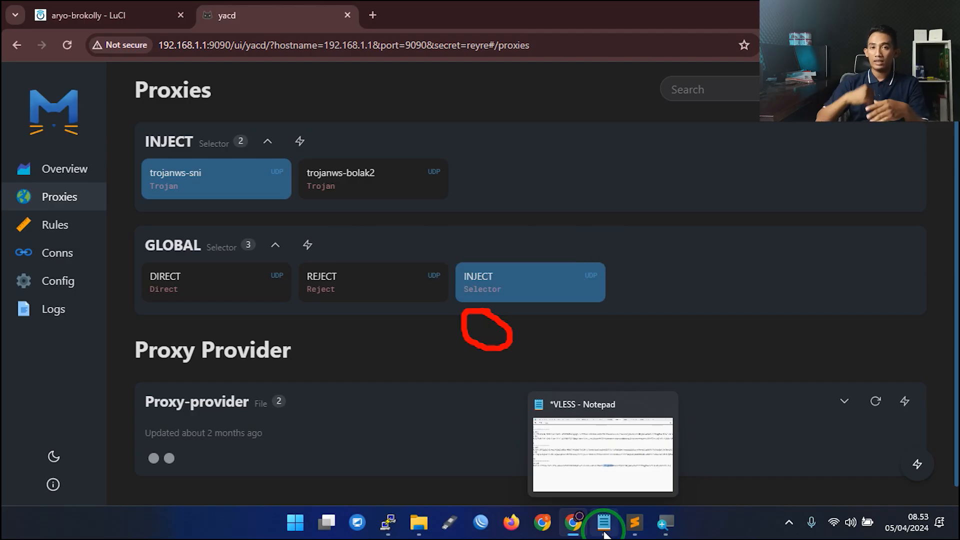
Step: Switch to the VLESS notes in Notepad, copy the full VMess 443 link, and return to the router's LuCI page
left_click(603, 524)
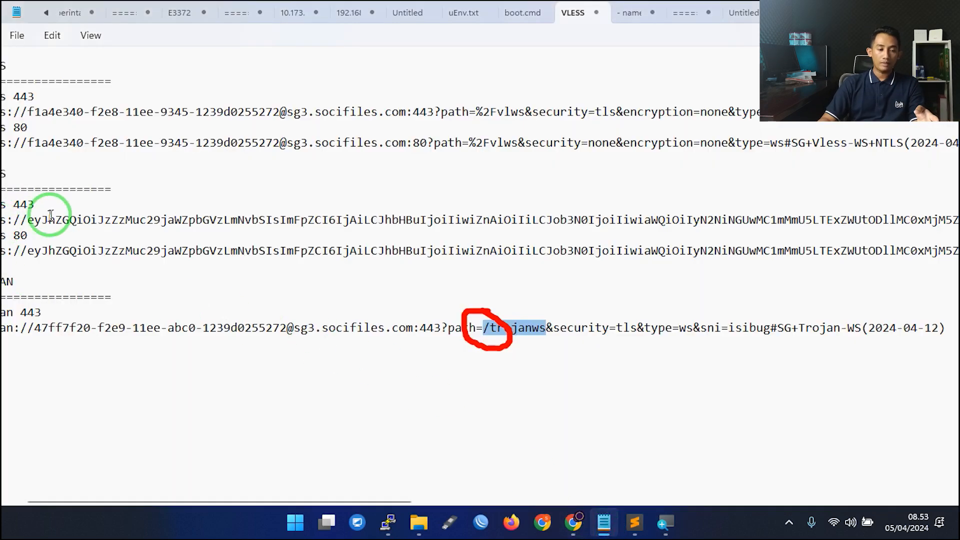
left_click_drag(50, 214, 2, 203)
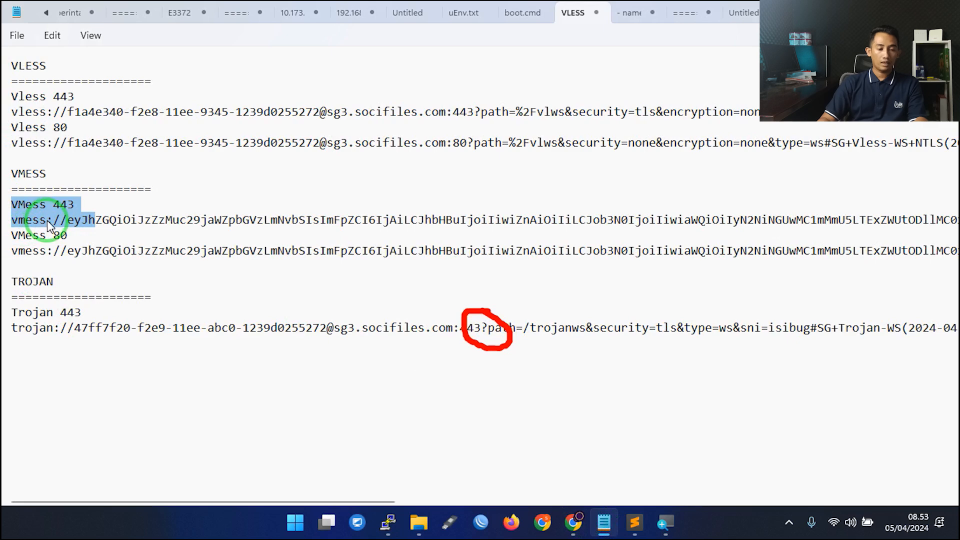
left_click(88, 231)
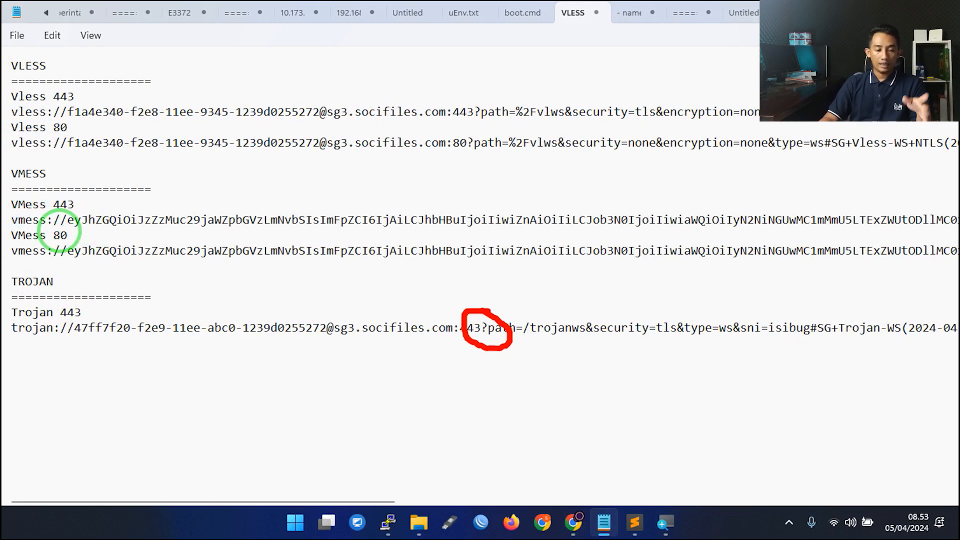
left_click(4, 220)
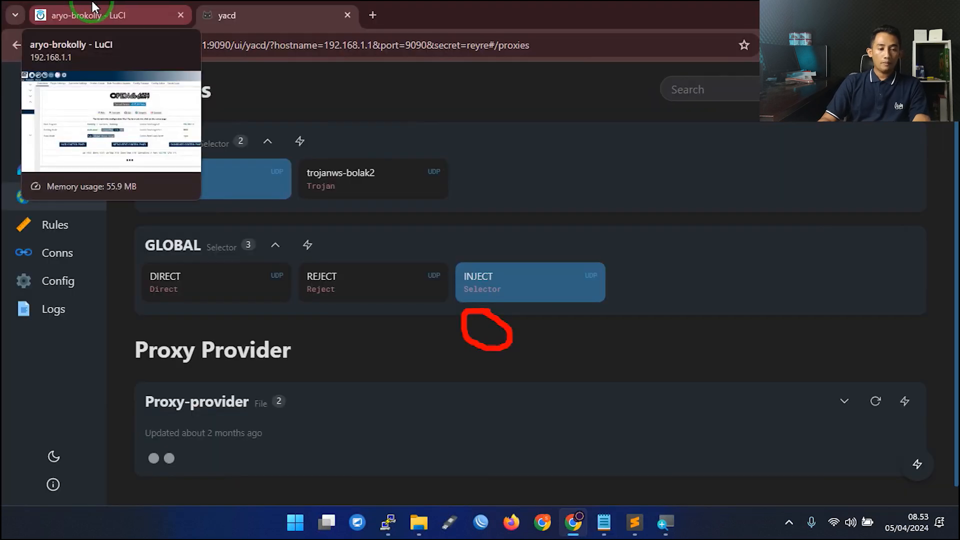
left_click(91, 2)
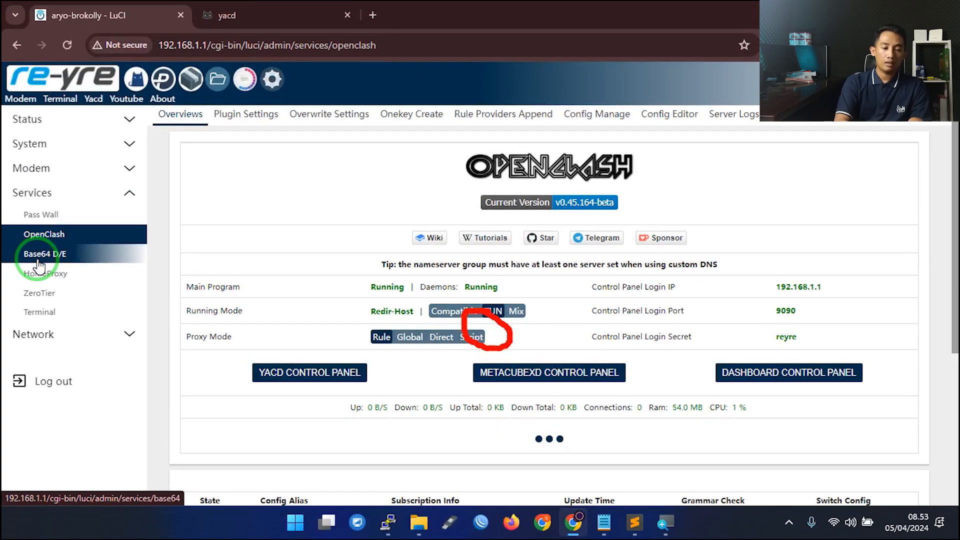
key("ctrl+t")
type("ba")
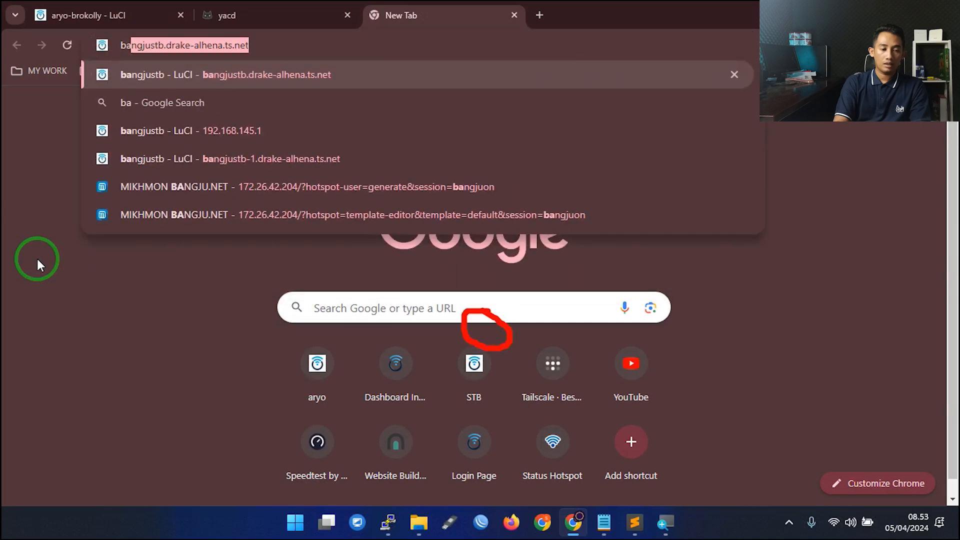
type("se")
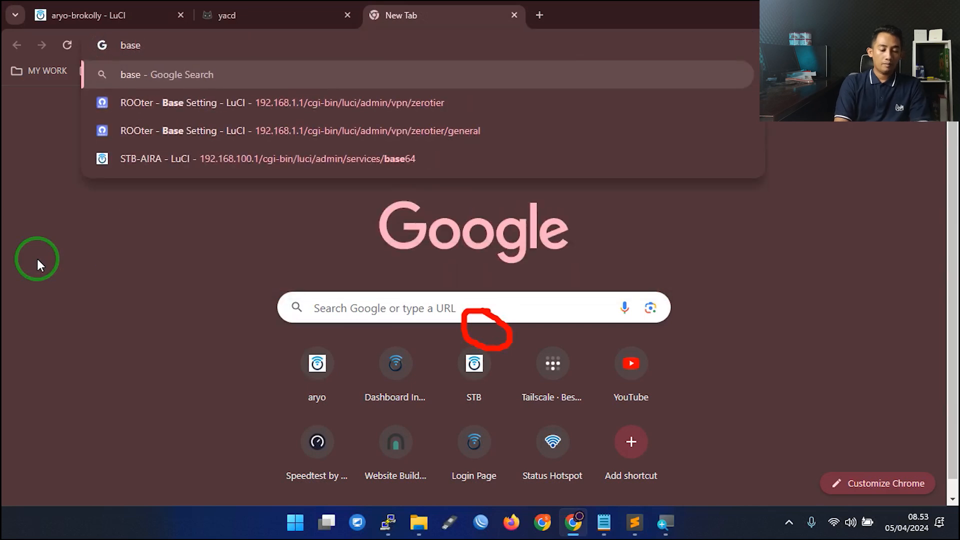
type("64")
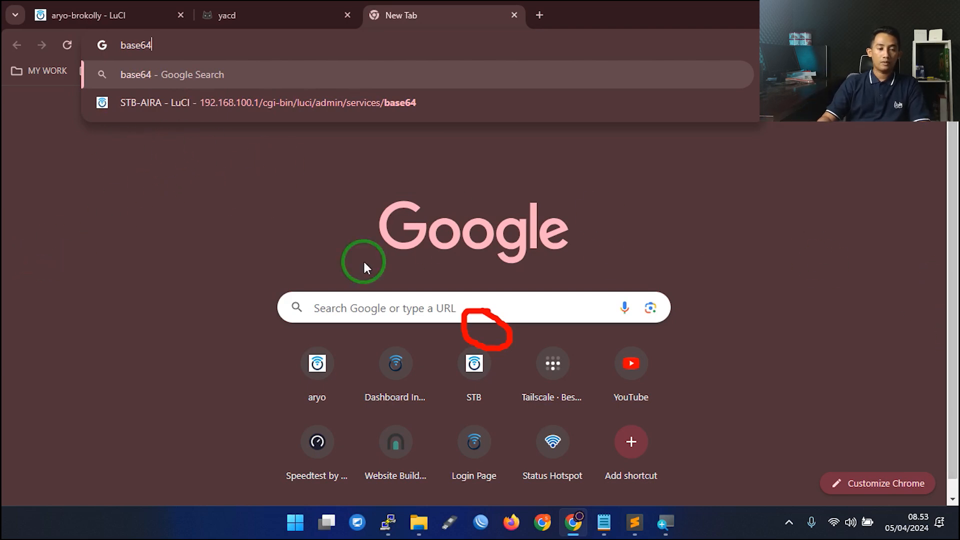
left_click(34, 12)
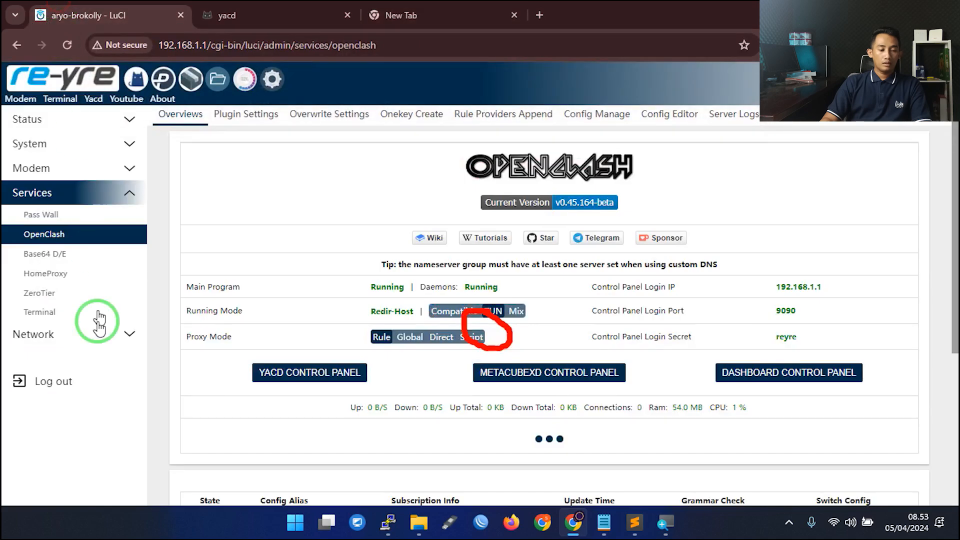
Step: Decode the copied VMess 443 link with the router's Base64 D/E service, leaving out the vmess:// prefix
left_click(47, 255)
left_click(347, 293)
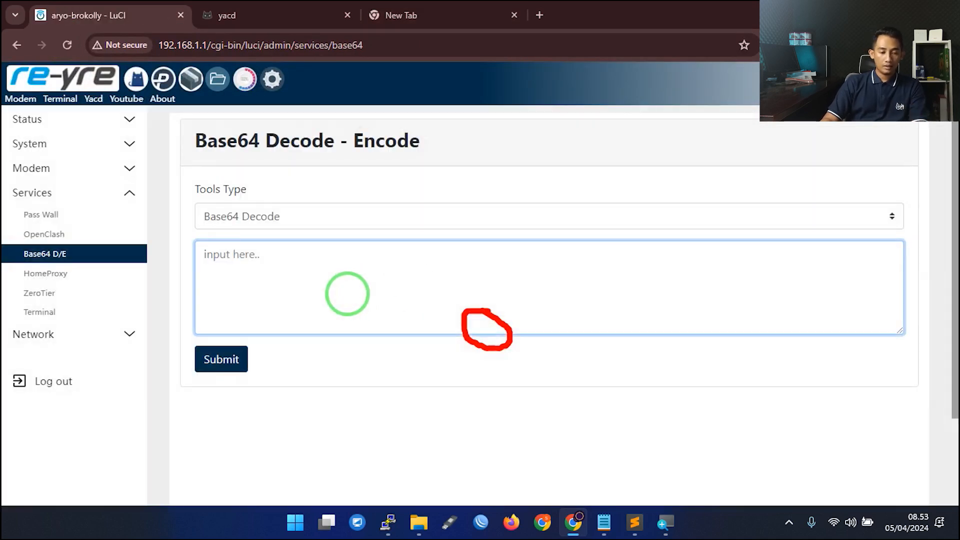
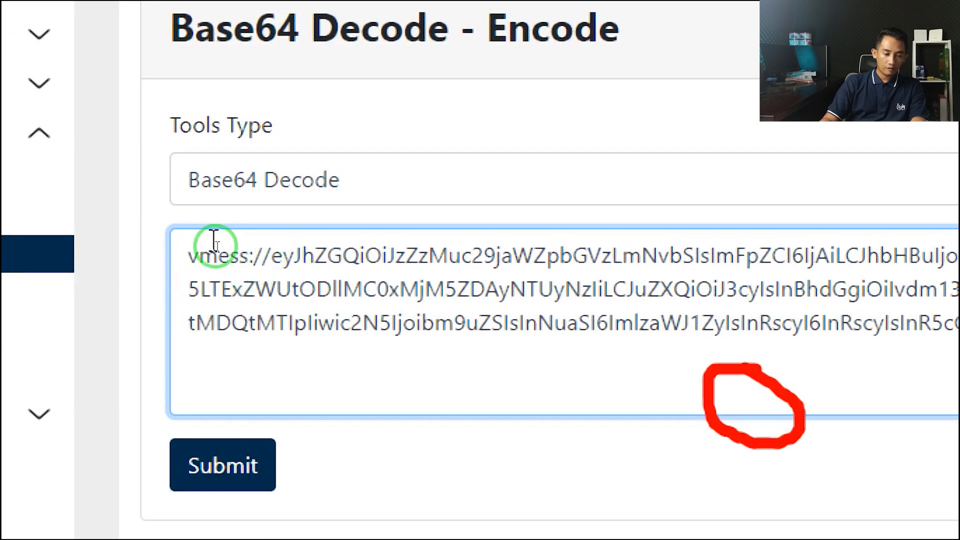
left_click_drag(270, 254, 172, 260)
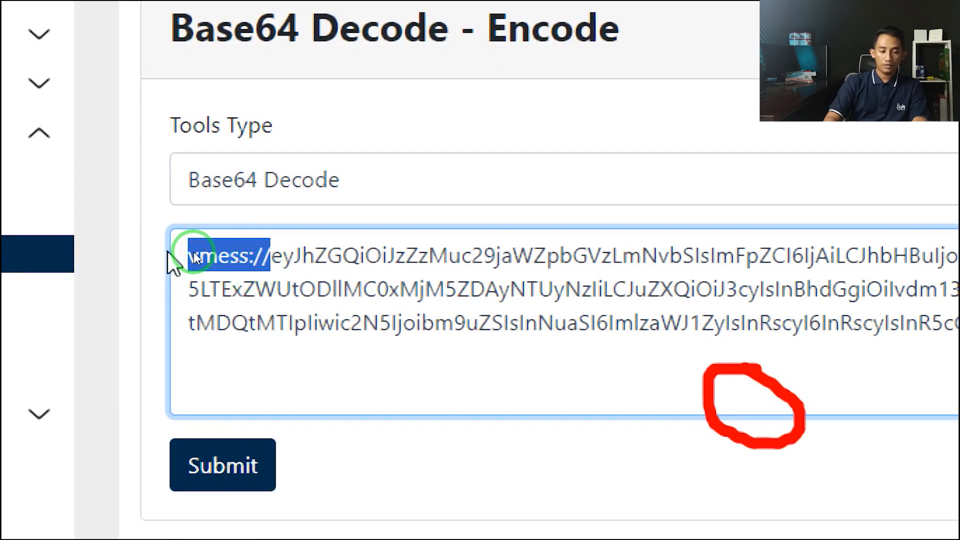
key("BackSpace")
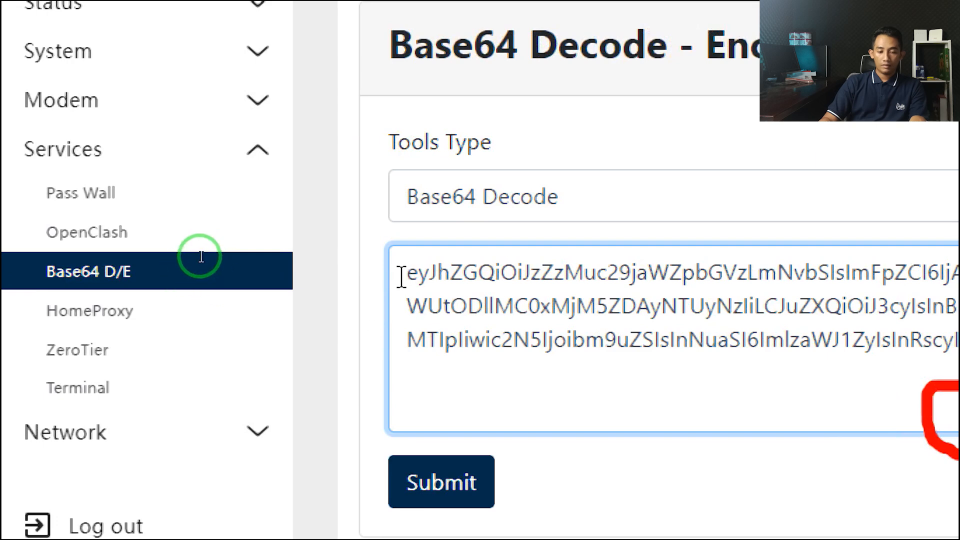
key("ctrl+z")
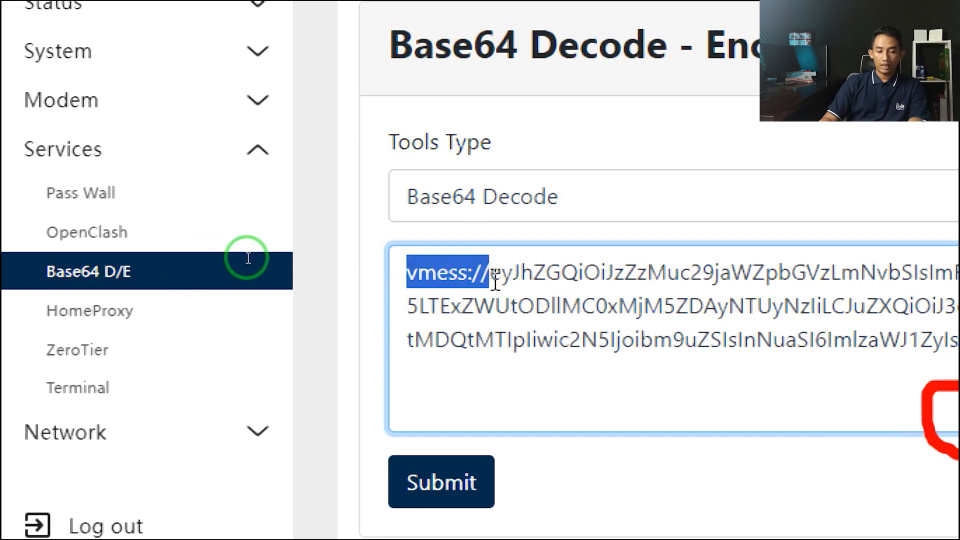
key("BackSpace")
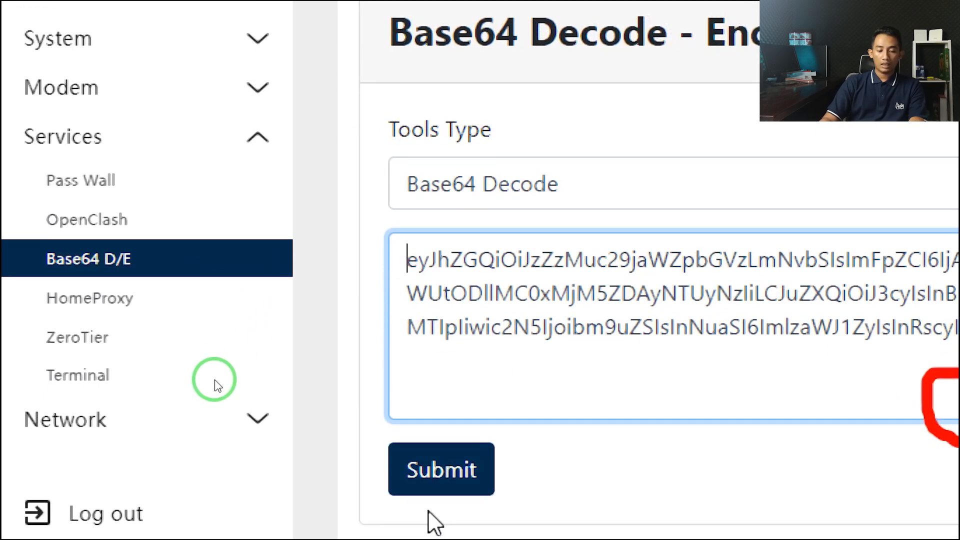
left_click(435, 481)
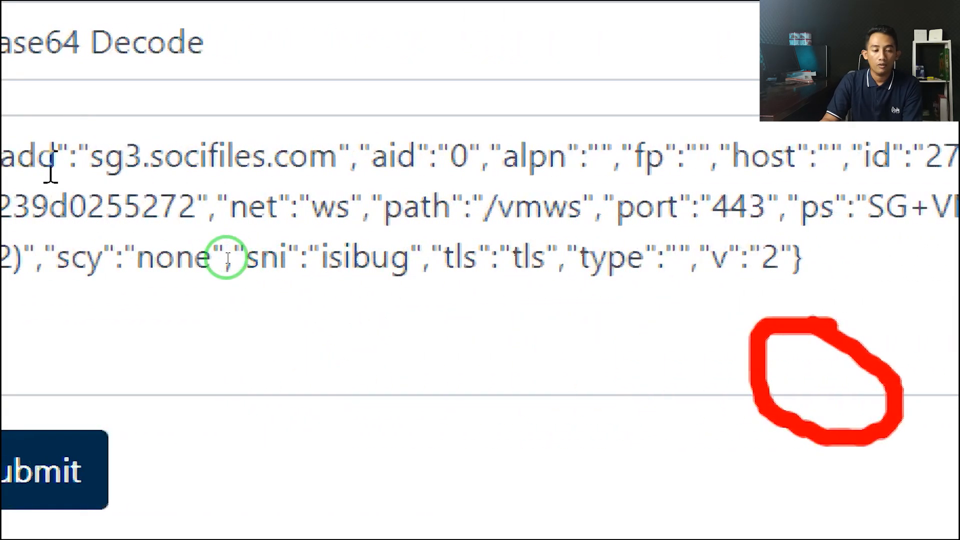
Step: Examine the server address, id, path and port values in the decoded VMess account text
left_click(147, 165)
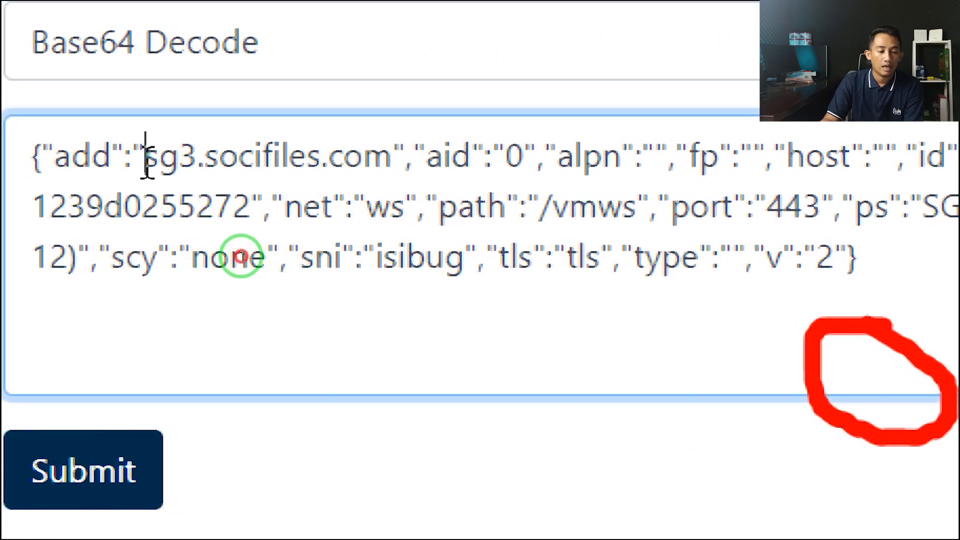
left_click_drag(147, 156, 400, 150)
left_click(396, 154)
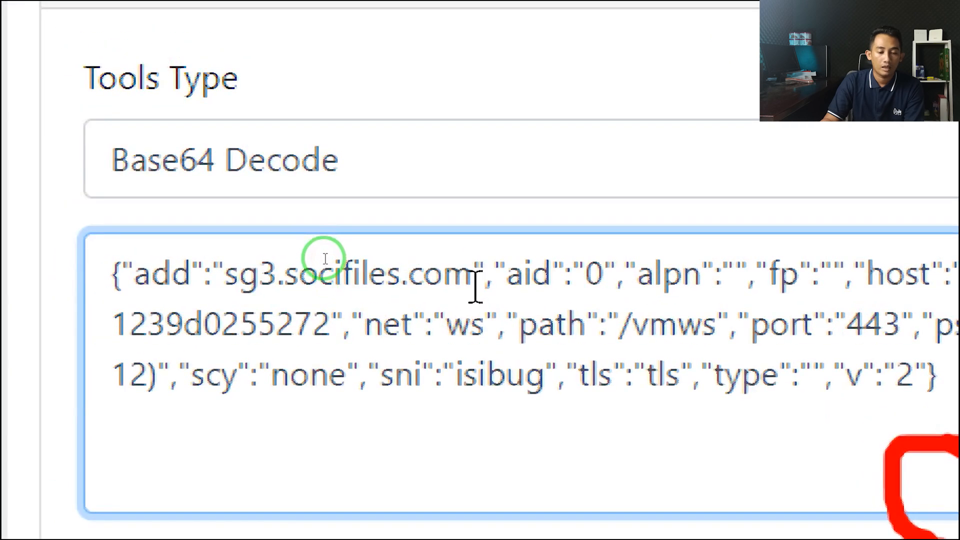
left_click_drag(475, 287, 223, 262)
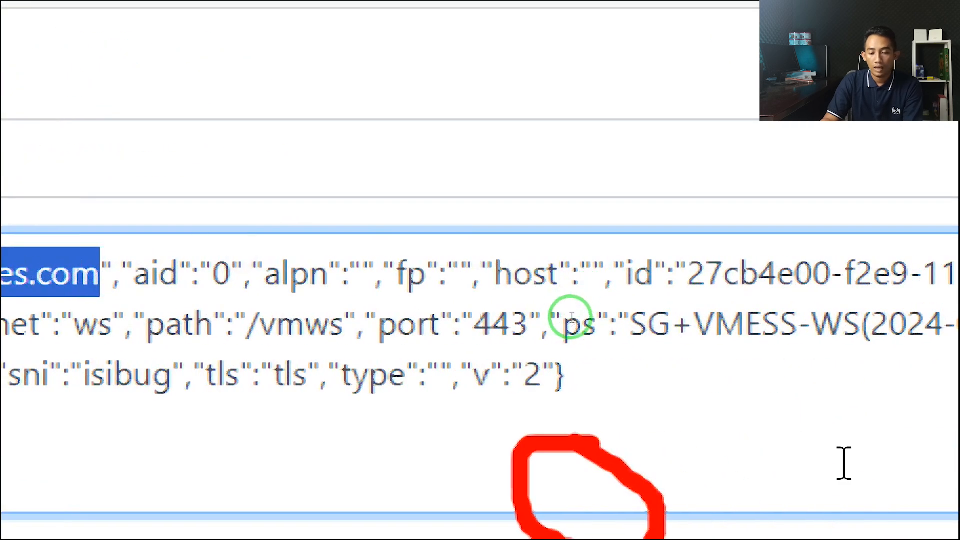
left_click_drag(687, 273, 290, 327)
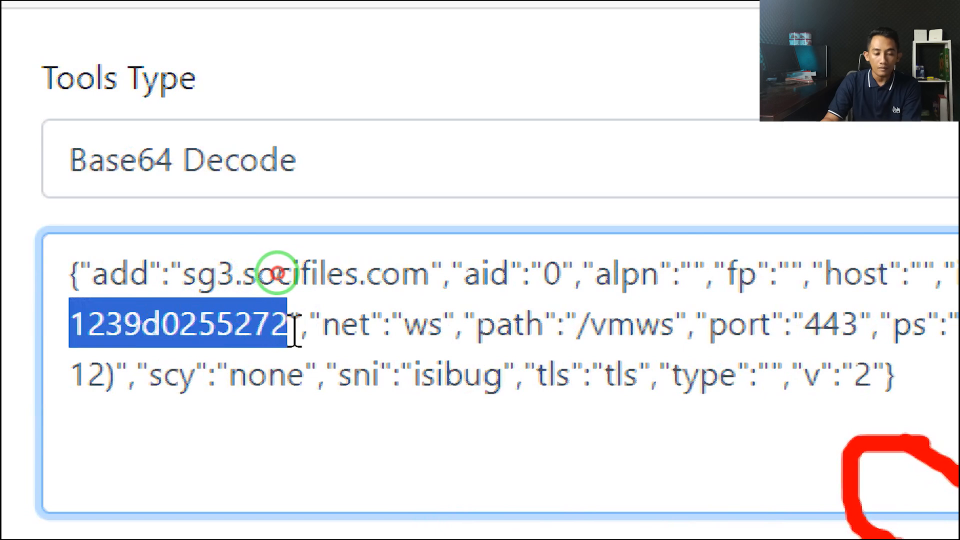
left_click(673, 322)
left_click_drag(673, 322, 596, 323)
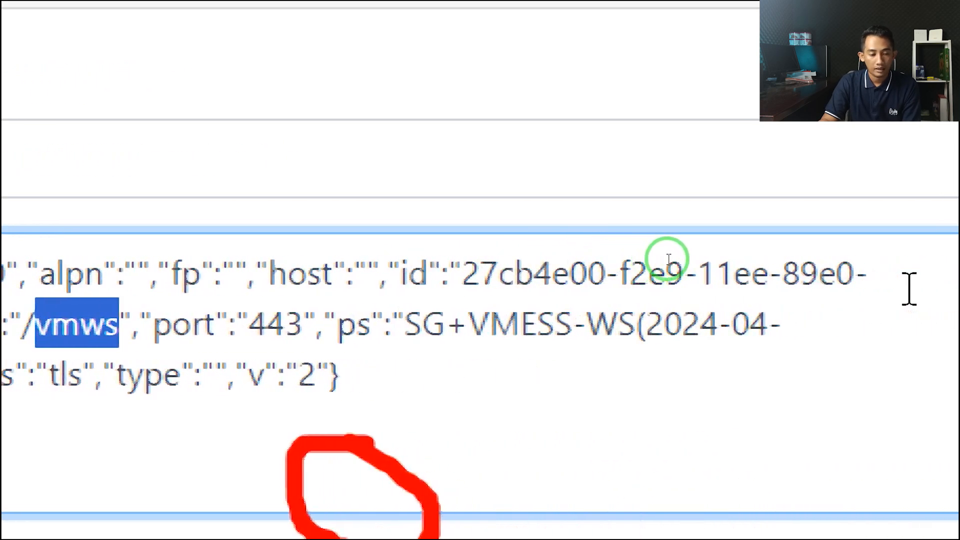
double_click(267, 325)
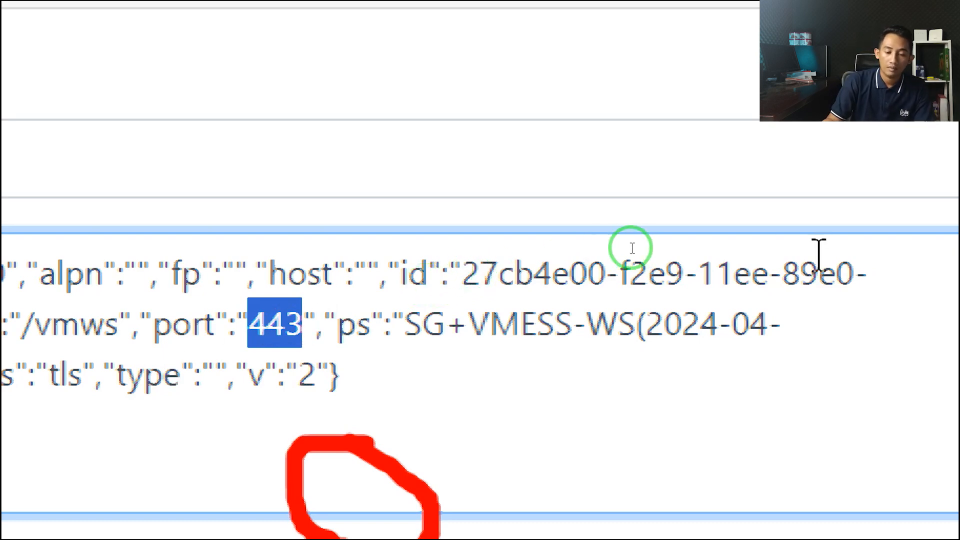
left_click_drag(462, 269, 345, 317)
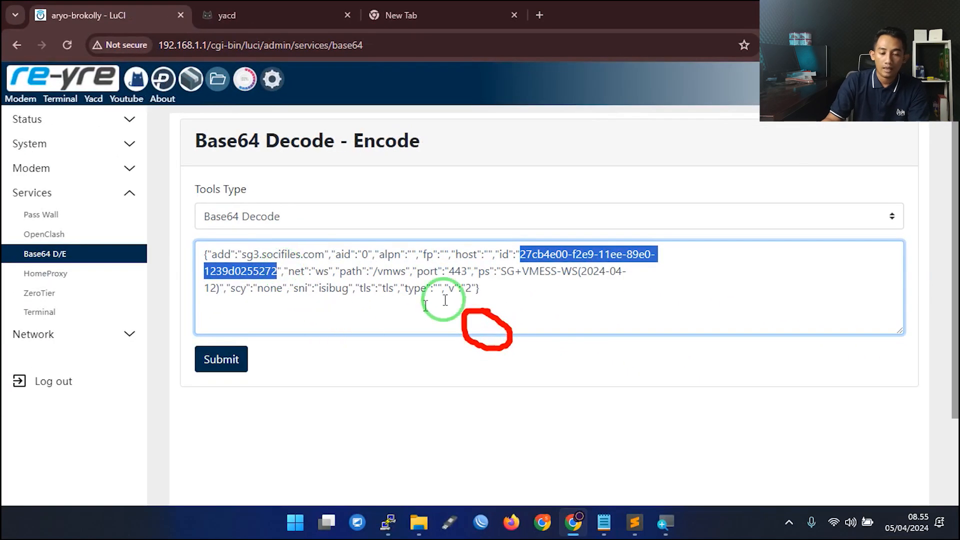
Step: Copy the entire decoded VMess account text into a new Notepad document
left_click_drag(479, 289, 170, 238)
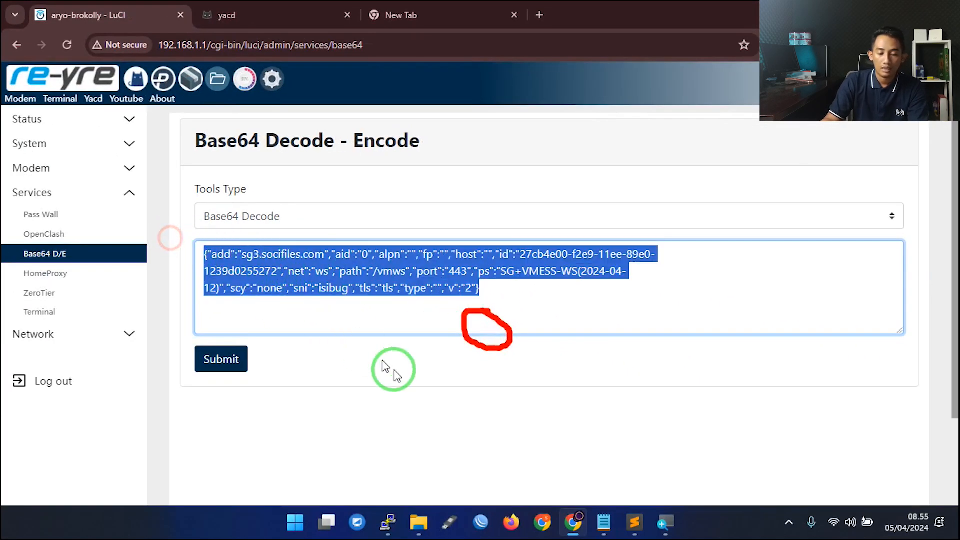
left_click(602, 522)
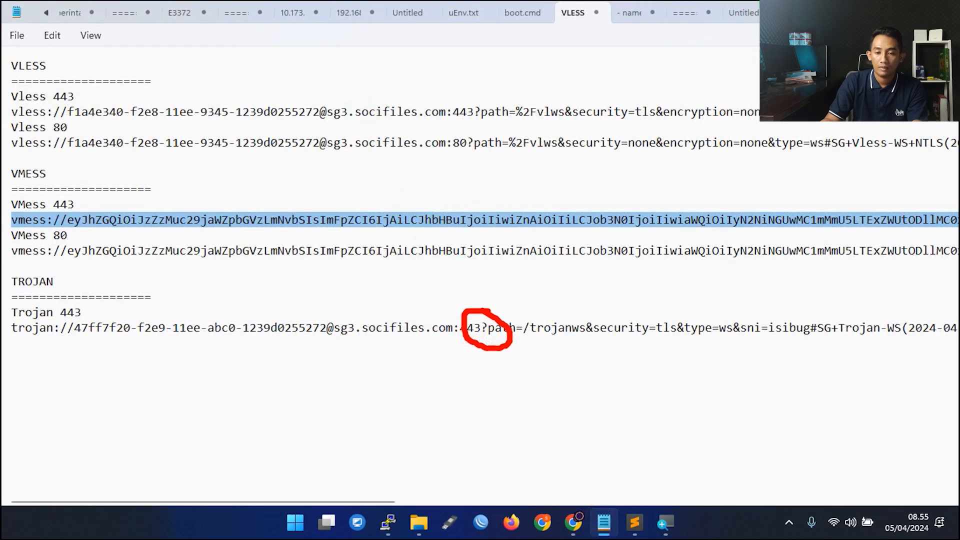
left_click(751, 7)
key("ctrl+v")
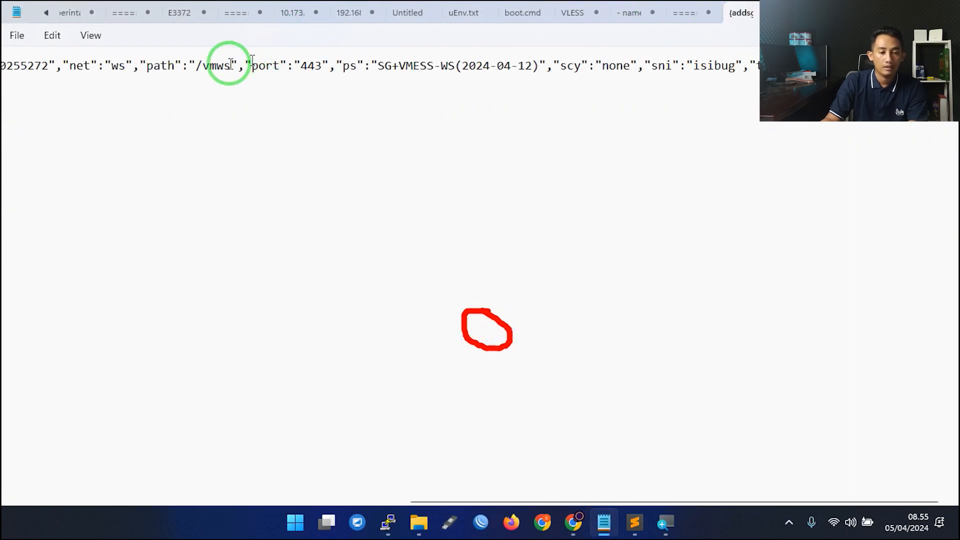
left_click_drag(550, 200, 49, 7)
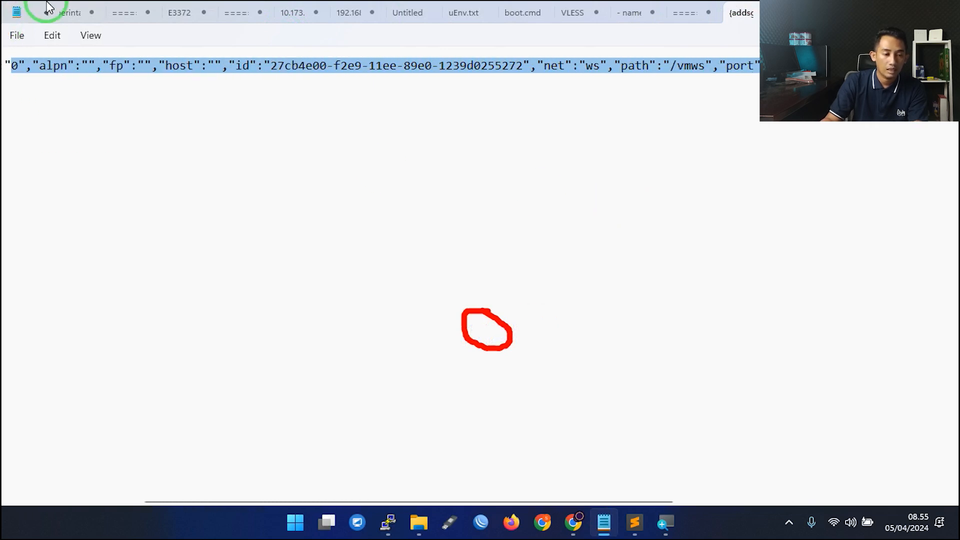
left_click_drag(85, 94, 5, 6)
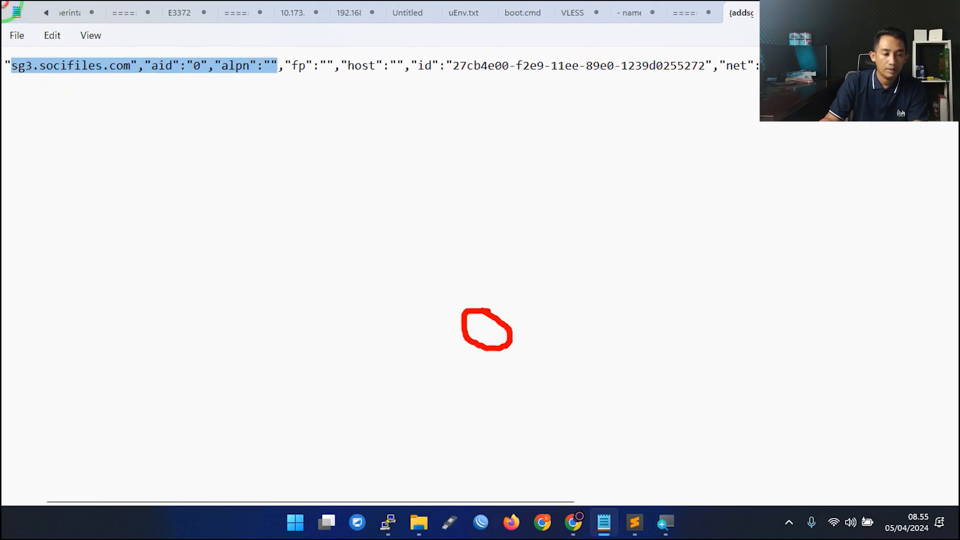
Step: Split the decoded VMess account text in Notepad so each field from add through sni ends its own line
left_click(153, 65)
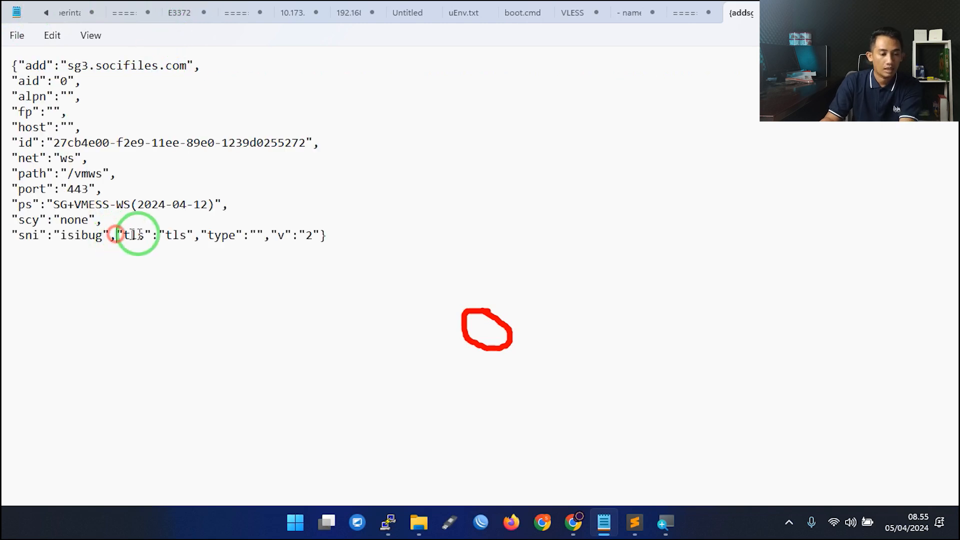
key("Return")
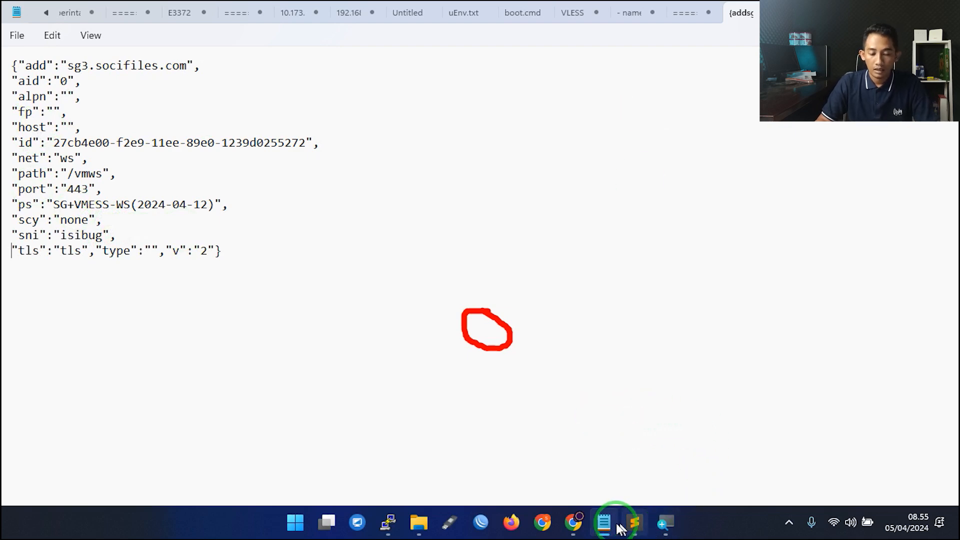
Step: Switch to the router page in Chrome, open OpenClash's Onekey Create page and add a new server entry
left_click(573, 522)
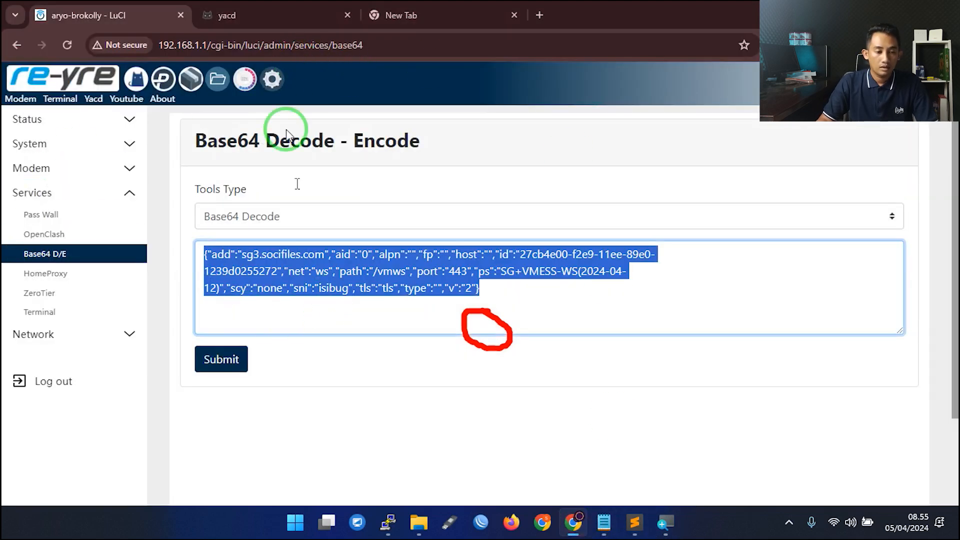
left_click(139, 78)
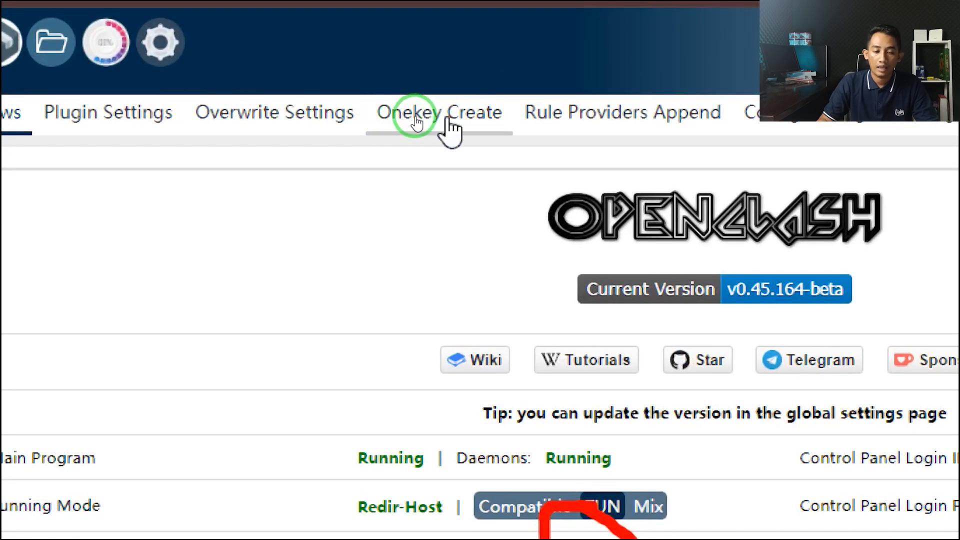
left_click(416, 118)
scroll(410, 280, "down", 5)
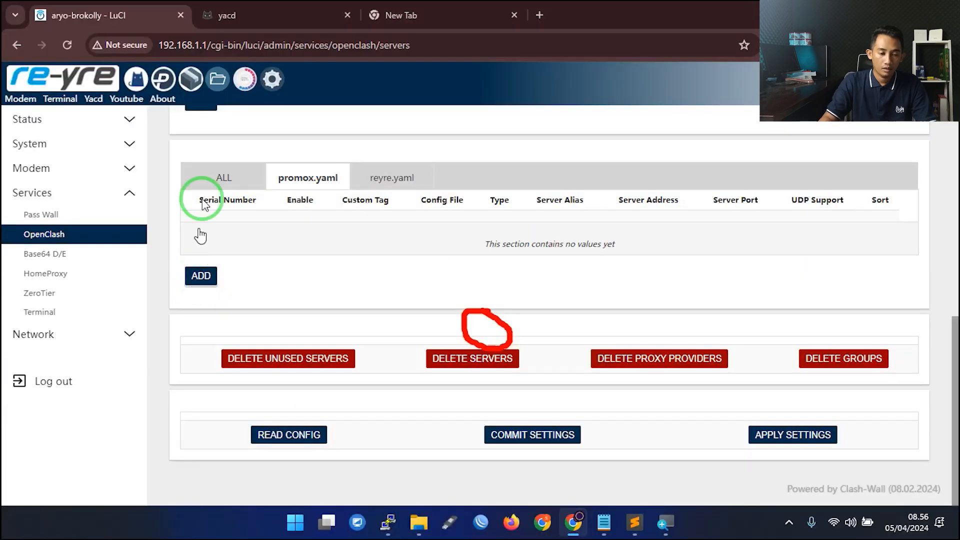
scroll(385, 105, "up", 4)
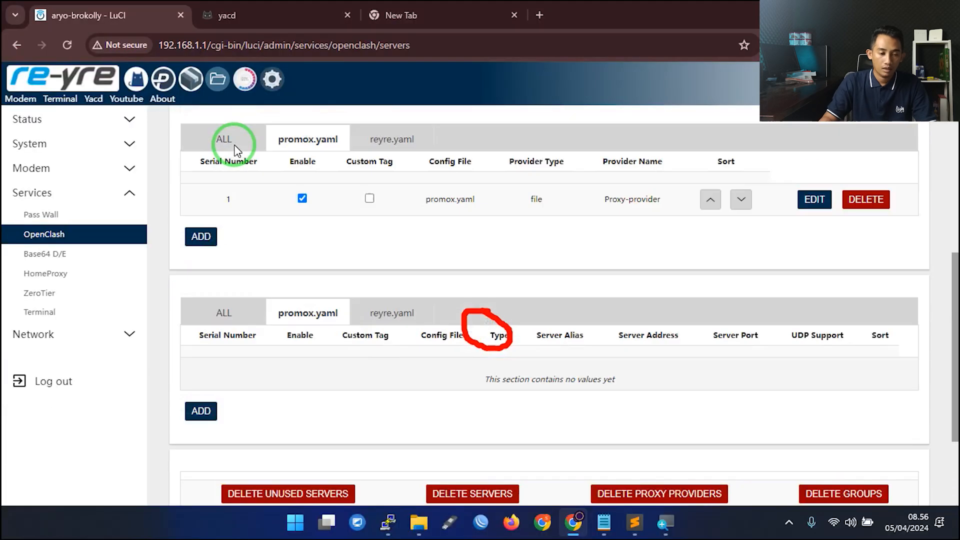
left_click(200, 485)
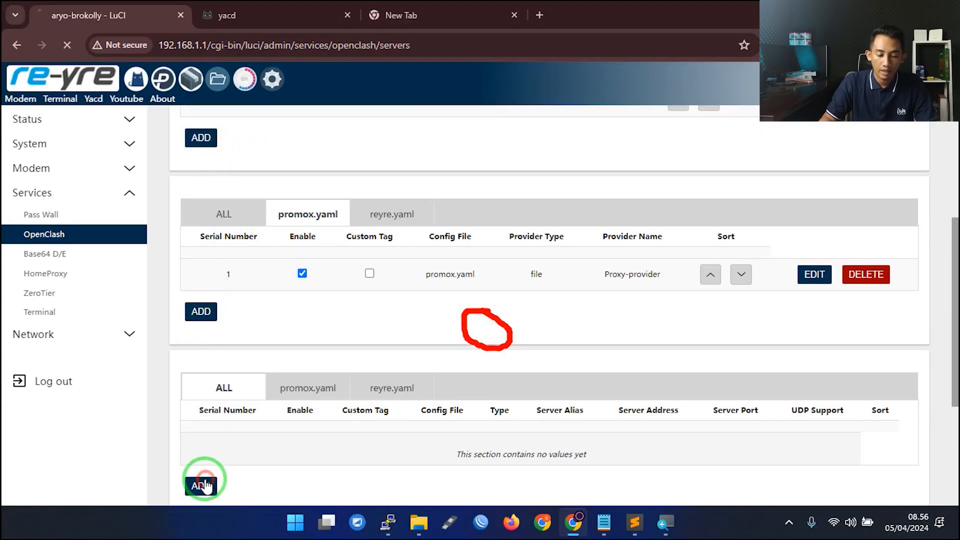
Step: Copy the full VMess 443 link from the VLESS notes in Notepad and return to the OpenClash server form in Chrome
left_click(604, 522)
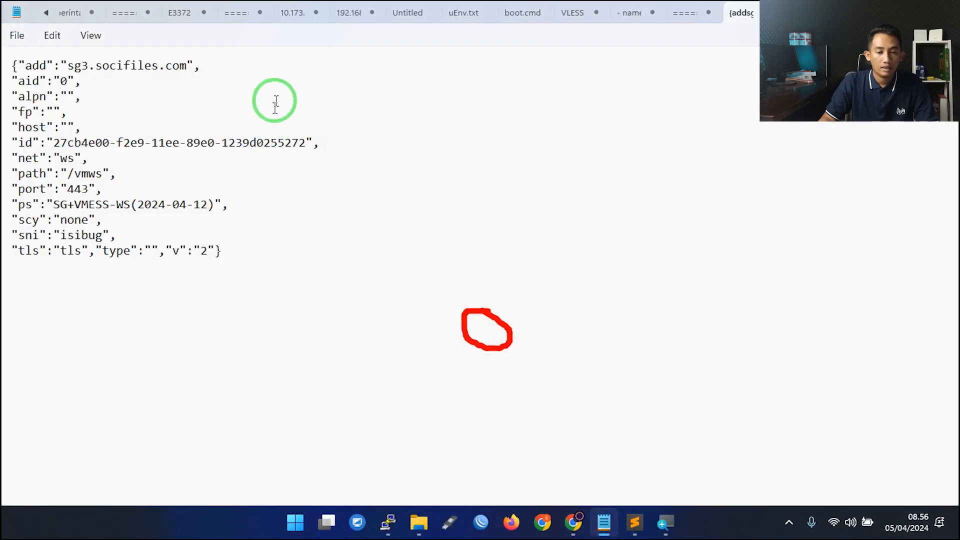
left_click(574, 11)
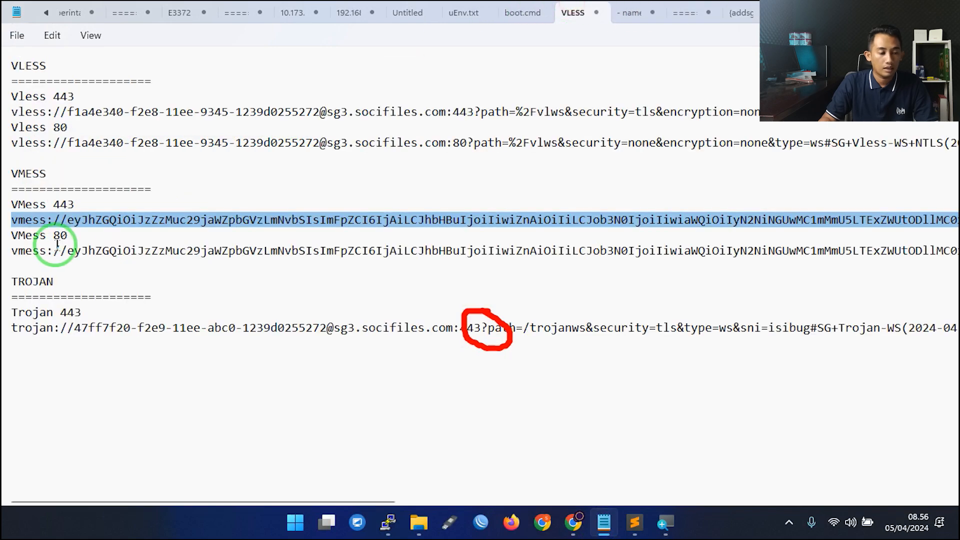
right_click(3, 220)
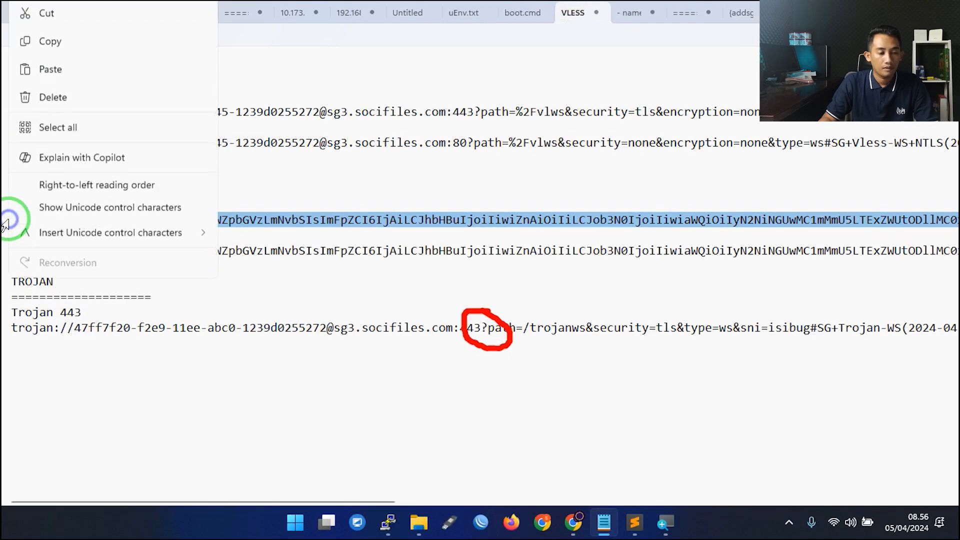
left_click(50, 76)
left_click(573, 522)
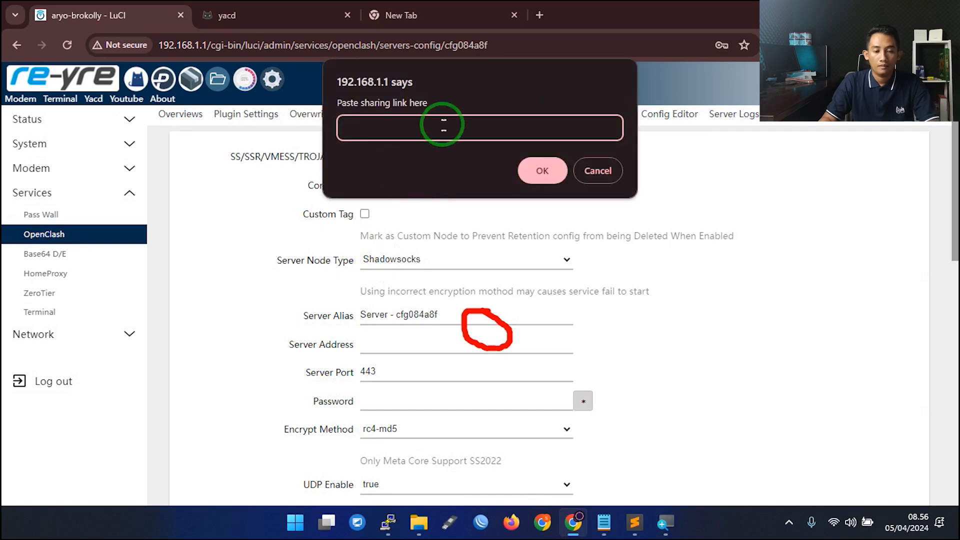
Step: Import the copied VMess 443 sharing link into the new server and assign it to the promox.yaml config file
key("ctrl+v")
left_click(544, 164)
left_click(538, 180)
left_click(428, 214)
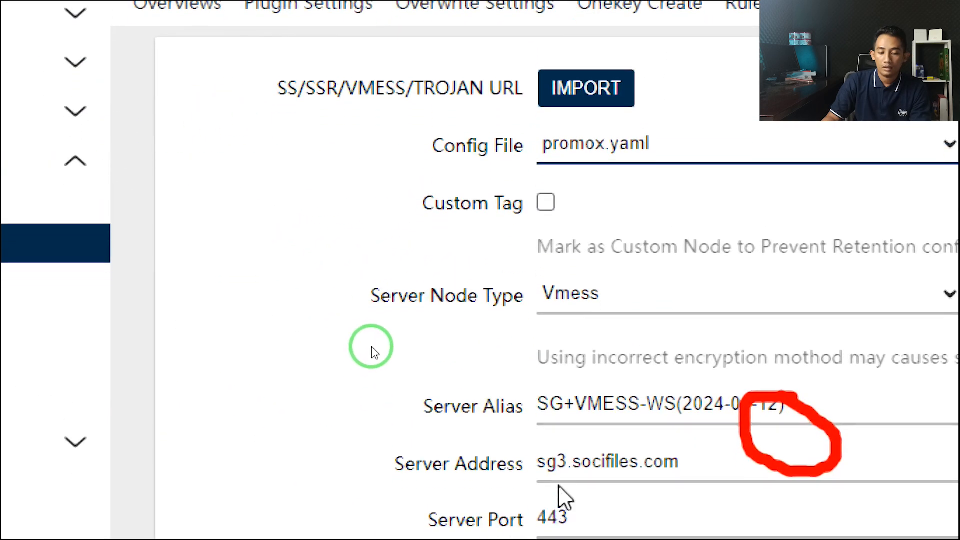
Step: Shorten the imported server's alias to VMESS-WS by removing the SG+ prefix and the date in parentheses
left_click_drag(542, 412, 579, 412)
key("BackSpace")
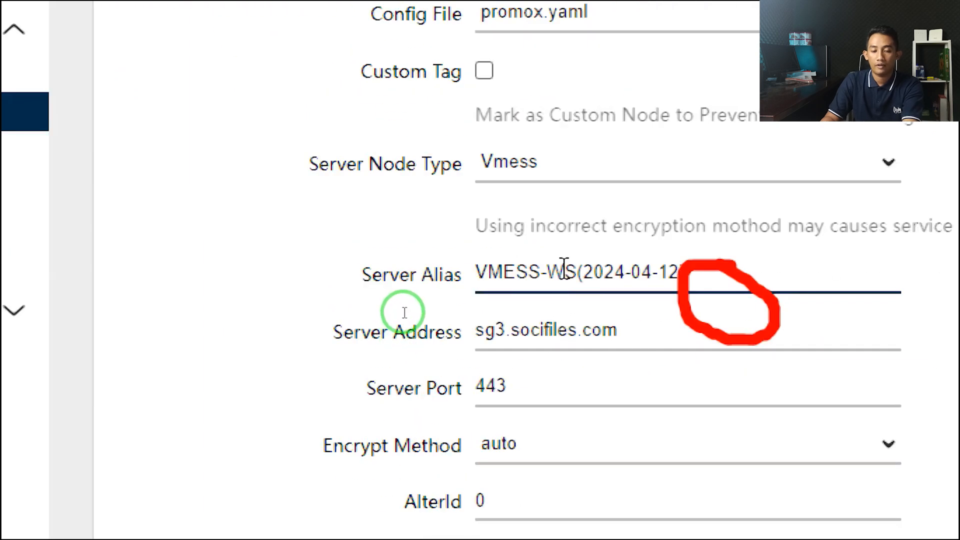
left_click_drag(580, 274, 947, 300)
key("BackSpace")
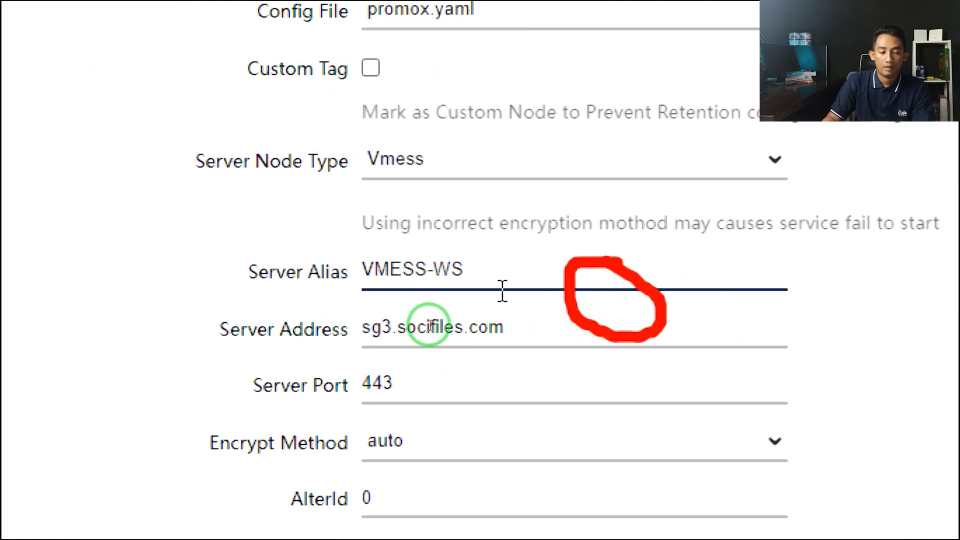
Step: Review the imported server's address, port, obfs-mode, ws-opts-path and ws-opts-headers fields
left_click_drag(531, 338, 336, 340)
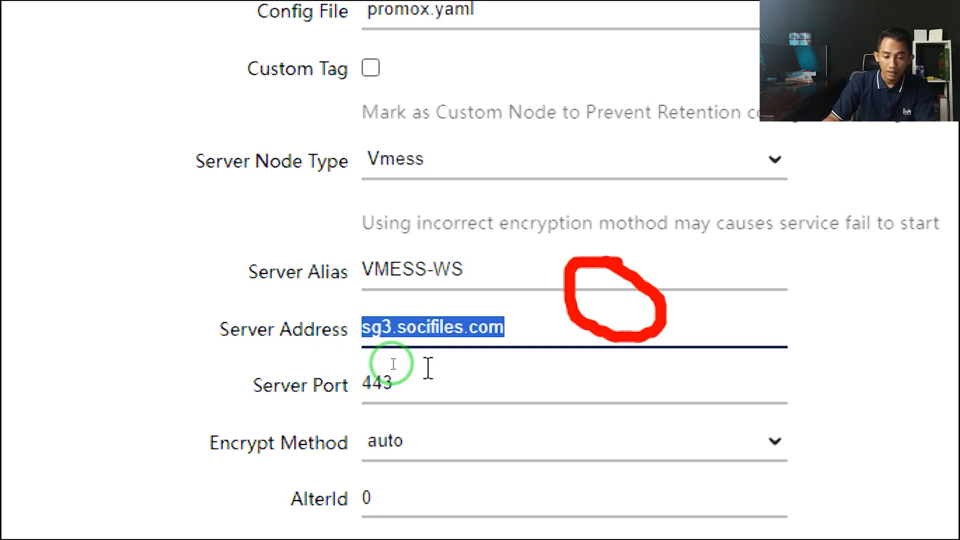
scroll(385, 361, "down", 10)
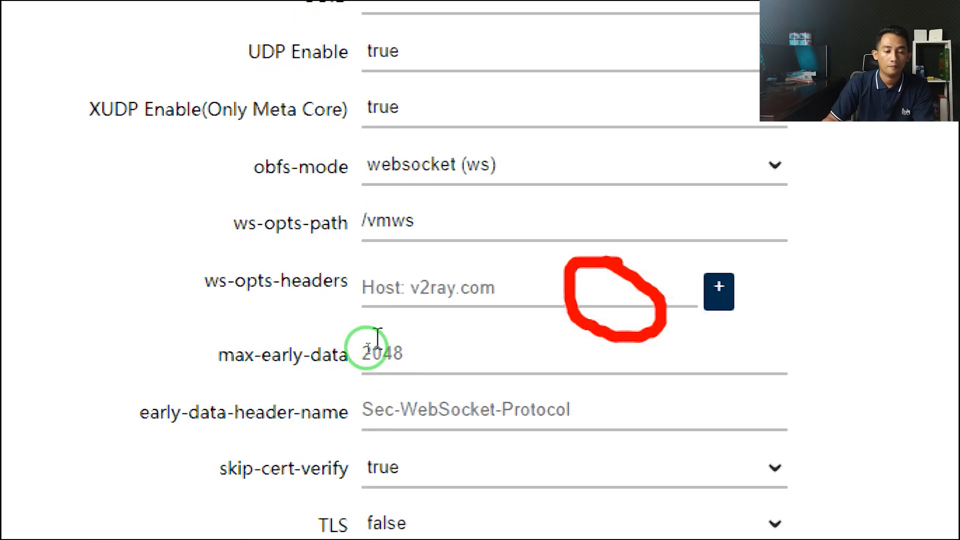
scroll(374, 347, "up", 8)
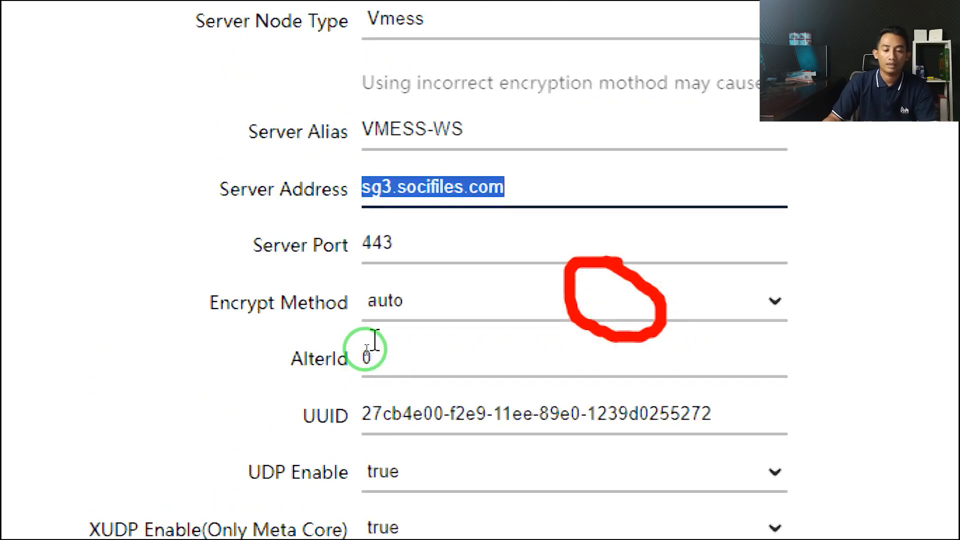
left_click(403, 247)
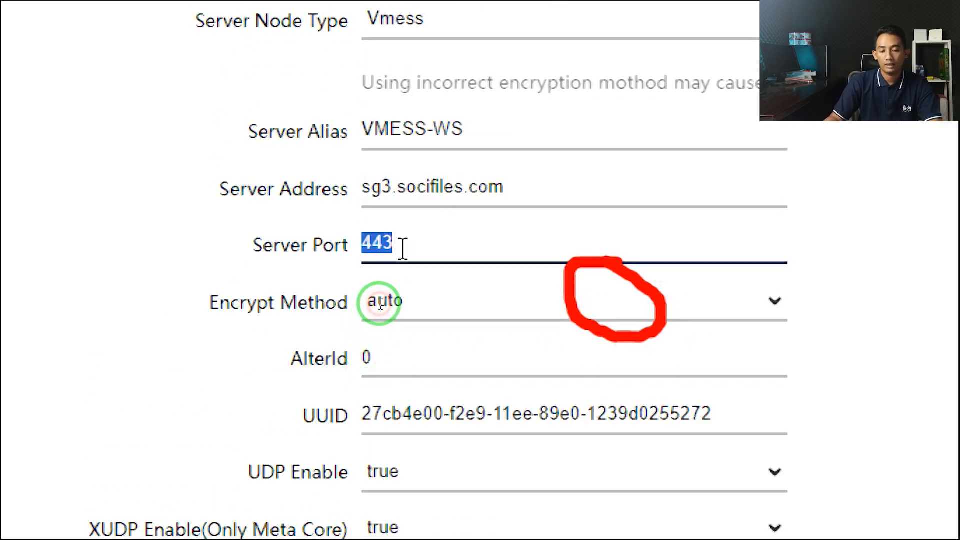
scroll(403, 247, "down", 5)
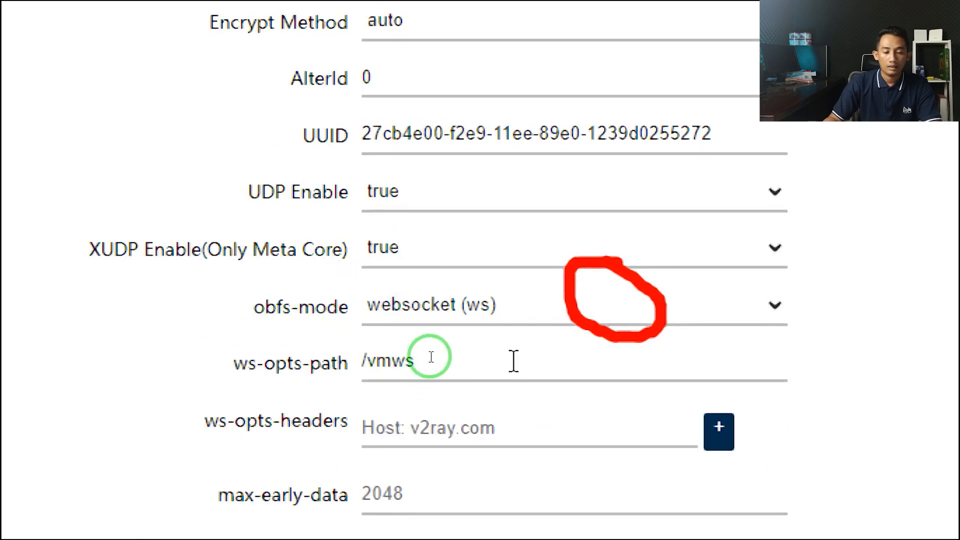
scroll(406, 307, "up", 3)
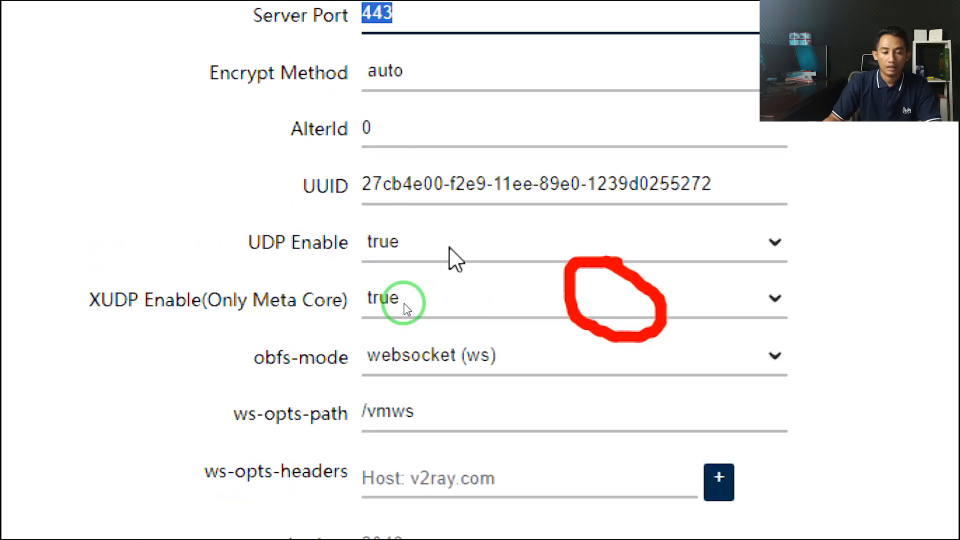
scroll(365, 269, "down", 3)
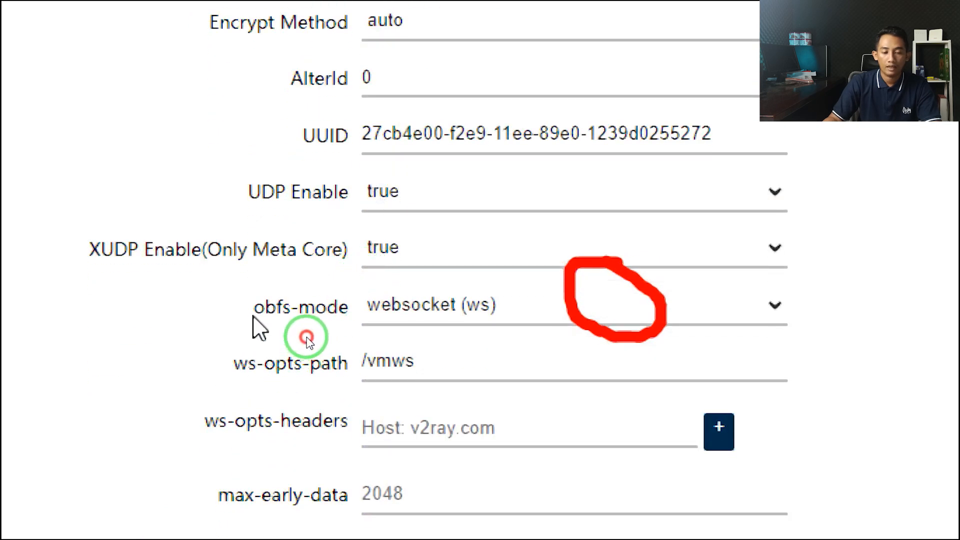
left_click_drag(249, 338, 417, 331)
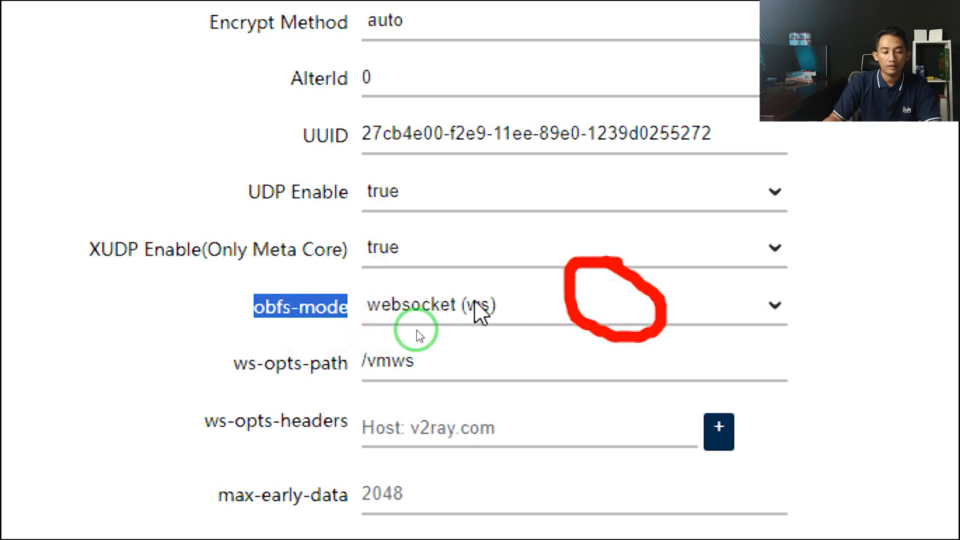
left_click_drag(223, 377, 348, 374)
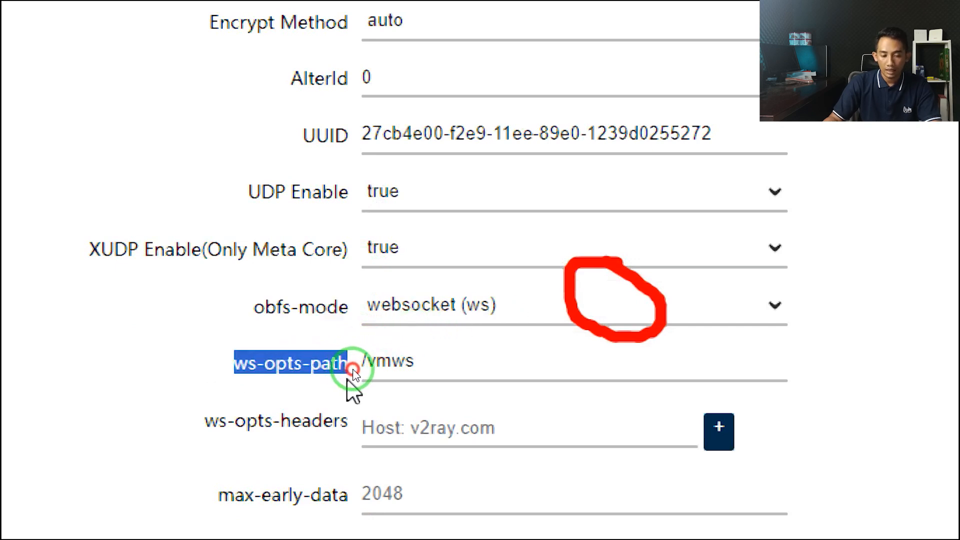
left_click_drag(445, 364, 350, 362)
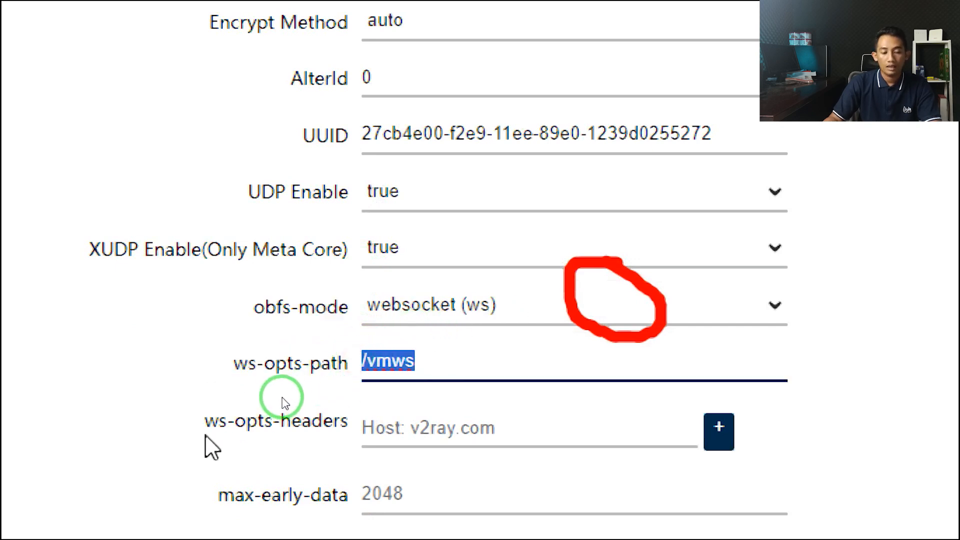
left_click_drag(210, 435, 353, 435)
Step: Add the header "Host: google.com" to the VMess server's ws-opts-headers
left_click(447, 427)
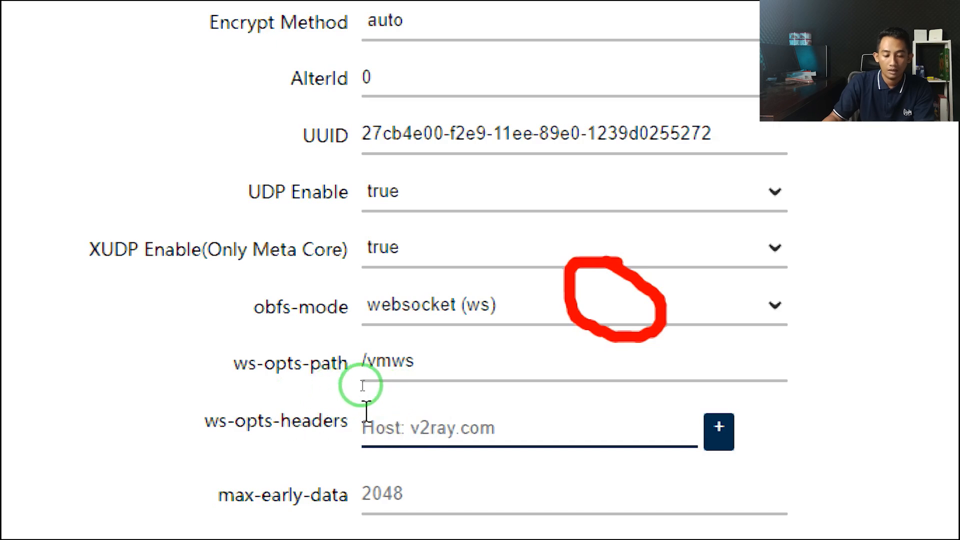
key("super")
key("super")
key("super")
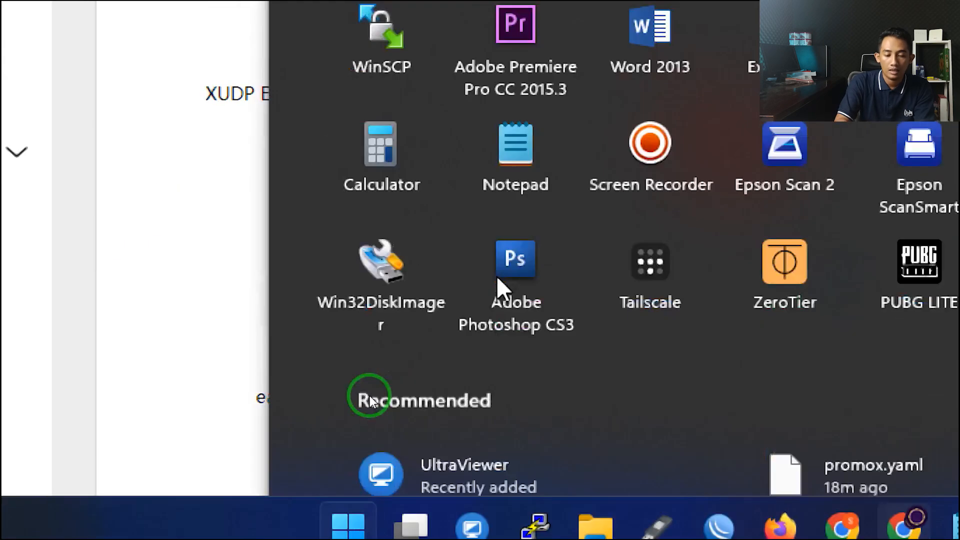
key("super")
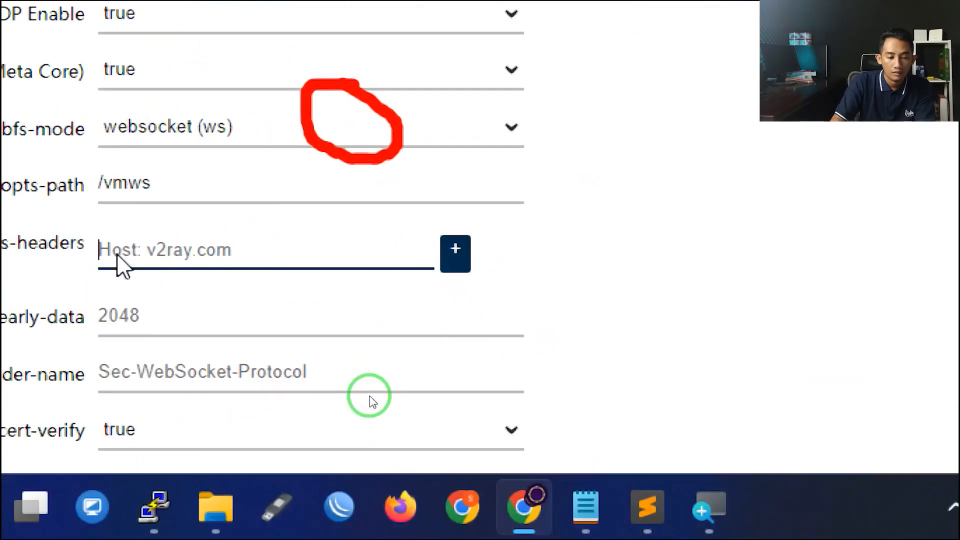
type("H")
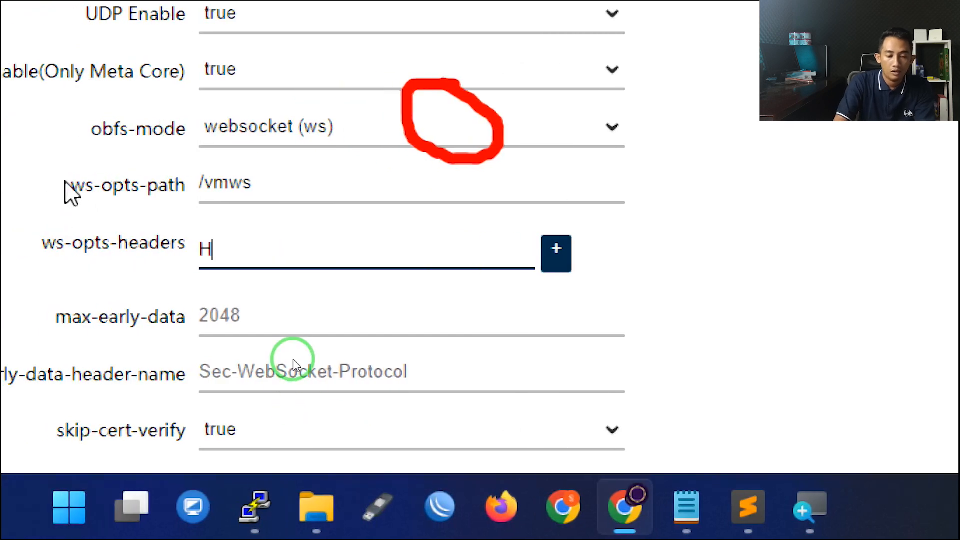
type("ost: ")
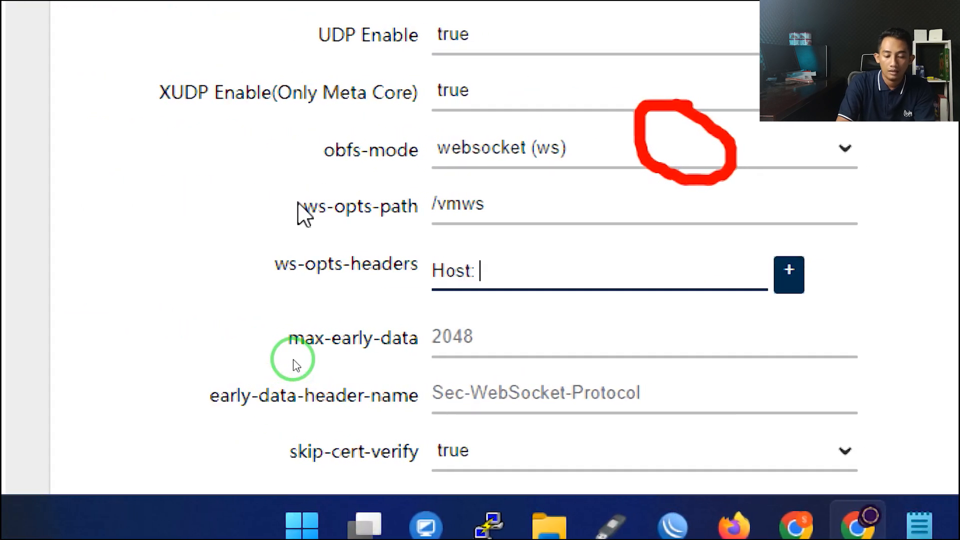
type("isibu")
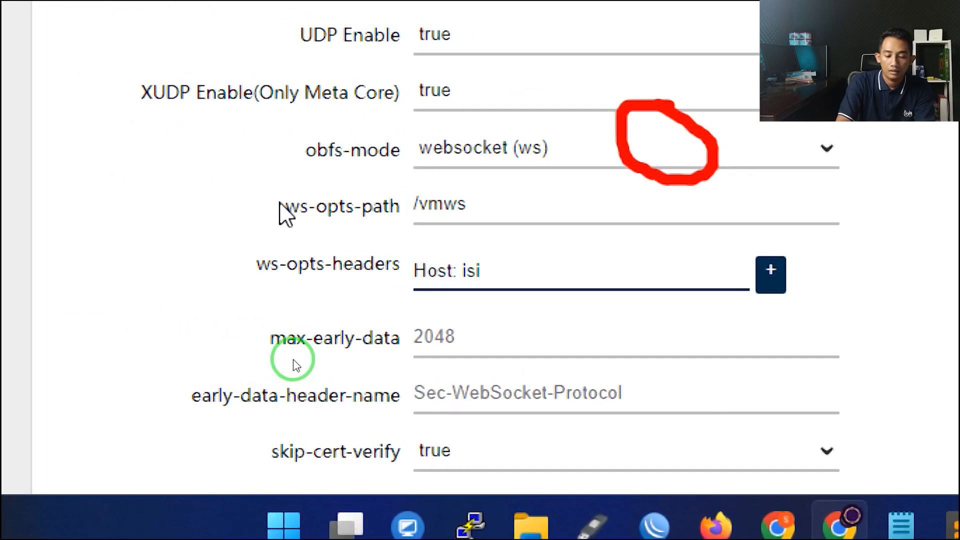
key("BackSpace")
key("BackSpace")
key("BackSpace")
key("BackSpace")
key("BackSpace")
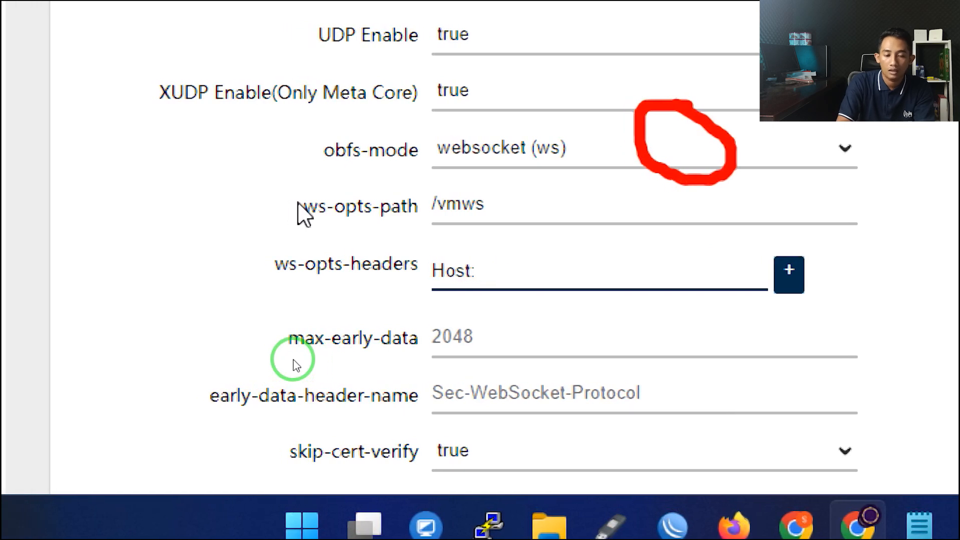
type("google")
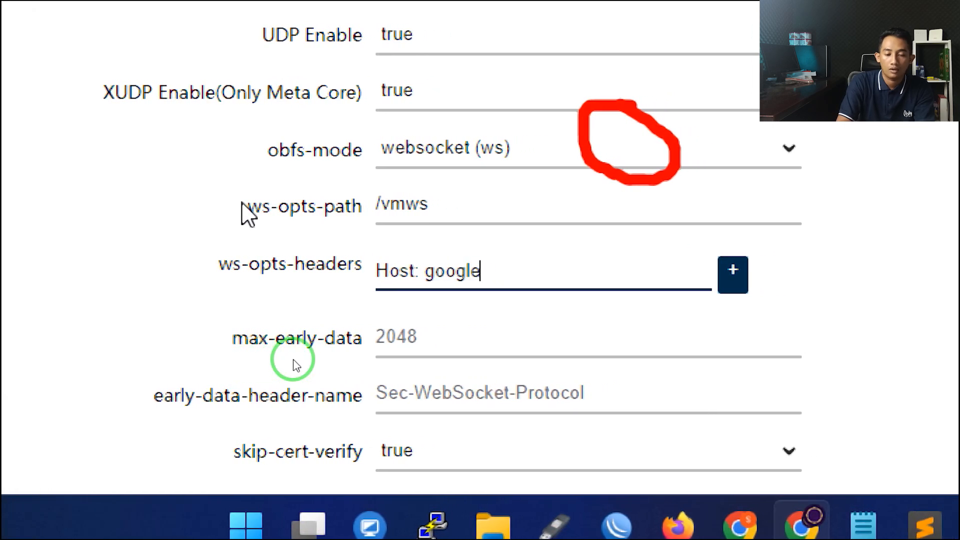
type(".com")
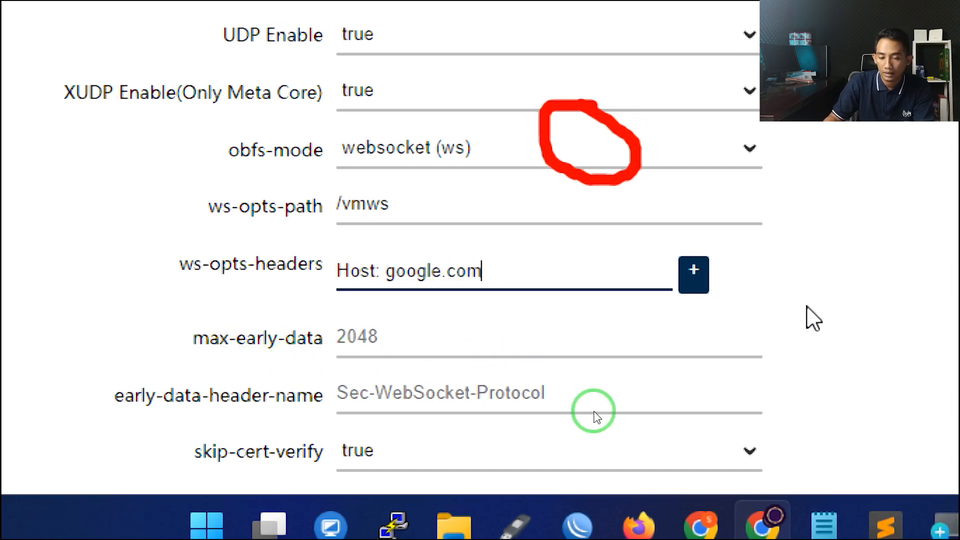
left_click(694, 274)
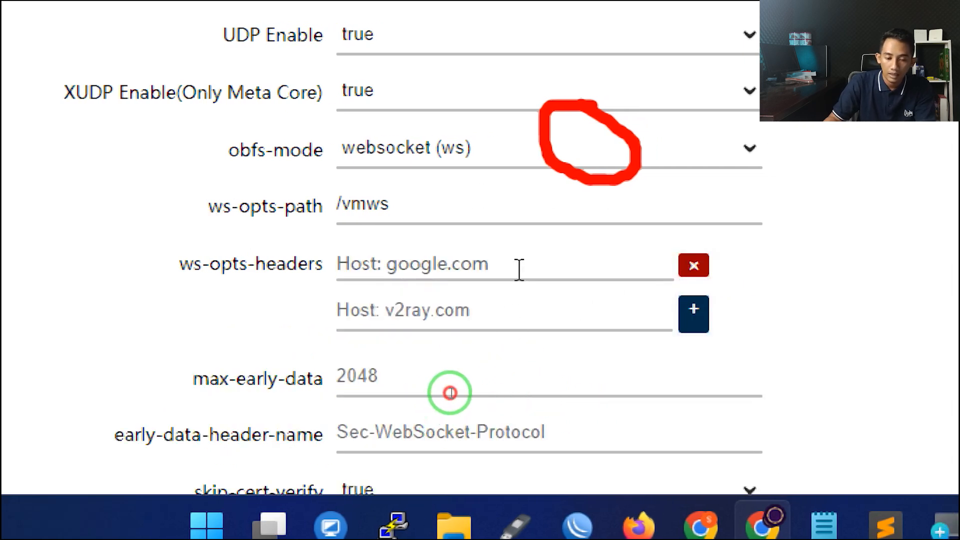
left_click_drag(517, 272, 389, 278)
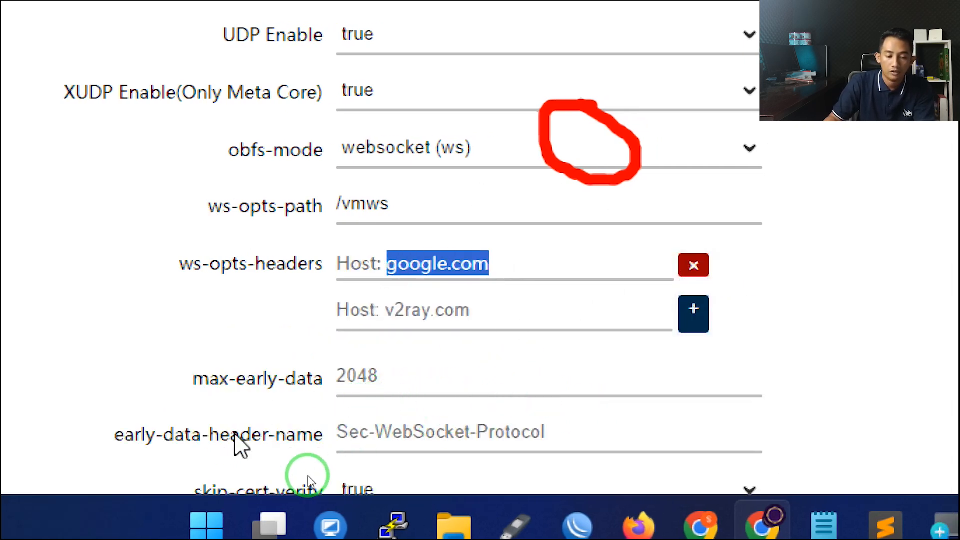
Step: Enable TLS for the VMess server by setting it to true and enter google.com as the servername
scroll(236, 445, "down", 5)
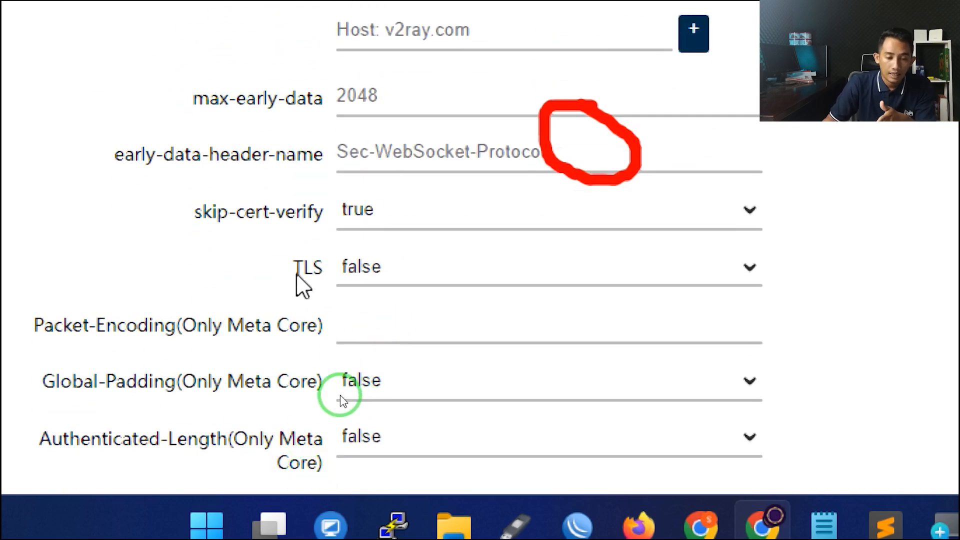
left_click_drag(315, 266, 377, 274)
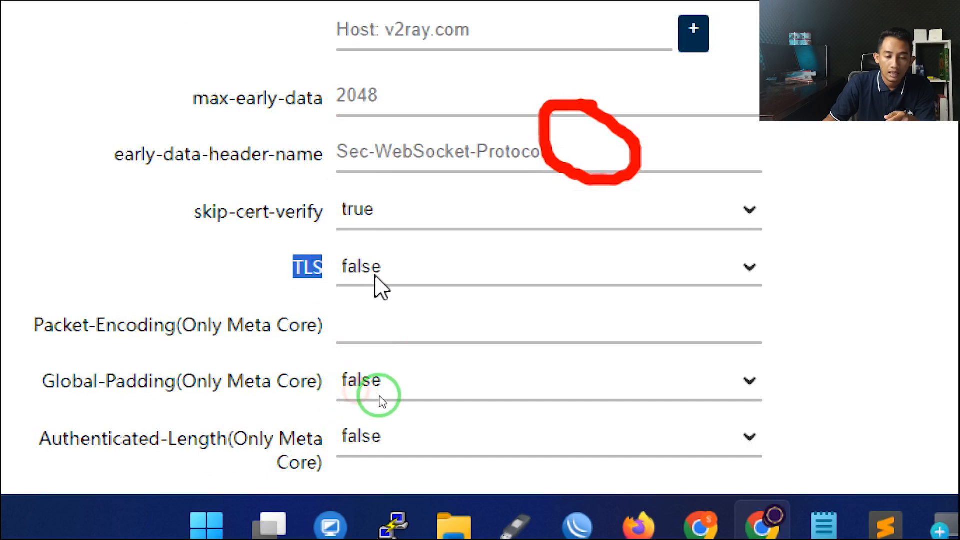
left_click(379, 267)
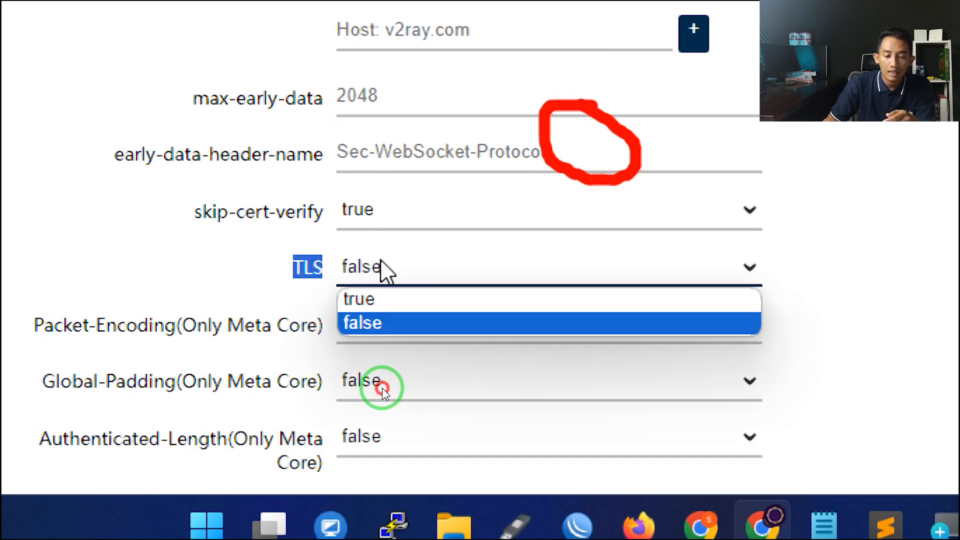
left_click(350, 300)
left_click_drag(229, 337, 317, 338)
left_click(450, 330)
type("google.com")
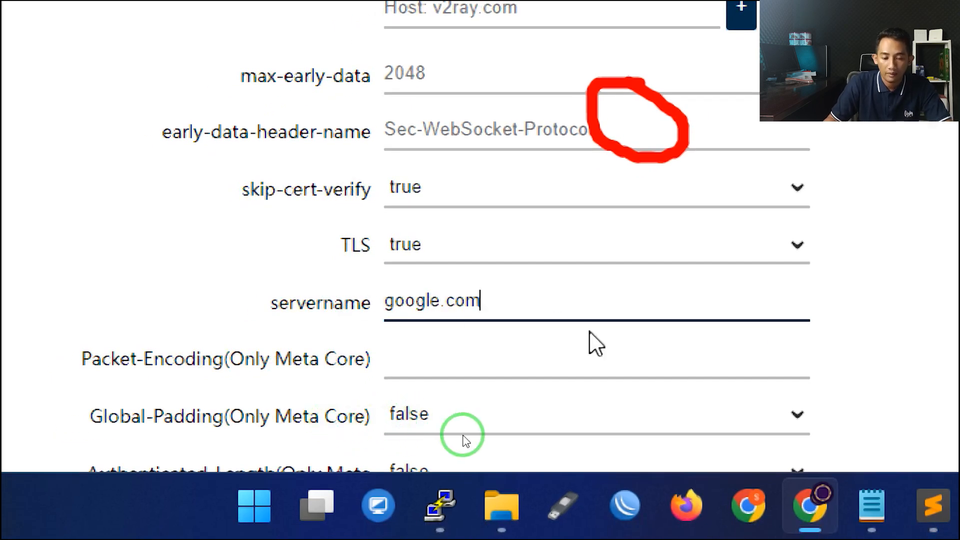
left_click_drag(506, 310, 325, 332)
Step: Commit the VMess server's settings and apply the OpenClash server configuration
scroll(349, 368, "down", 15)
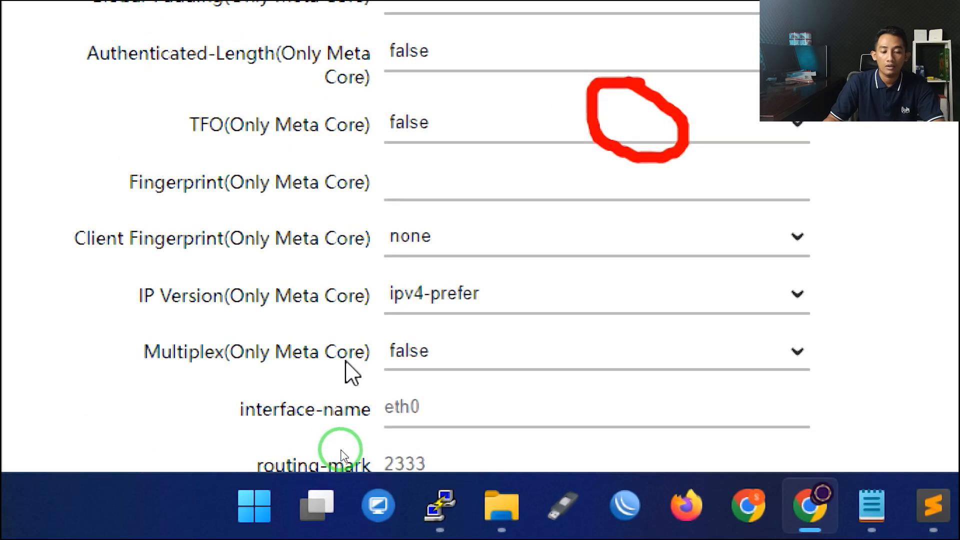
scroll(371, 200, "up", 2)
scroll(382, 245, "down", 1)
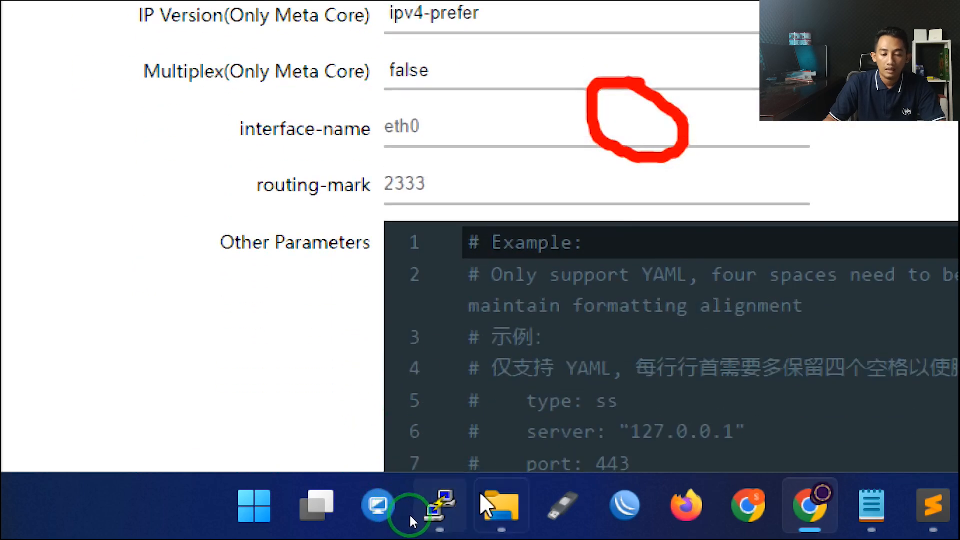
scroll(795, 341, "down", 2)
scroll(57, 416, "down", 4)
scroll(57, 418, "down", 2)
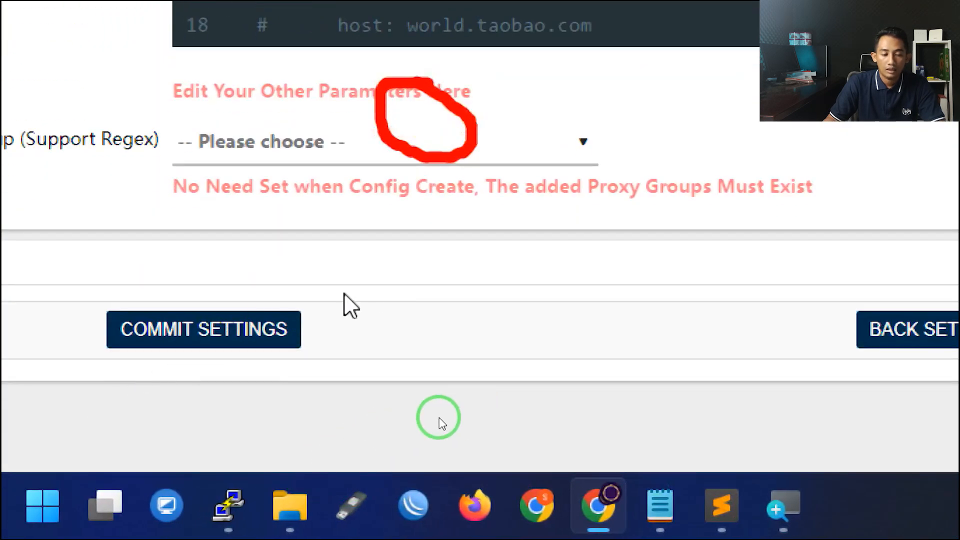
left_click(190, 330)
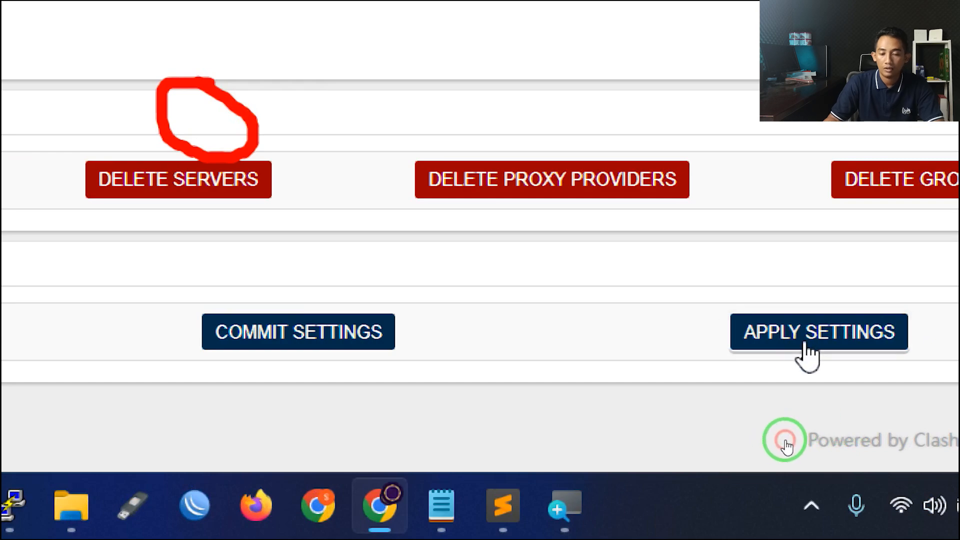
left_click(807, 352)
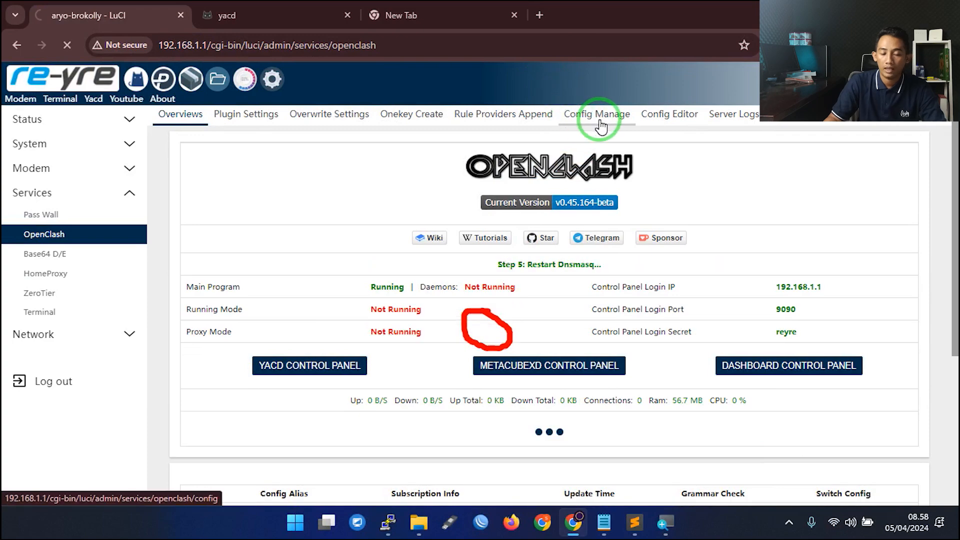
Step: Open the promox.yaml config for editing and copy the whole VMESS-WS proxy block, from its name line through the smux setting
left_click(602, 113)
scroll(467, 351, "down", 15)
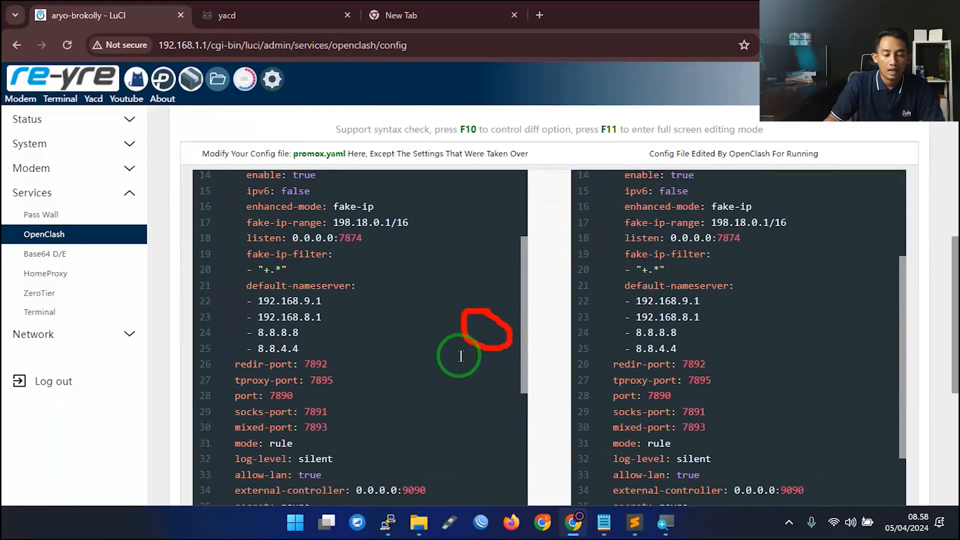
scroll(451, 357, "down", 10)
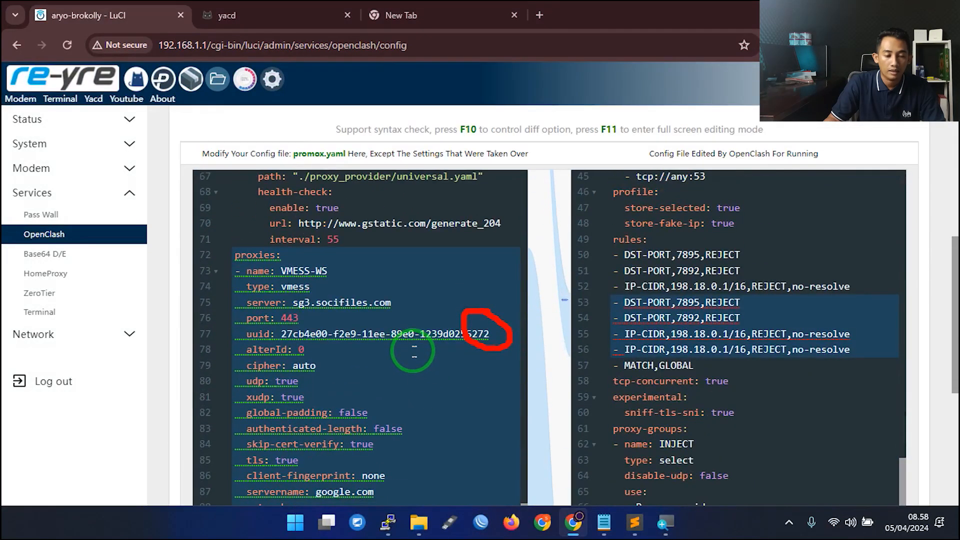
scroll(304, 304, "down", 1)
scroll(304, 304, "down", 1)
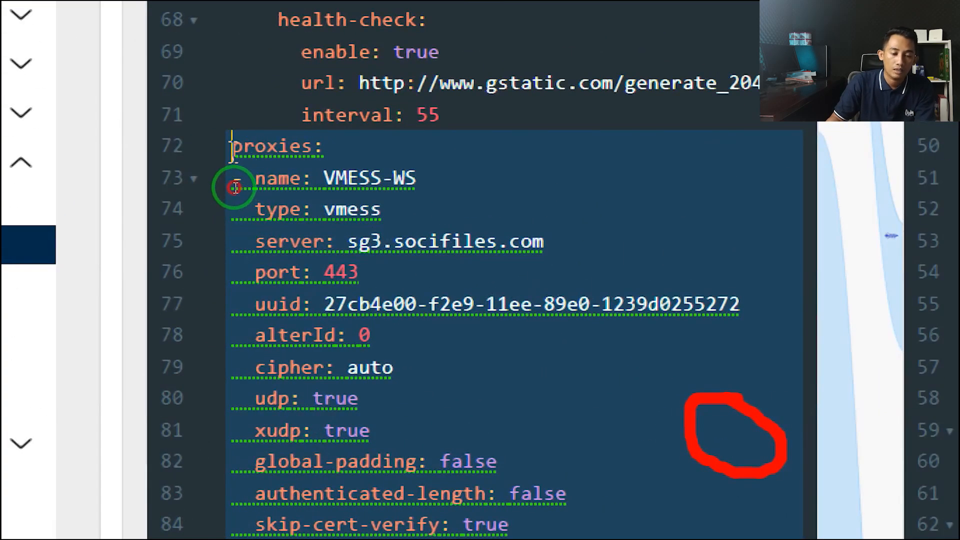
left_click(241, 212)
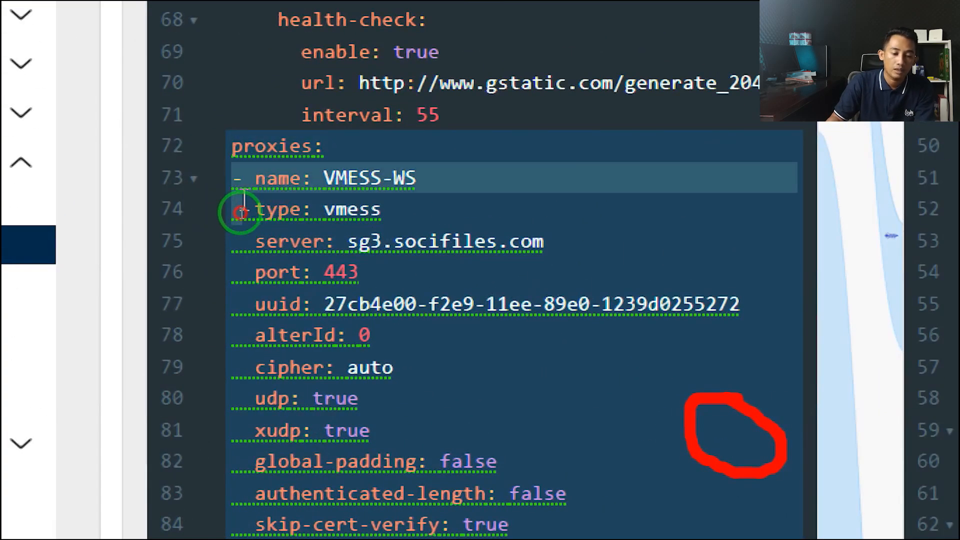
left_click_drag(241, 211, 316, 491)
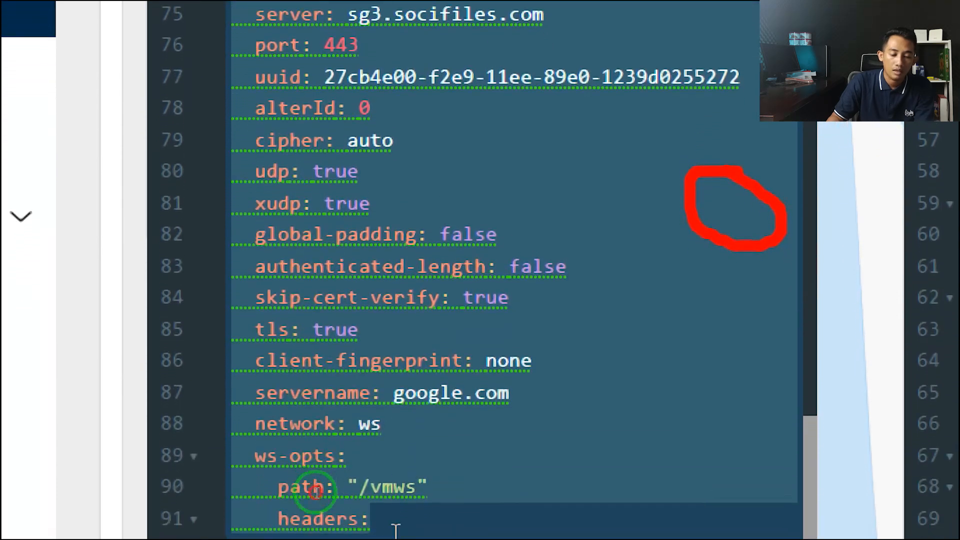
left_click_drag(395, 529, 472, 439)
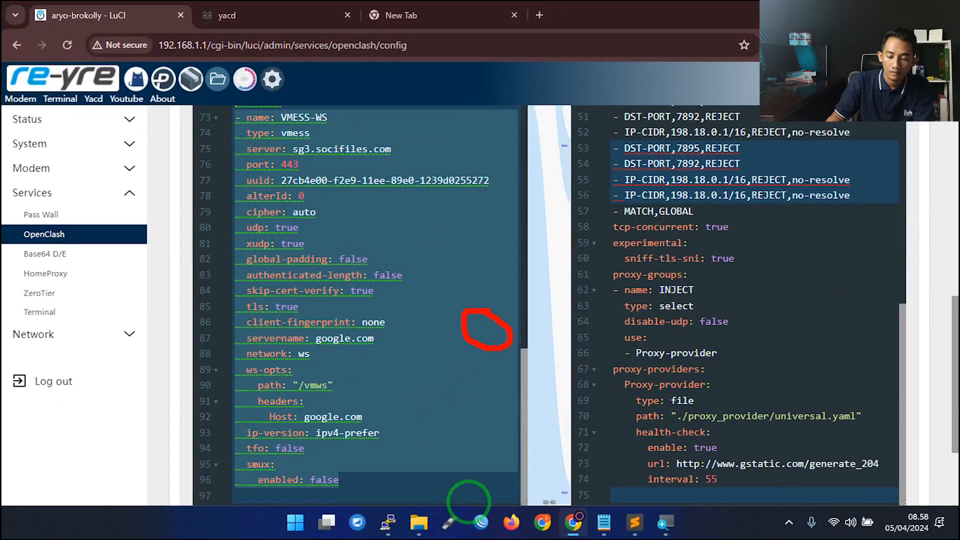
Step: Switch to Notepad and paste the copied VMESS-WS block into a new empty document
left_click(604, 522)
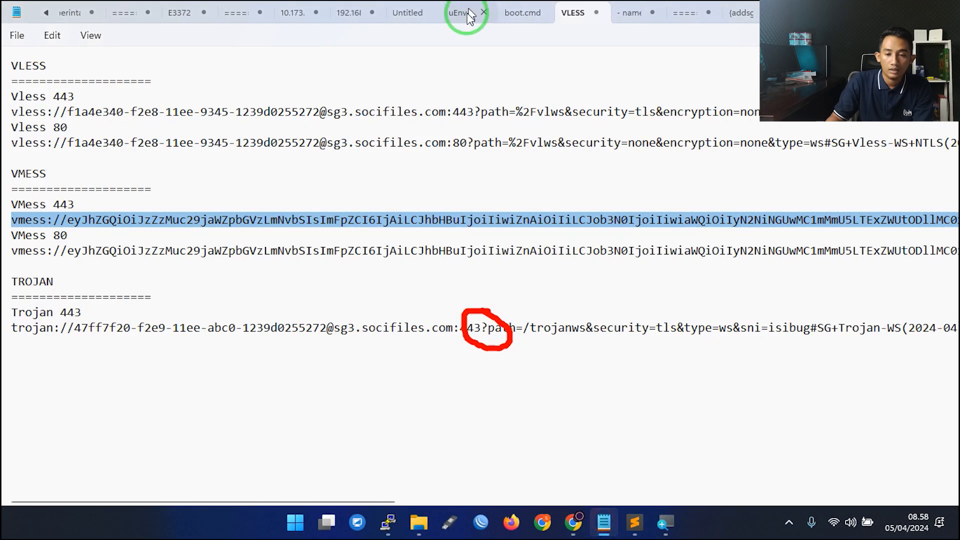
left_click(691, 12)
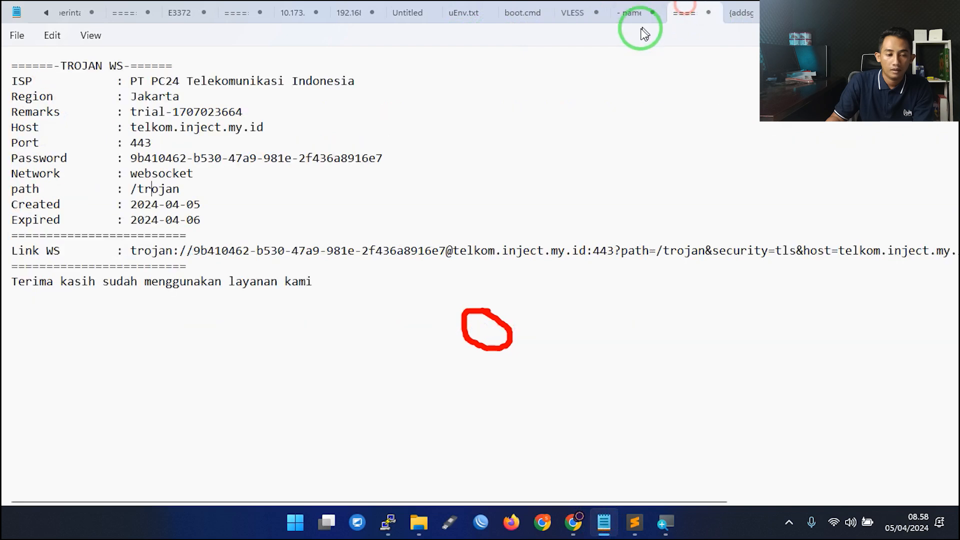
left_click(631, 12)
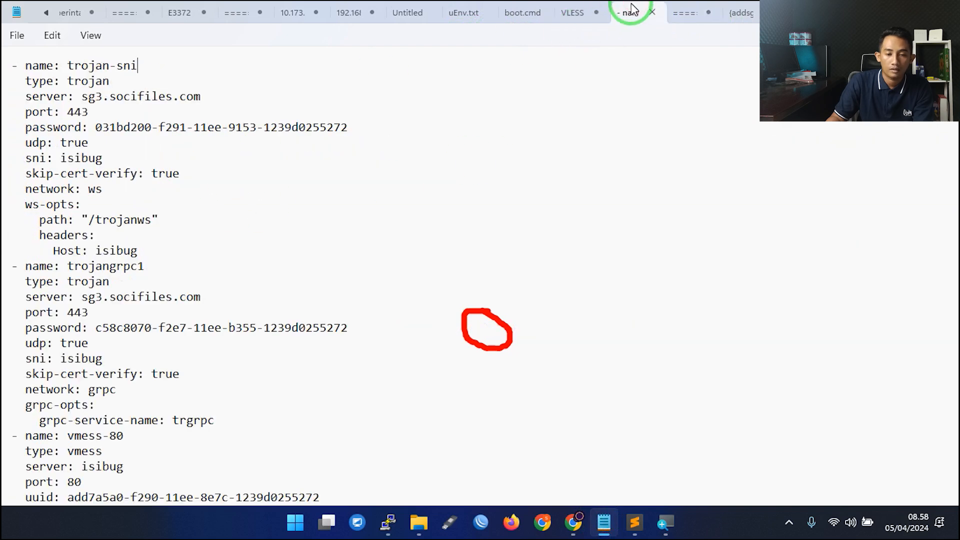
left_click(684, 10)
left_click(810, 12)
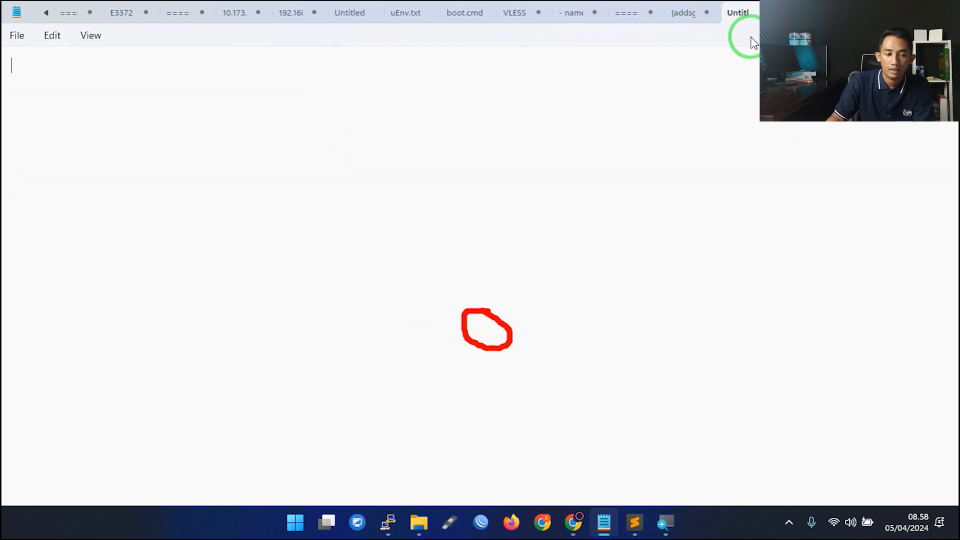
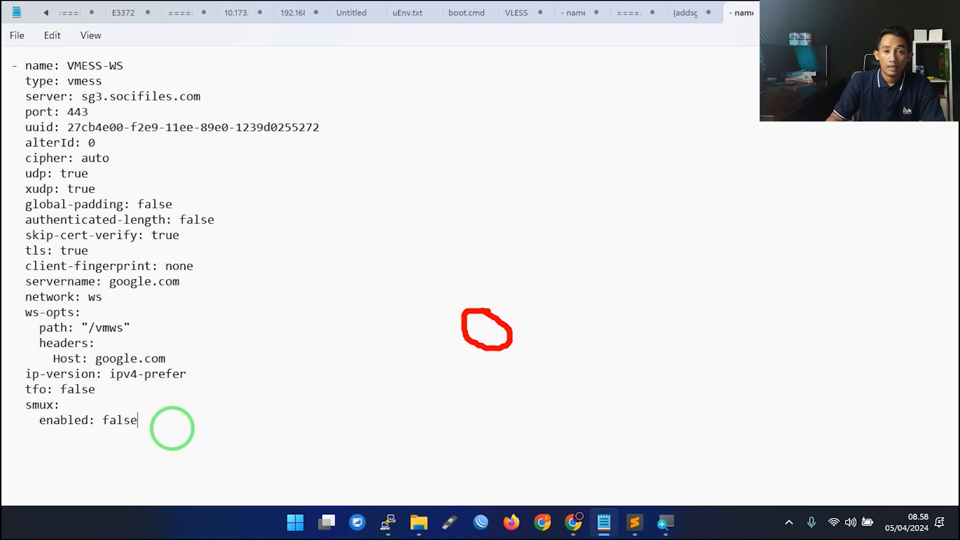
Step: Delete the ip-version, tfo and smux lines from the pasted block and cut the remaining VMess entry
left_click_drag(171, 428, 11, 378)
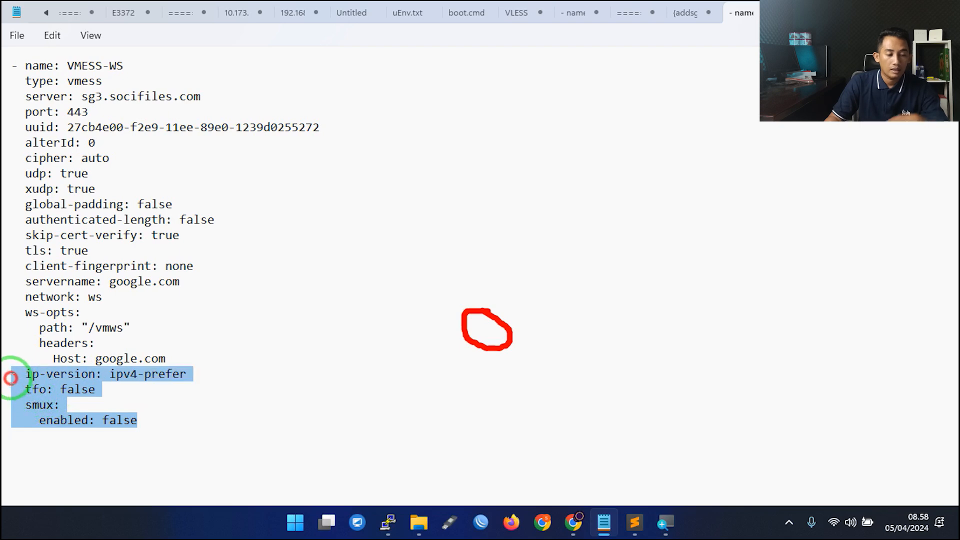
key("BackSpace")
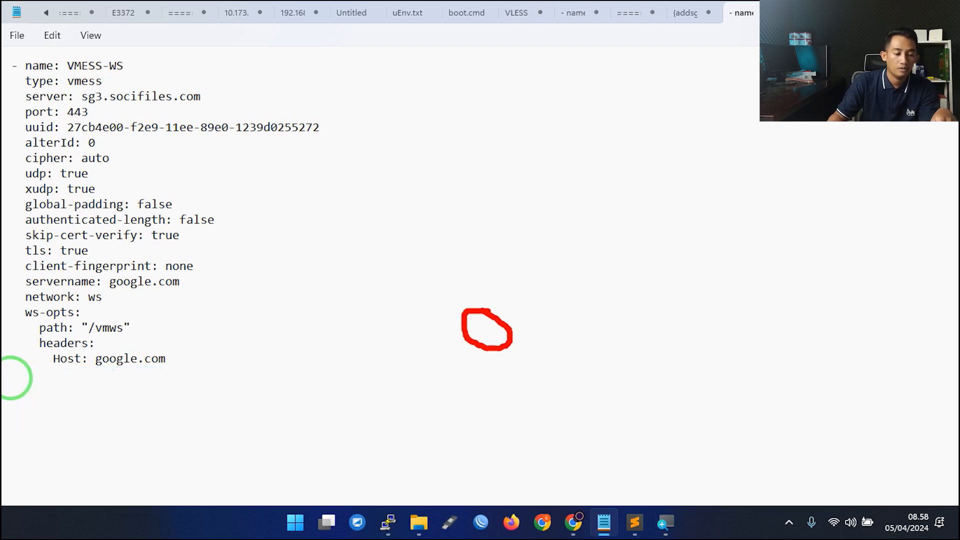
left_click_drag(178, 355, 4, 54)
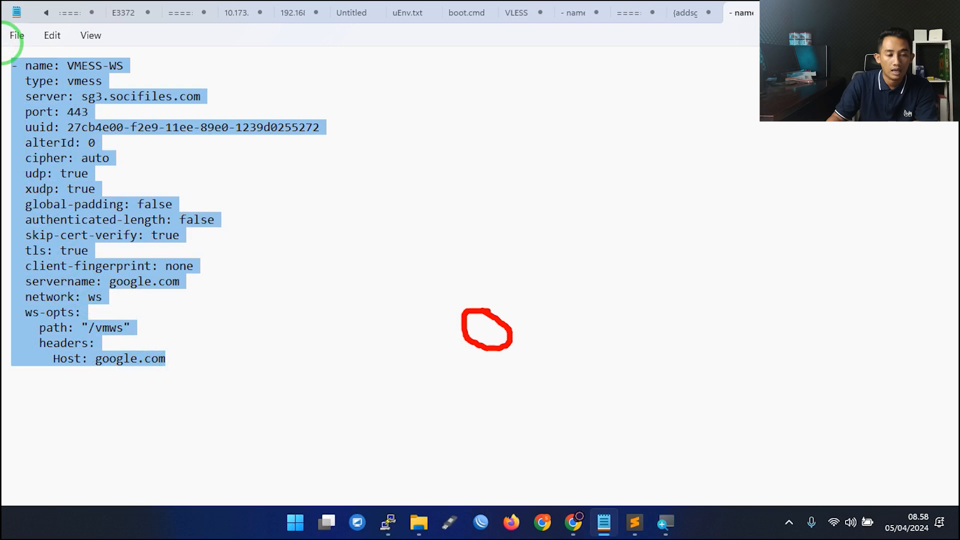
key("ctrl+x")
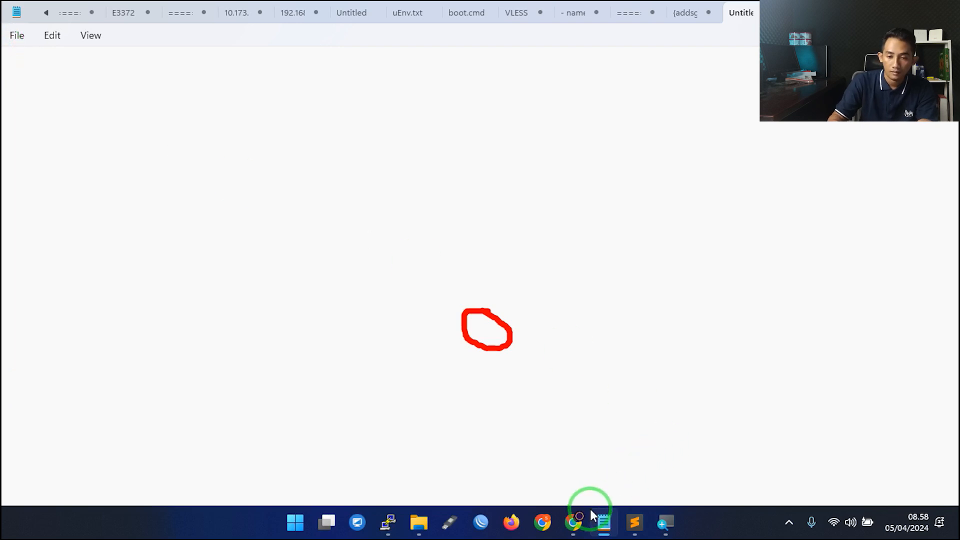
Step: Switch back to OpenClash in Chrome and open universal.yaml from the proxy_provider folder for editing
left_click(574, 521)
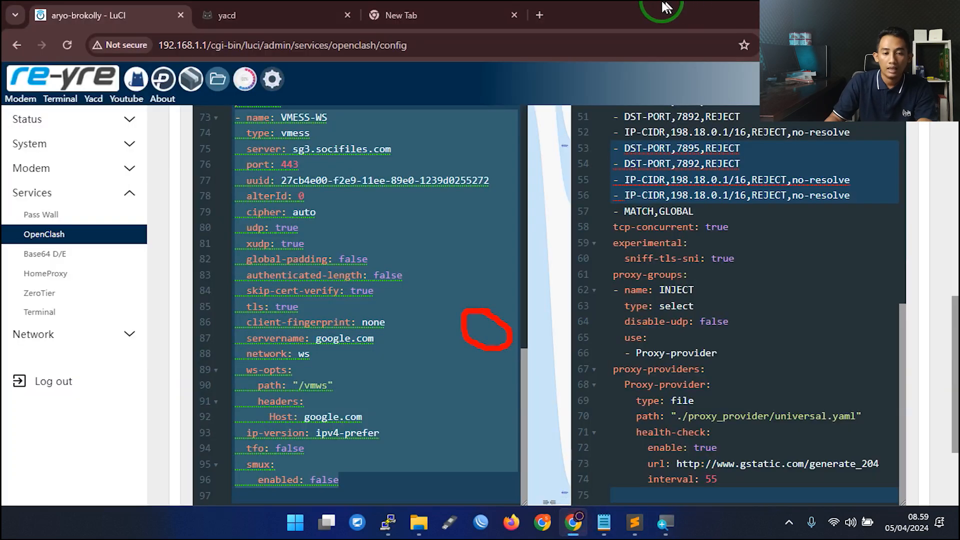
left_click(955, 189)
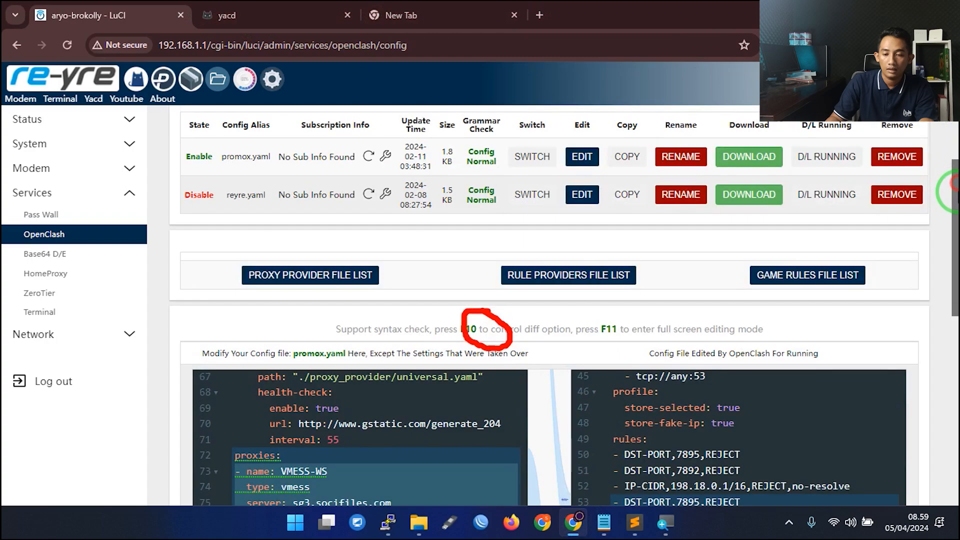
left_click_drag(954, 188, 954, 131)
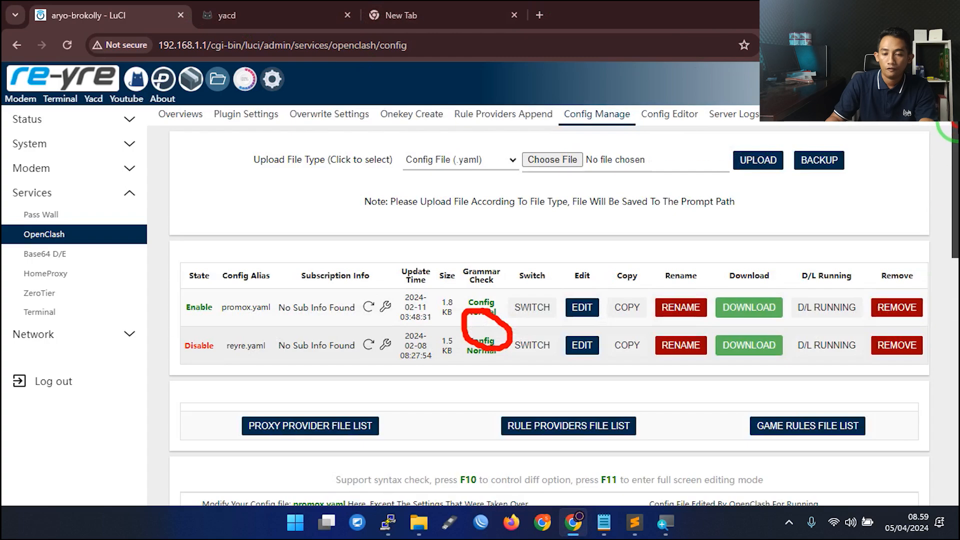
left_click(669, 115)
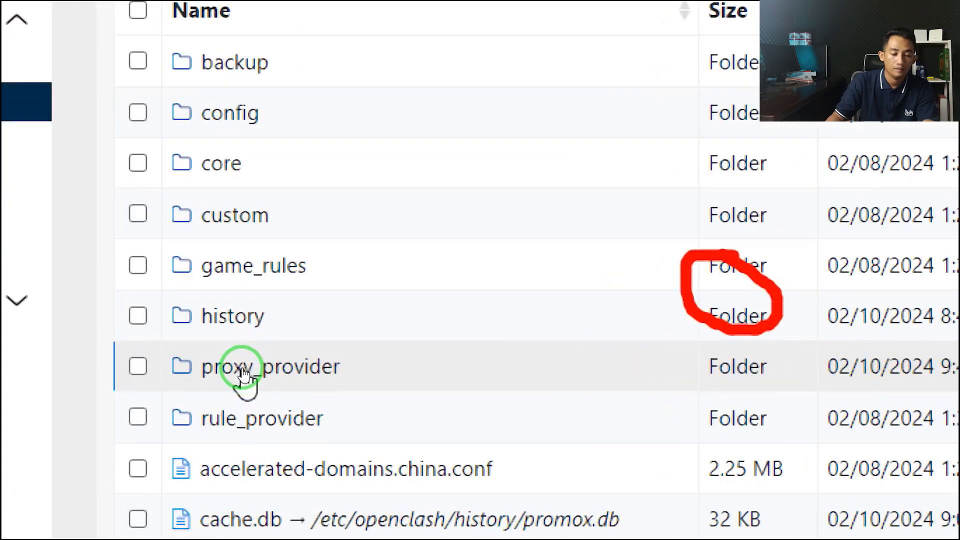
left_click(242, 370)
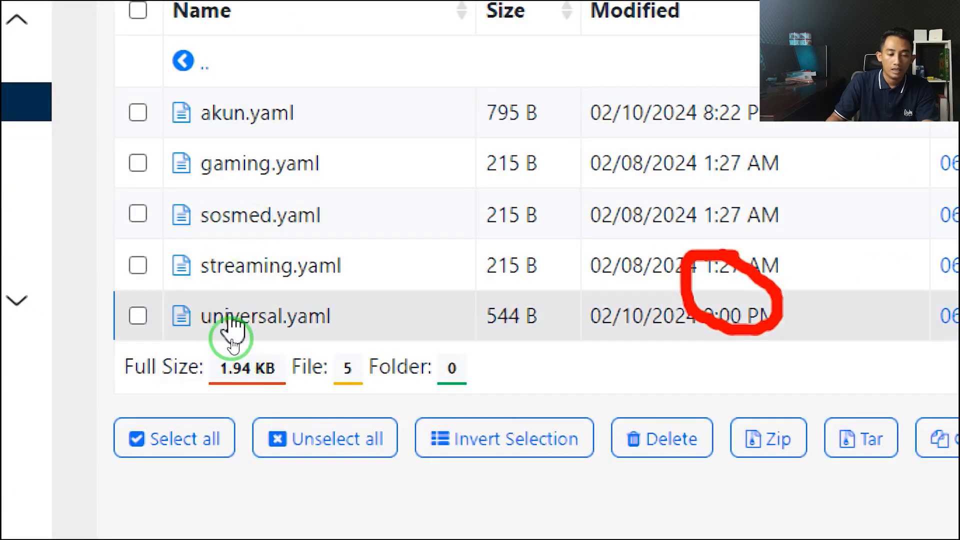
left_click(226, 327)
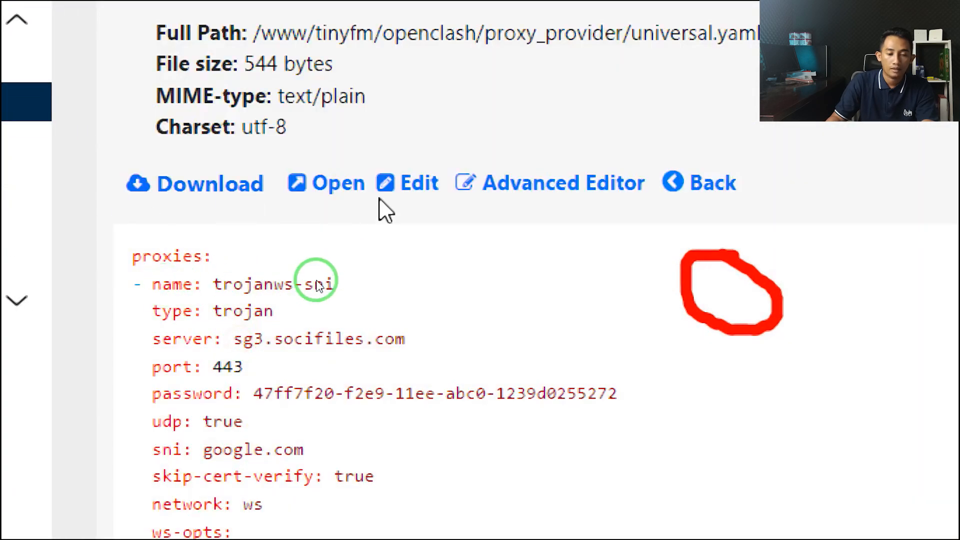
left_click(418, 184)
Step: Append the cut VMess entry after the trojanws-bolak2 proxy in universal.yaml and rename it VMESS-WS-SSL
scroll(420, 182, "down", 2)
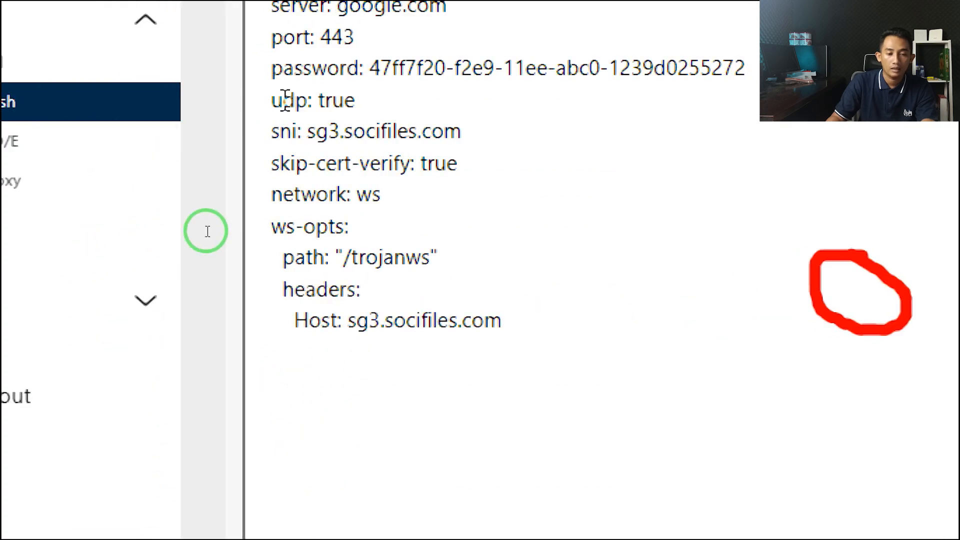
scroll(207, 37, "up", 2)
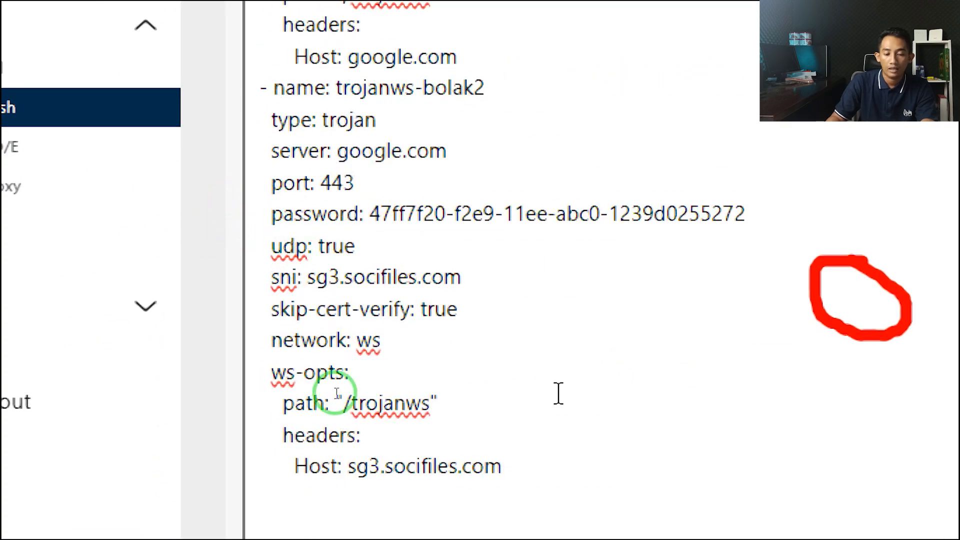
key("Return")
key("ctrl+v")
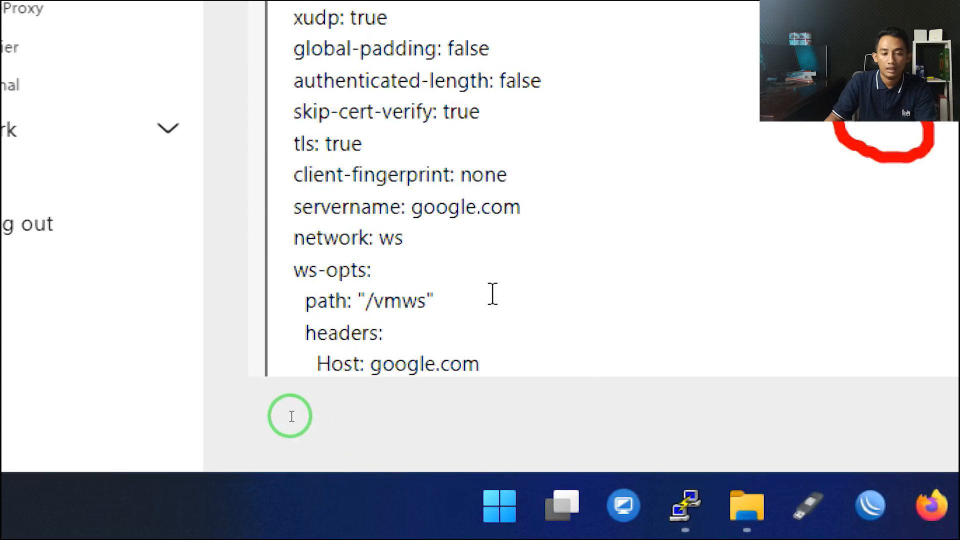
scroll(511, 293, "up", 5)
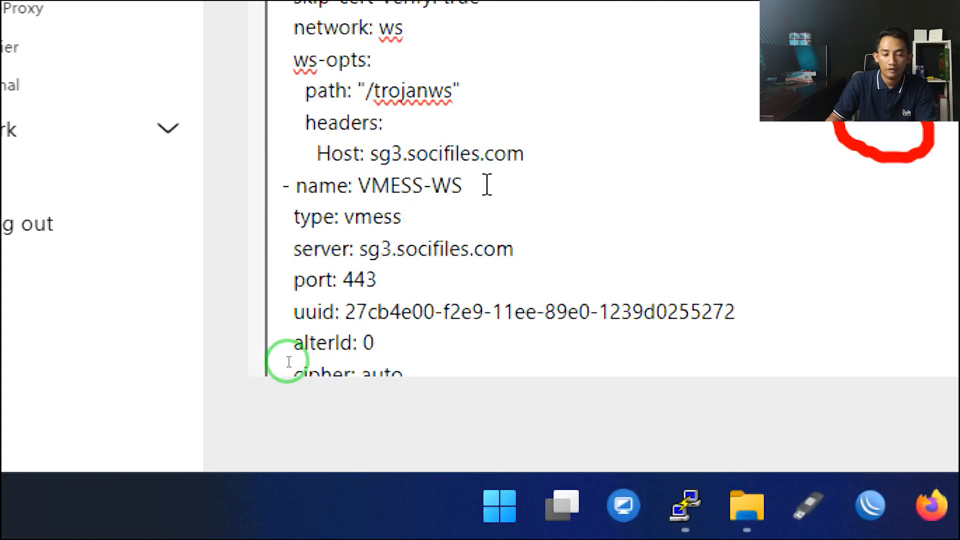
type("-SSL")
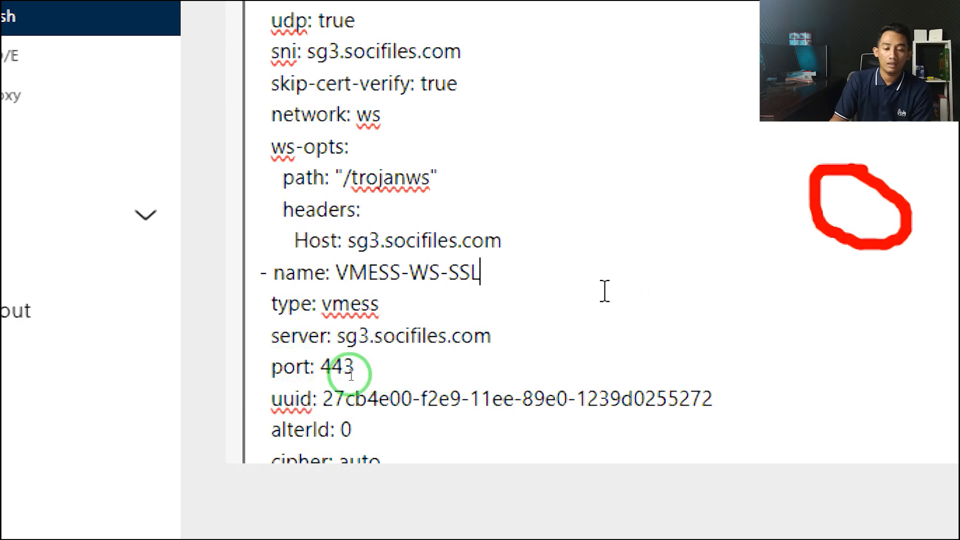
left_click(497, 337)
left_click_drag(497, 338, 339, 342)
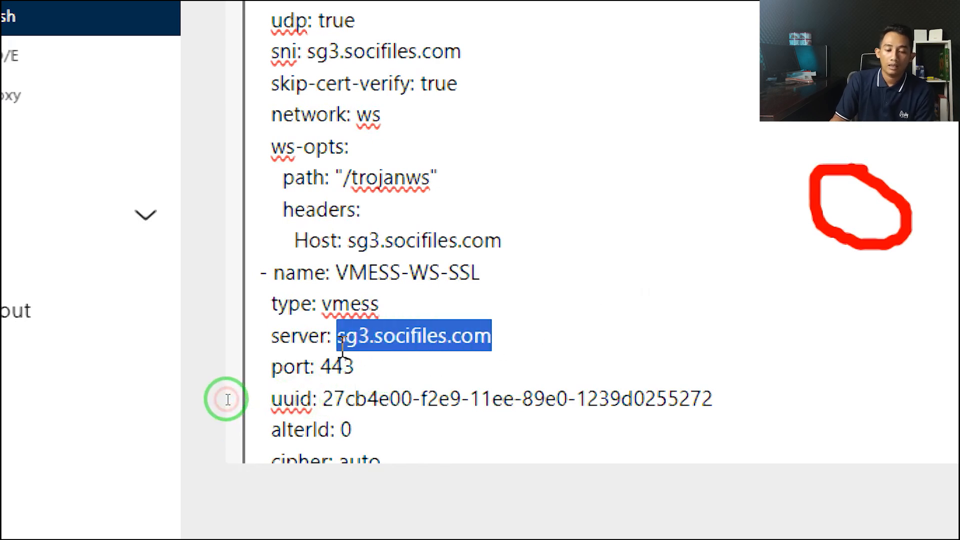
Step: Try removing the xudp, global-padding and authenticated-length lines from the VMESS-WS-SSL entry, then undo the deletion
scroll(524, 337, "down", 3)
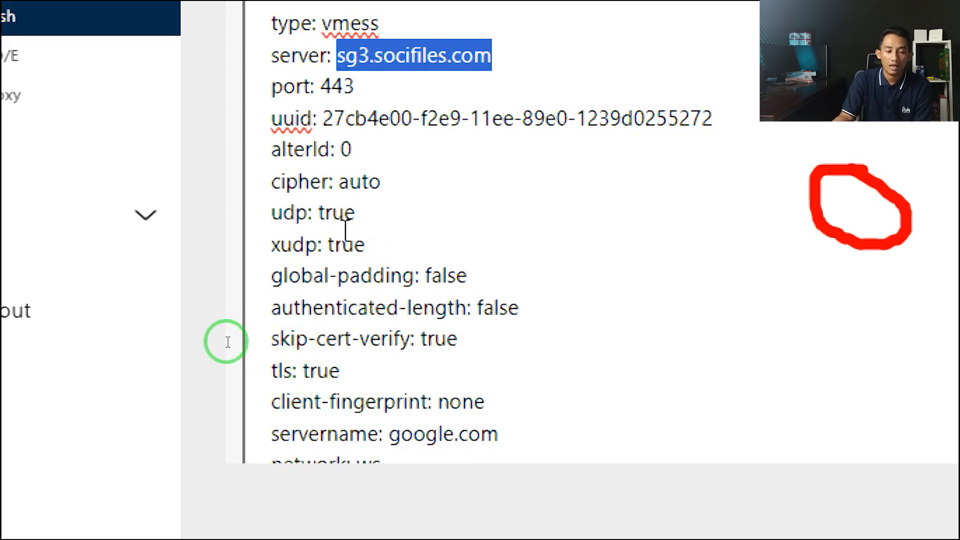
left_click_drag(272, 245, 422, 245)
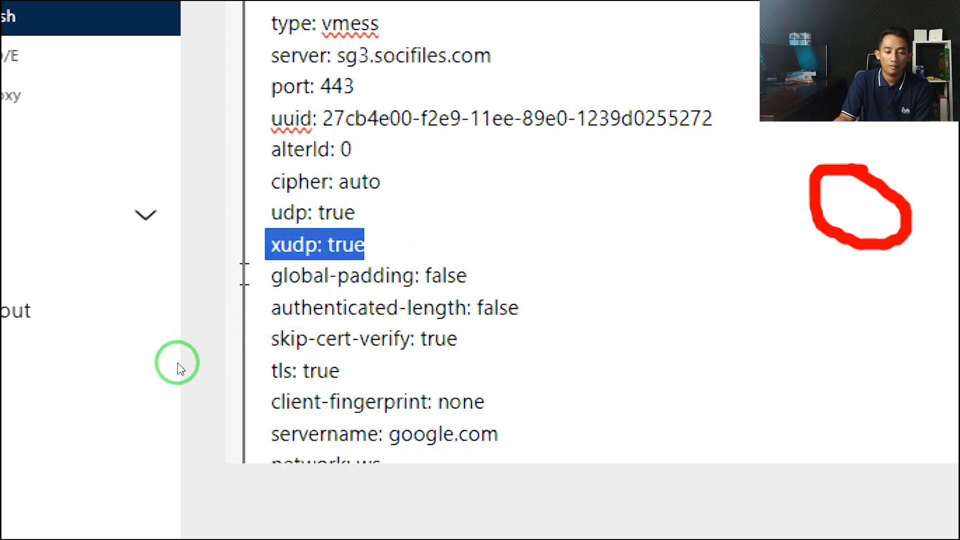
left_click(357, 286)
left_click_drag(488, 286, 223, 248)
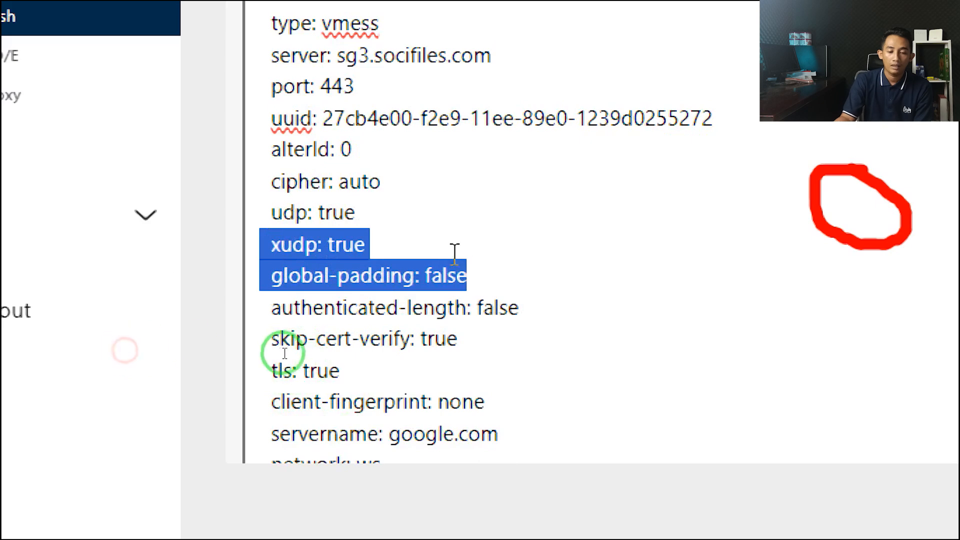
left_click_drag(569, 306, 271, 275)
left_click_drag(272, 275, 257, 250)
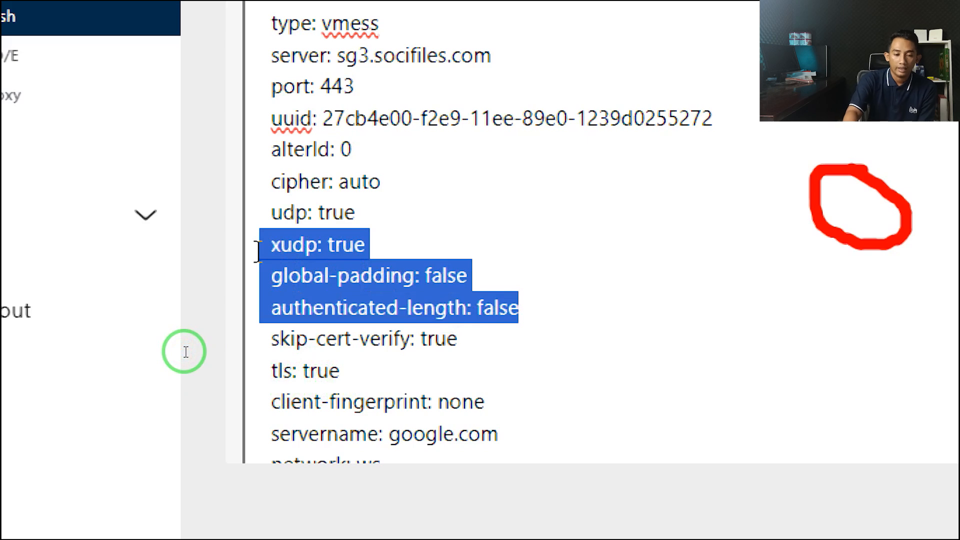
key("BackSpace")
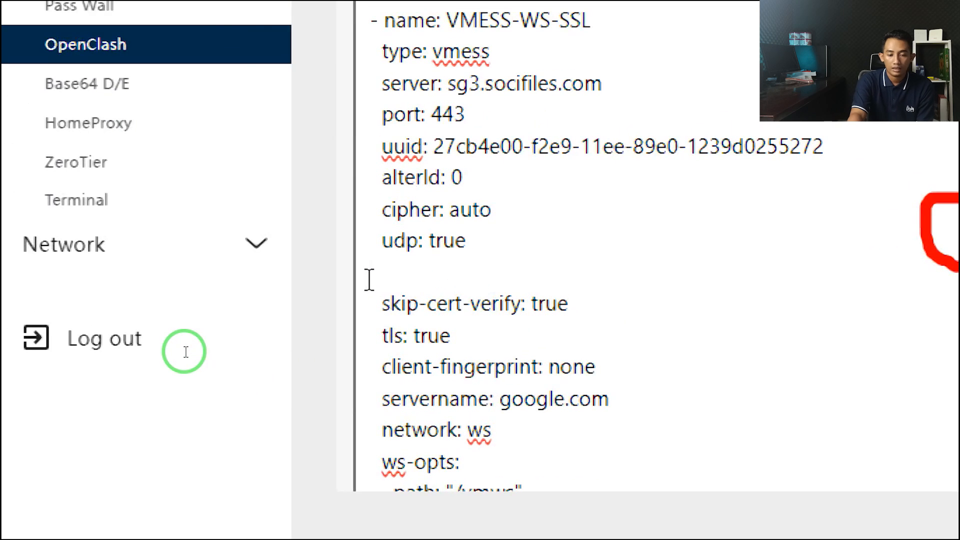
key("BackSpace")
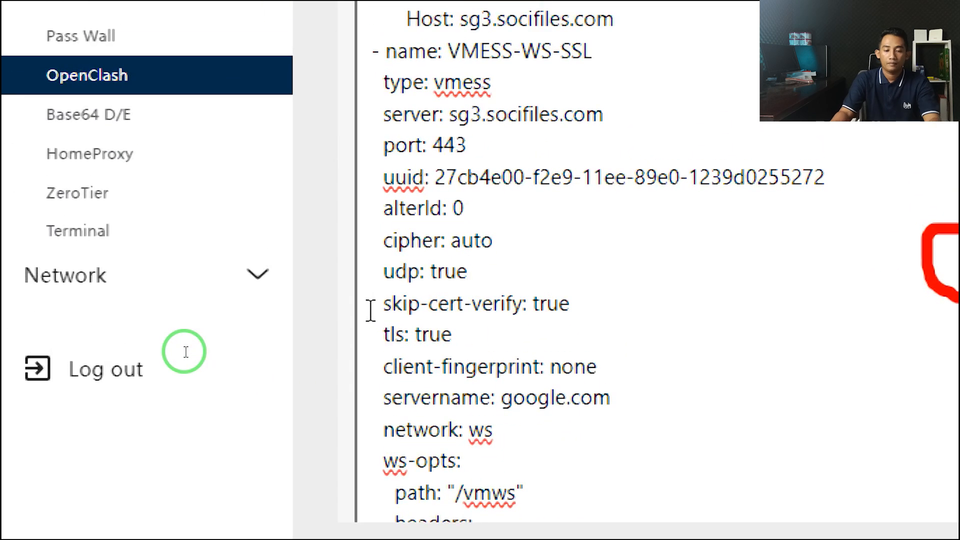
key("ctrl+z")
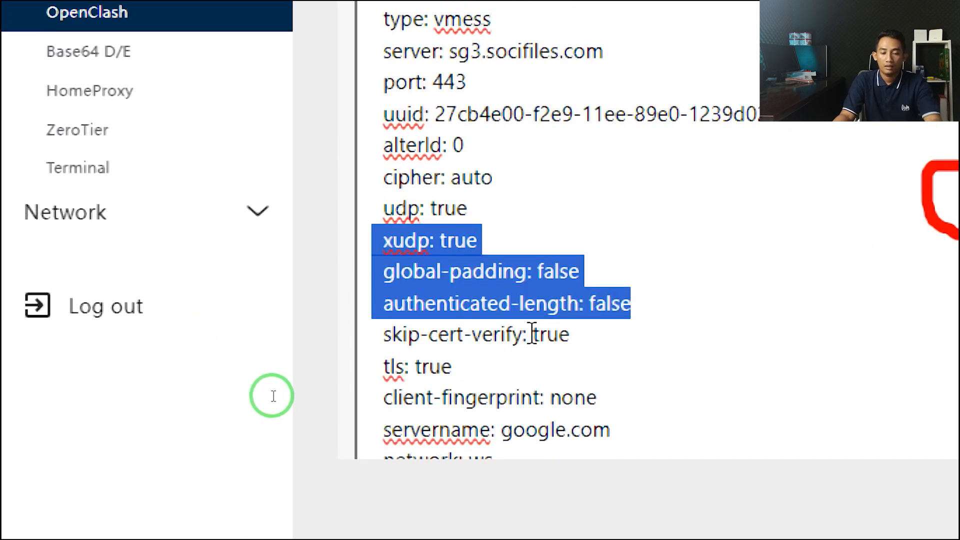
Step: Select the client-fingerprint line in the VMESS-WS-SSL entry
scroll(607, 316, "down", 3)
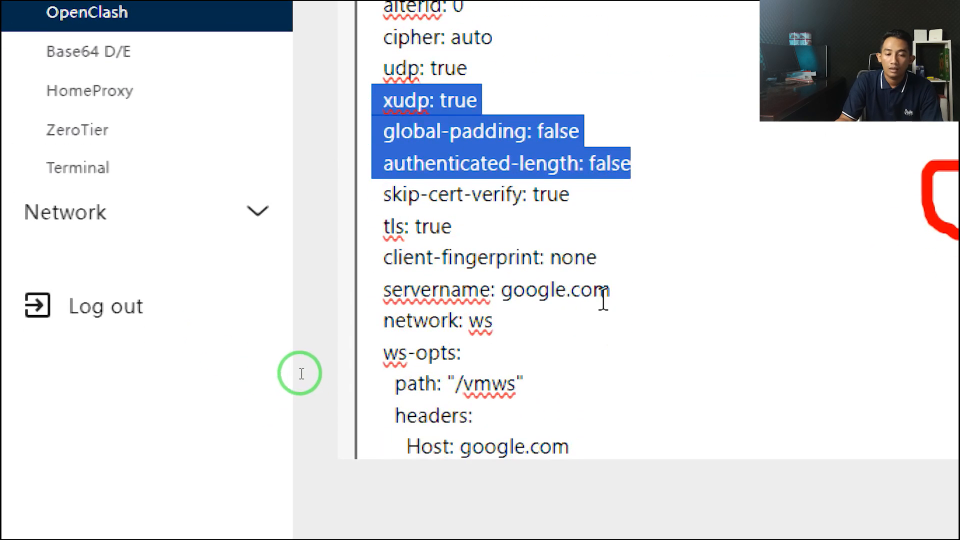
left_click_drag(640, 266, 340, 270)
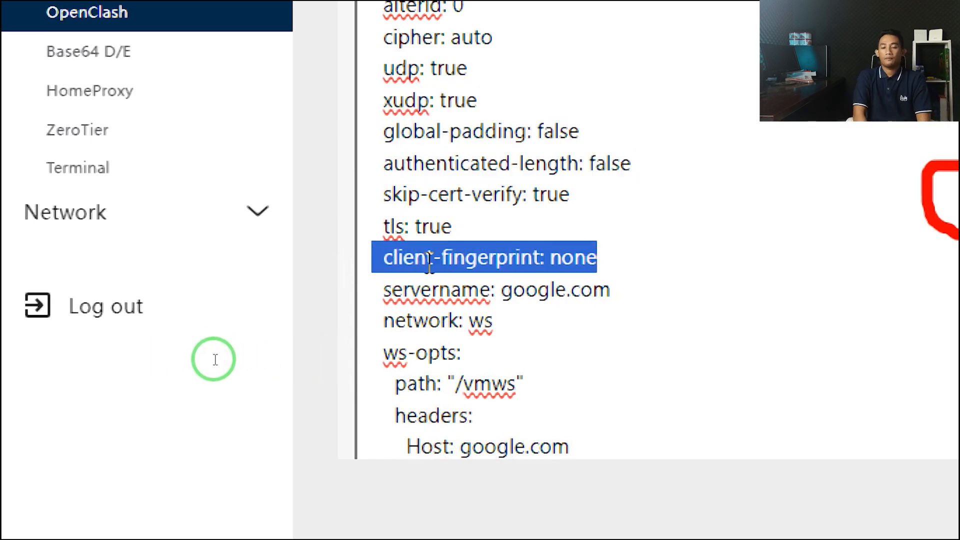
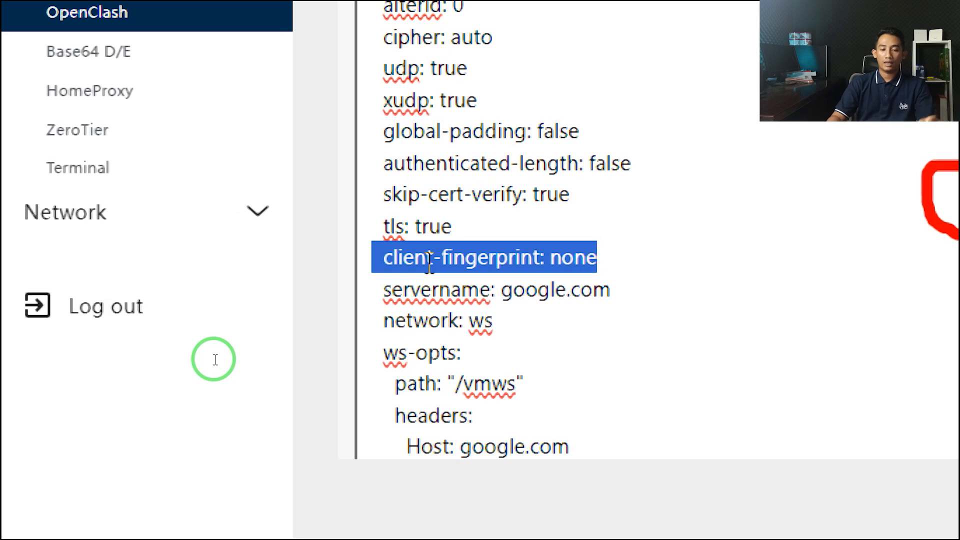
Step: Duplicate the complete VMESS-WS-SSL entry at the end of universal.yaml
scroll(559, 304, "down", 1)
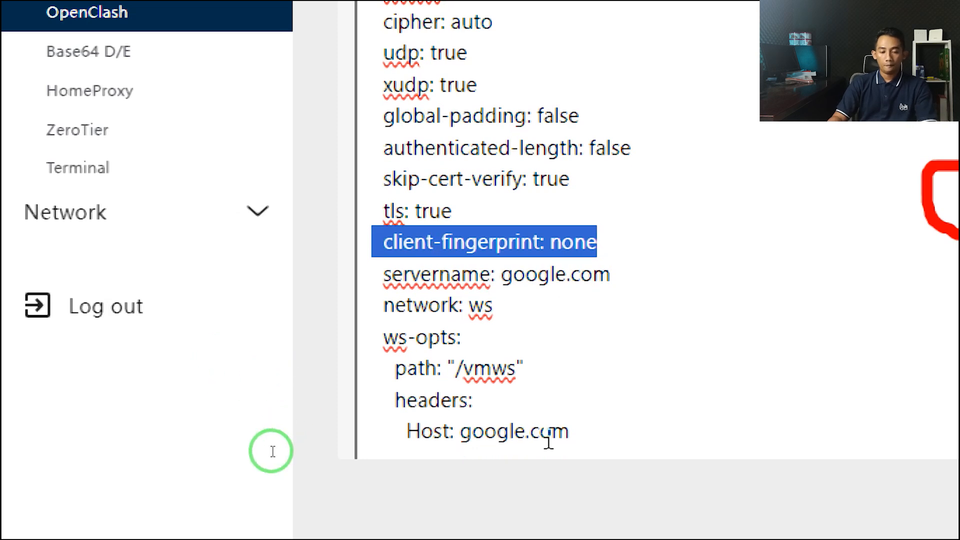
left_click(609, 440)
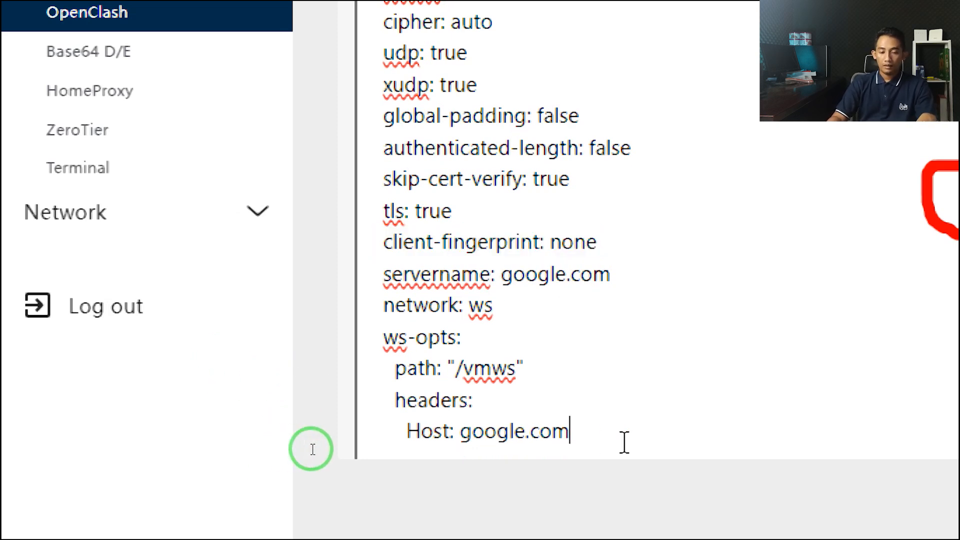
scroll(623, 442, "up", 3)
scroll(623, 442, "up", 6)
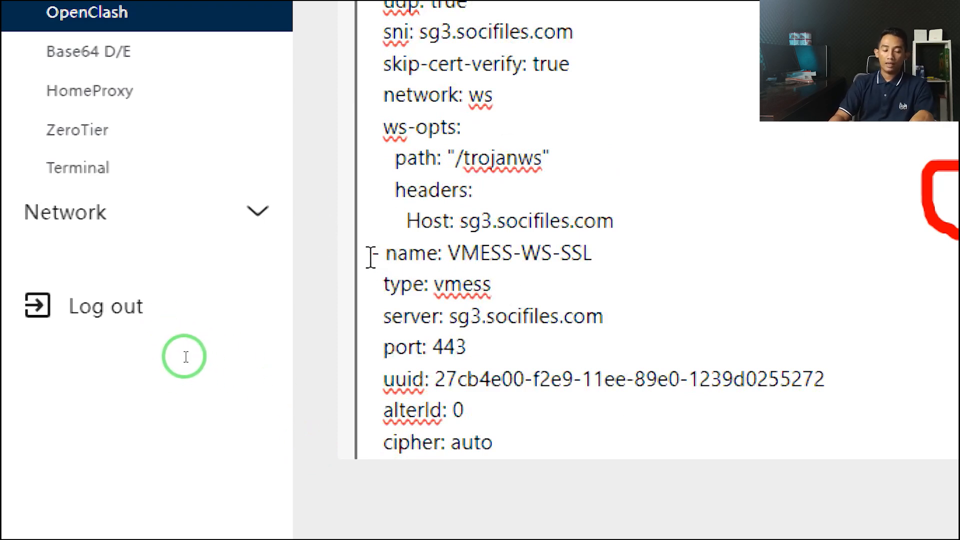
left_click_drag(371, 255, 665, 525)
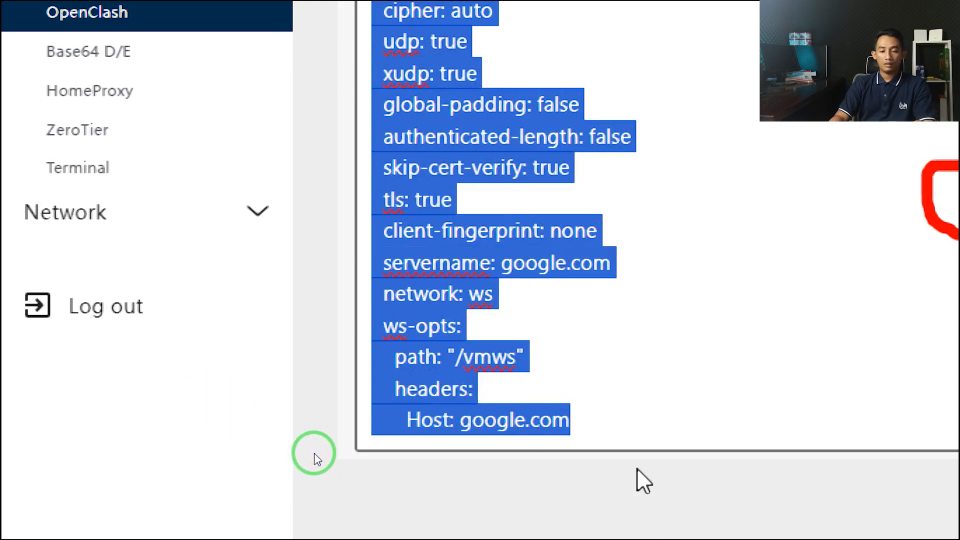
scroll(578, 349, "up", 4)
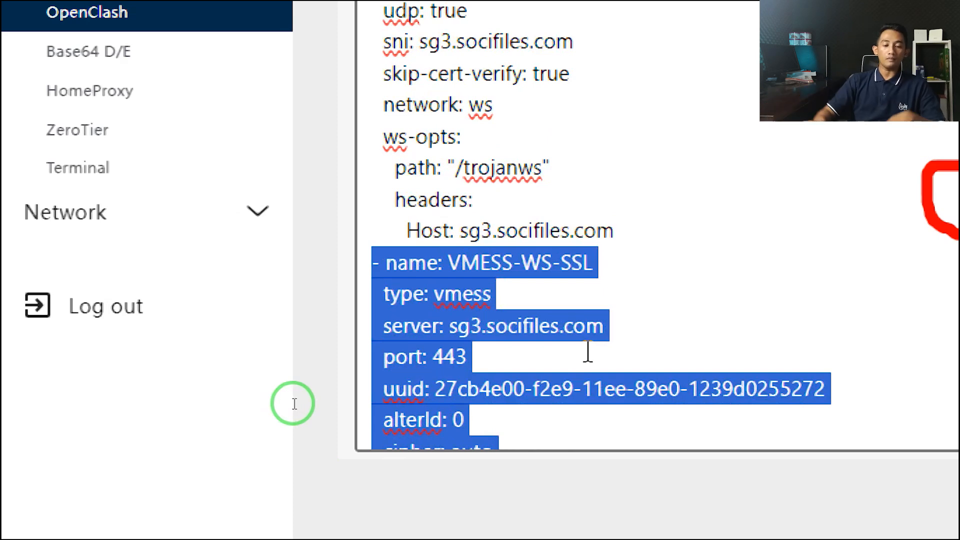
scroll(588, 354, "down", 5)
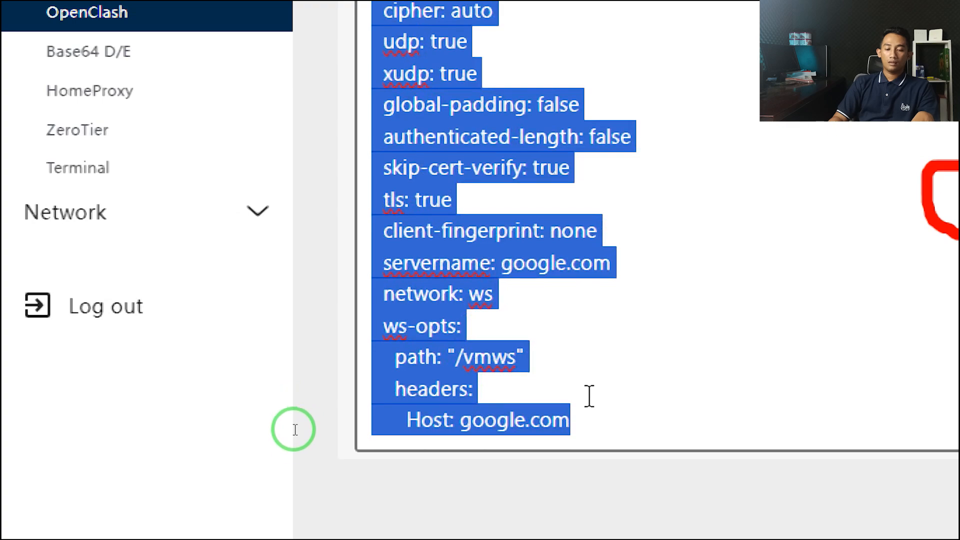
left_click(589, 431)
key("Return")
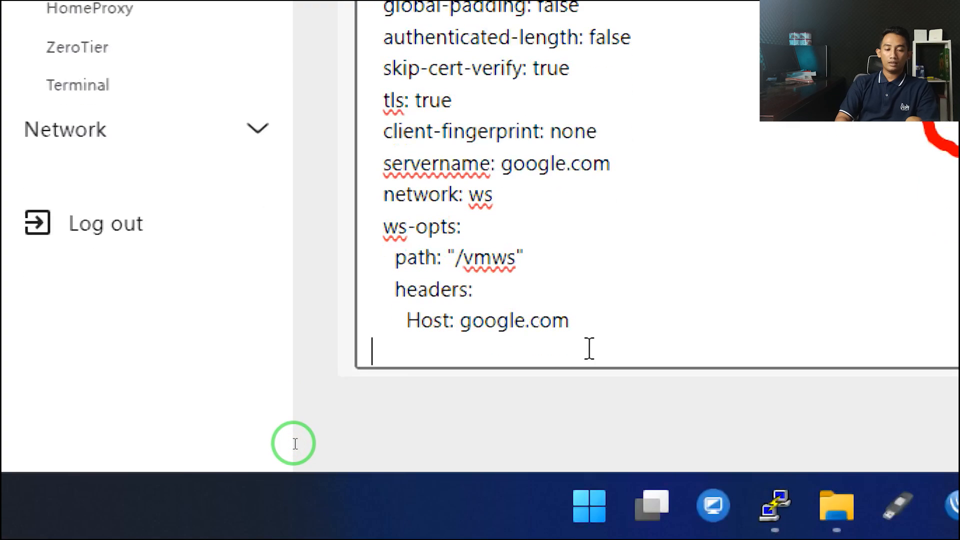
key("BackSpace")
scroll(575, 423, "up", 2)
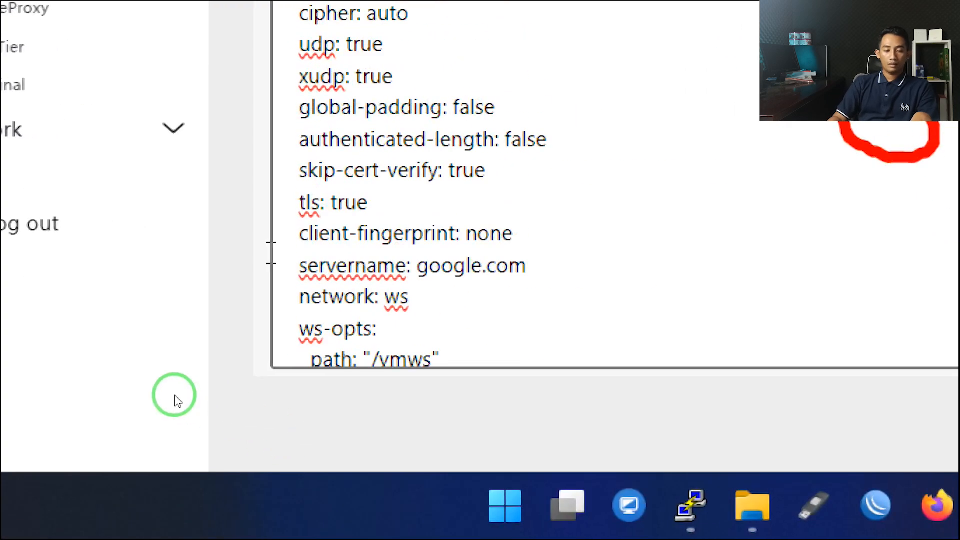
Step: Rename the duplicated VMess entry to VMESS-WS-bolak2 and look through its lines down to the Host header
scroll(422, 313, "down", 3)
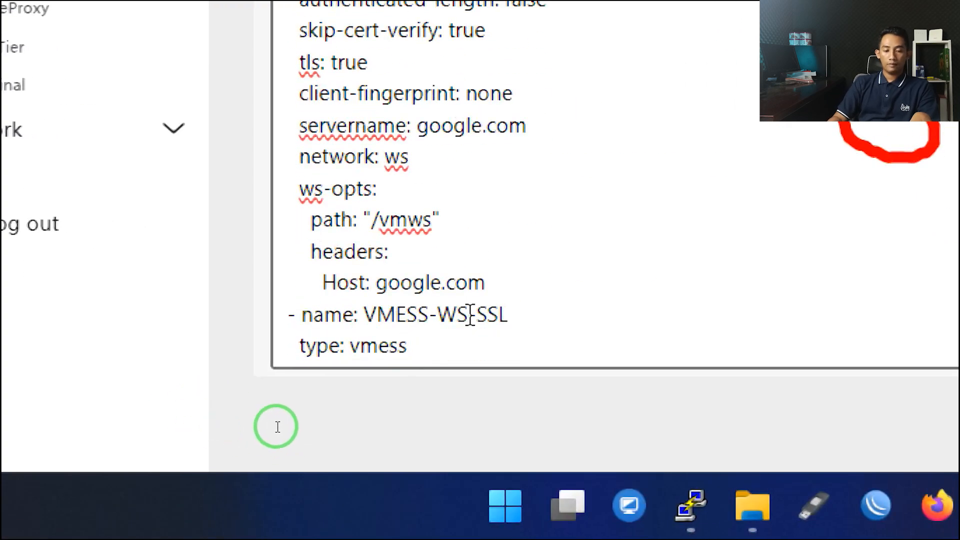
double_click(505, 315)
type("bolak2")
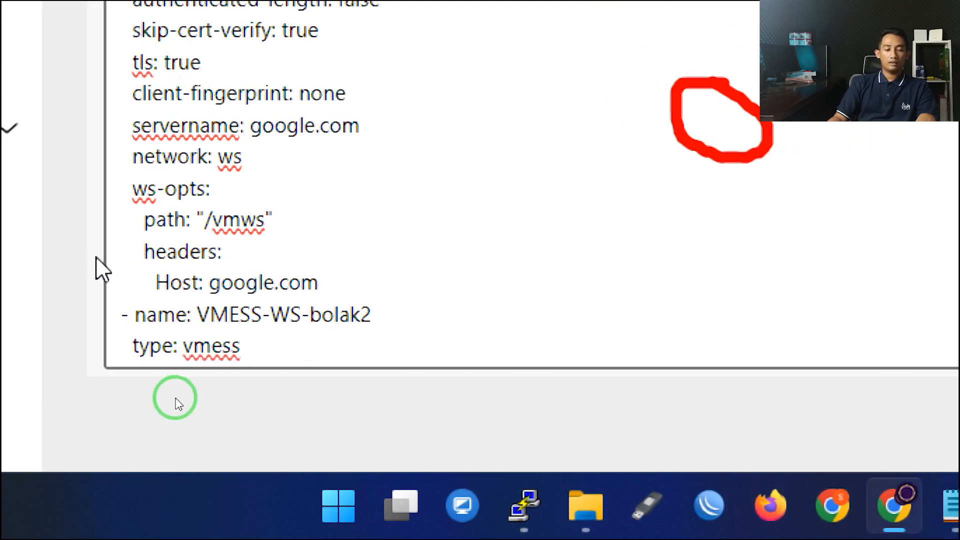
scroll(378, 257, "down", 9)
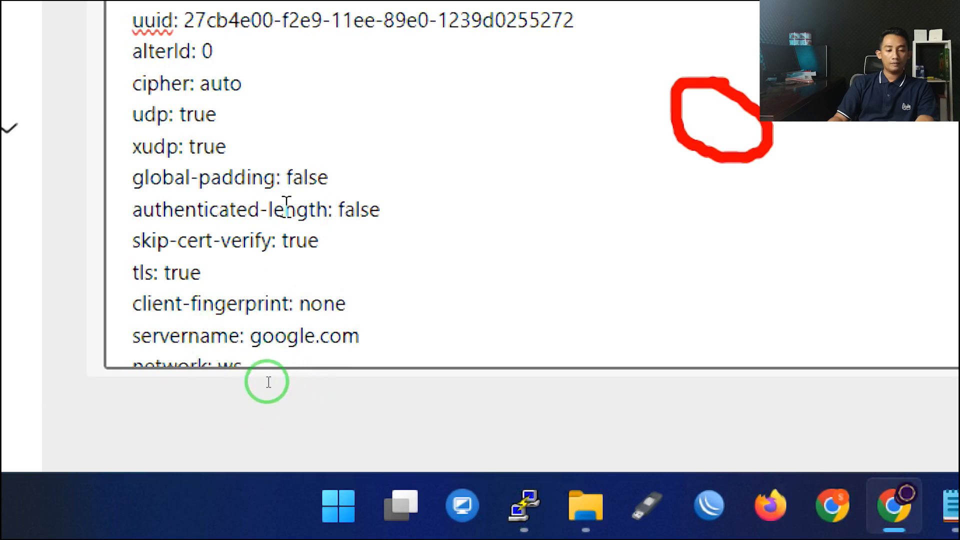
scroll(284, 208, "down", 3)
left_click_drag(127, 178, 407, 196)
left_click_drag(170, 337, 344, 324)
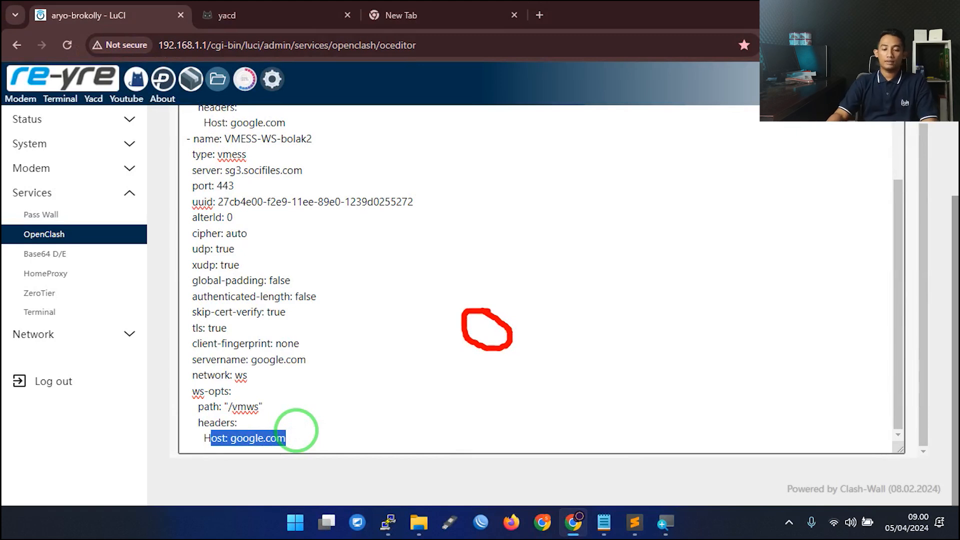
Step: Switch to Notepad and select the VMess 80 link in the VLESS notes
left_click(603, 523)
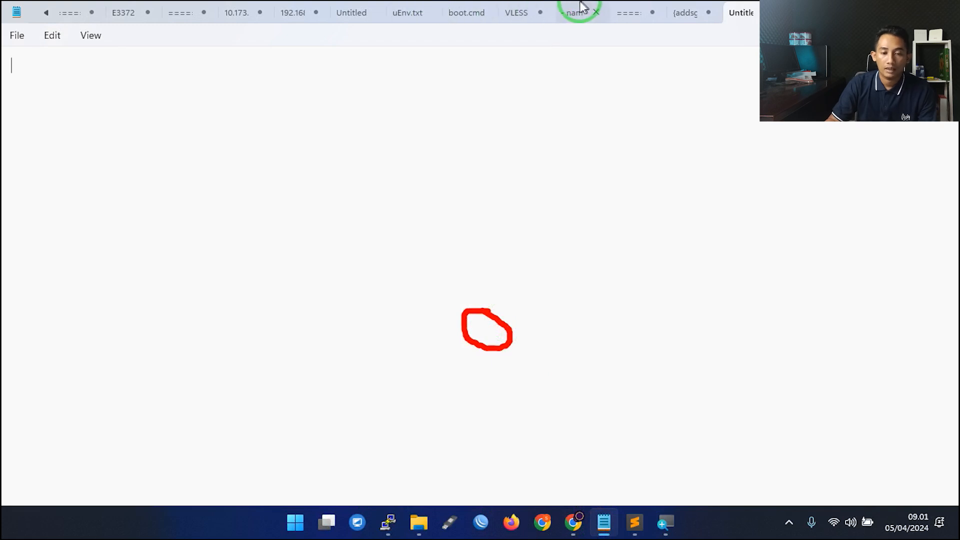
left_click(515, 9)
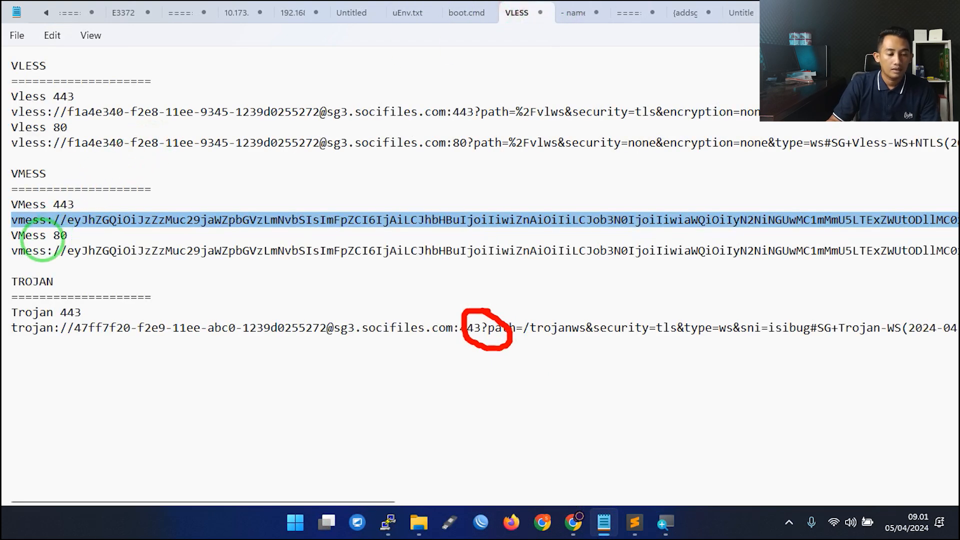
triple_click(3, 251)
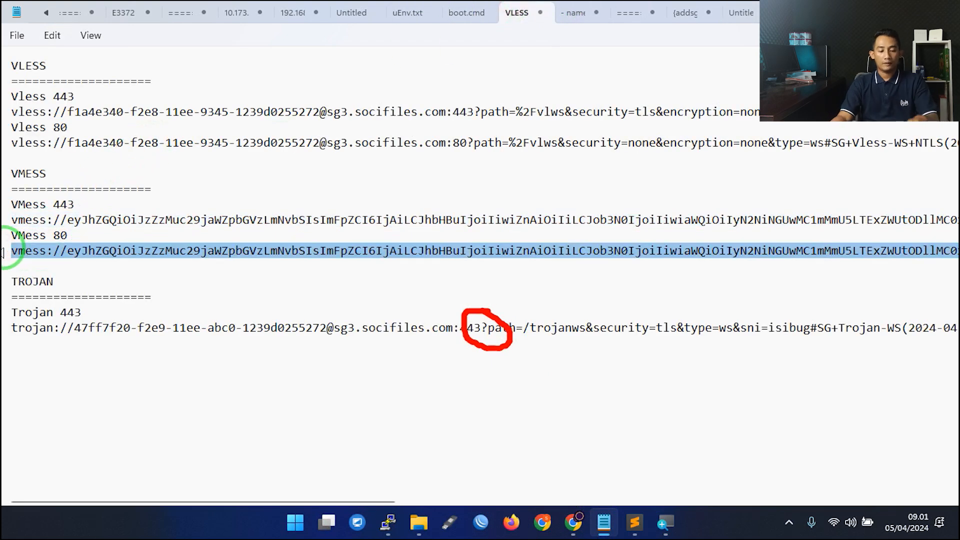
Step: Switch back to Chrome and duplicate the whole VMESS-WS-bolak2 entry at the end of universal.yaml
key("alt+Tab")
left_click(405, 278)
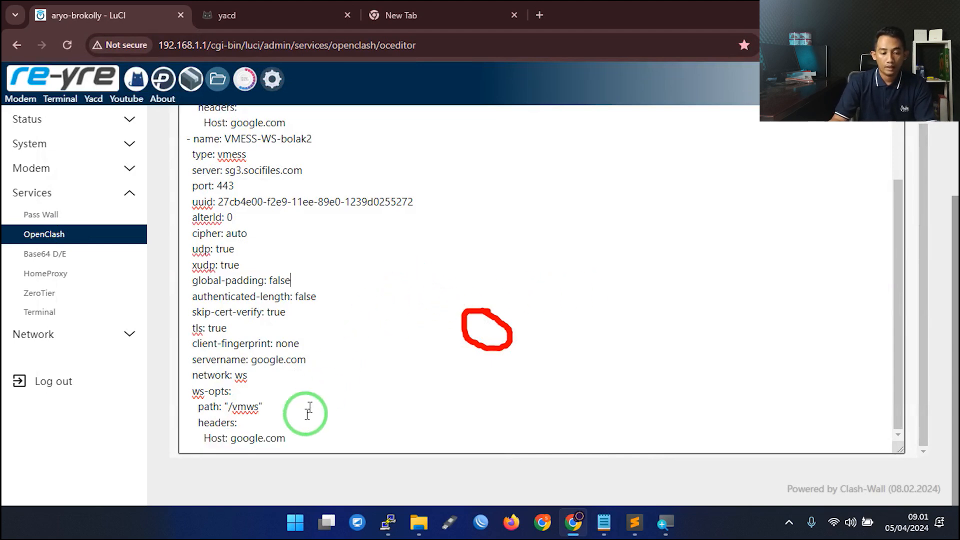
left_click_drag(309, 443, 158, 142)
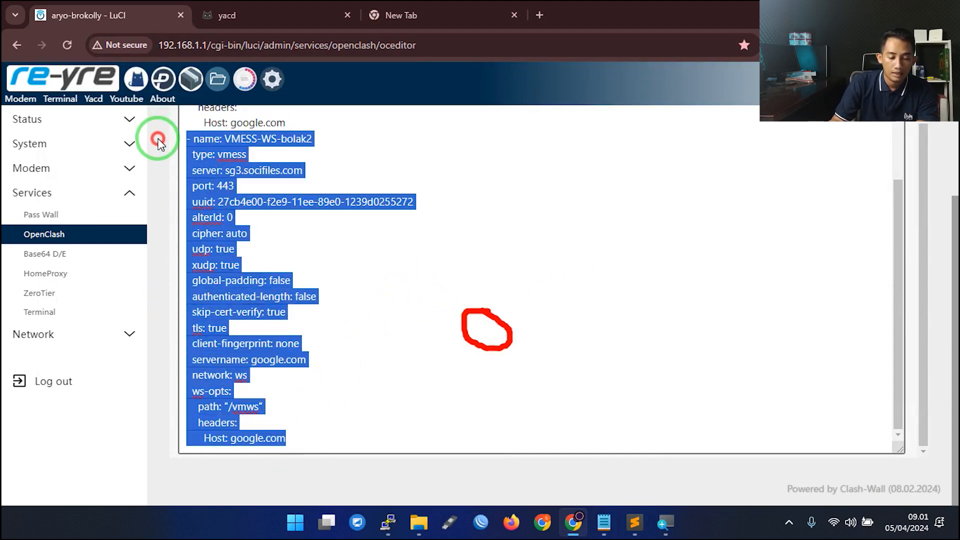
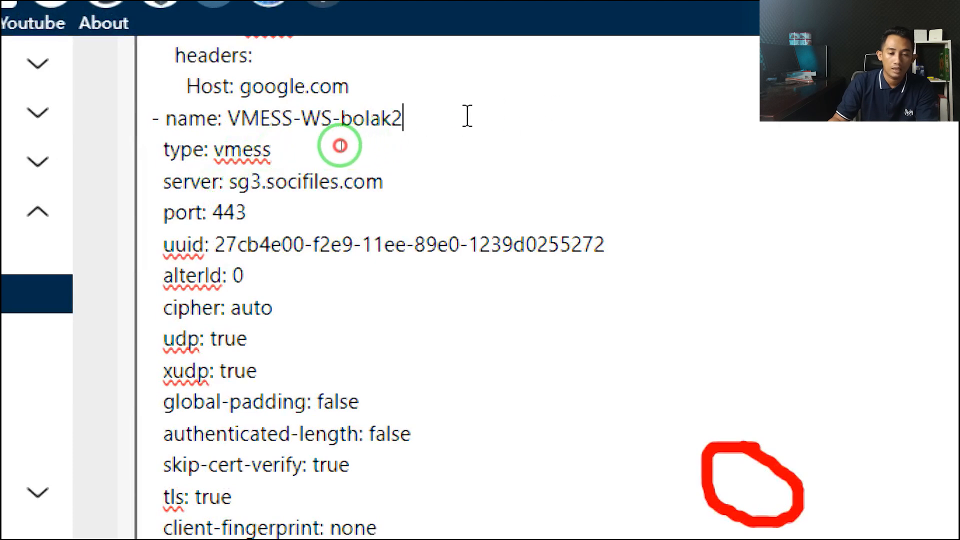
Step: Rename the last VMESS-WS-bolak2 copy to VMESS-WS-80 and set its port to 80
left_click_drag(465, 116, 344, 124)
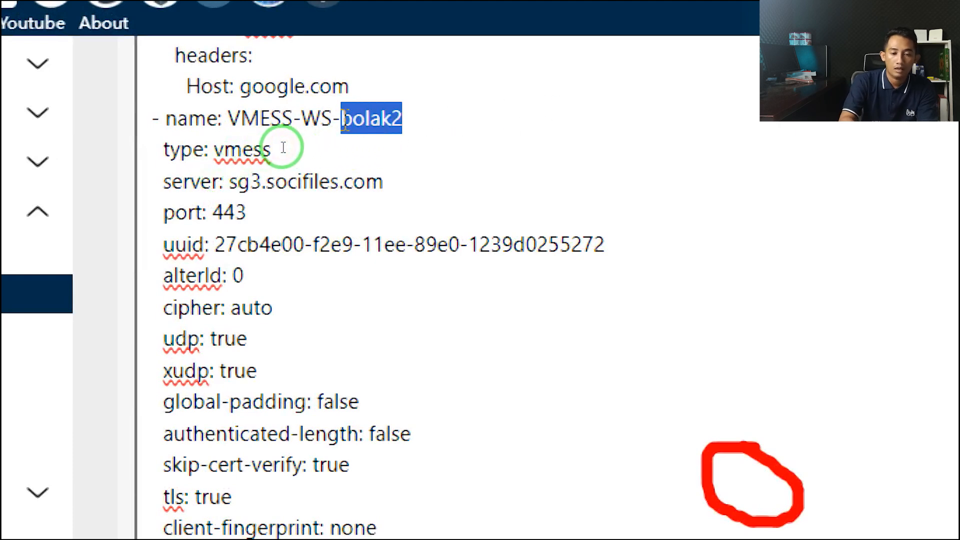
type("80")
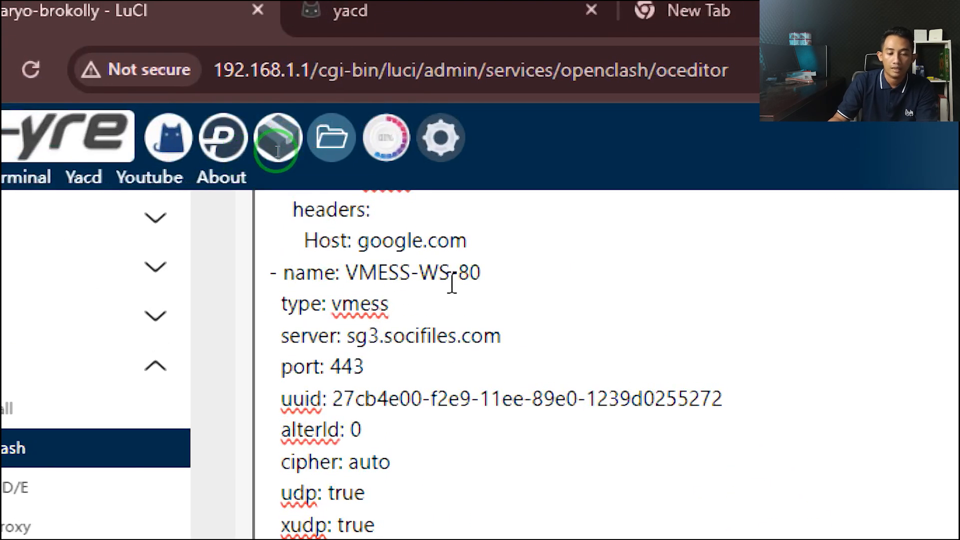
double_click(342, 370)
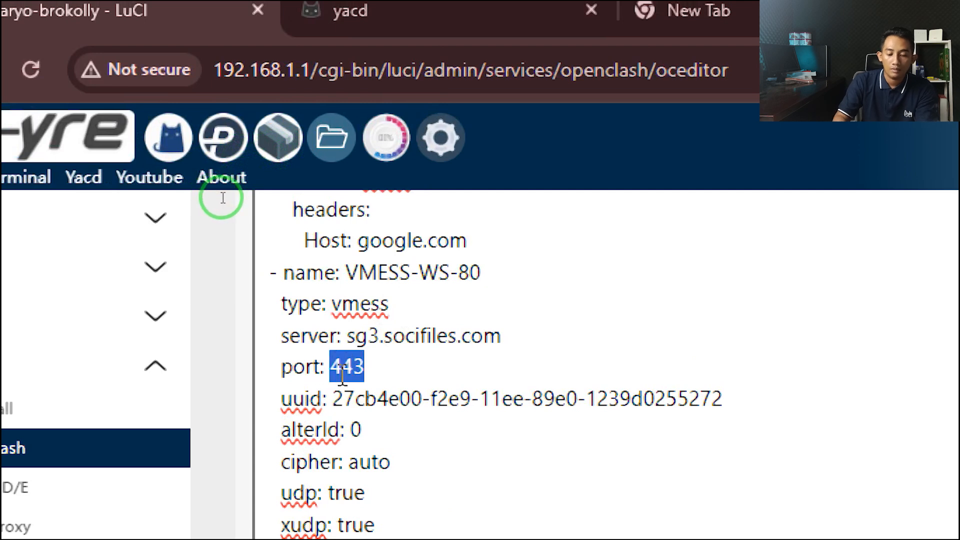
type("80")
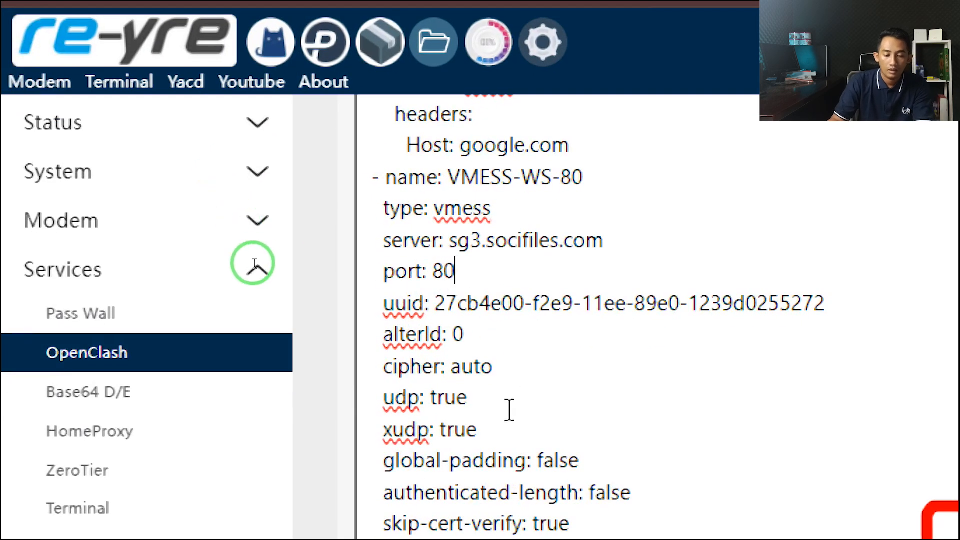
Step: Set tls to false in the VMESS-WS-80 entry
scroll(479, 433, "down", 1)
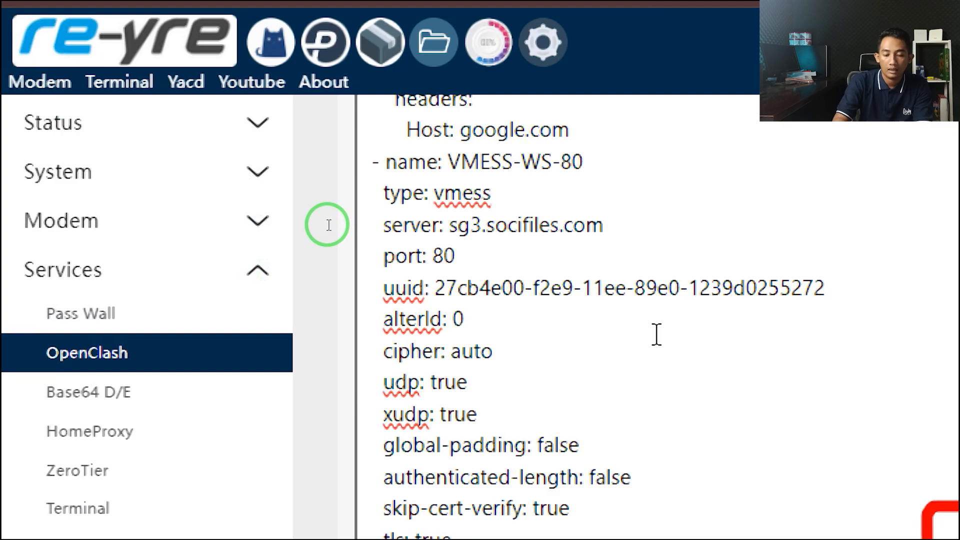
key("super")
key("super")
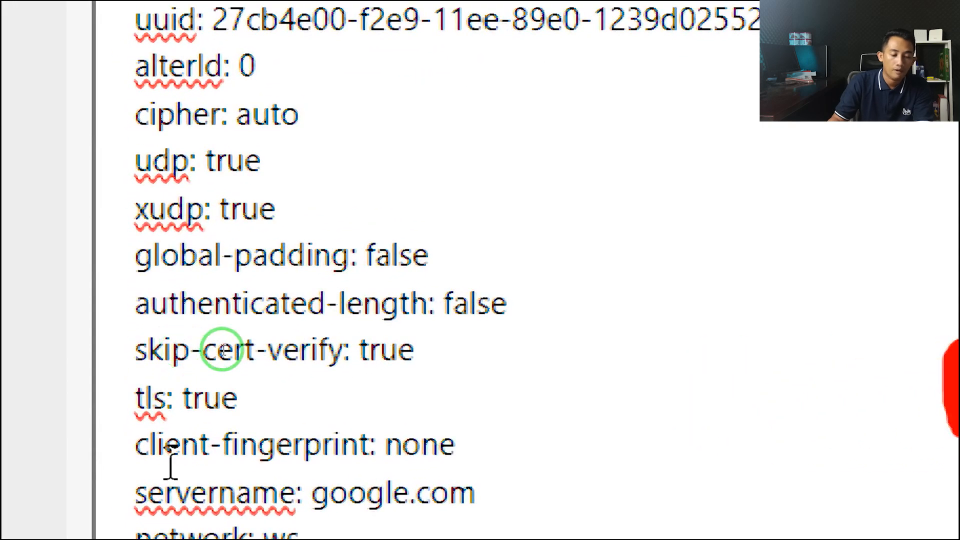
left_click(175, 418)
double_click(211, 397)
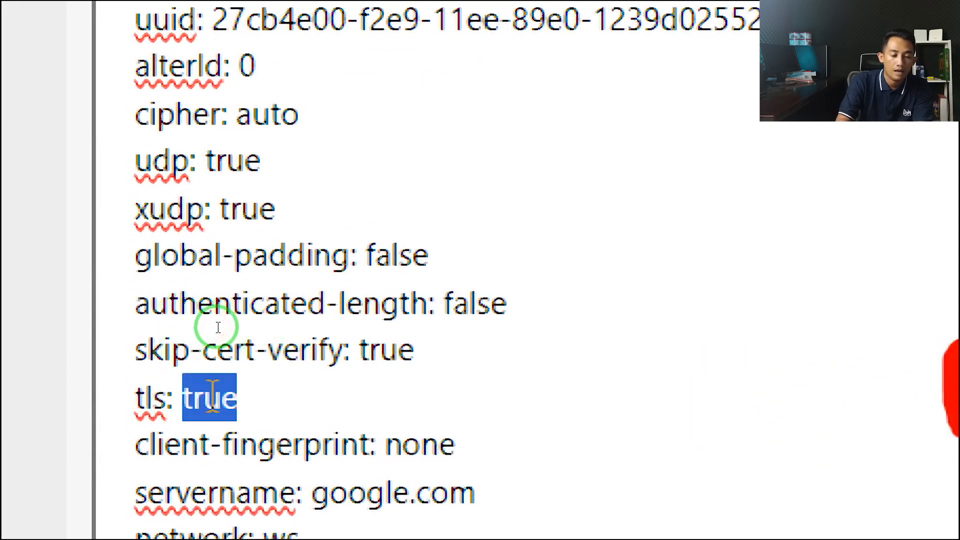
type("false")
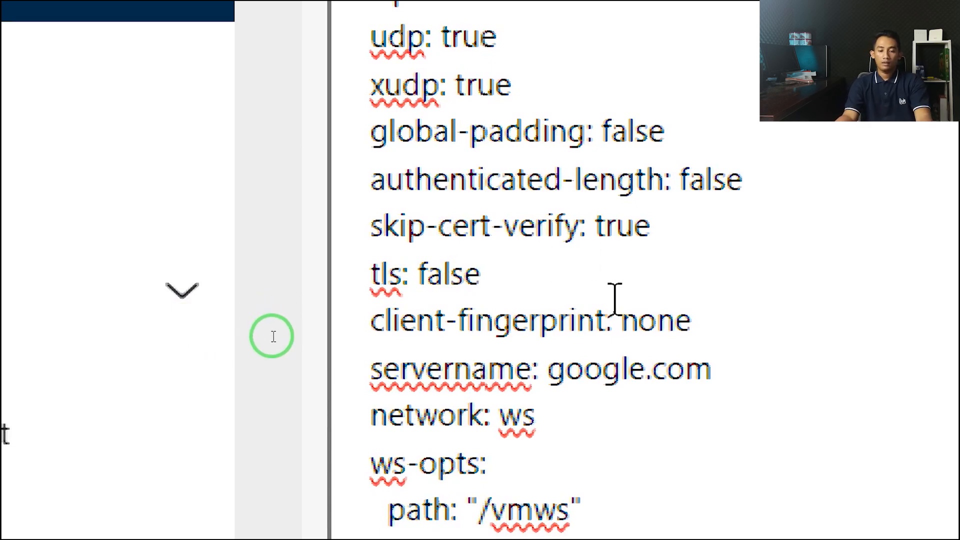
Step: Delete the servername line from the VMESS-WS-80 entry
left_click(711, 367)
left_click_drag(711, 368, 343, 370)
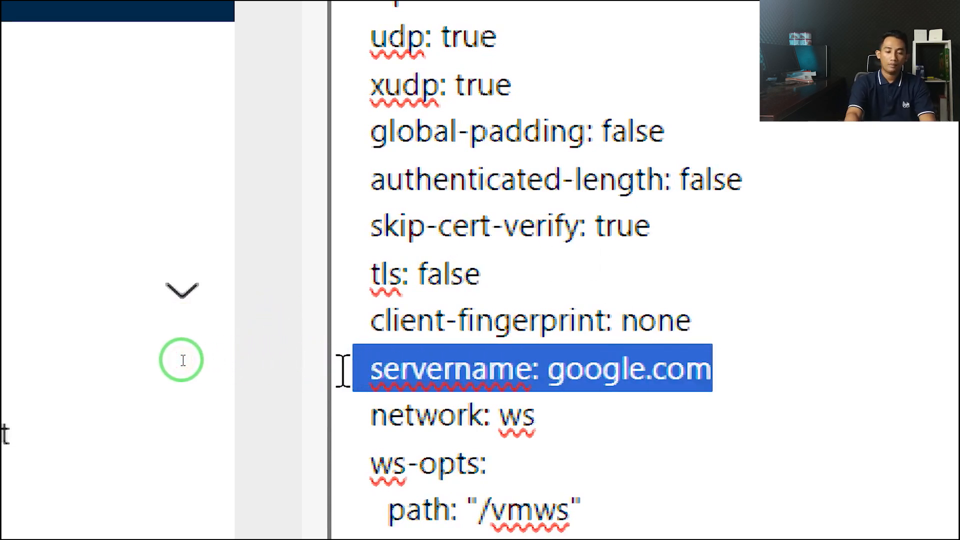
key("BackSpace")
key("BackSpace")
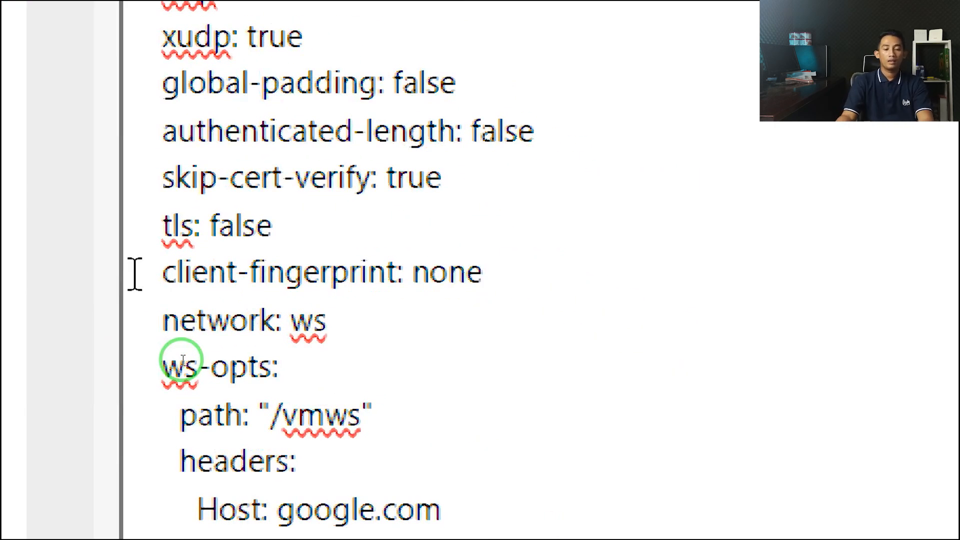
Step: Cut google.com from the Host header of the VMESS-WS-80 entry
left_click(486, 510)
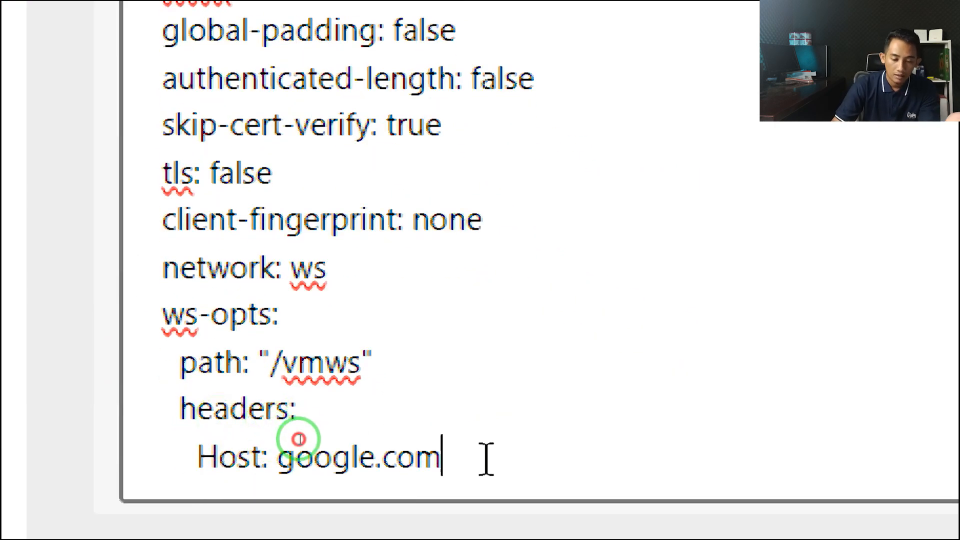
left_click_drag(487, 458, 286, 475)
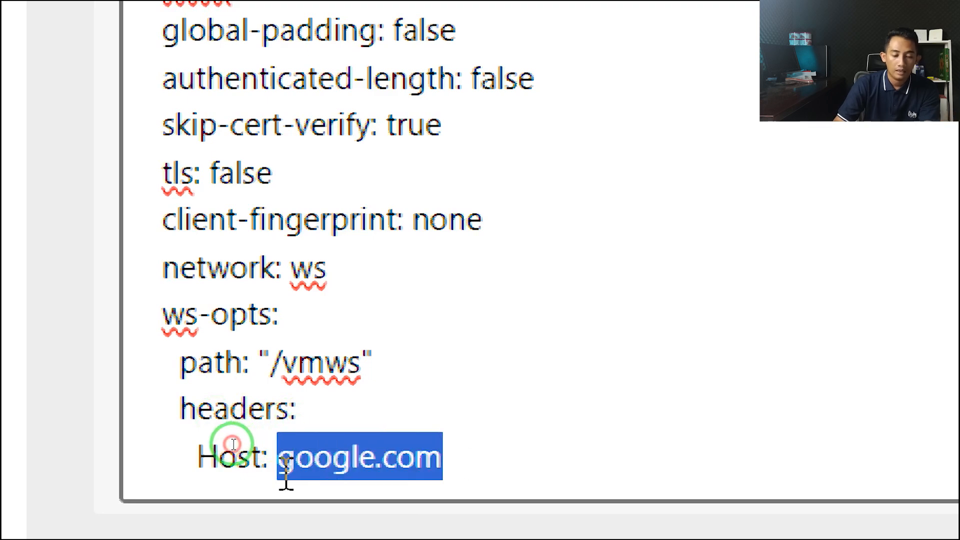
key("ctrl+x")
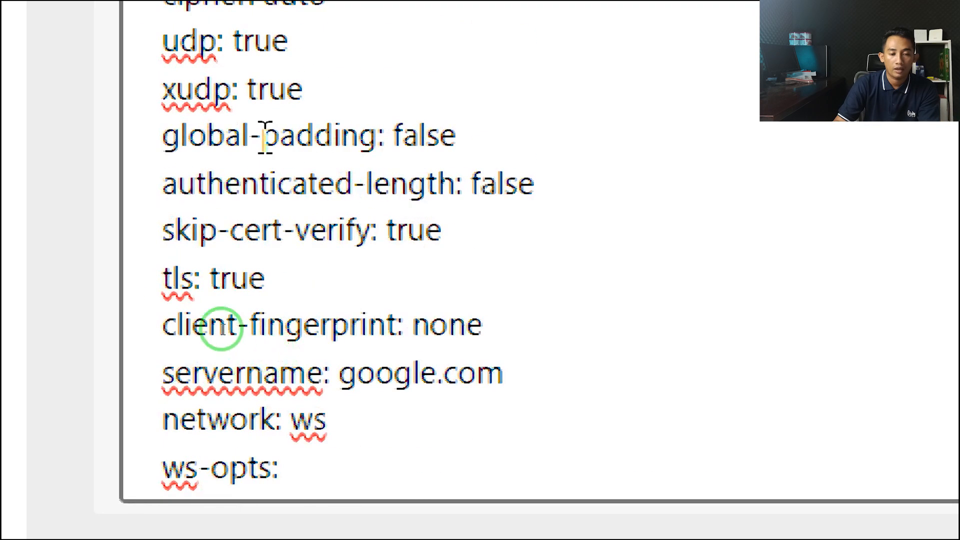
Step: Try inserting google.com as the server of the VMESS-WS-bolak2 entry, then undo the insertion
scroll(263, 133, "down", 4)
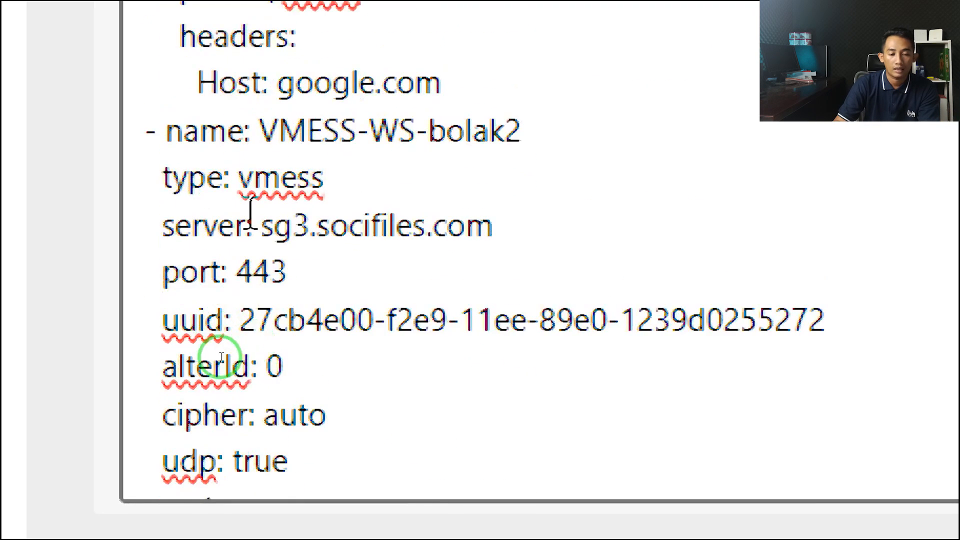
left_click(264, 236)
key("ctrl+v")
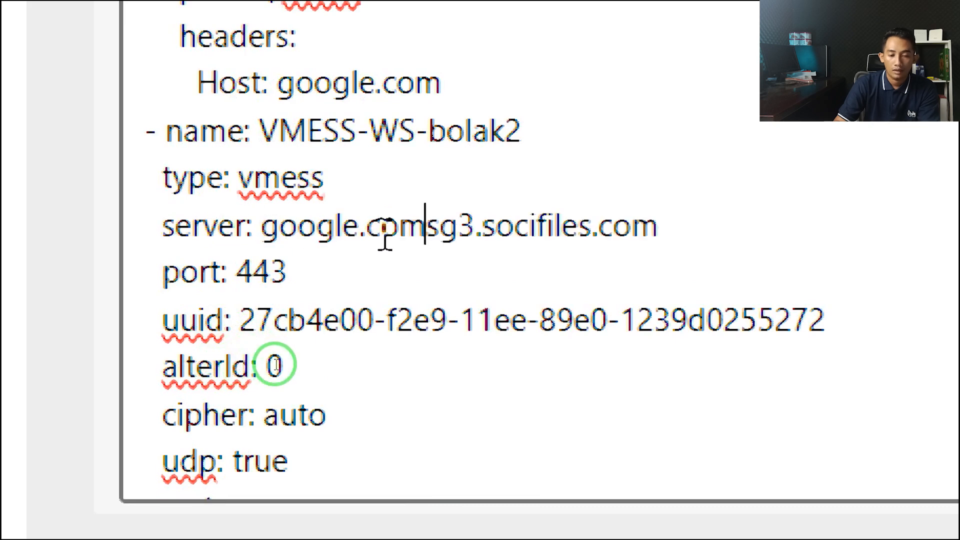
key("shift+End")
key("ctrl+z")
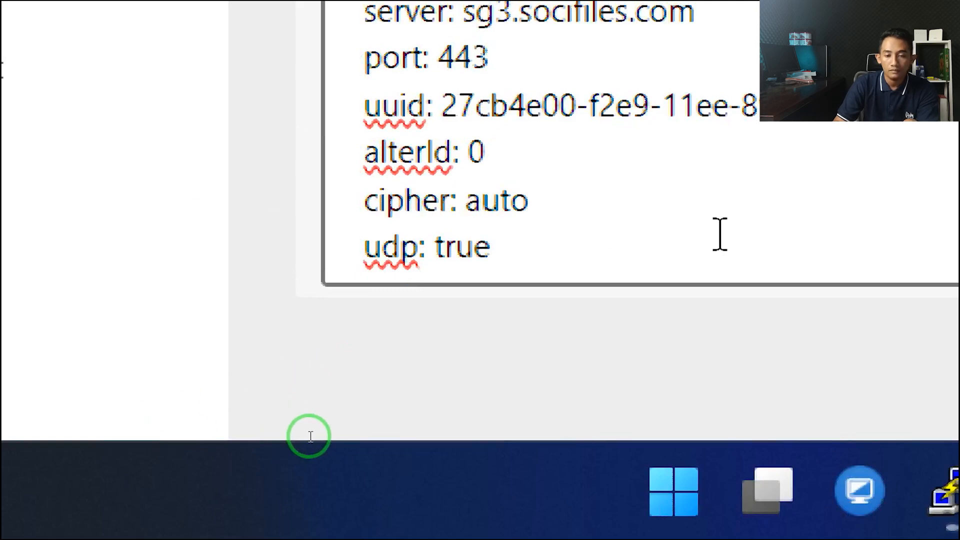
Step: Replace the server address of the VMESS-WS-SSL entry with google.com
scroll(720, 232, "down", 1)
scroll(722, 236, "up", 3)
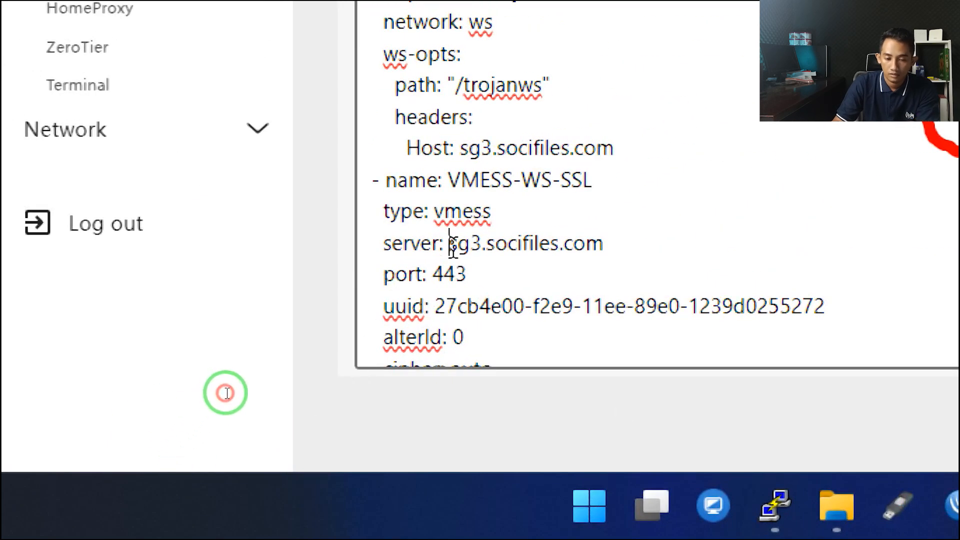
key("ctrl+v")
left_click(762, 243, "shift")
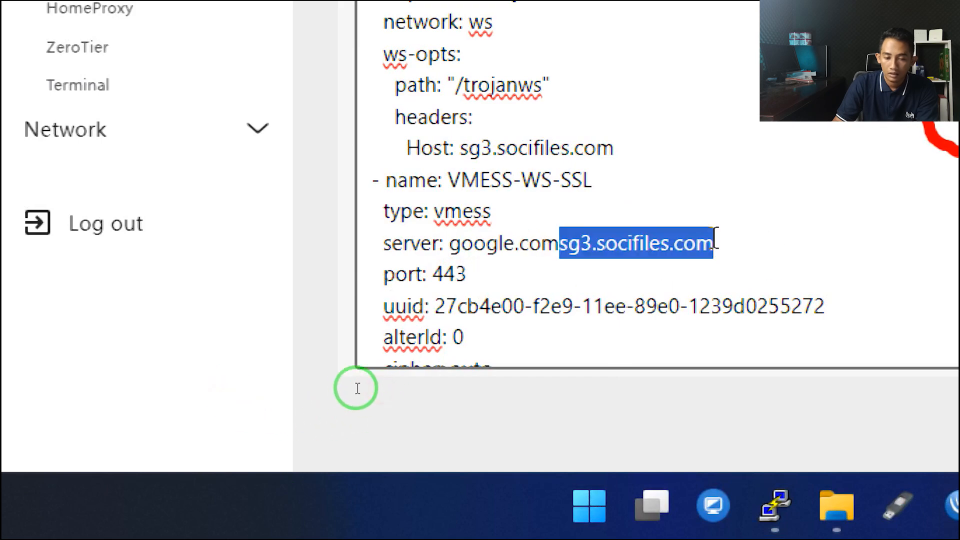
key("BackSpace")
Step: Set the Host header of the VMESS-WS-80 entry to sg3.socifiles.com and save universal.yaml
scroll(590, 334, "down", 8)
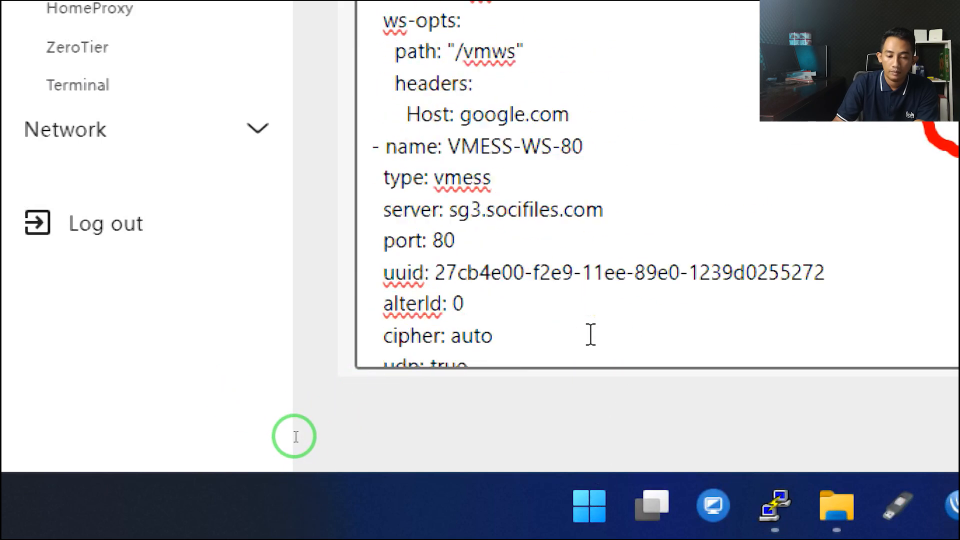
scroll(590, 334, "down", 4)
left_click(511, 335)
key("ctrl+v")
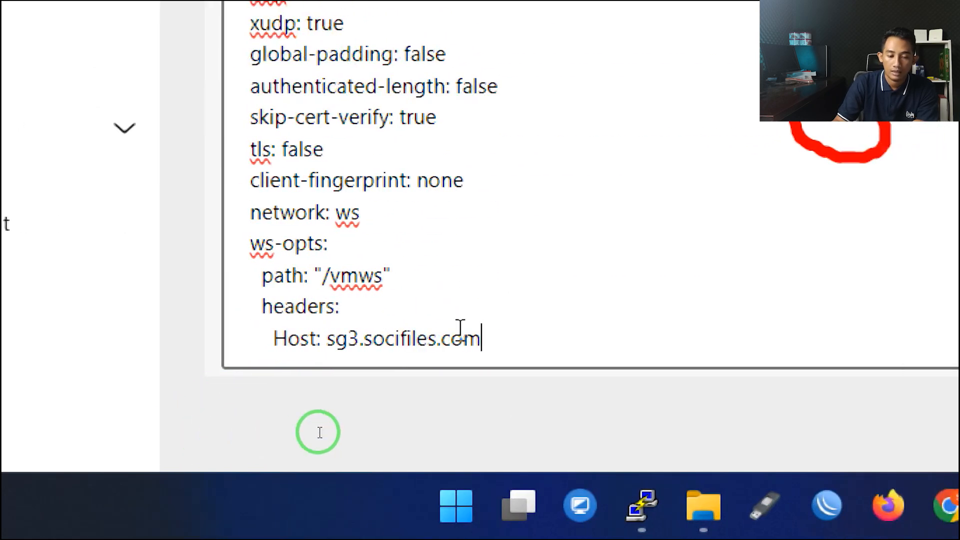
key("ctrl+s")
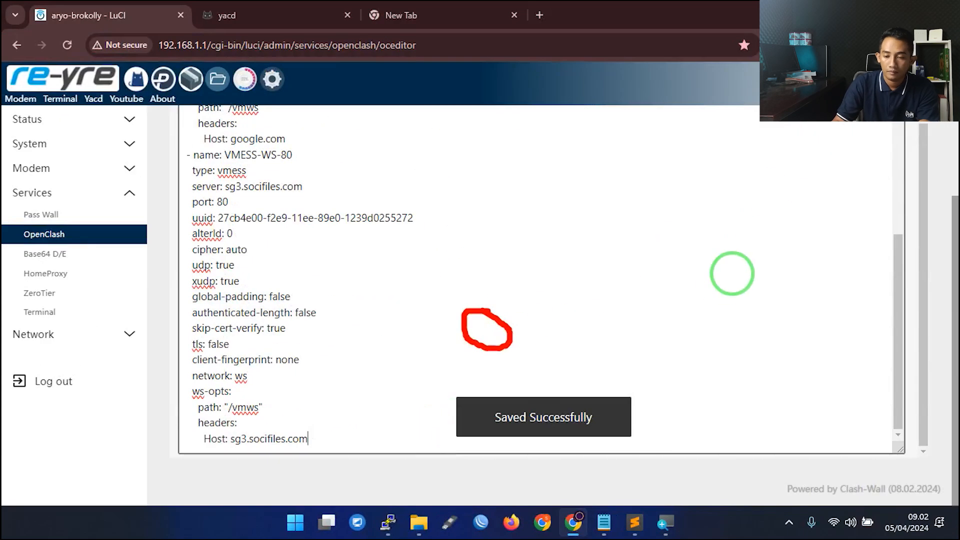
Step: Switch to the yacd dashboard and check the proxies listed in the INJECT group
scroll(880, 223, "up", 10)
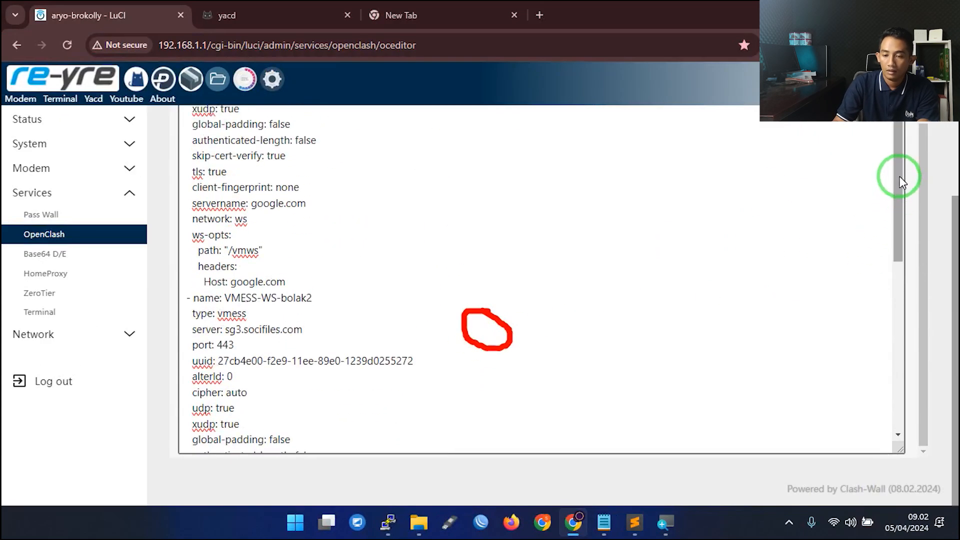
scroll(901, 182, "up", 6)
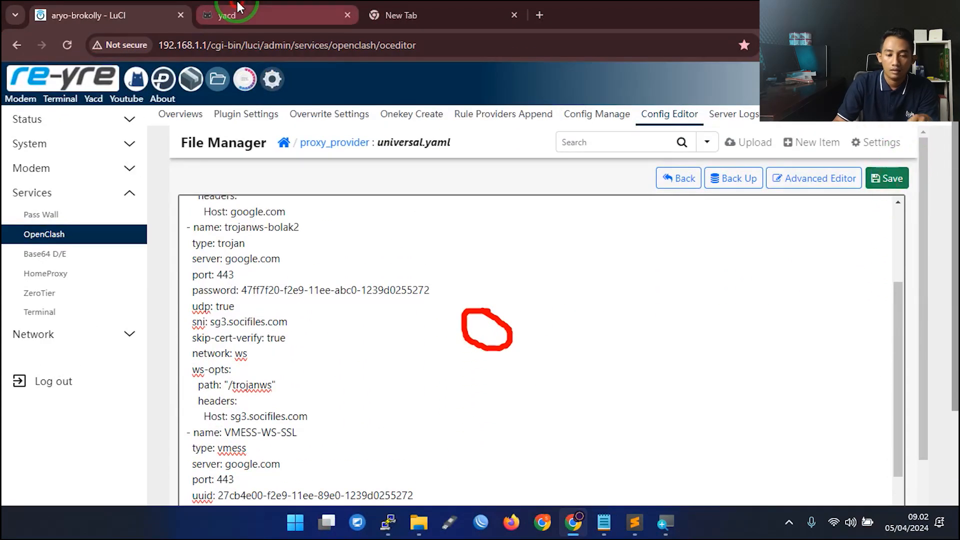
left_click(227, 15)
left_click(917, 419)
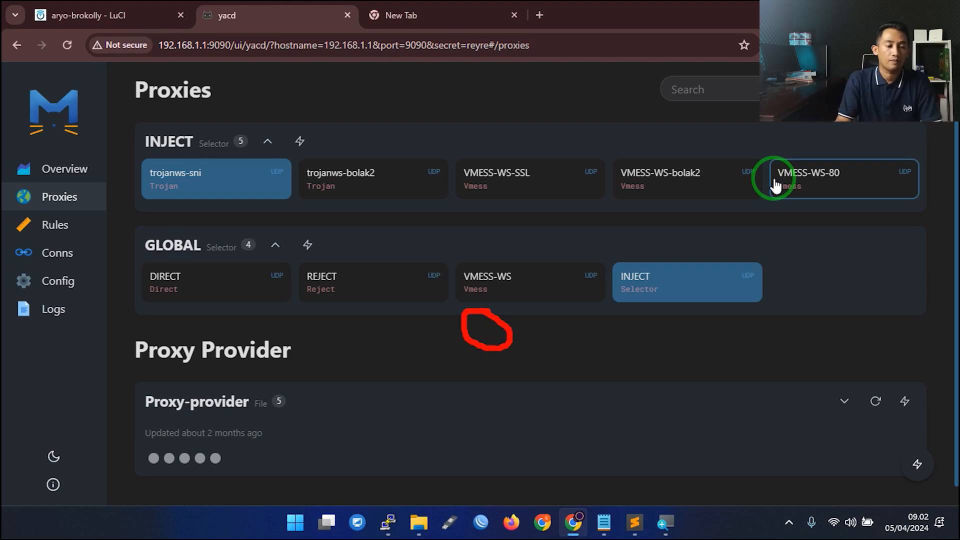
Step: Copy the Vless 443 link from the VLESS note in Notepad and return to OpenClash
left_click(90, 15)
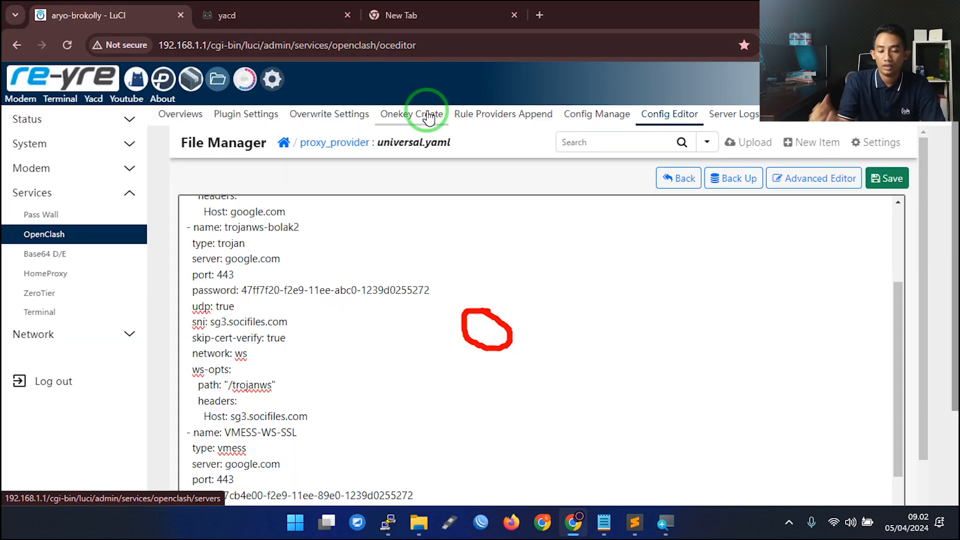
left_click(604, 522)
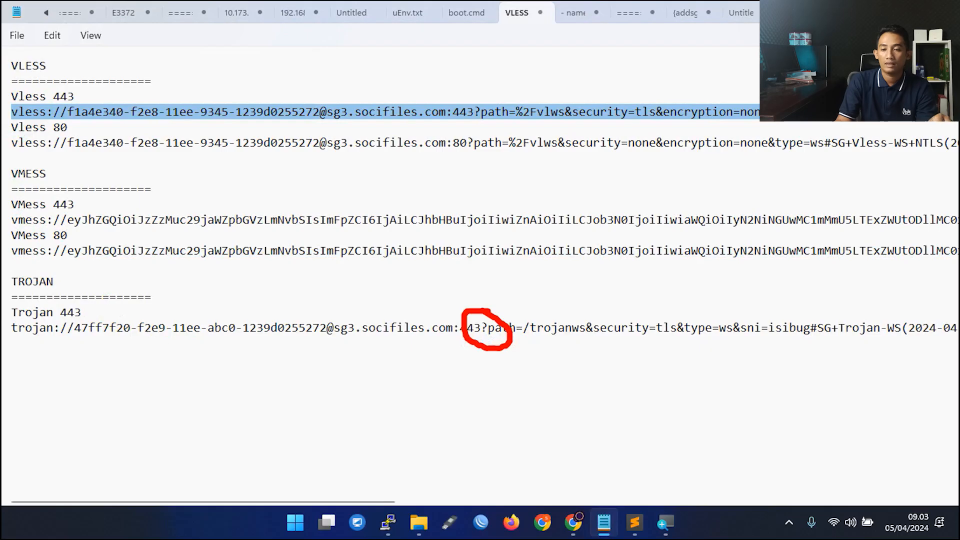
key("alt+Tab")
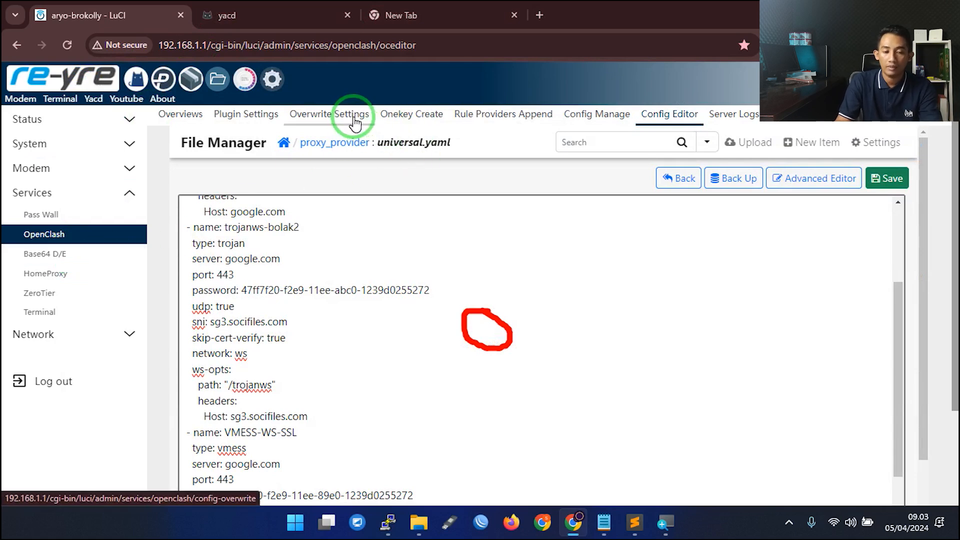
Step: Apply the OpenClash plugin settings with Enable Meta Core turned on
left_click(223, 122)
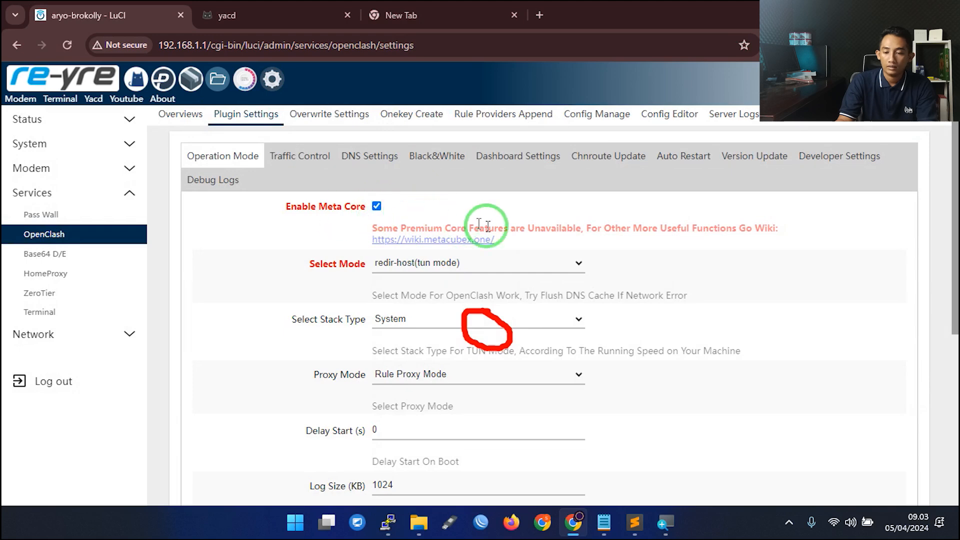
scroll(956, 458, "down", 1)
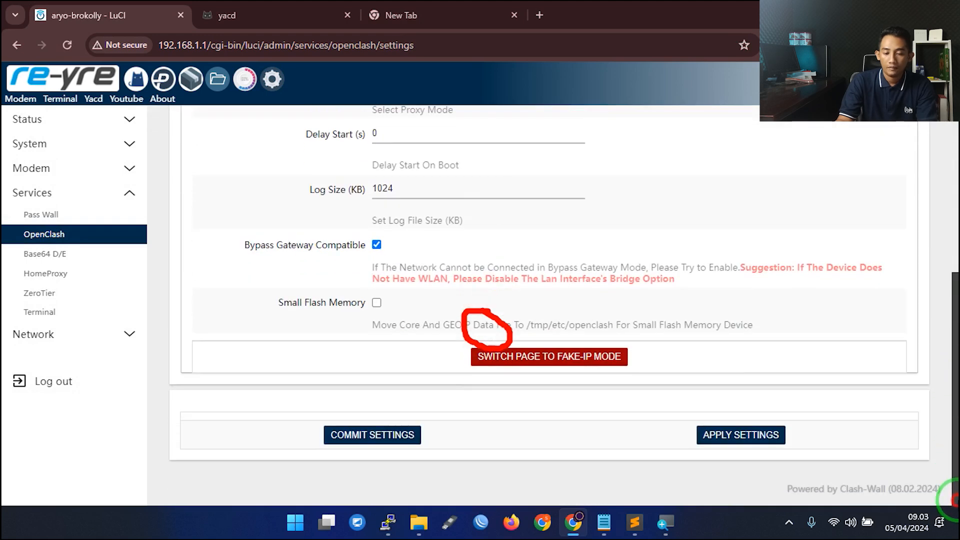
left_click(730, 442)
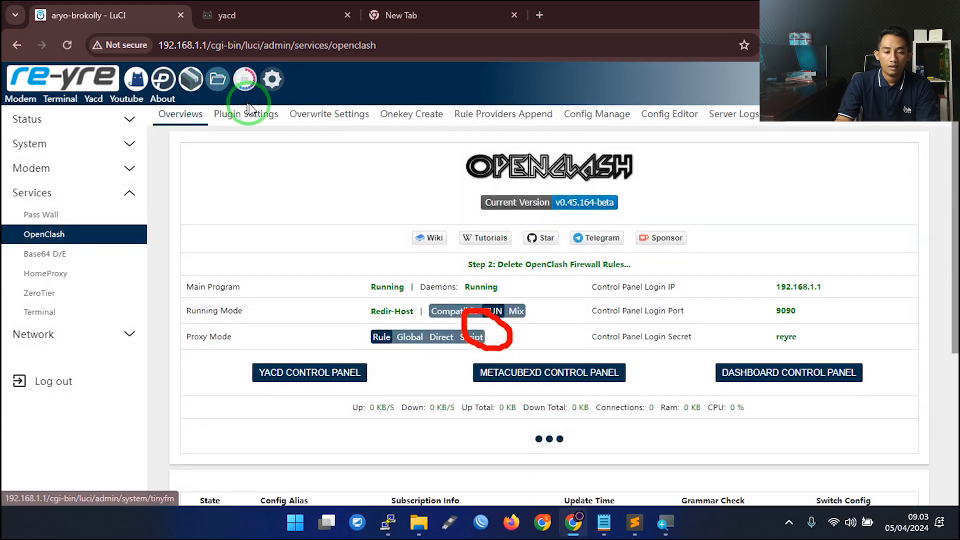
Step: Add a new server entry in OpenClash's Onekey Create section
left_click(398, 116)
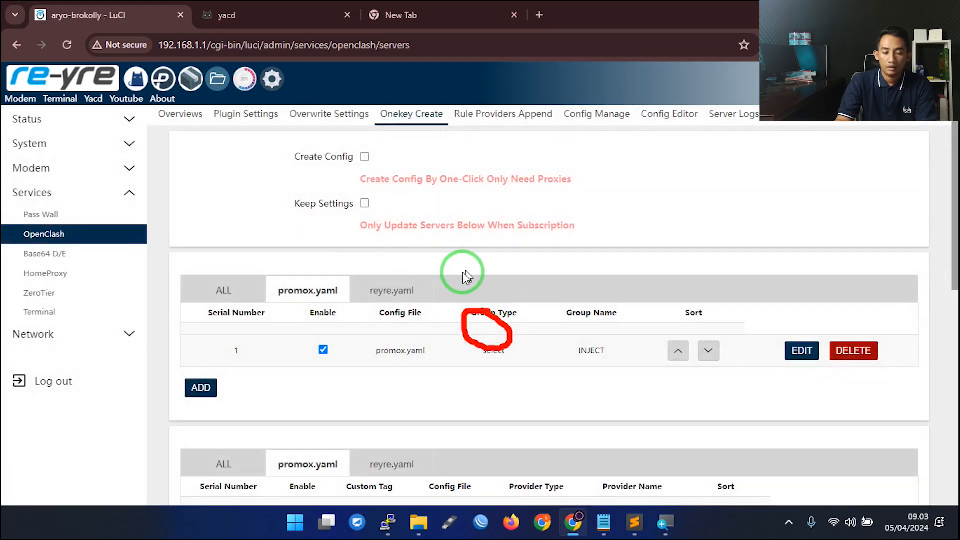
scroll(457, 280, "down", 2)
scroll(455, 283, "down", 3)
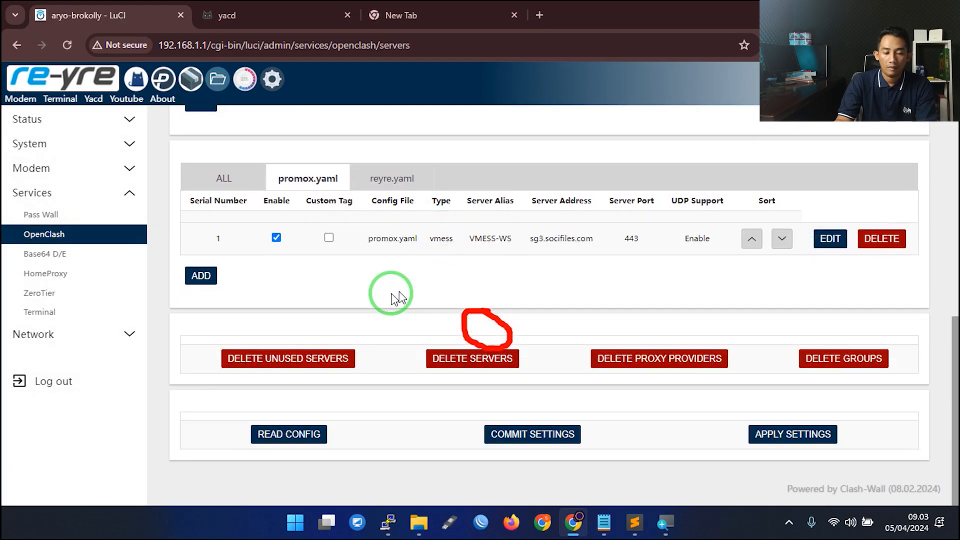
left_click(198, 276)
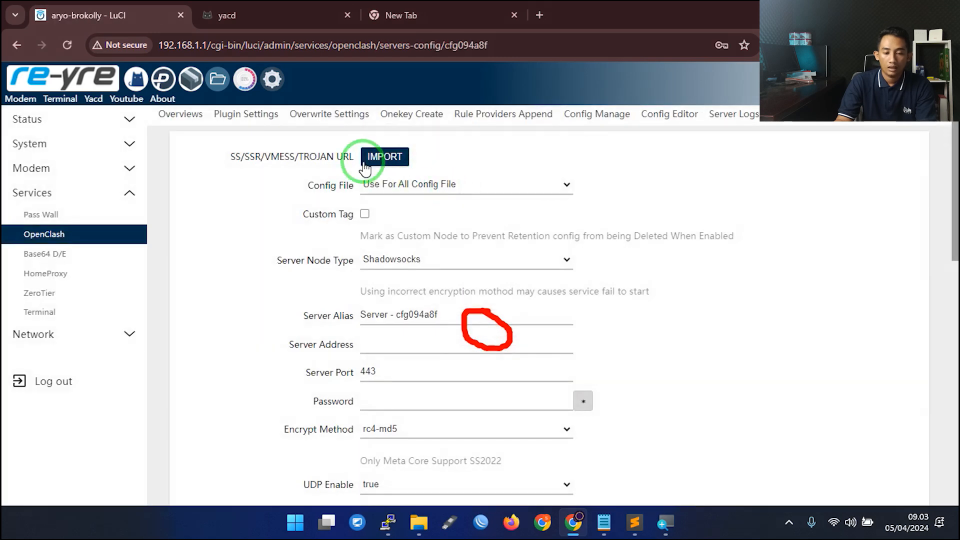
Step: Try to import the copied Vless 443 link into the new server entry
left_click(364, 168)
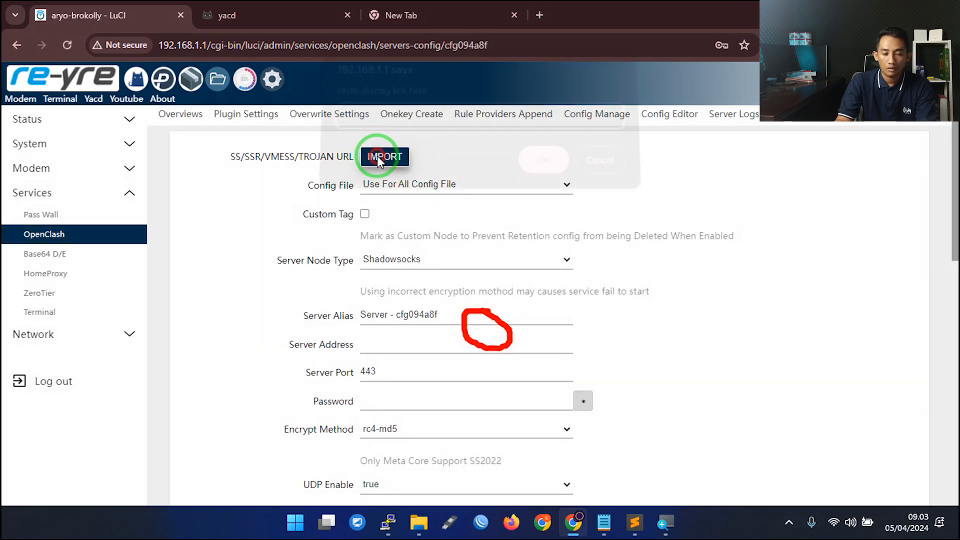
key("ctrl+v")
left_click(550, 171)
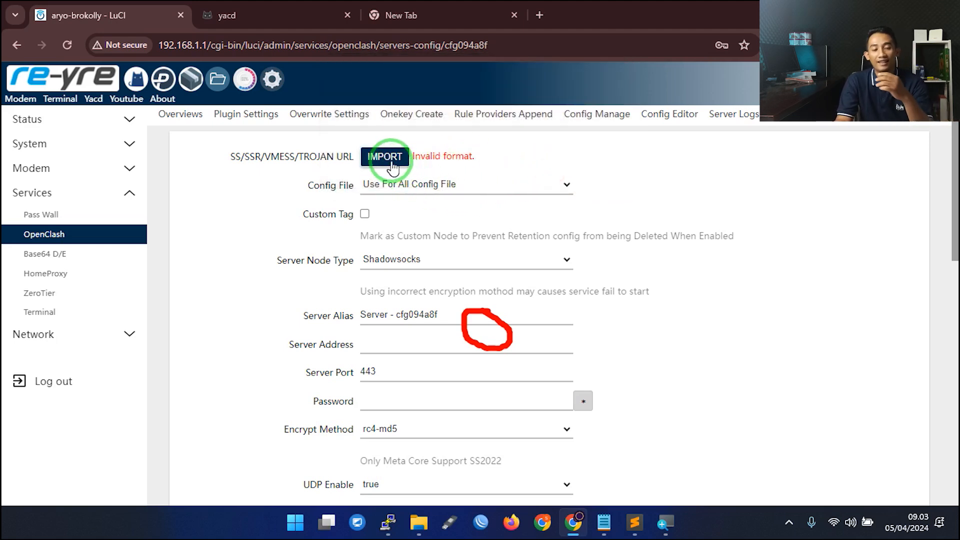
Step: Assign the new server to promox.yaml and set its node type to Vless (Only Meta Core)
left_click(419, 183)
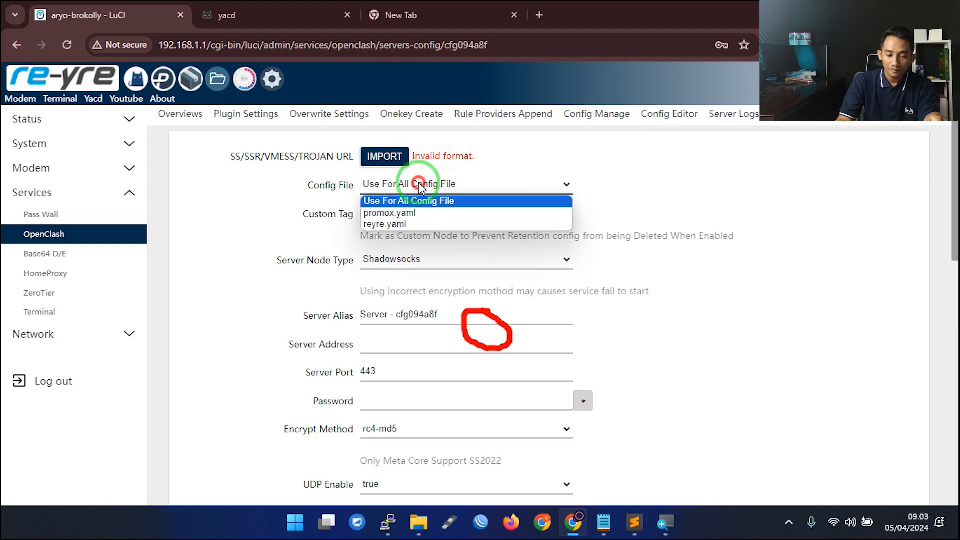
left_click(422, 213)
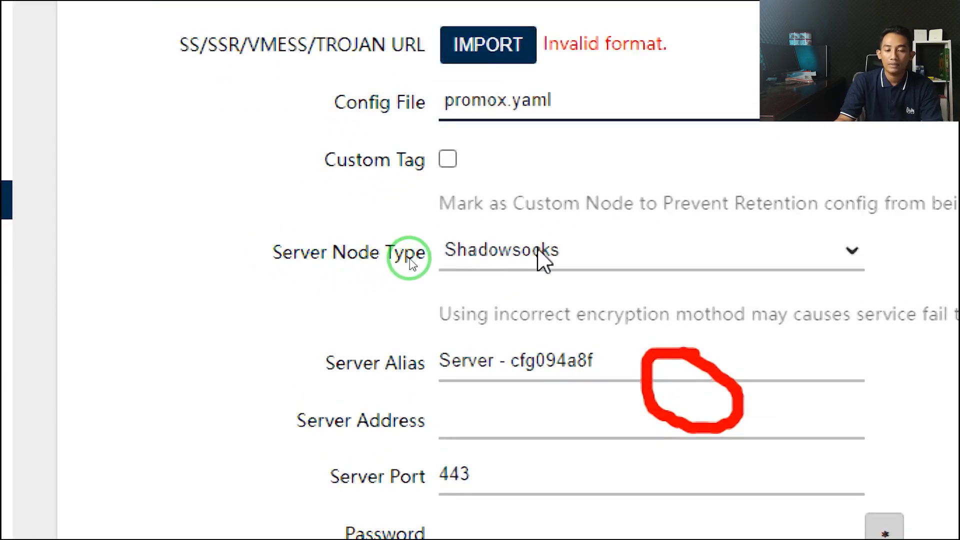
left_click(542, 260)
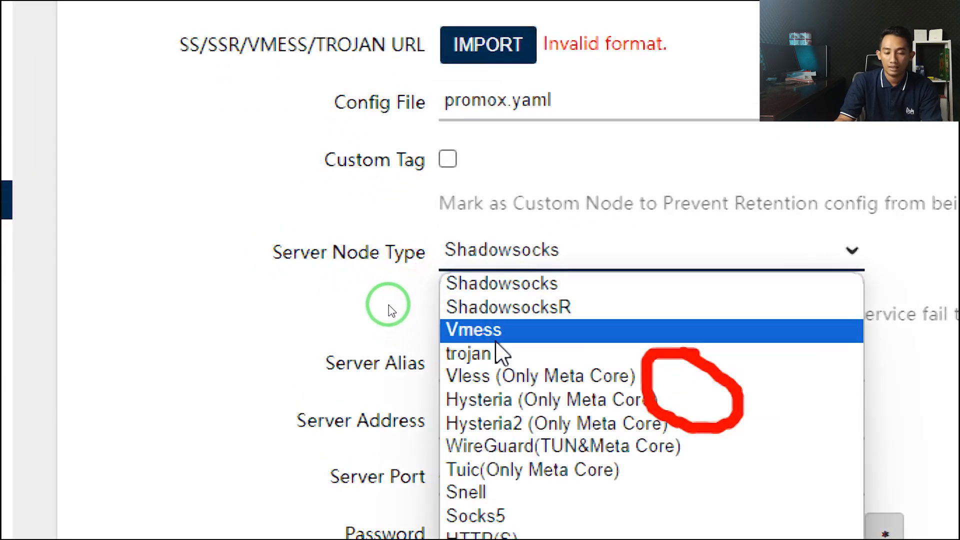
left_click(570, 377)
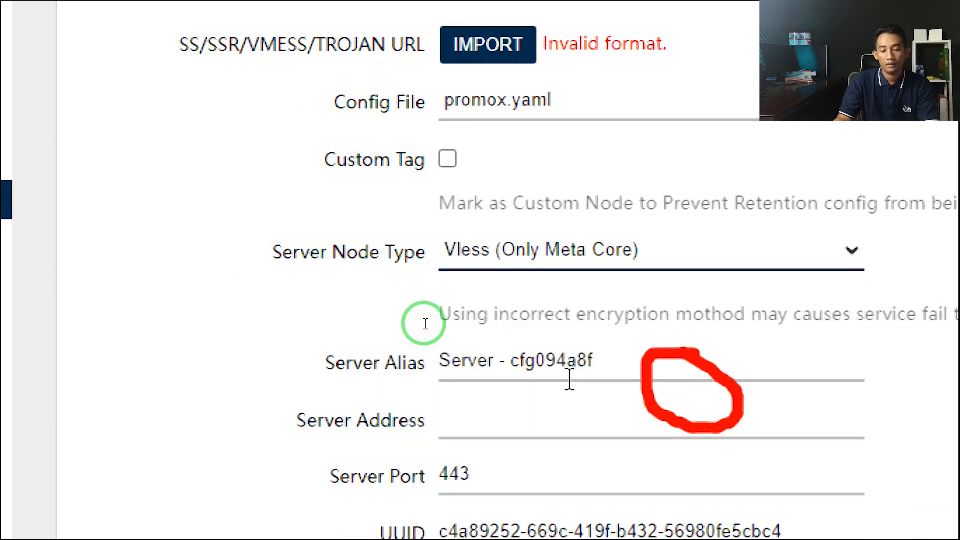
Step: Set the server alias to VLess-443
left_click_drag(570, 380, 405, 382)
type("VLess-")
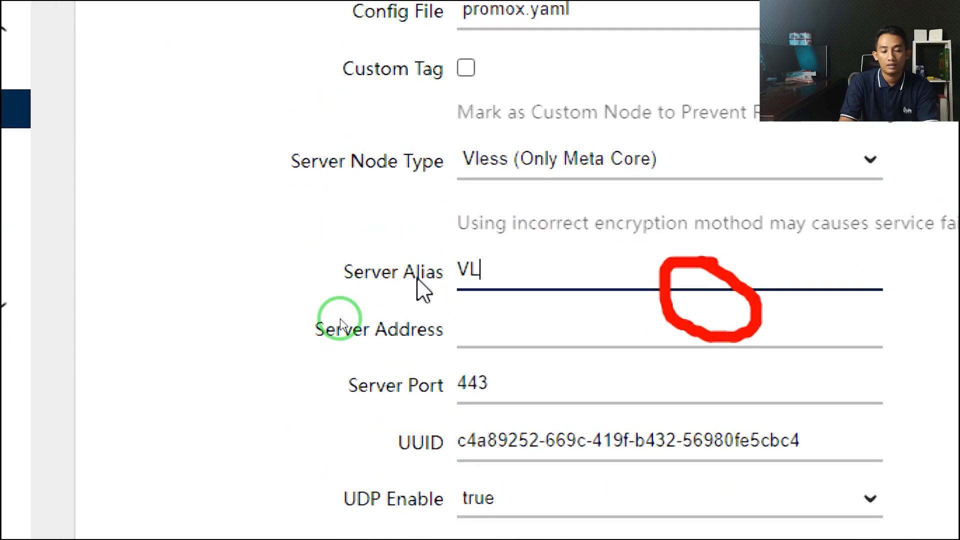
type("443")
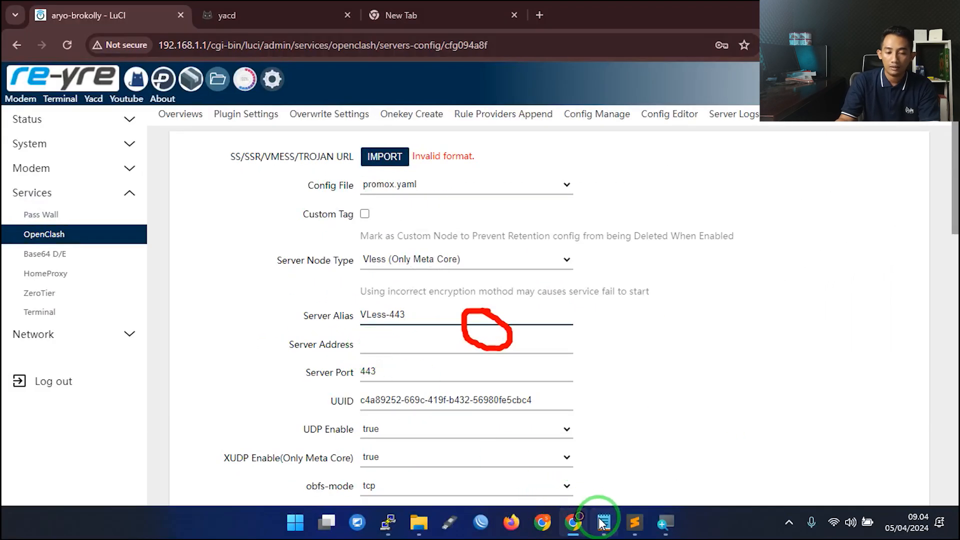
Step: Copy sg3.socifiles.com from the Vless 443 link in Notepad into the Server Address, and check the port against it
left_click(603, 522)
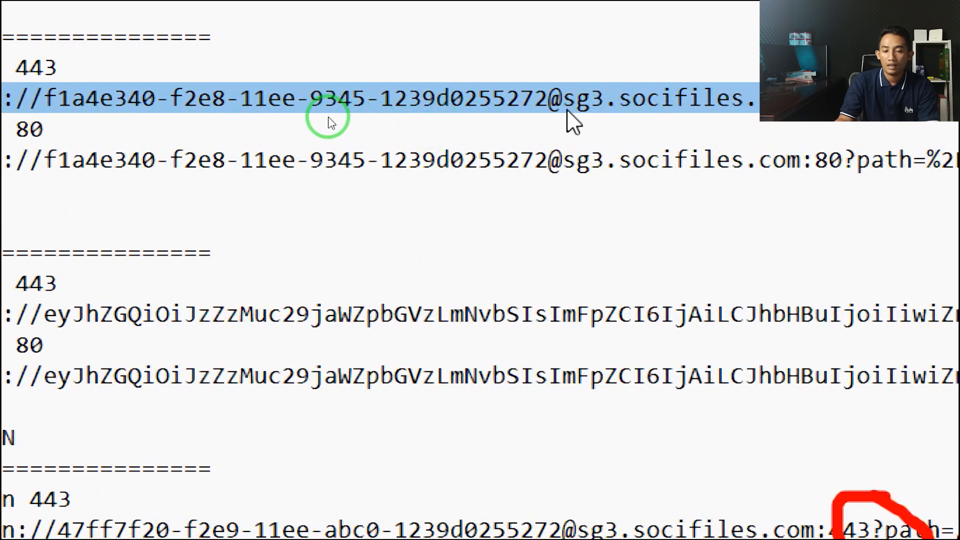
left_click(561, 102)
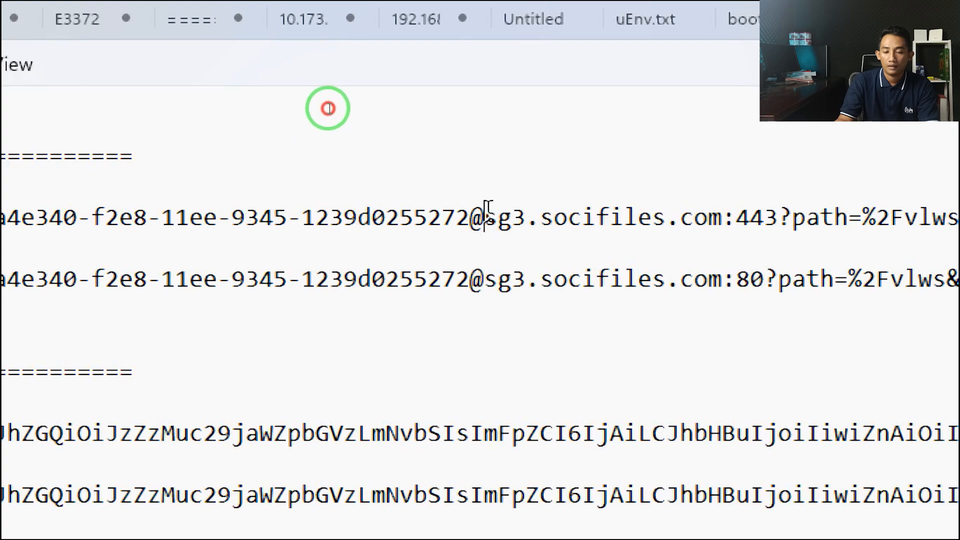
left_click_drag(486, 216, 723, 229)
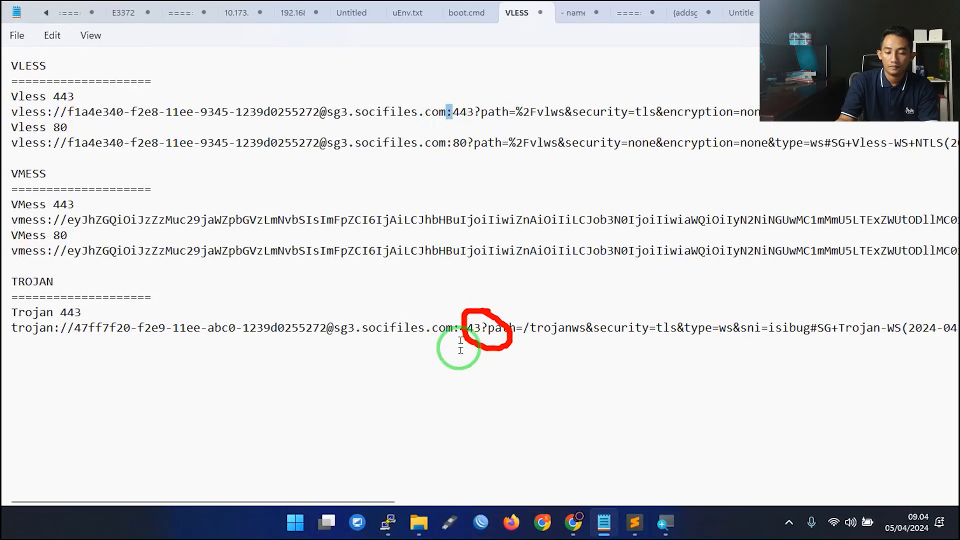
left_click(574, 523)
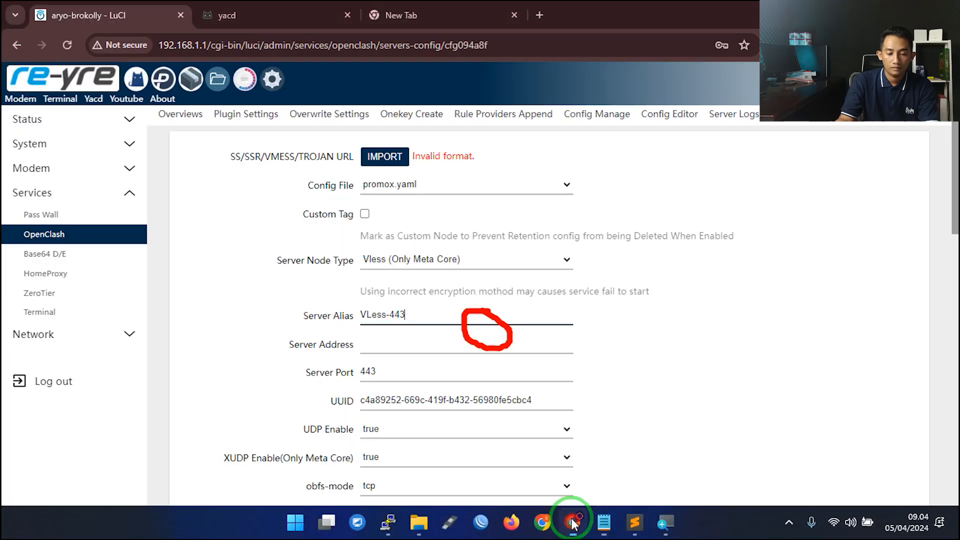
left_click(411, 337)
type("sg3.socifiles.com")
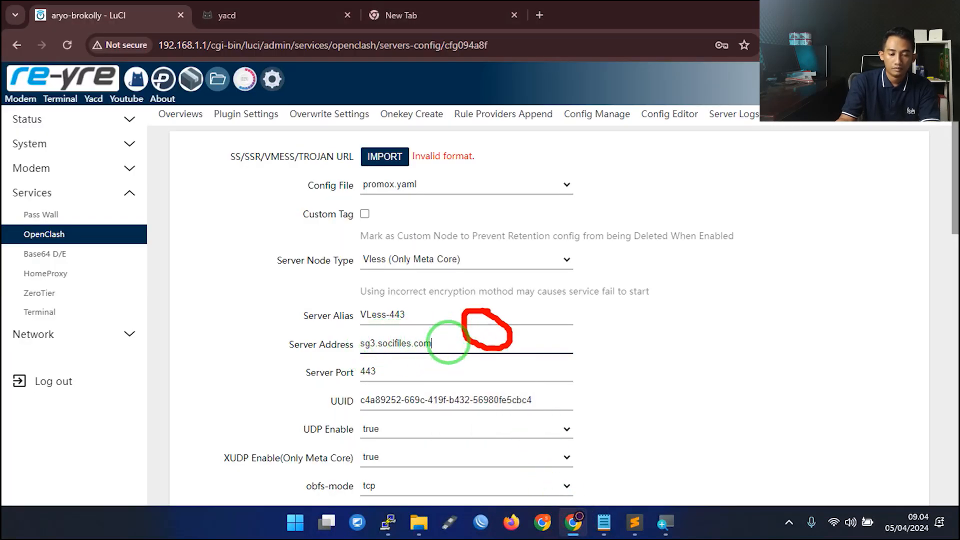
left_click_drag(436, 344, 322, 346)
left_click_drag(390, 376, 320, 373)
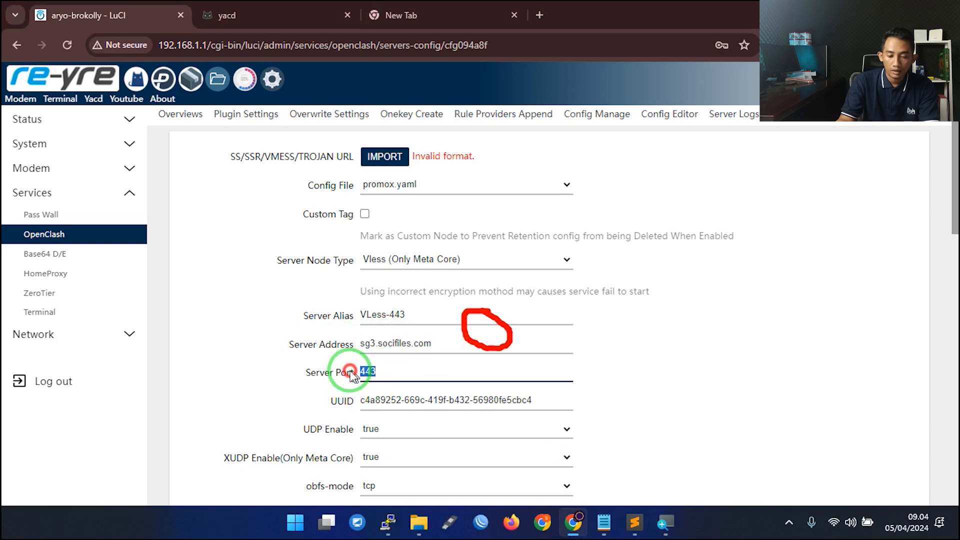
Step: Copy the user ID from the Vless 443 link in Notepad and replace the server entry's UUID with it in the browser
left_click(605, 522)
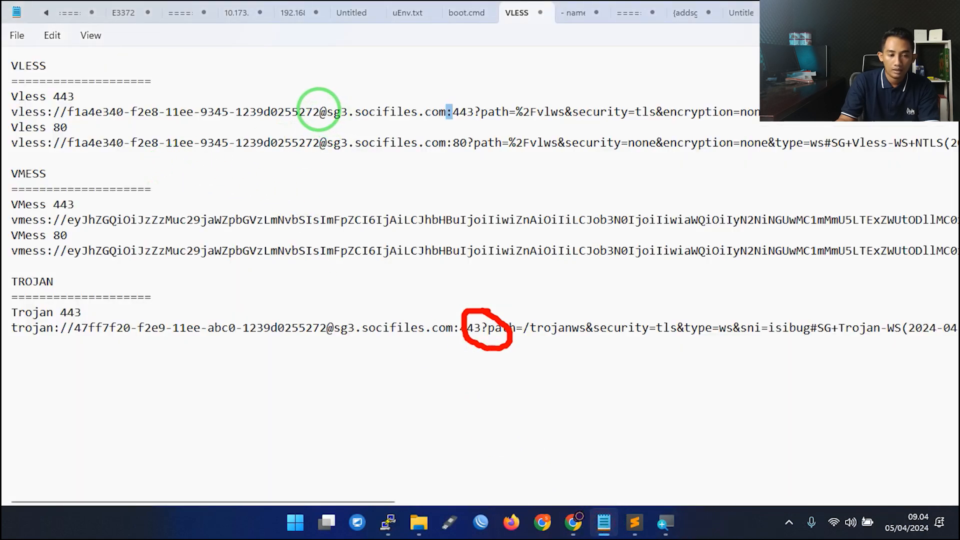
left_click_drag(319, 111, 72, 116)
key("ctrl+c")
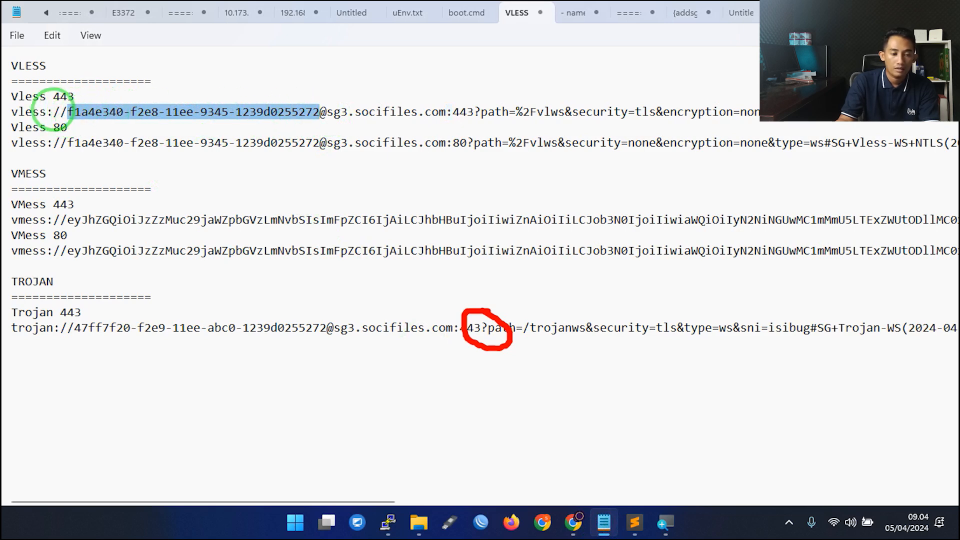
left_click_drag(54, 111, 67, 112)
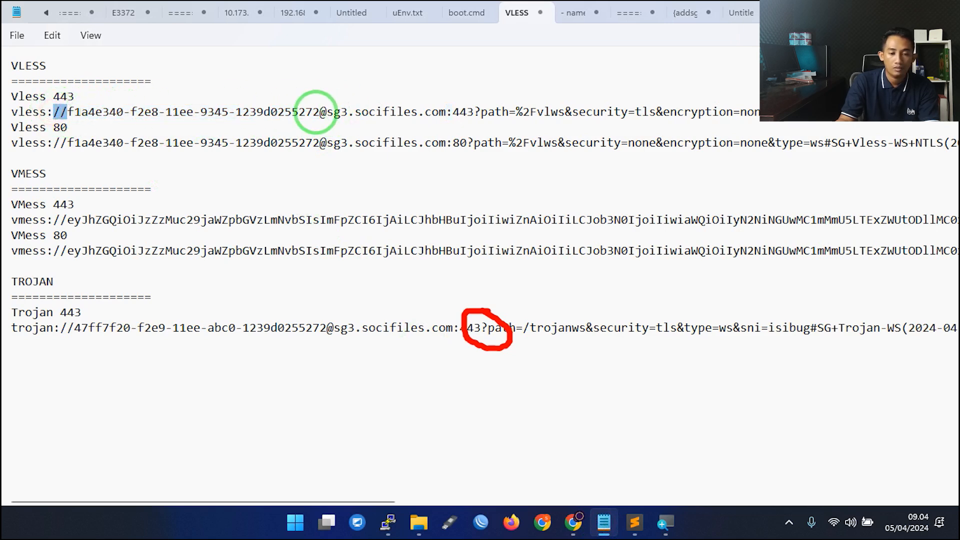
left_click_drag(320, 111, 341, 112)
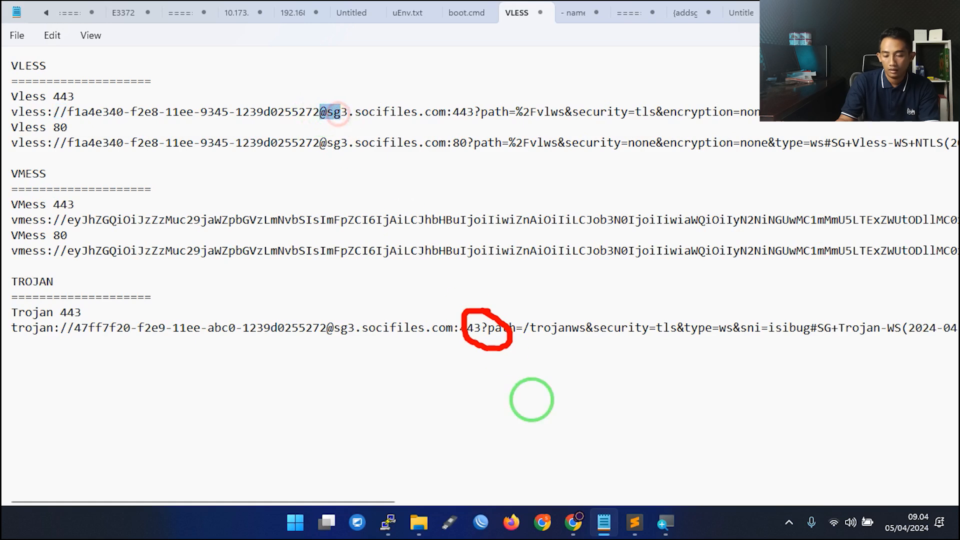
left_click(573, 523)
left_click_drag(533, 400, 321, 398)
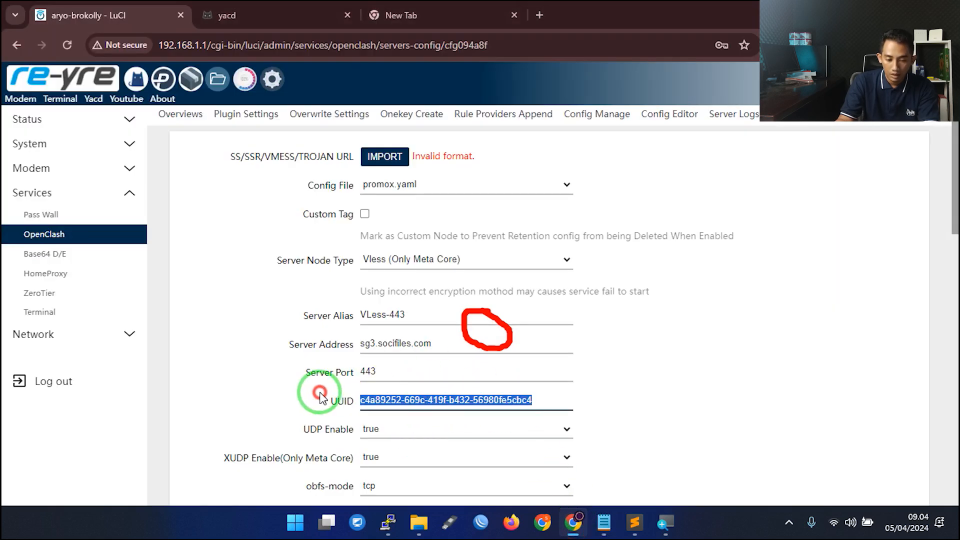
key("ctrl+v")
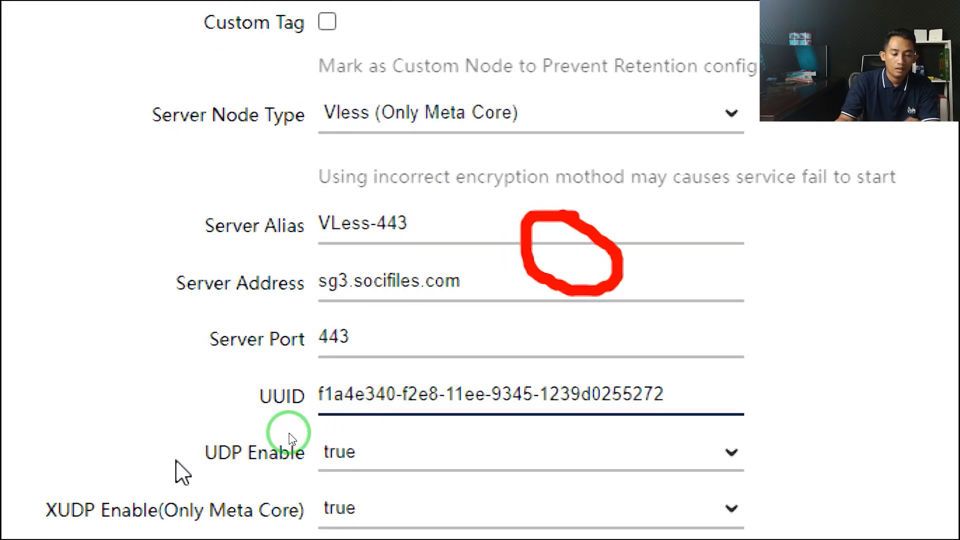
left_click(354, 418)
Step: Select true for XUDP Enable and set the obfs-mode to websocket (ws)
left_click_drag(210, 460, 295, 458)
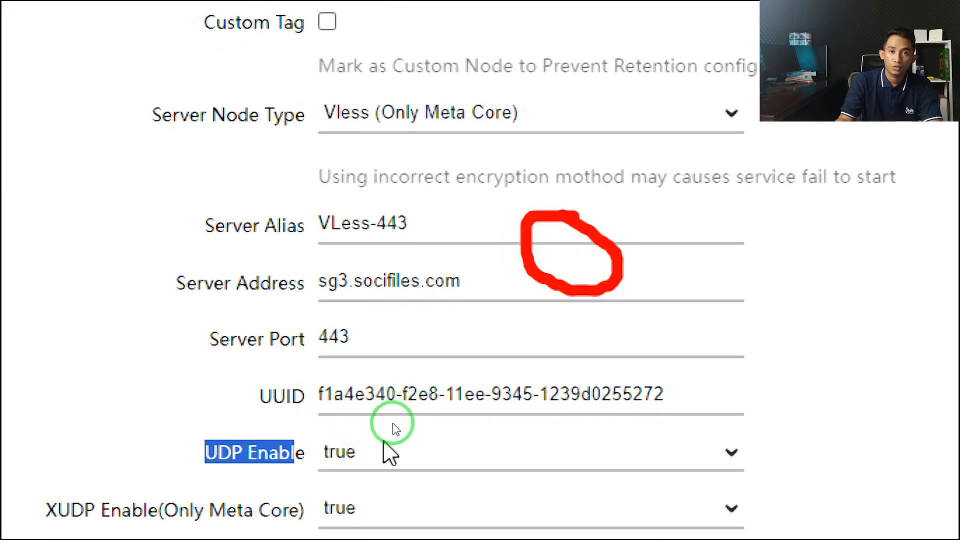
scroll(384, 442, "down", 5)
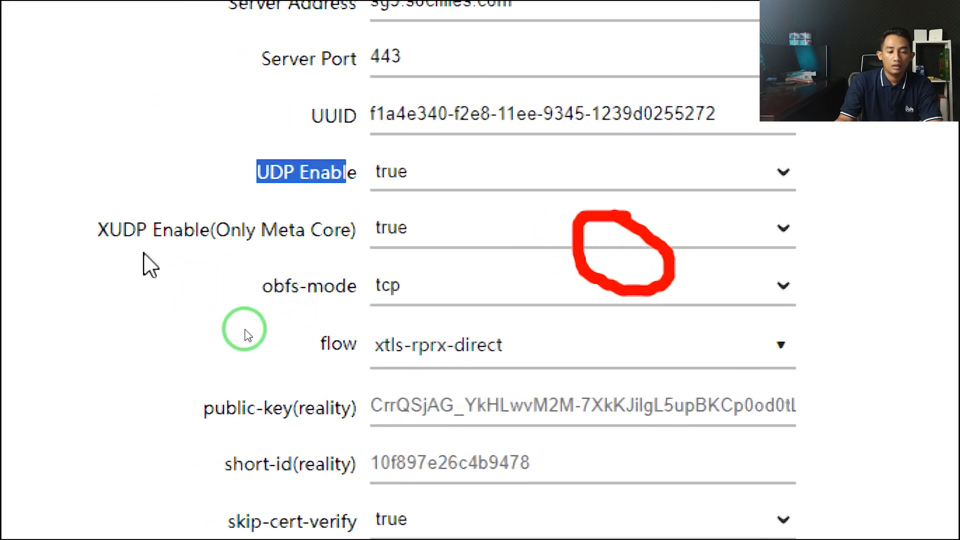
left_click_drag(109, 236, 392, 248)
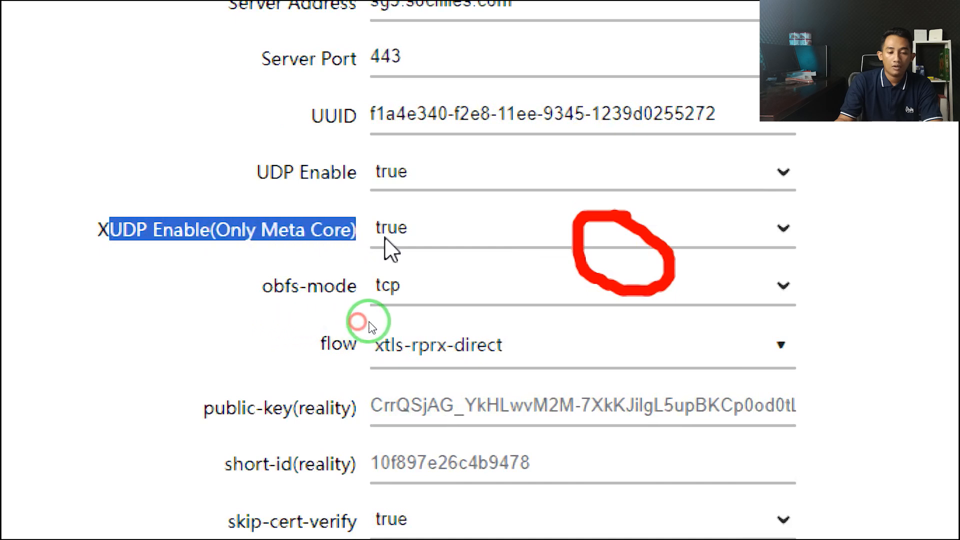
left_click(413, 237)
left_click(418, 260)
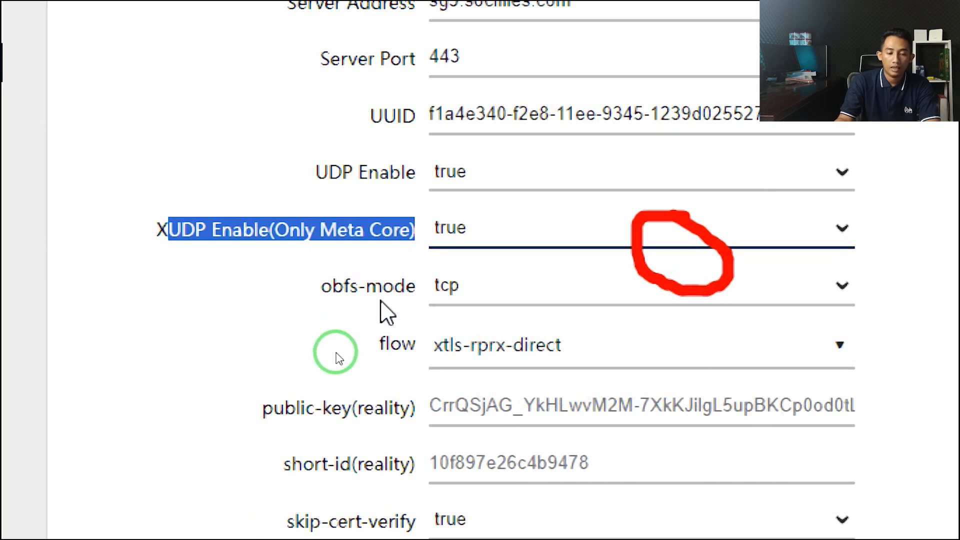
left_click_drag(322, 295, 388, 308)
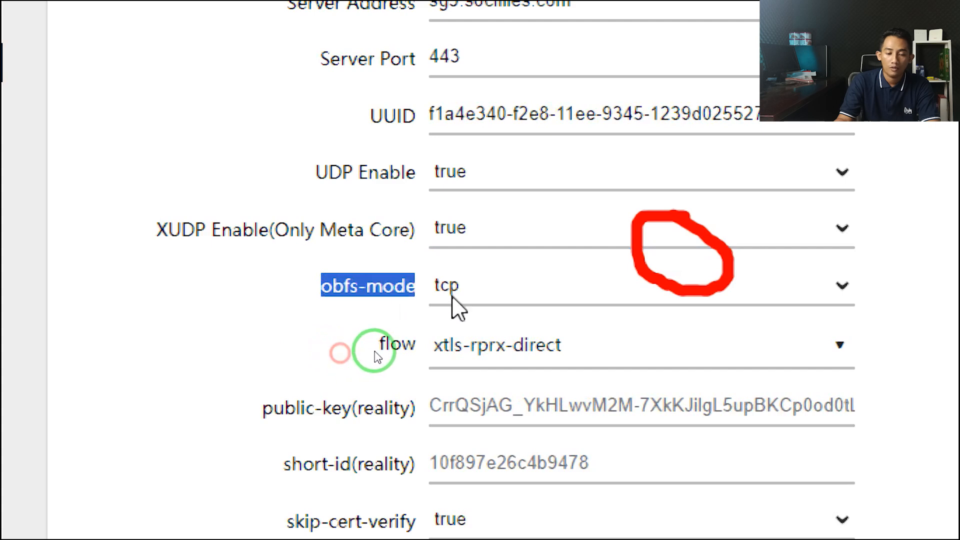
left_click(507, 297)
left_click(510, 342)
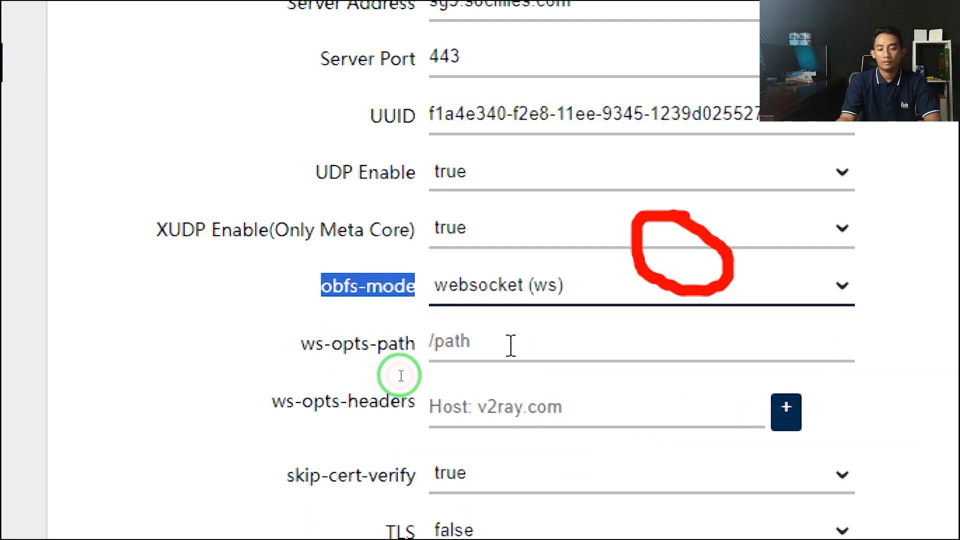
Step: In Notepad, replace the encoded %2F in the Vless 443 link's path with a plain / so it reads /vlws
left_click(511, 345)
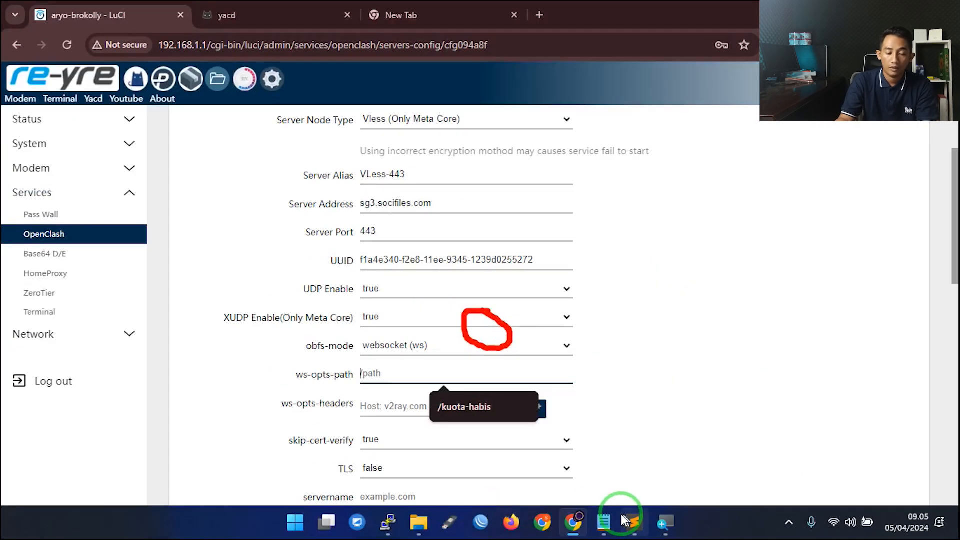
left_click(604, 522)
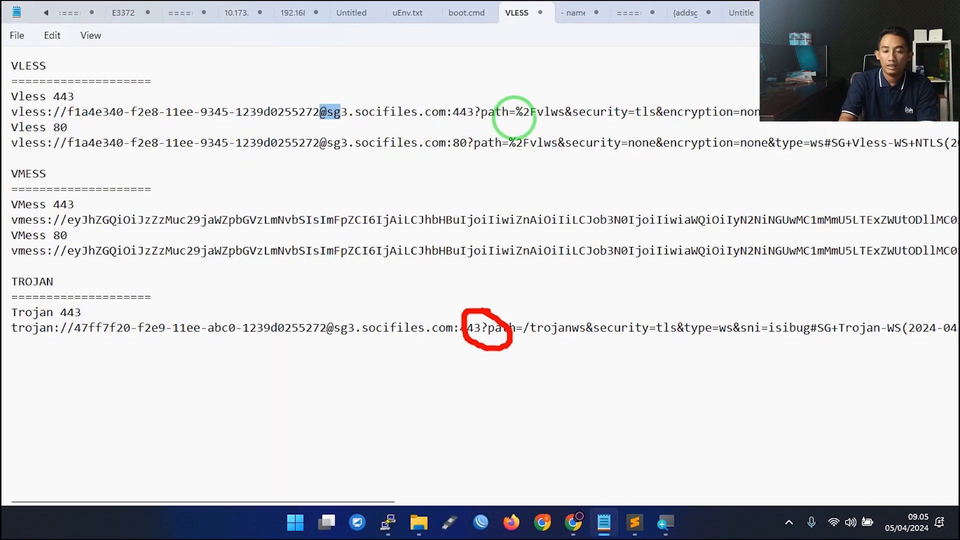
left_click_drag(480, 111, 515, 115)
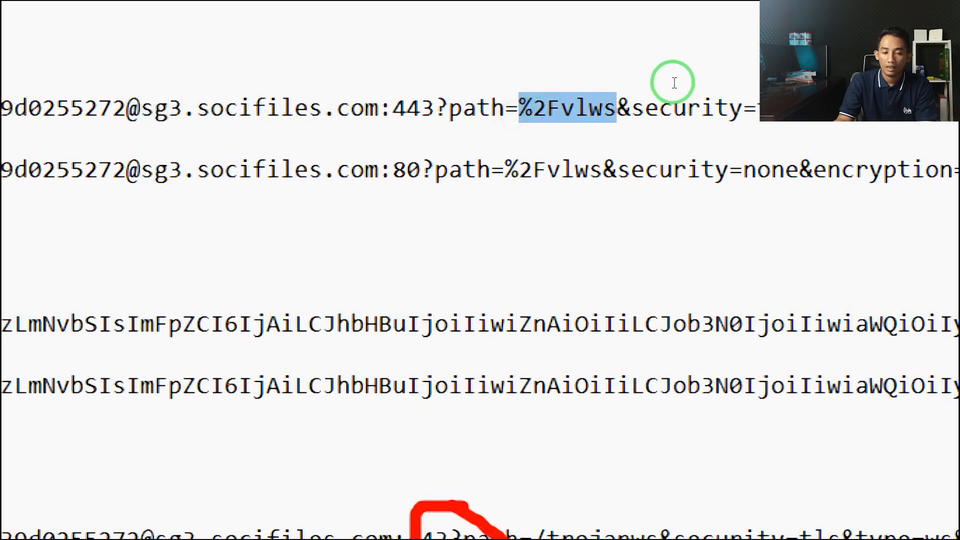
left_click(559, 116)
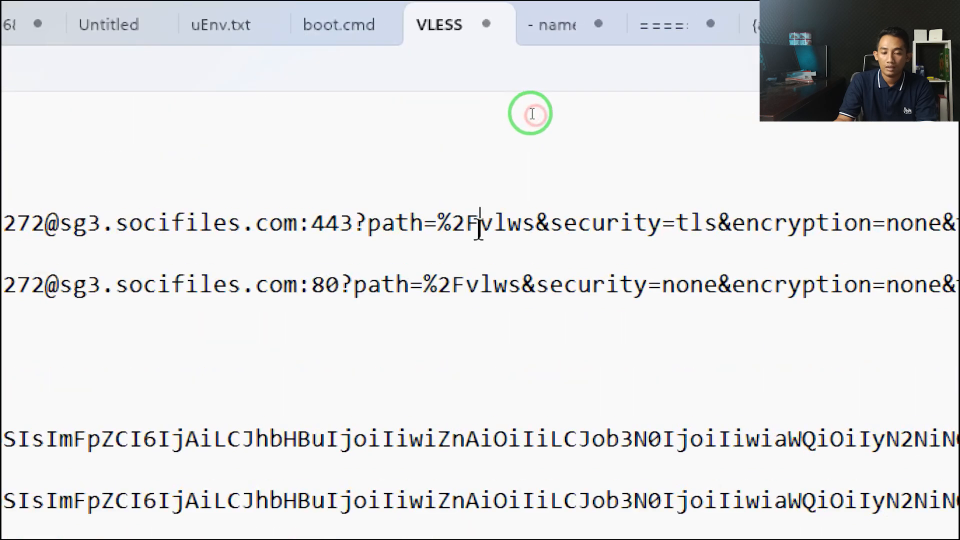
left_click_drag(518, 115, 532, 116)
left_click_drag(456, 235, 478, 231)
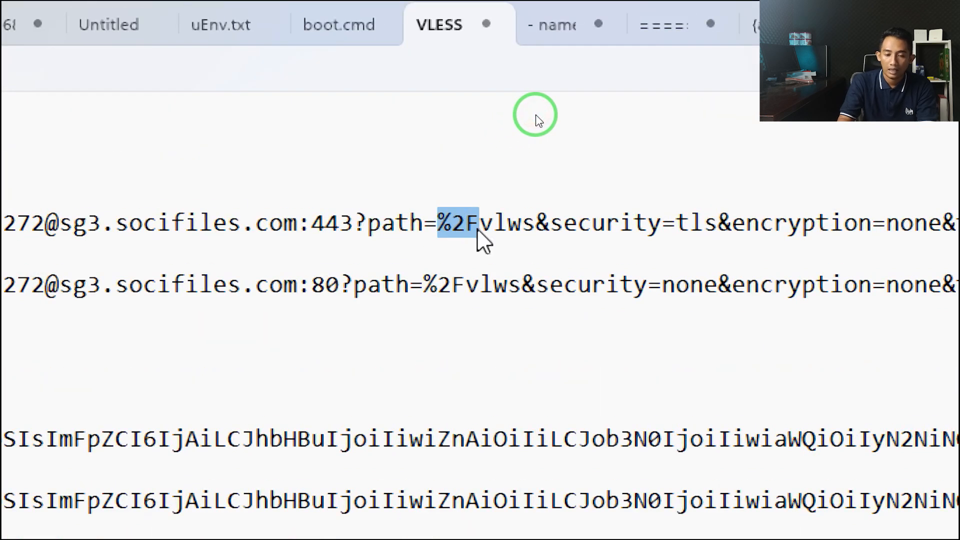
type("/")
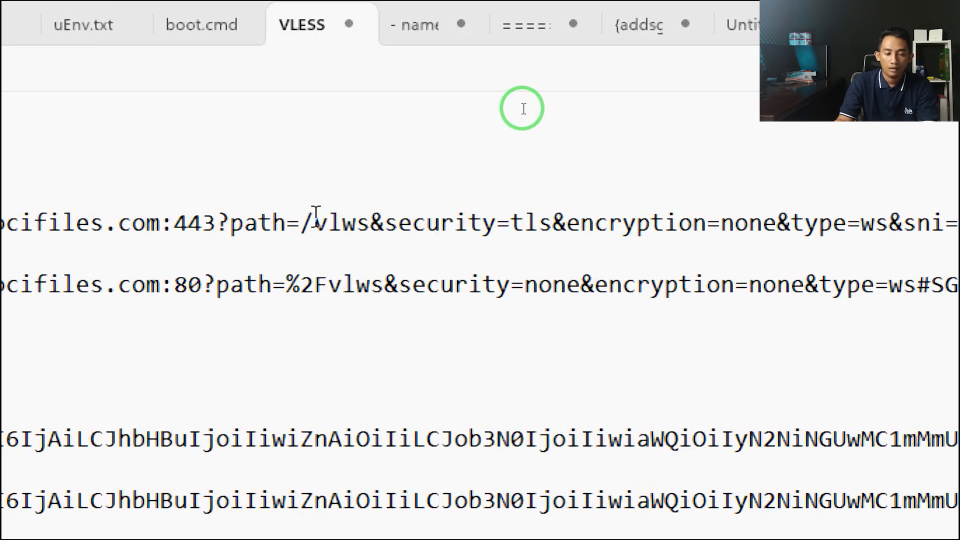
Step: Copy /vlws from the Vless 443 link into the server entry's ws-opts-path in the browser
mouse_move(315, 220)
left_mouse_down()
mouse_move(369, 216)
mouse_move(370, 226)
mouse_move(304, 232)
left_mouse_up()
key("ctrl+c")
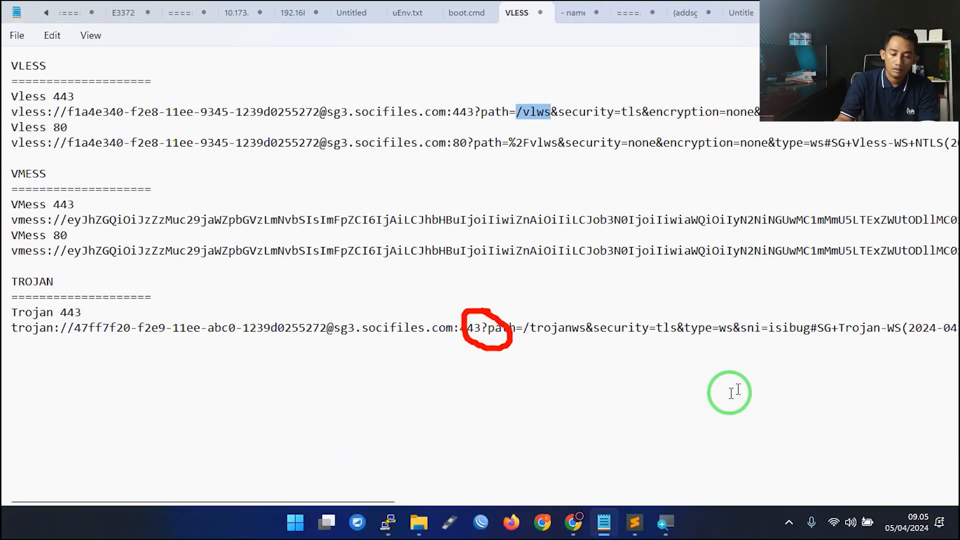
left_click(575, 522)
left_click(397, 372)
key("ctrl+v")
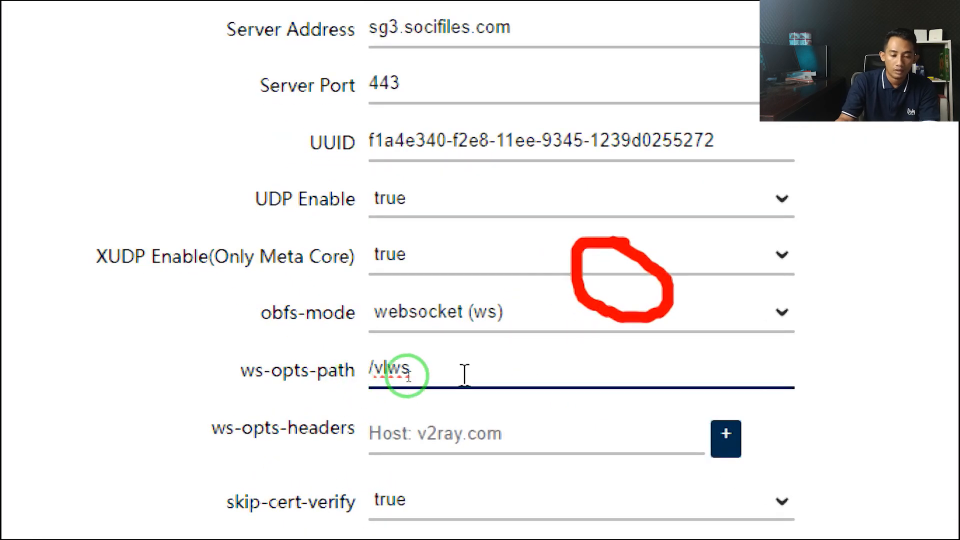
left_click_drag(407, 379, 344, 380)
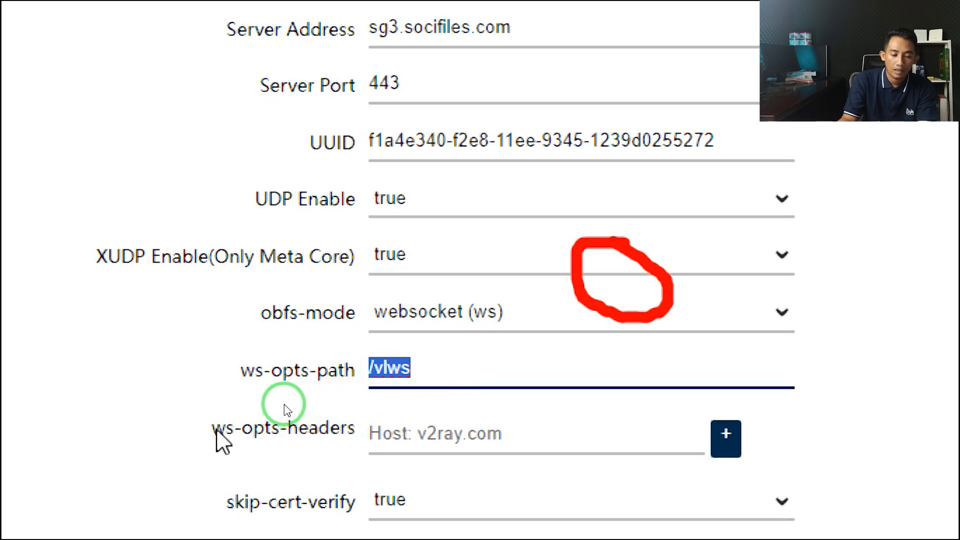
Step: Add Host: google.com as a ws-opts-headers entry
left_click_drag(216, 430, 355, 450)
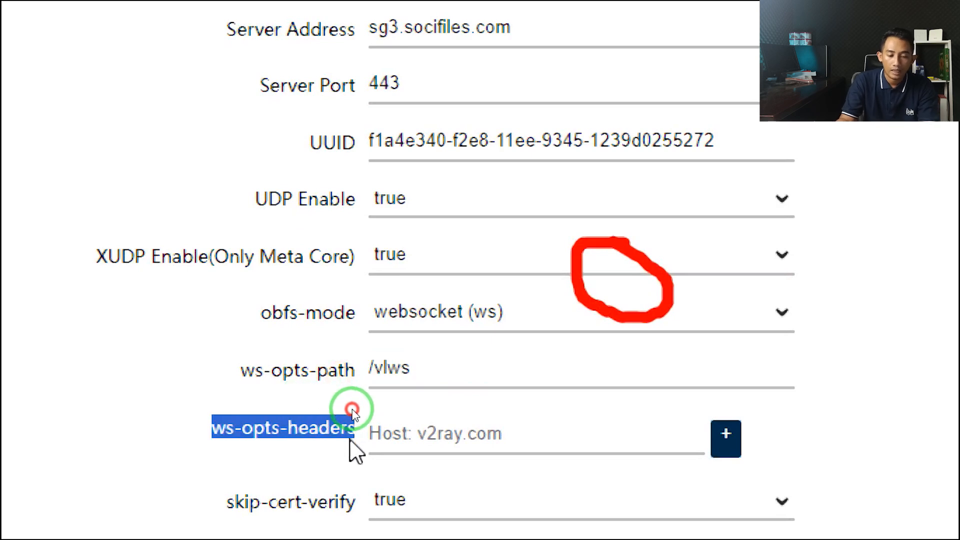
left_click(414, 411)
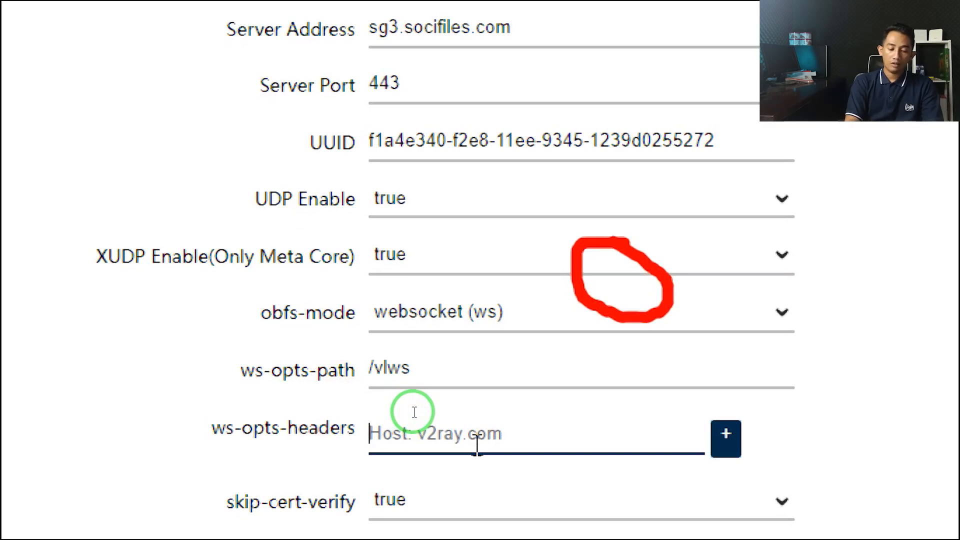
type("H")
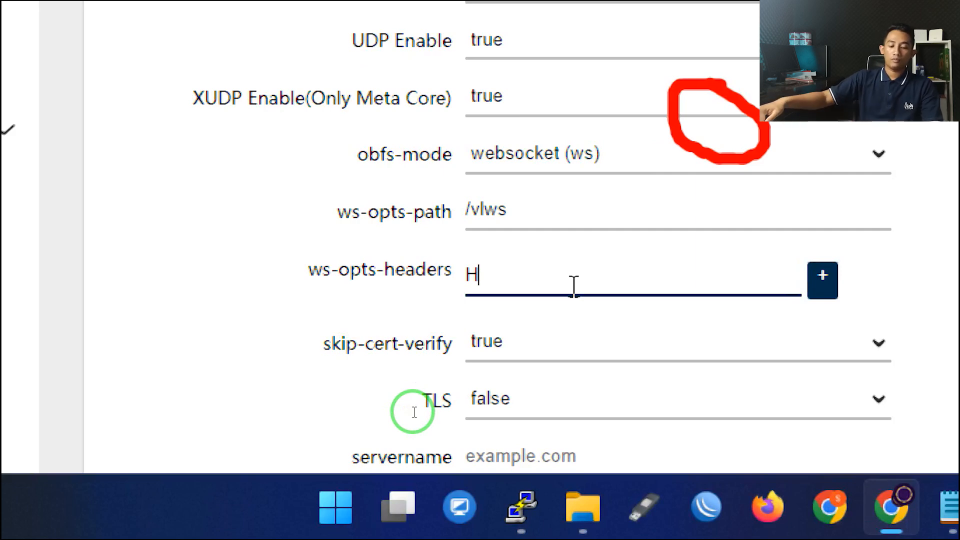
type("ost: ")
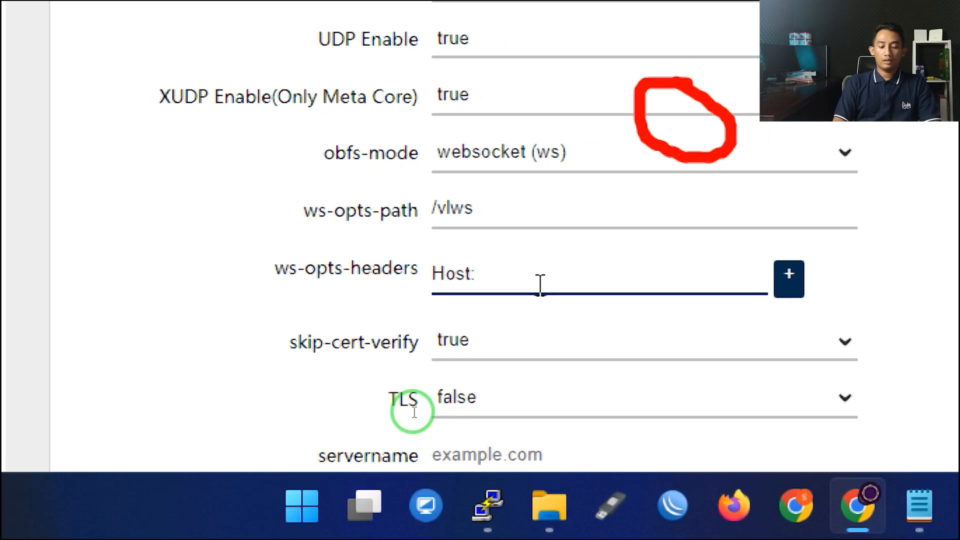
type("googl")
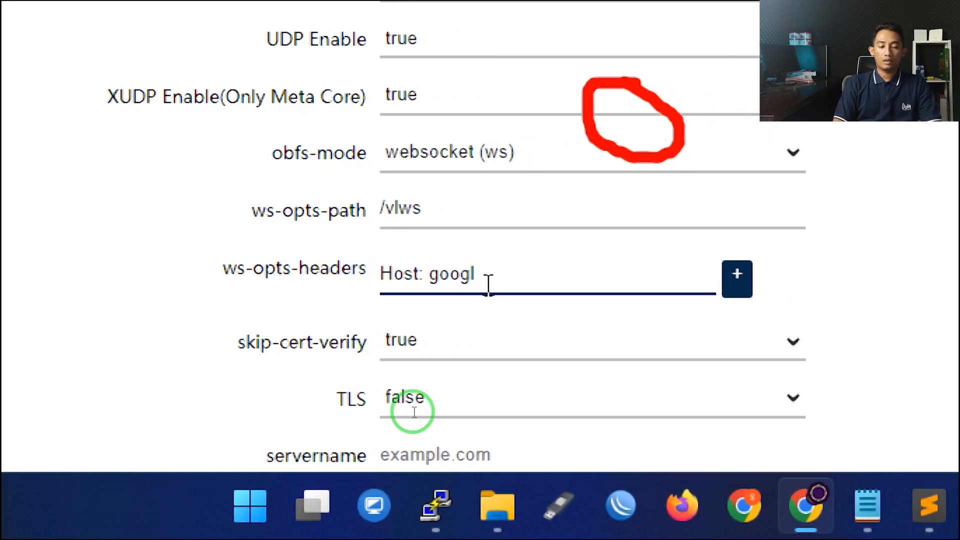
type("e.com")
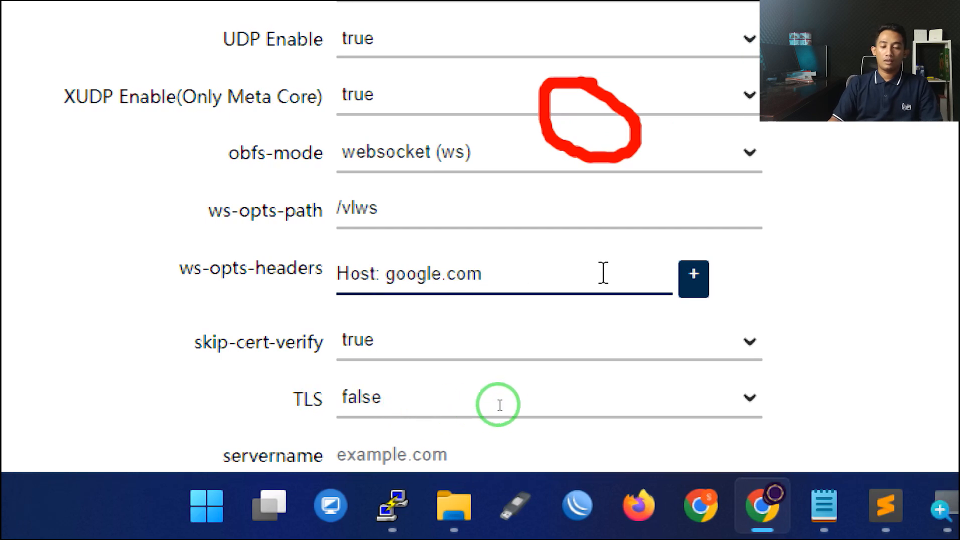
left_click(542, 405)
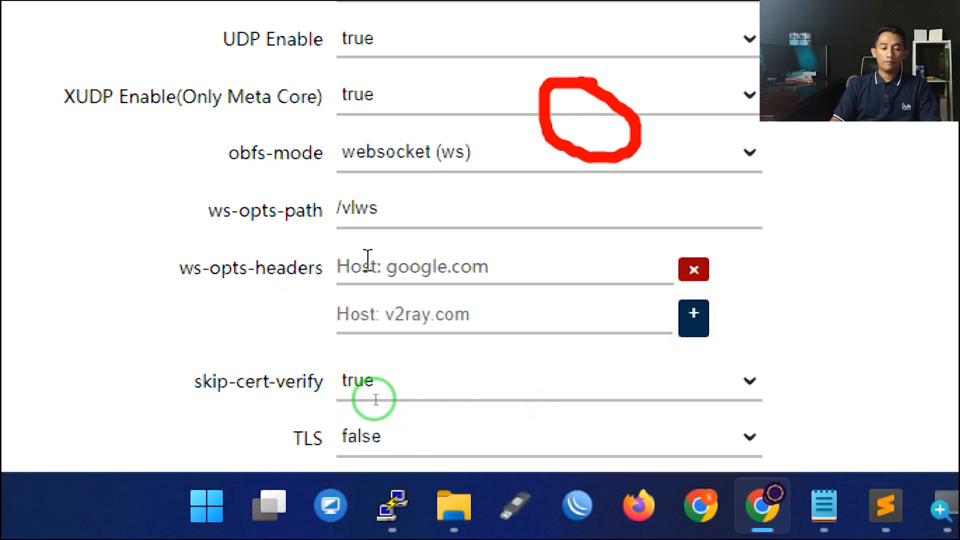
left_click_drag(334, 278, 518, 290)
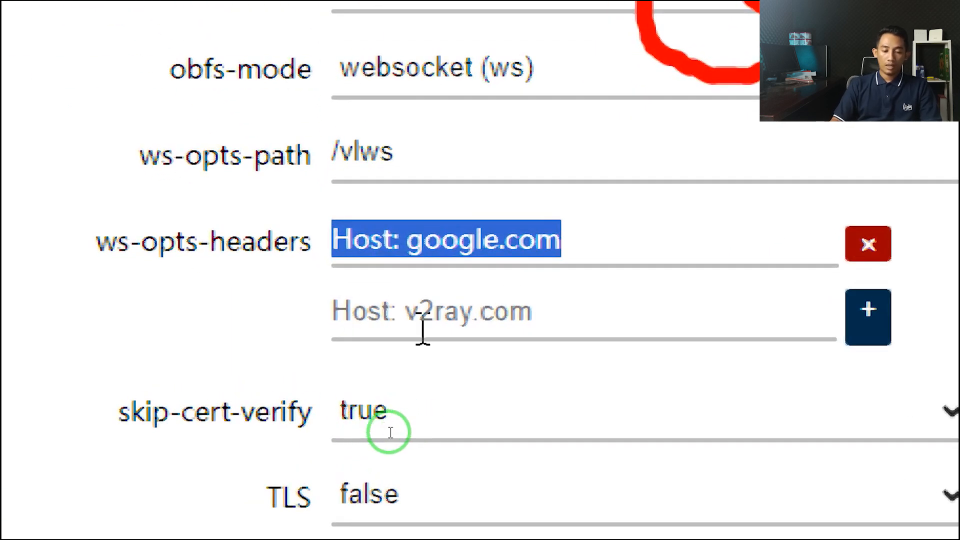
left_click(410, 310)
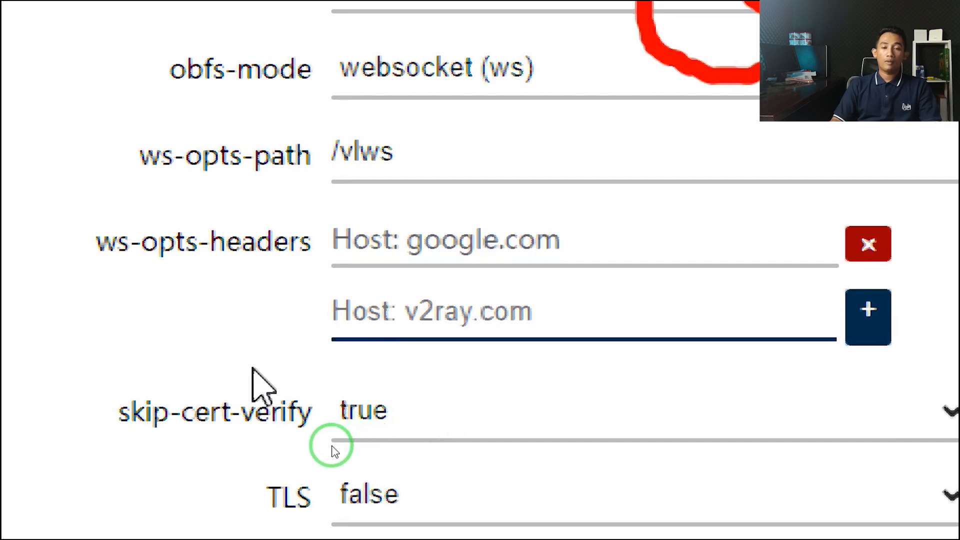
Step: Set TLS to true for the VLess-443 server
scroll(255, 376, "down", 3)
scroll(258, 377, "up", 2)
scroll(258, 377, "up", 4)
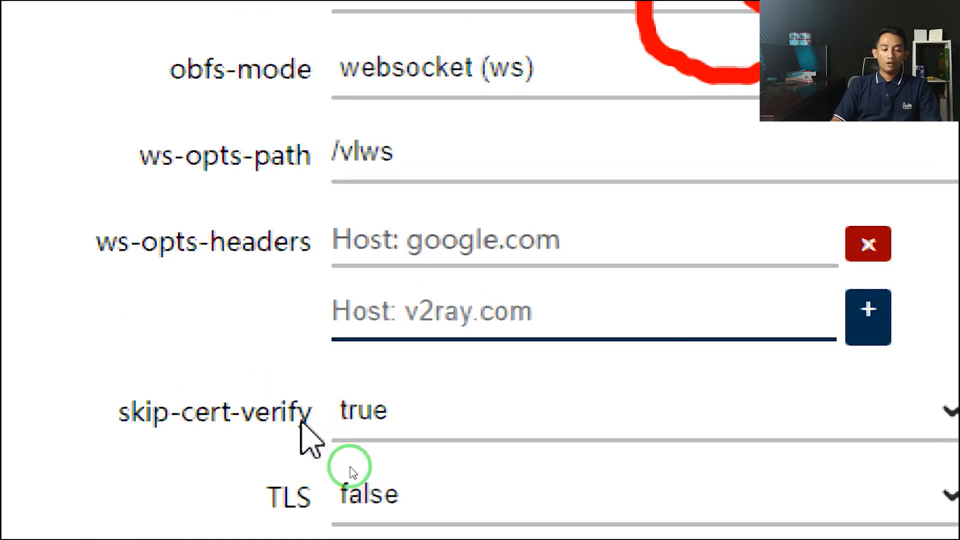
scroll(311, 440, "down", 4)
left_click_drag(269, 290, 332, 300)
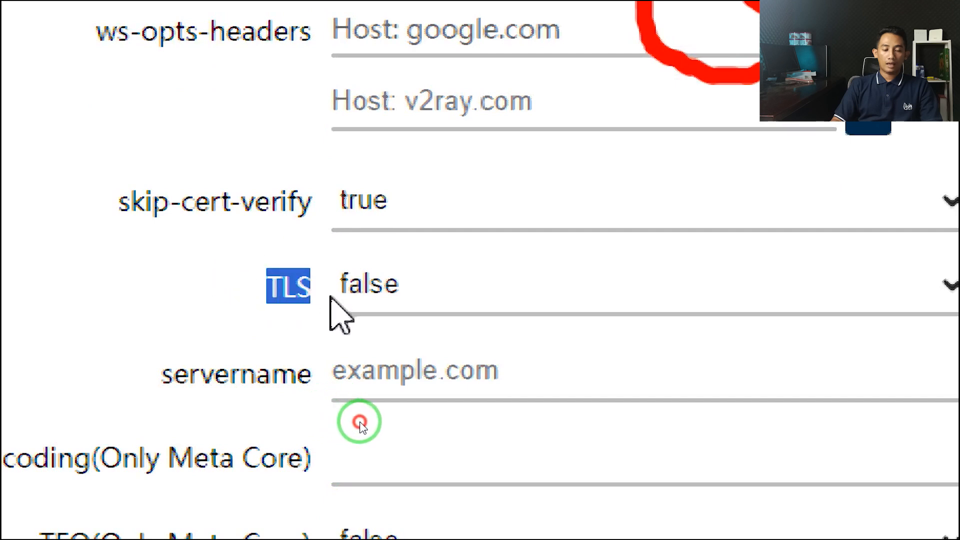
left_click(386, 311)
left_click(404, 340)
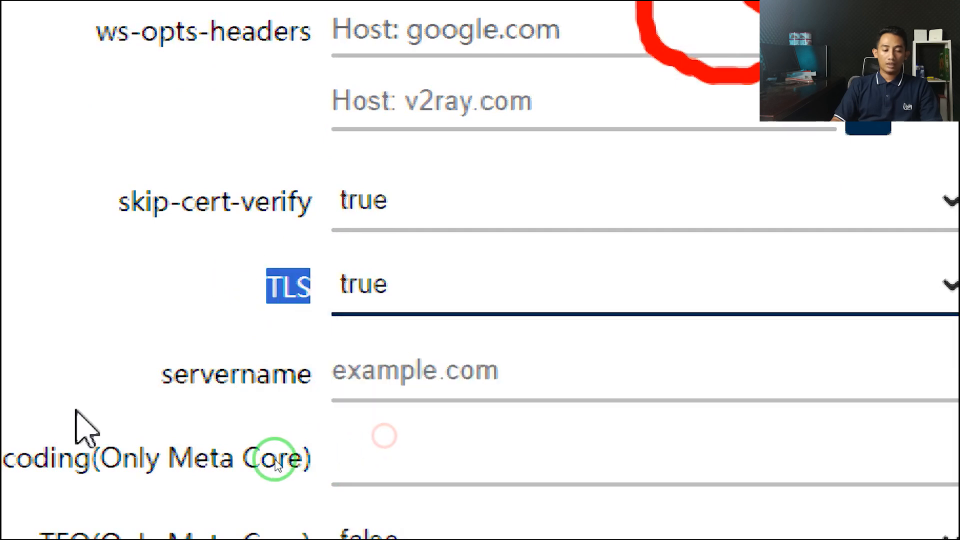
Step: Set the VLess-443 server's servername to google.com and commit the settings
left_click_drag(189, 382, 330, 392)
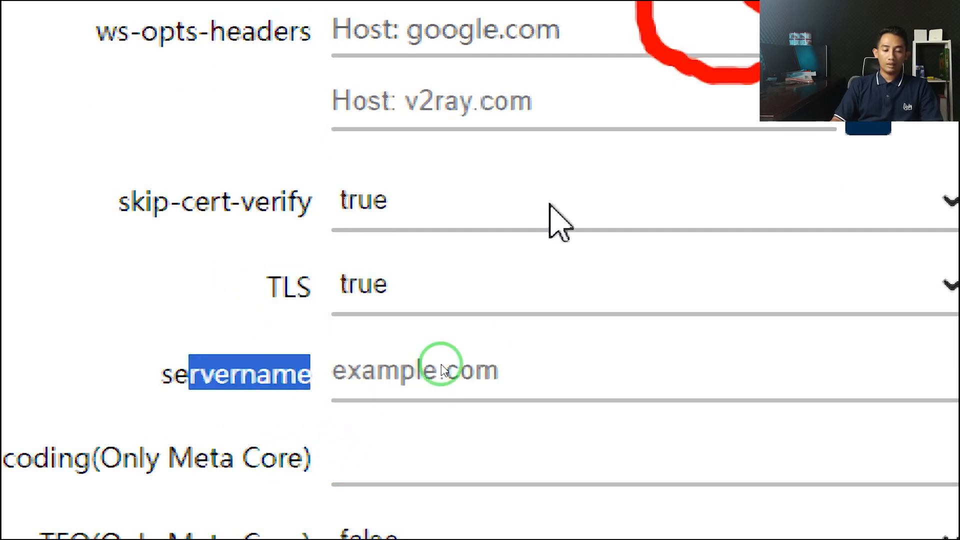
left_click_drag(599, 37, 411, 43)
key("ctrl+c")
left_click(450, 402)
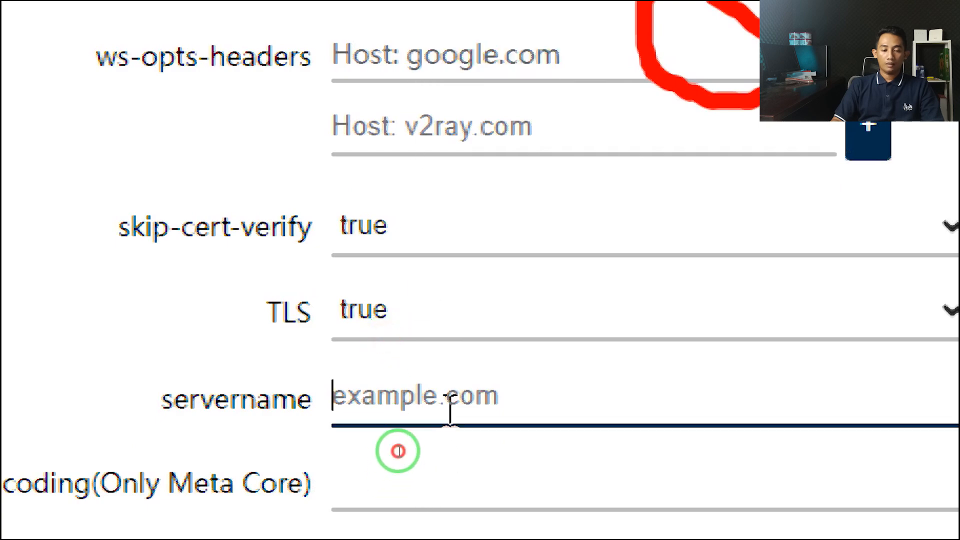
key("ctrl+v")
scroll(440, 444, "down", 5)
scroll(340, 251, "down", 10)
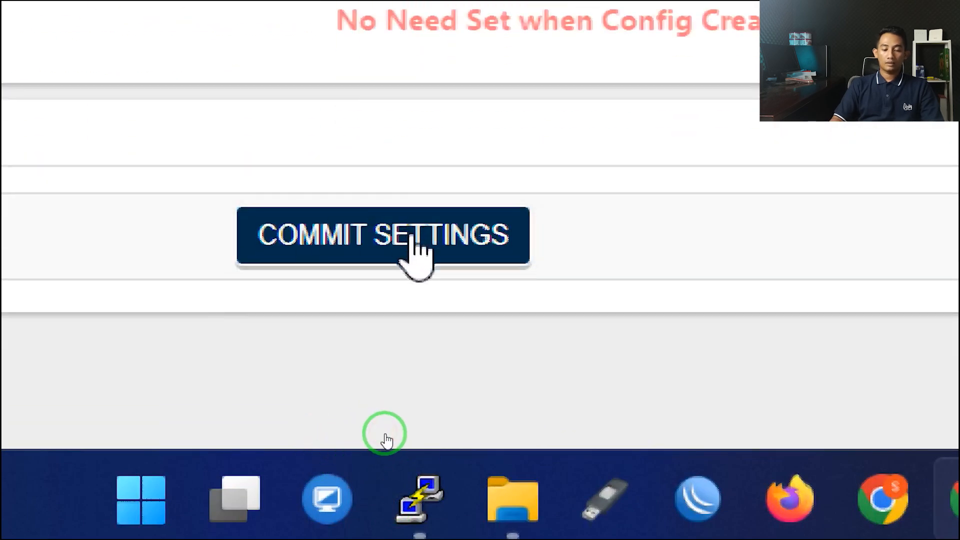
left_click(410, 237)
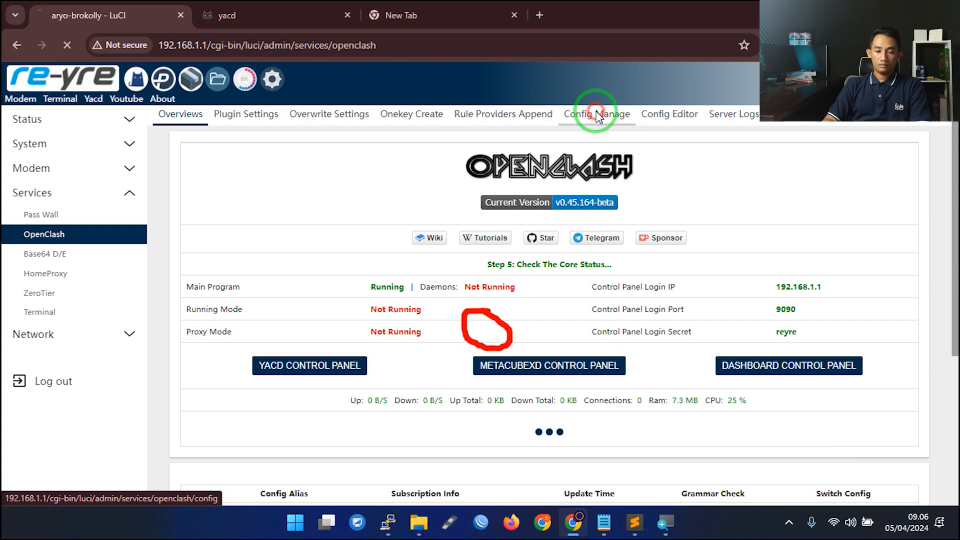
Step: Copy the whole VLess-443 proxy block, from its name line through smux enabled: false, from promox.yaml in Config Manage
scroll(442, 338, "down", 8)
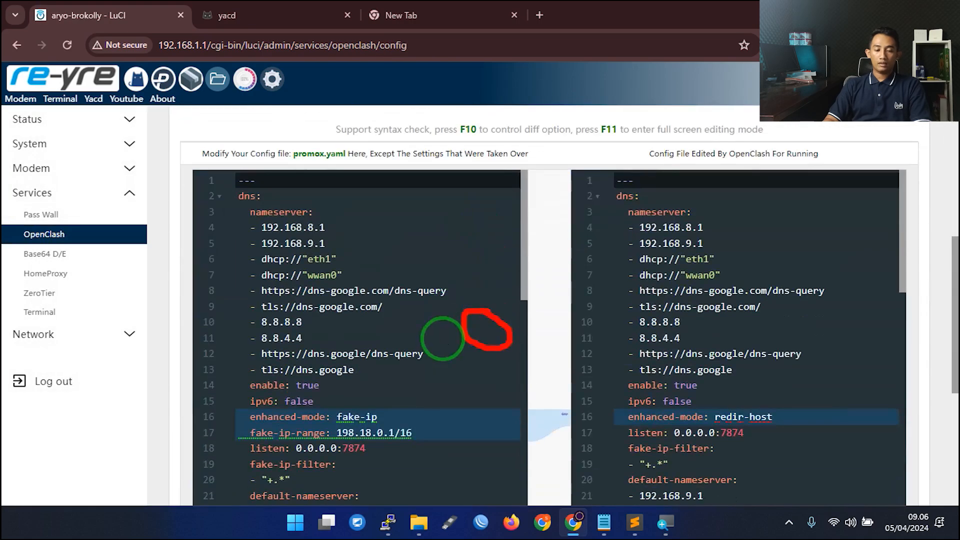
scroll(442, 338, "down", 20)
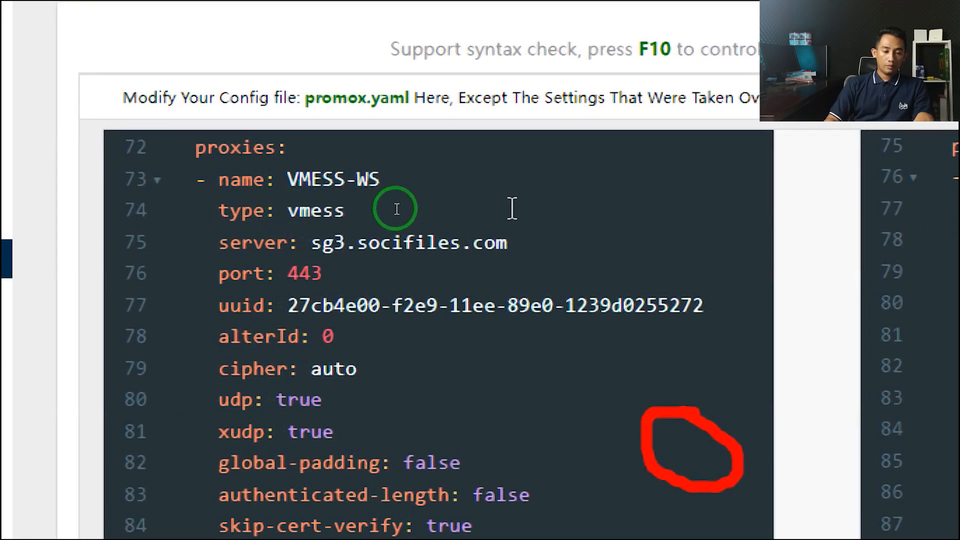
scroll(271, 250, "down", 5)
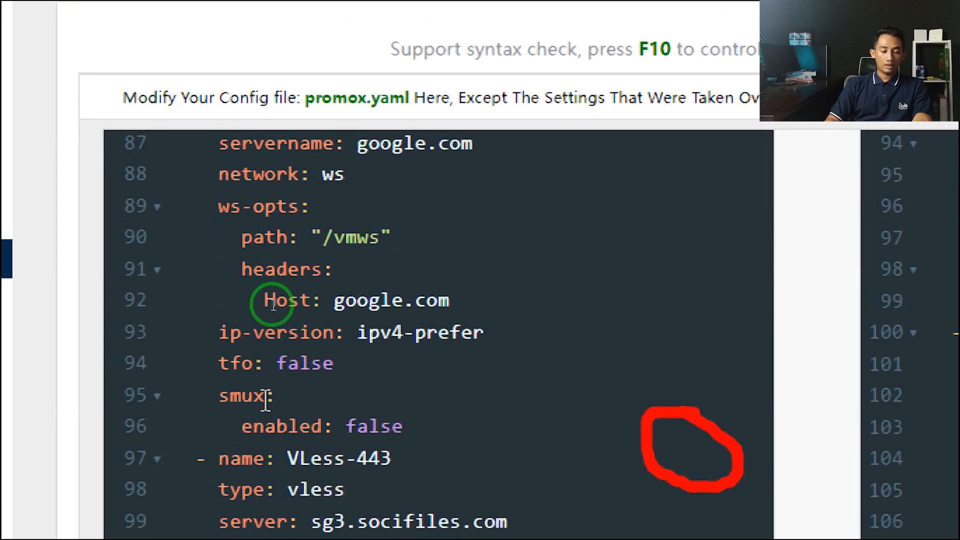
scroll(266, 400, "down", 3)
left_click(196, 318)
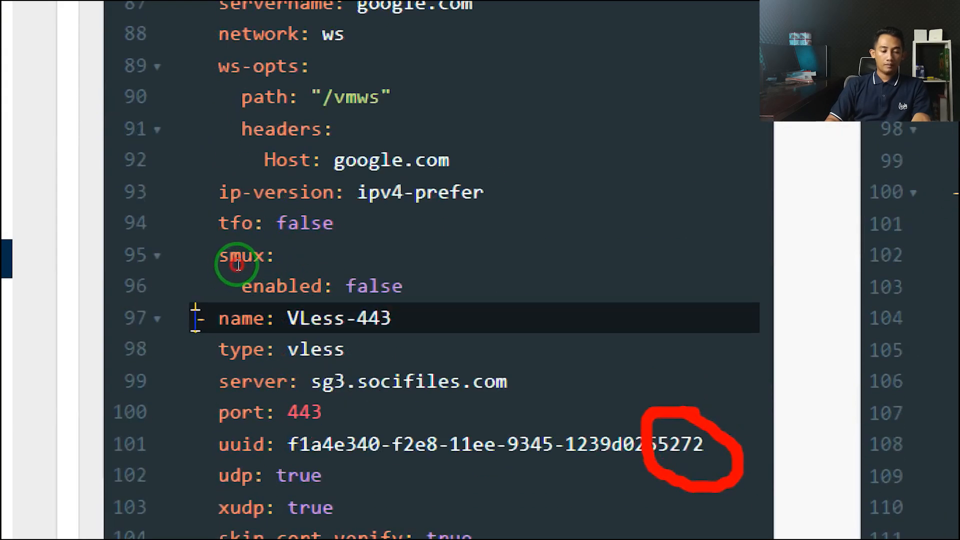
left_click_drag(198, 323, 415, 419)
key("ctrl+c")
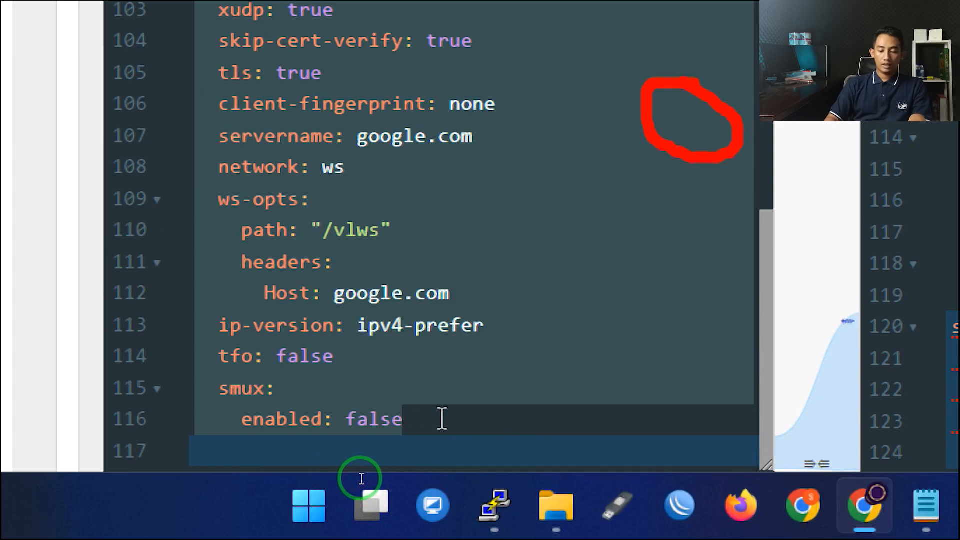
key("super+minus")
Step: Open universal.yaml from the proxy_provider folder for editing in OpenClash's Config Editor
scroll(625, 278, "up", 5)
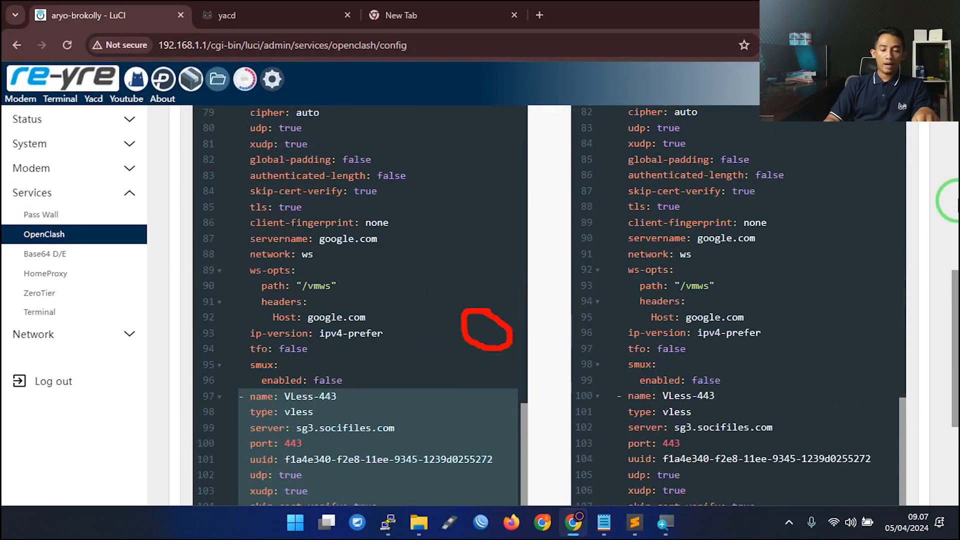
scroll(950, 243, "up", 3)
scroll(950, 242, "up", 6)
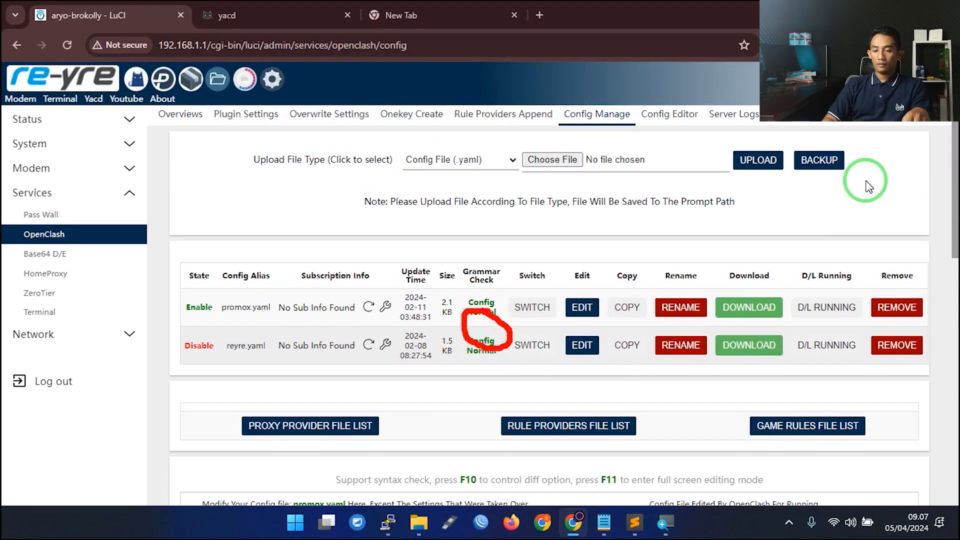
left_click(665, 114)
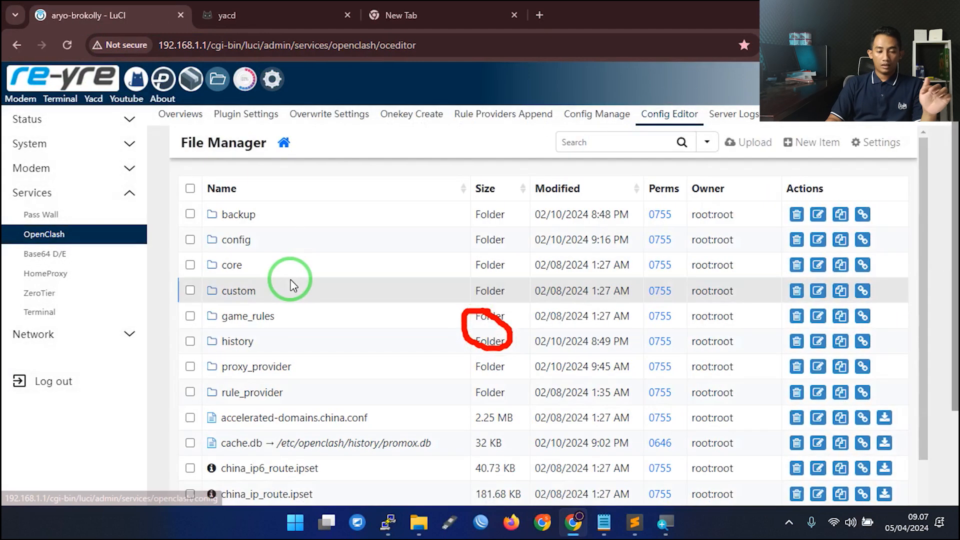
left_click(257, 370)
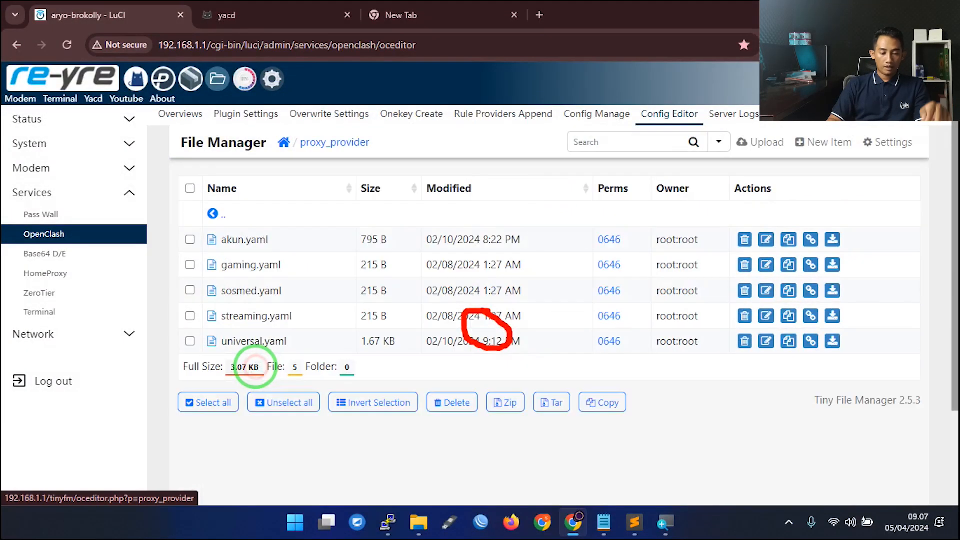
left_click(243, 343)
left_click(318, 278)
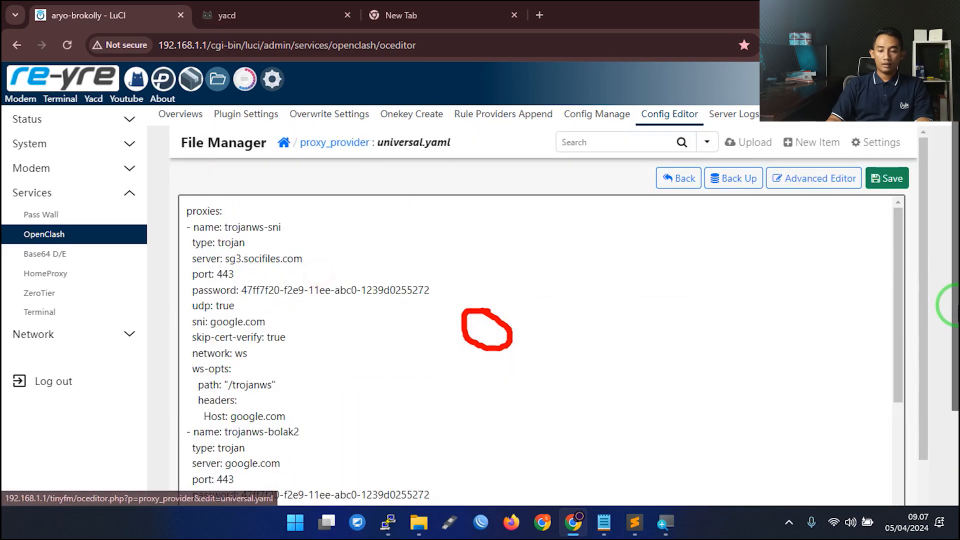
Step: Paste the copied VLess-443 block at the end of universal.yaml, after the VMESS-WS-80 entry
left_click_drag(898, 304, 898, 470)
left_click(924, 468)
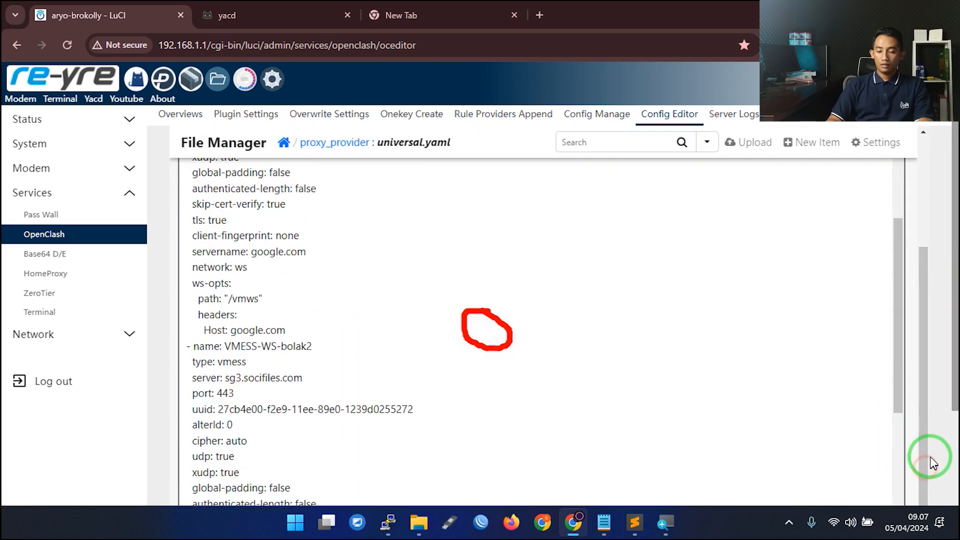
scroll(853, 407, "down", 10)
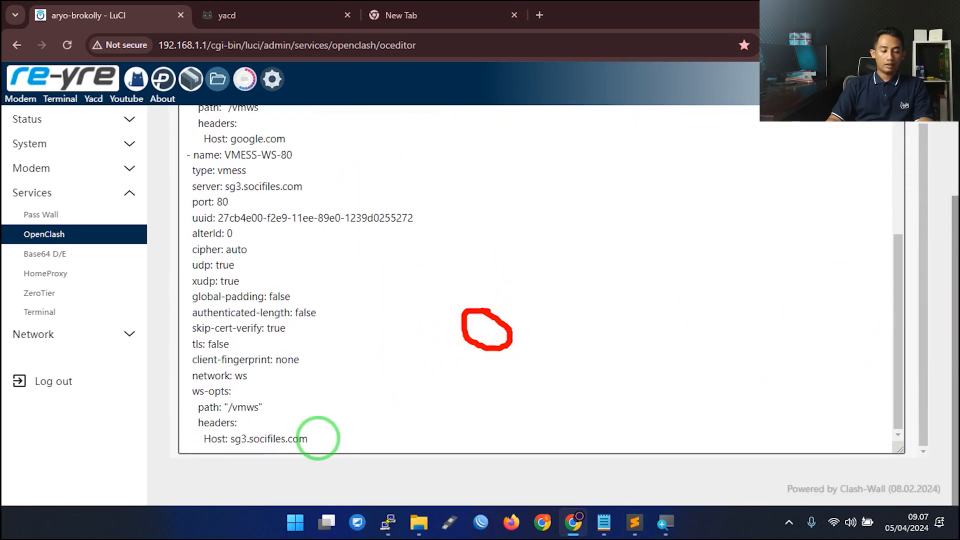
key("ctrl+v")
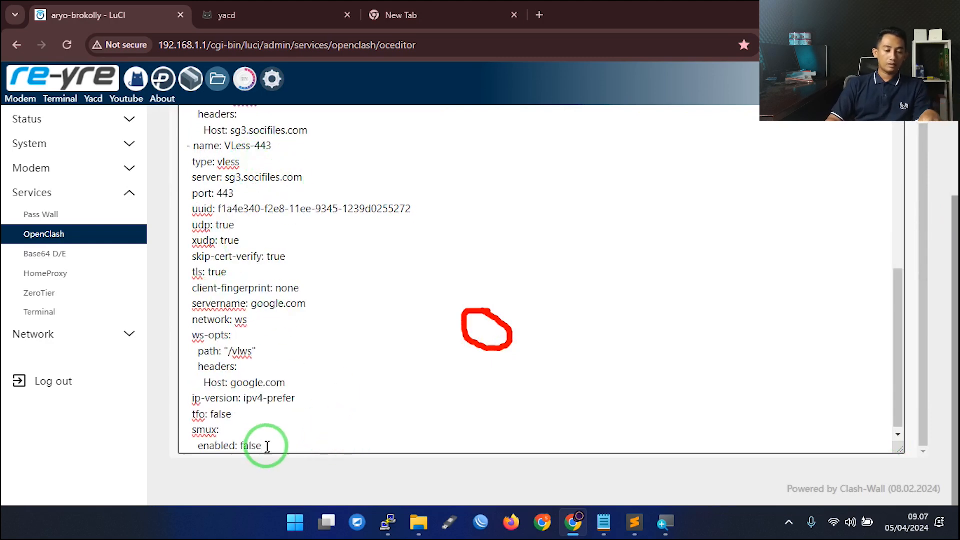
Step: Delete the ip-version, tfo and smux lines from the pasted VLess-443 block and save universal.yaml
left_click_drag(262, 445, 178, 398)
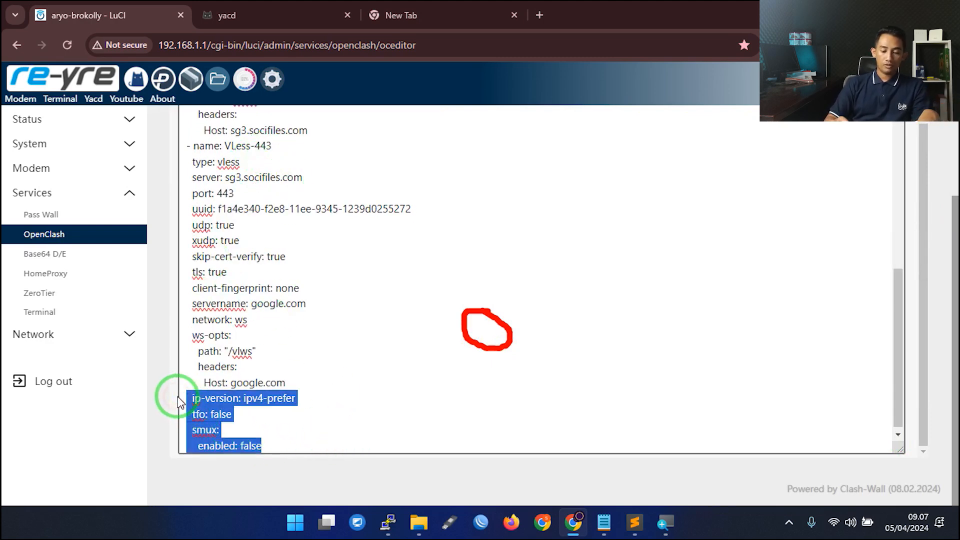
key("BackSpace")
key("BackSpace")
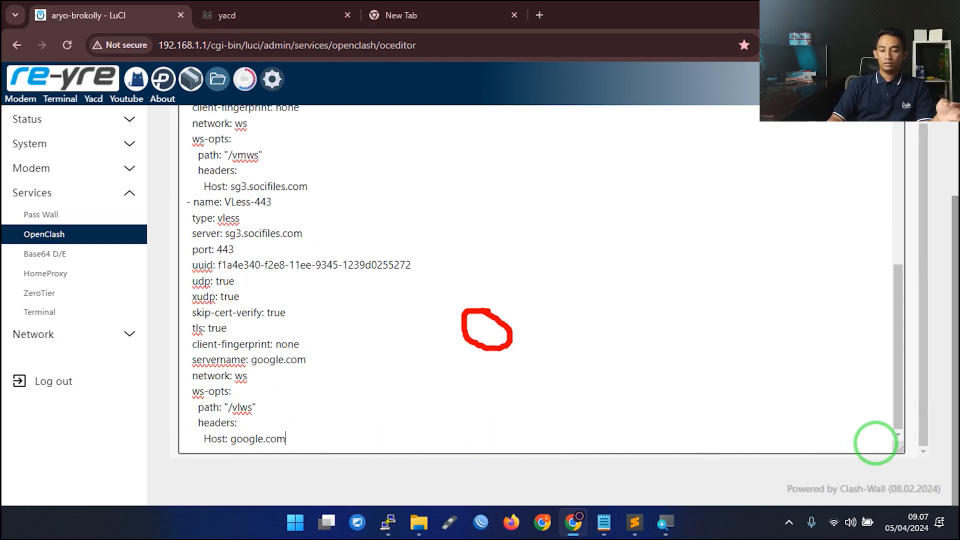
key("ctrl+s")
Step: Switch to the yacd dashboard and update the Proxy-provider so the edited proxies are reloaded
key("ctrl+Tab")
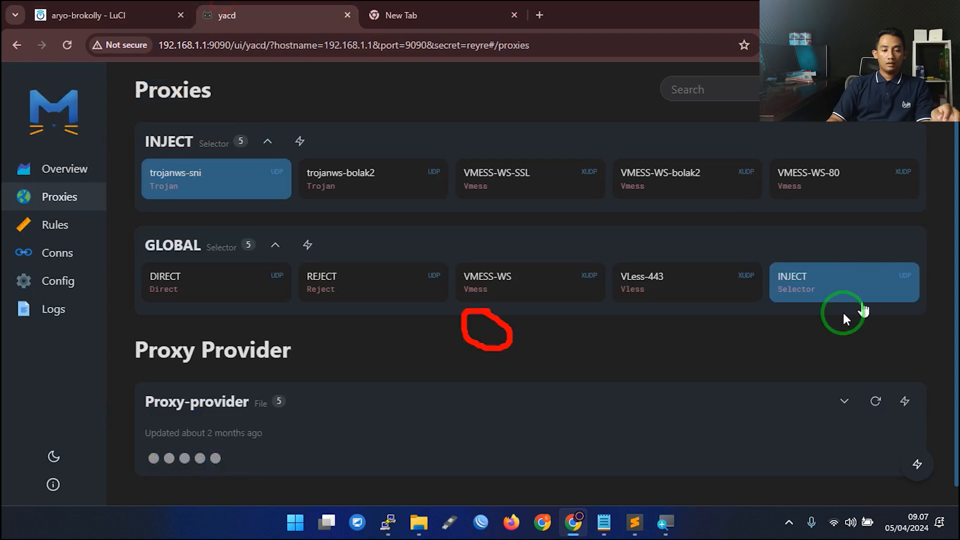
mouse_move(923, 443)
left_click(919, 420)
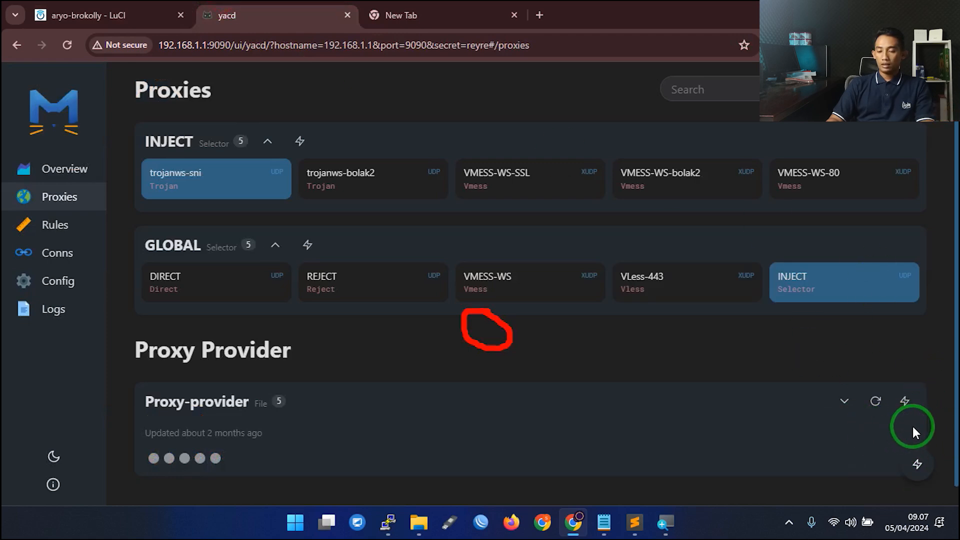
mouse_move(916, 465)
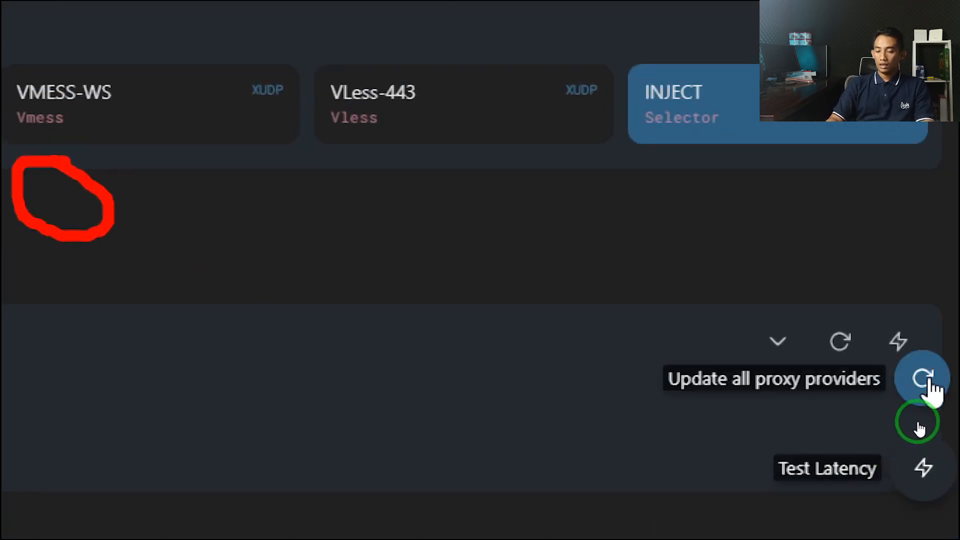
left_click(927, 381)
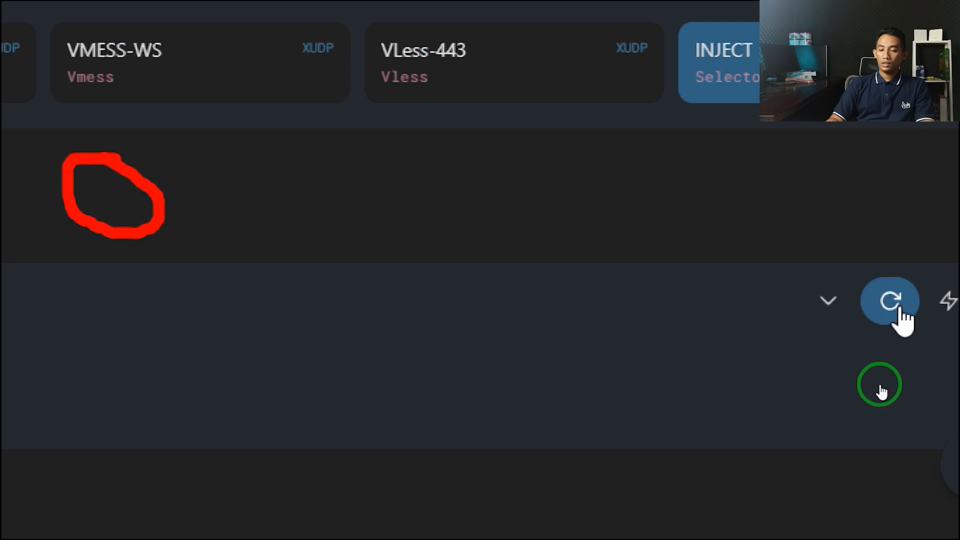
left_click(899, 309)
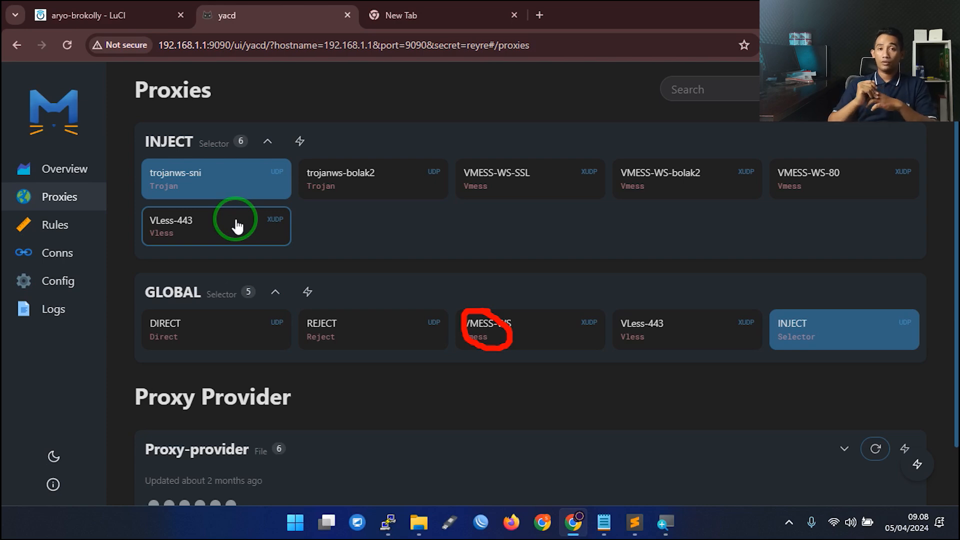
Step: Back in universal.yaml, duplicate the VLess-443 block below itself and name the copy VLess-bolak2
left_click(95, 16)
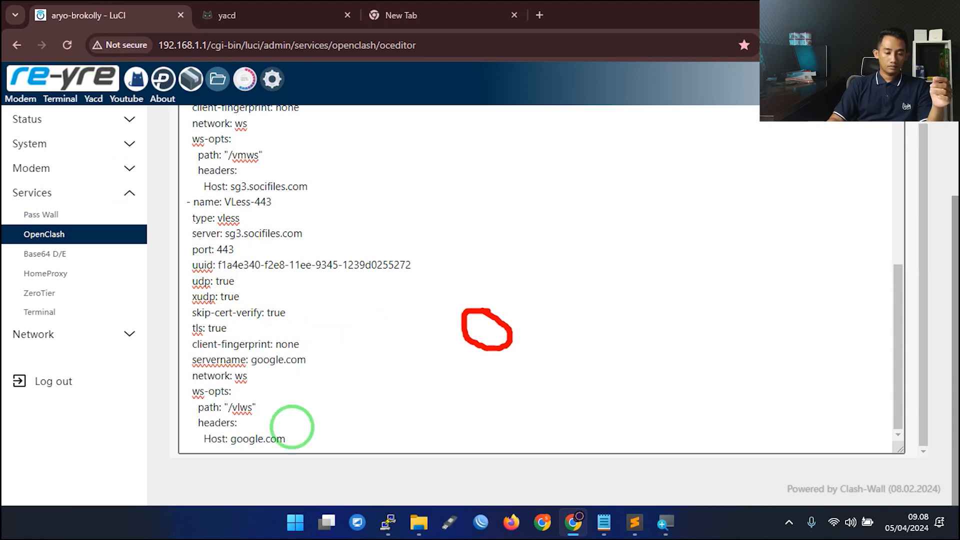
left_click_drag(300, 439, 182, 204)
key("ctrl+c")
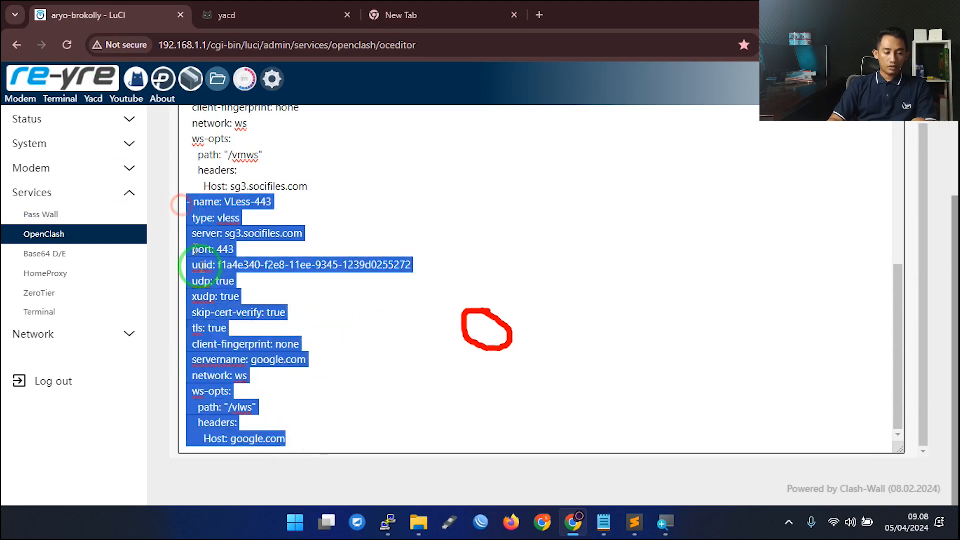
left_click(303, 452)
key("ctrl+v")
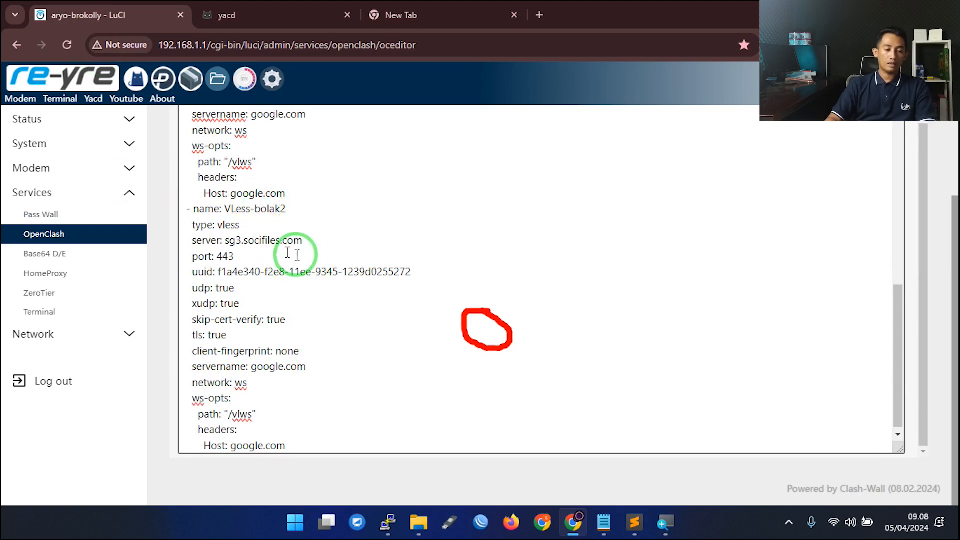
Step: Cut sg3.socifiles.com from the VLess-bolak2 entry's server line and use it to replace the servername value
left_click_drag(303, 240, 224, 241)
key("ctrl+c")
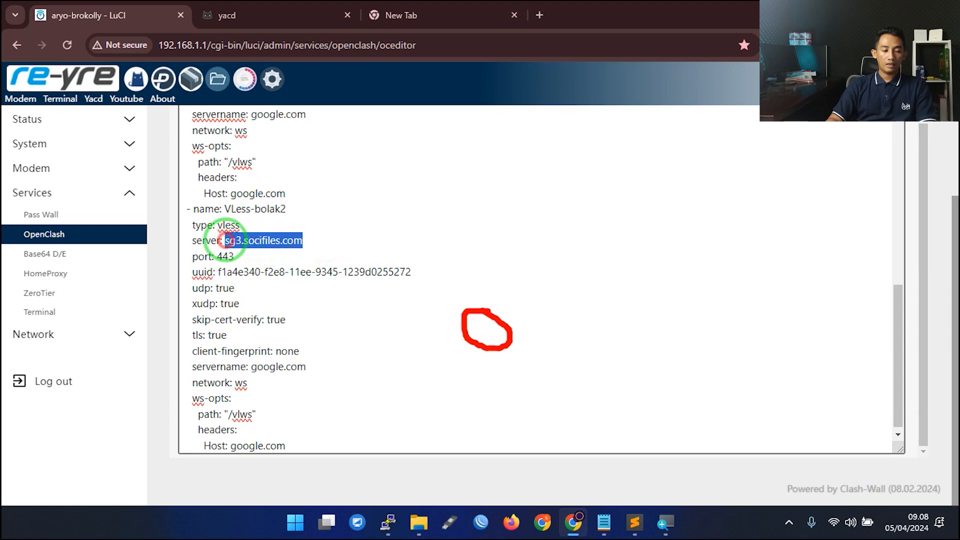
key("BackSpace")
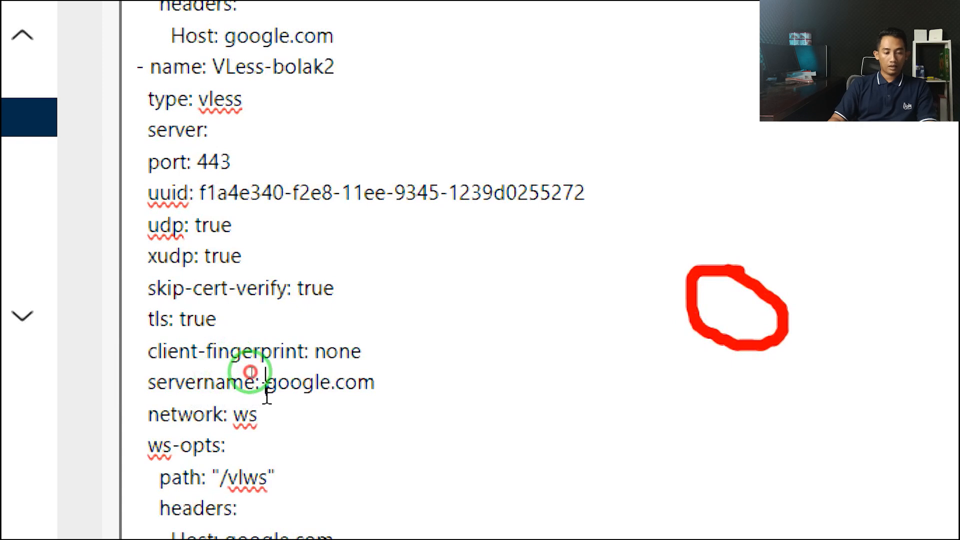
left_click_drag(265, 382, 375, 384)
key("ctrl+v")
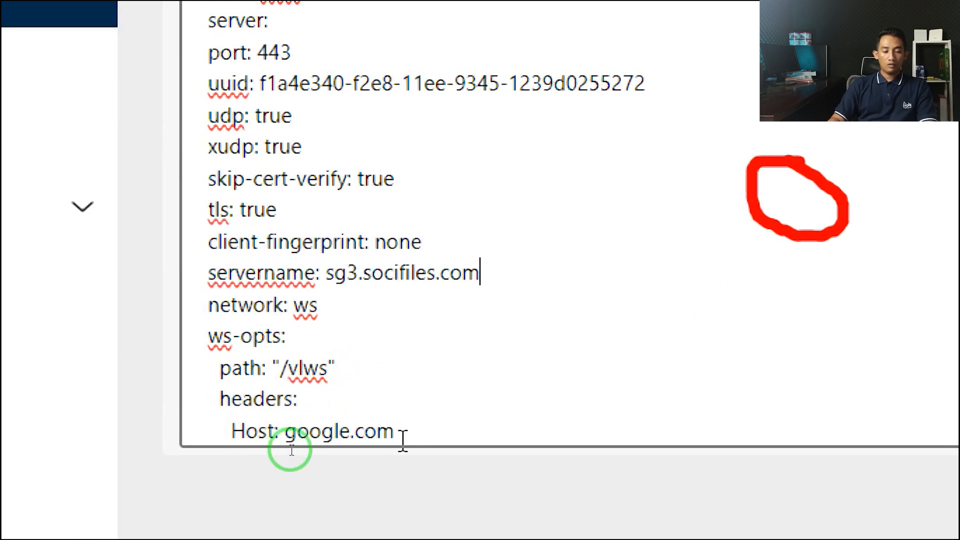
Step: Replace the Host header of the VLess-bolak2 entry with sg3.socifiles.com
left_click(289, 431)
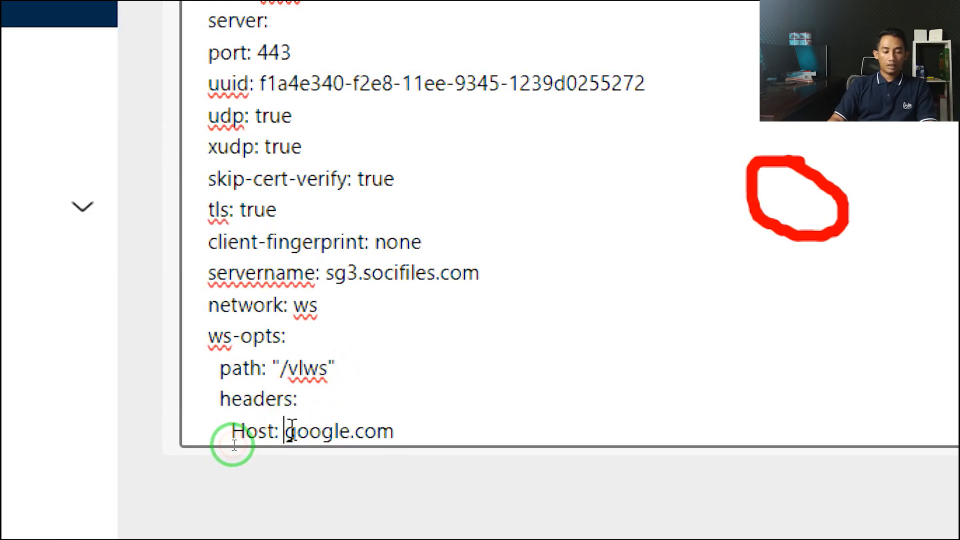
key("ctrl+v")
left_click_drag(624, 431, 448, 434)
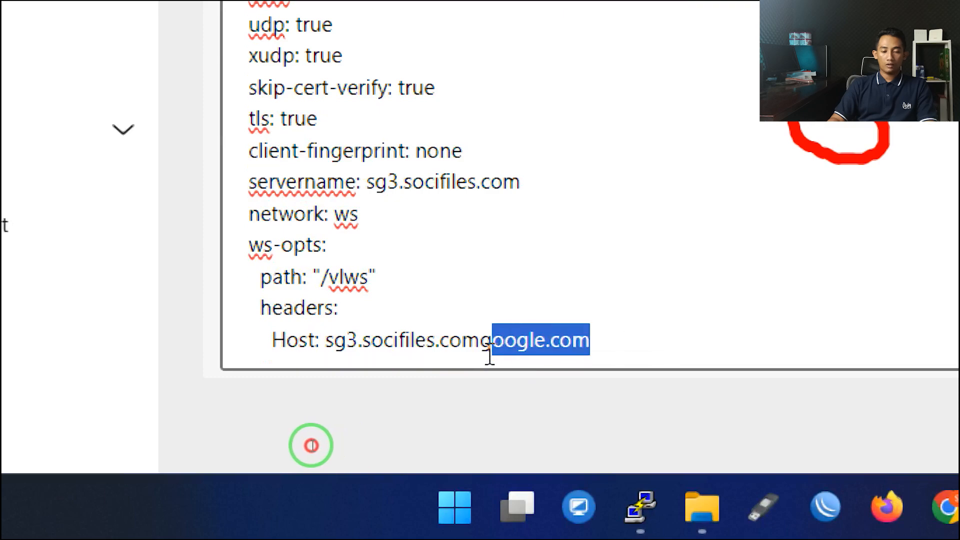
left_click_drag(489, 356, 482, 357)
key("BackSpace")
Step: Set the server of the VLess-bolak2 entry to google.com
scroll(482, 339, "up", 7)
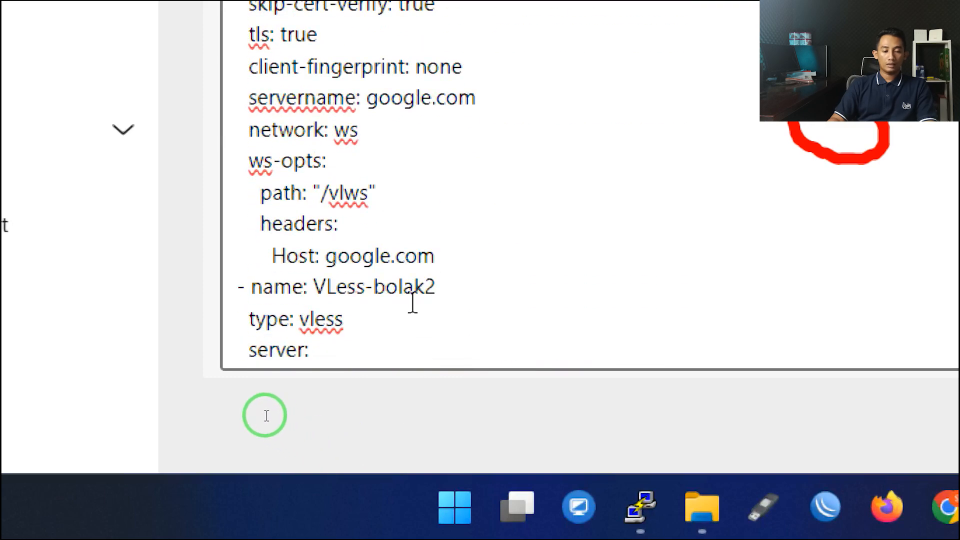
left_click(358, 347)
type("google.com")
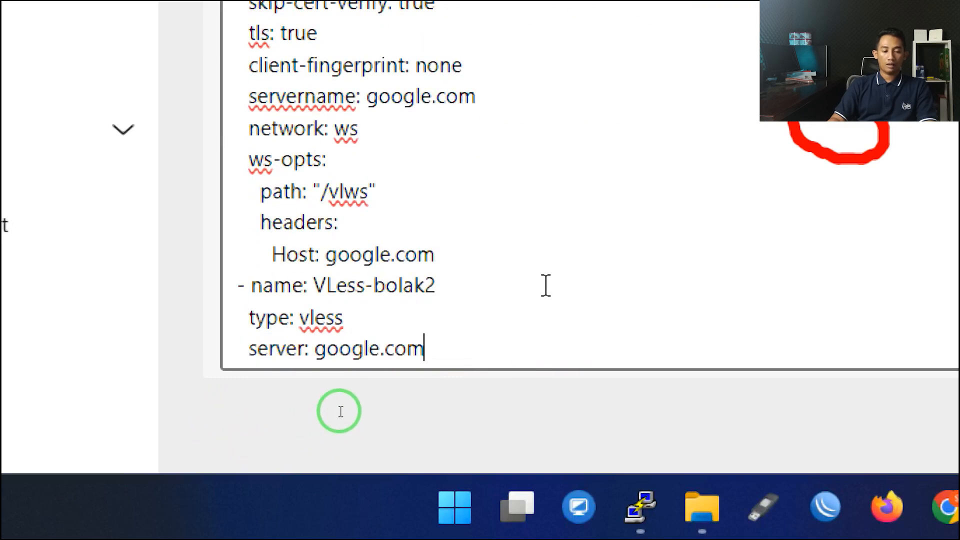
scroll(546, 285, "down", 5)
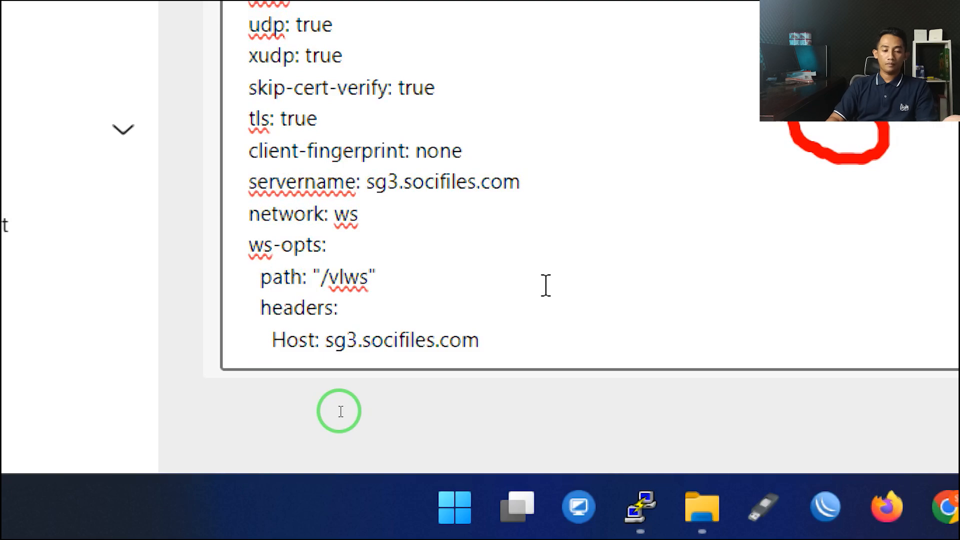
Step: Save universal.yaml, duplicate the VLess-bolak2 block at the end of the file, and name the copy VLess-80
scroll(546, 285, "up", 5)
key("ctrl+s")
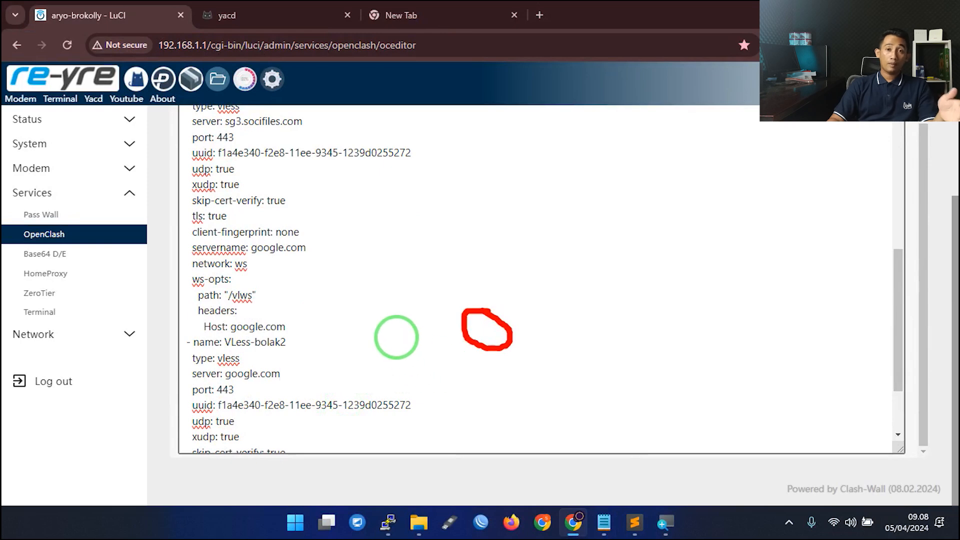
scroll(352, 302, "down", 3)
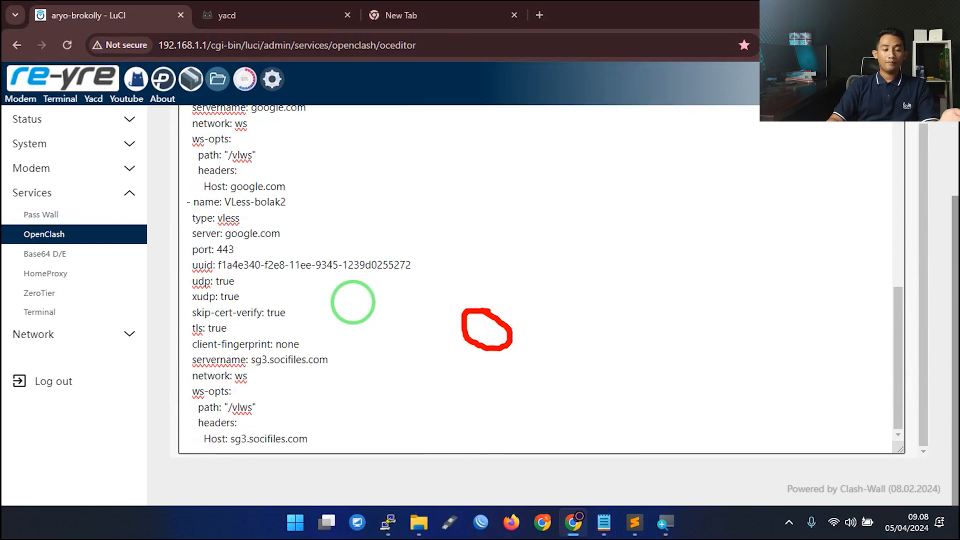
left_click_drag(330, 442, 173, 206)
key("ctrl+c")
key("Right")
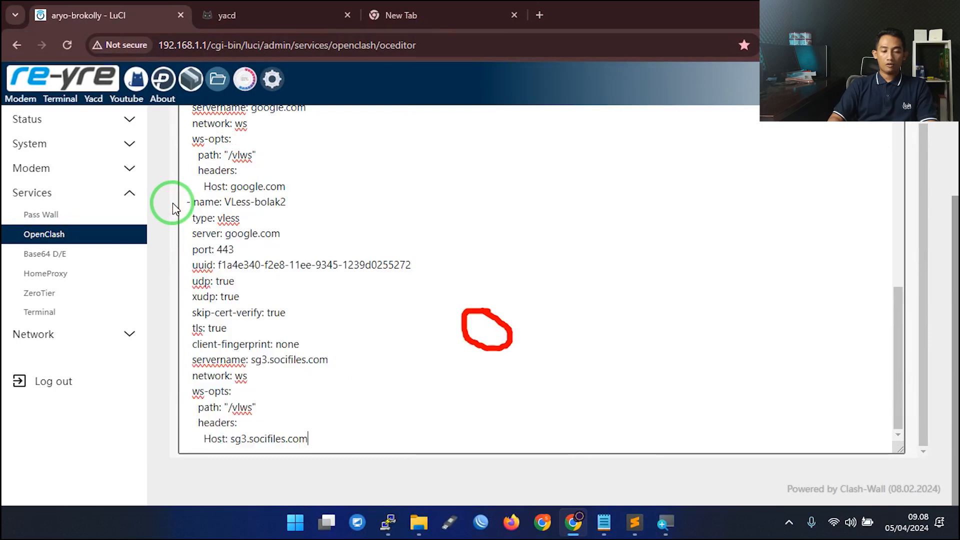
key("Return")
key("ctrl+v")
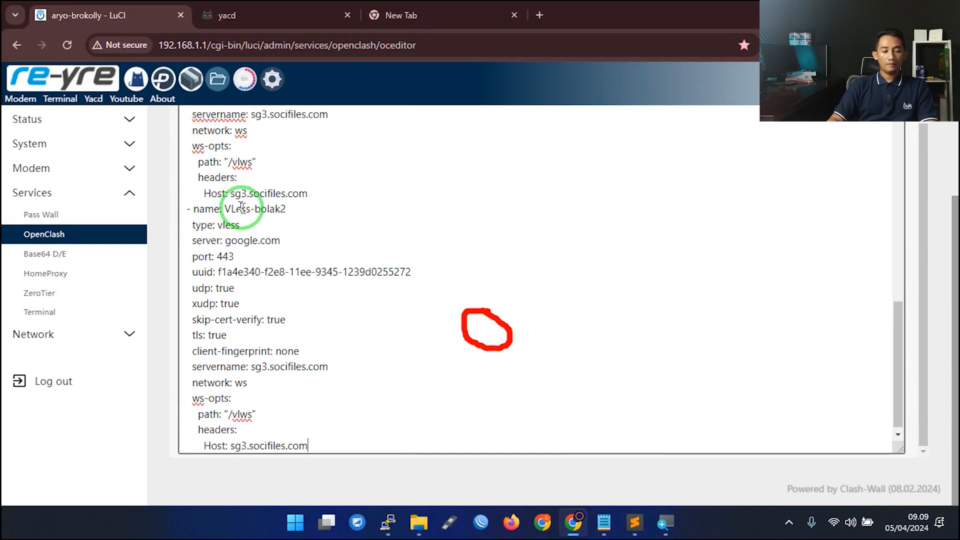
left_click(261, 208)
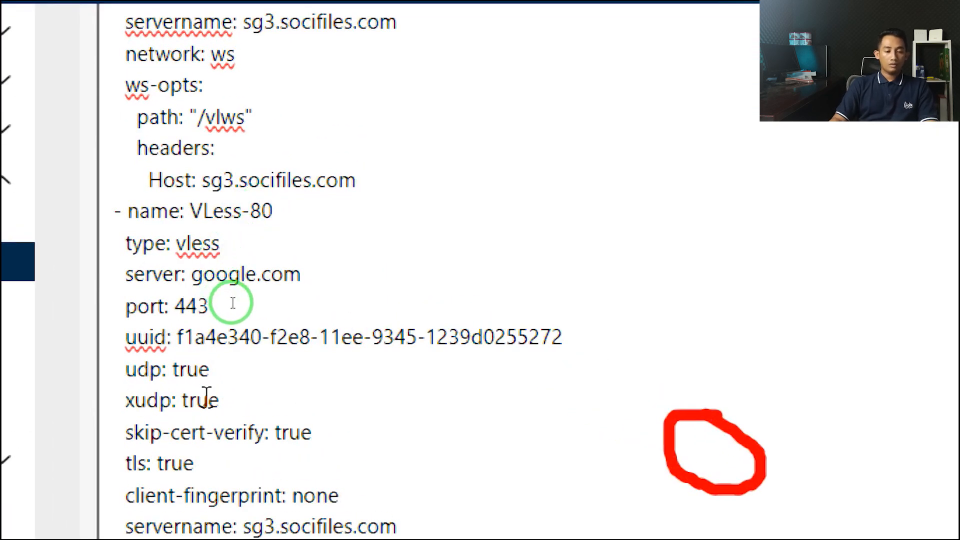
Step: Set tls to false in the VLess-80 entry
scroll(232, 300, "down", 1)
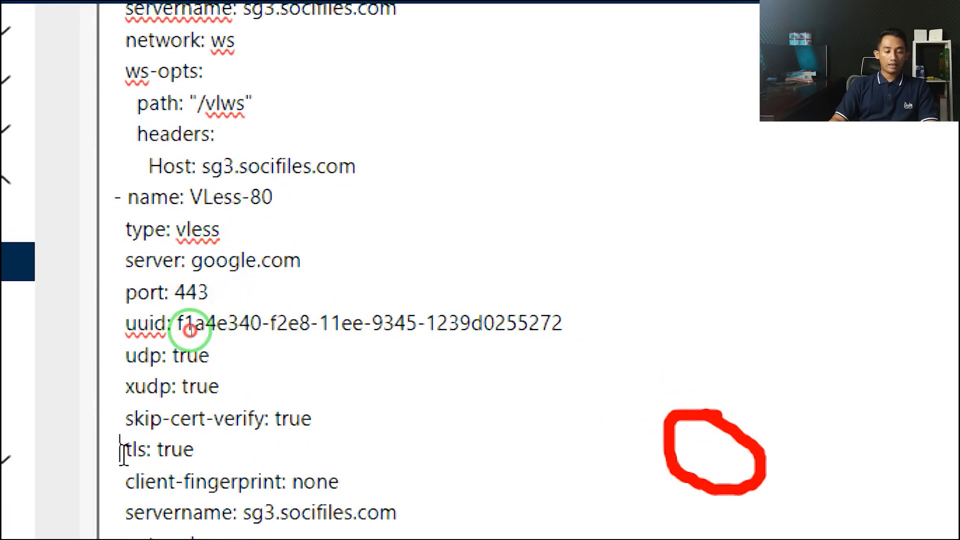
left_click_drag(121, 450, 192, 450)
left_click(182, 450)
double_click(185, 450)
type("fals")
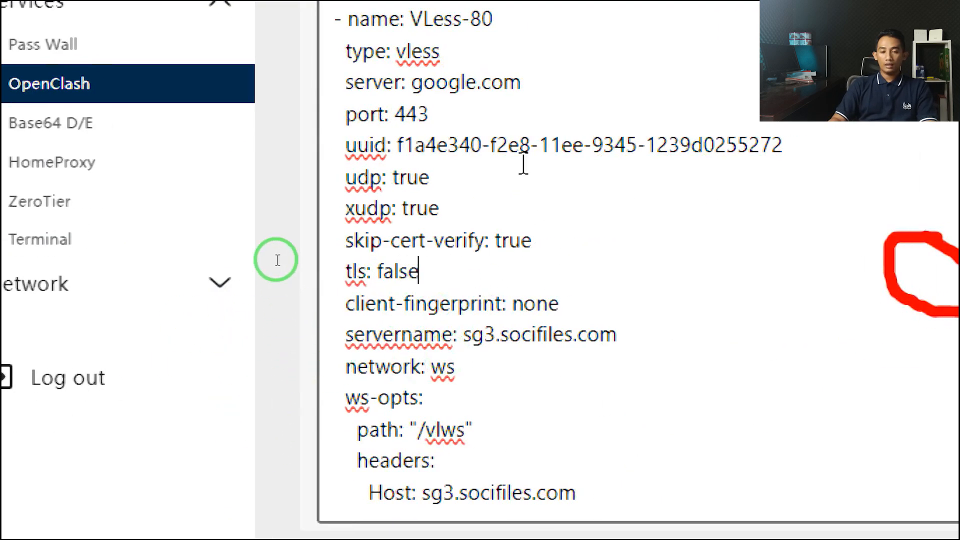
Step: Review the server, servername, websocket path and Host values of the VLess-80 entry
left_click_drag(520, 115, 409, 125)
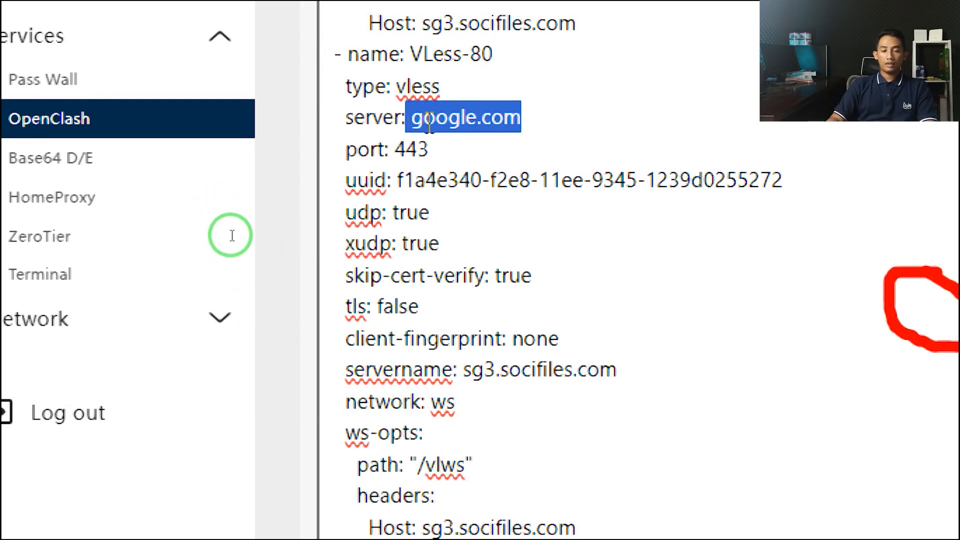
left_click(552, 122)
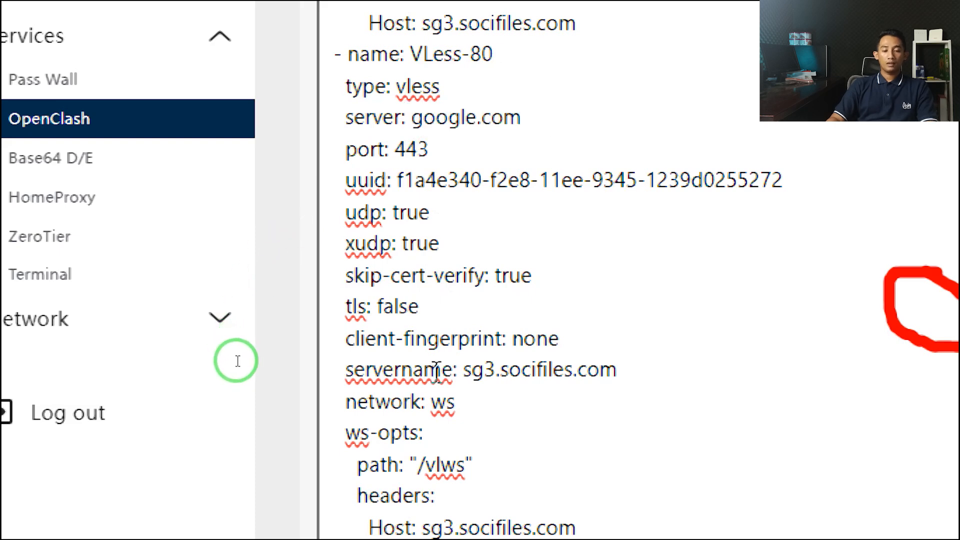
left_click_drag(617, 371, 214, 377)
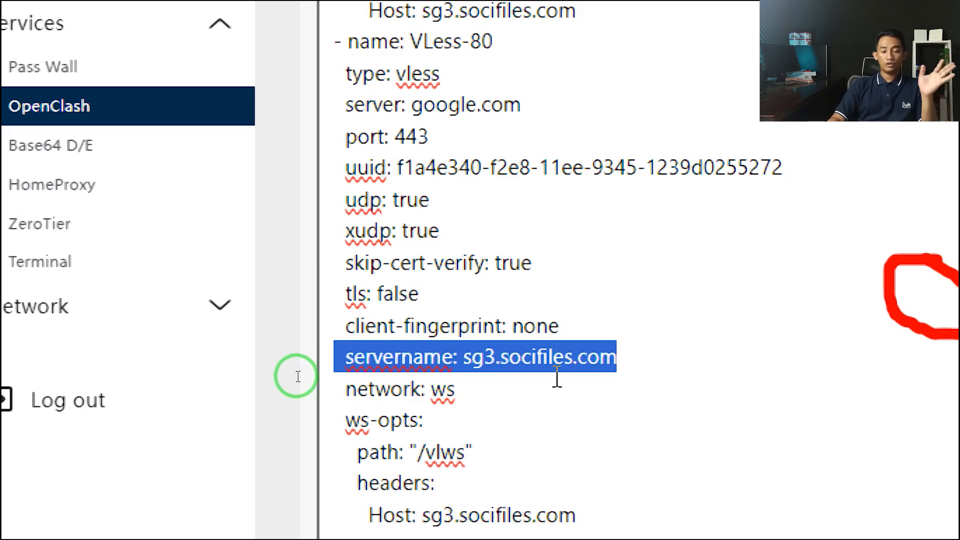
left_click(239, 410)
double_click(441, 452)
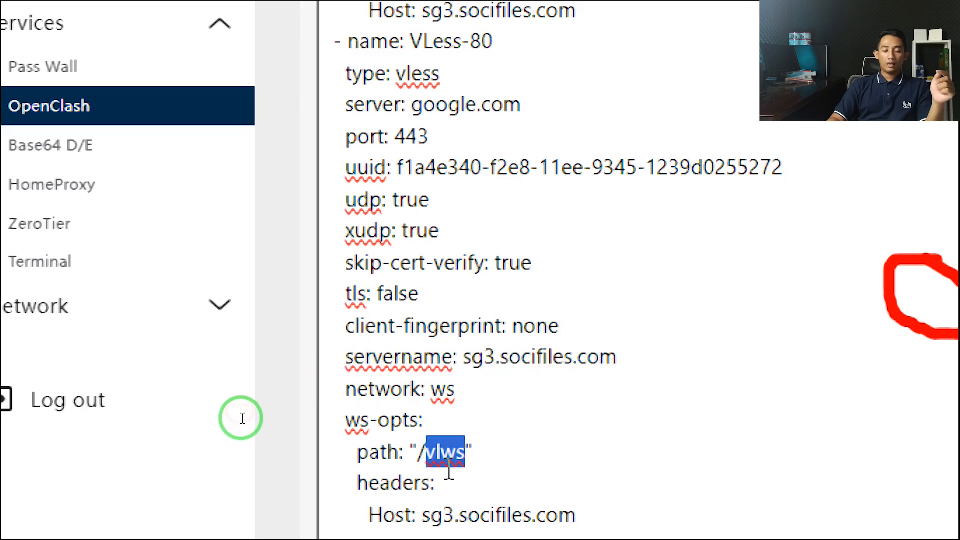
left_click_drag(634, 522, 421, 510)
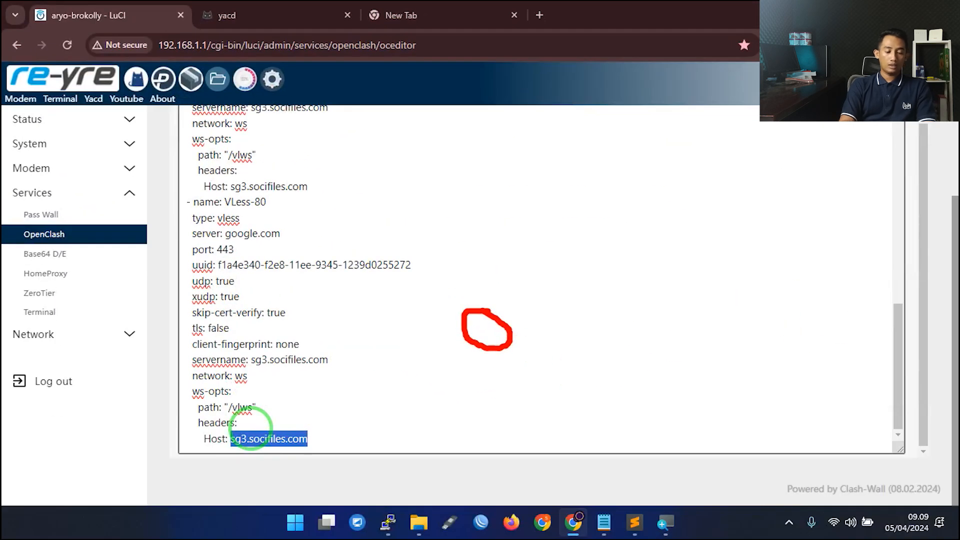
Step: Switch to yacd, refresh the Proxy-provider, and select VMESS-WS-80 in the INJECT group
left_click(265, 13)
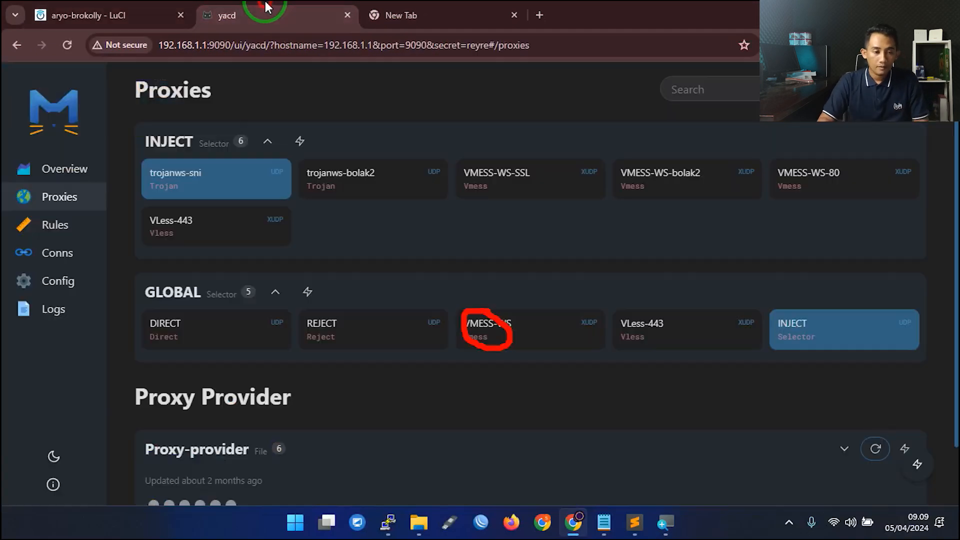
mouse_move(906, 470)
left_click(886, 440)
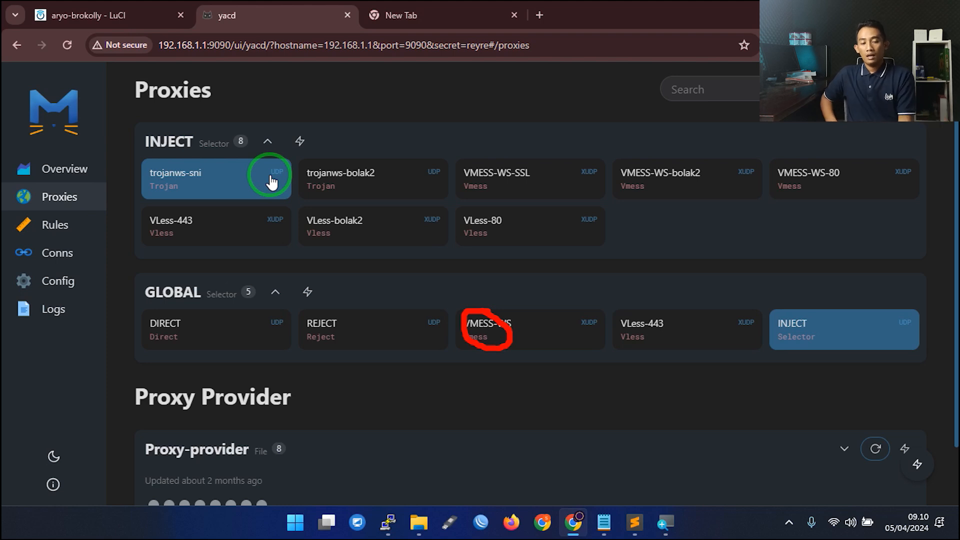
left_click(838, 189)
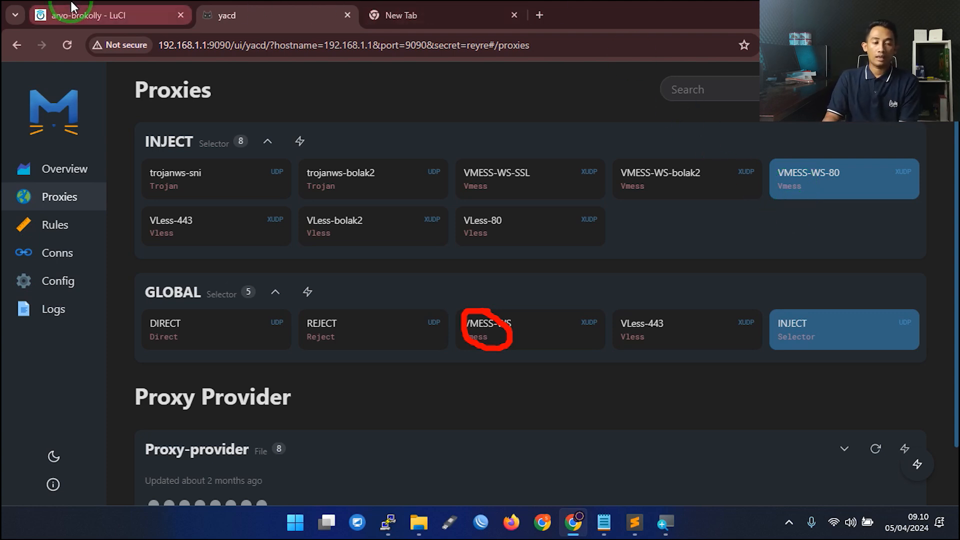
mouse_move(71, 2)
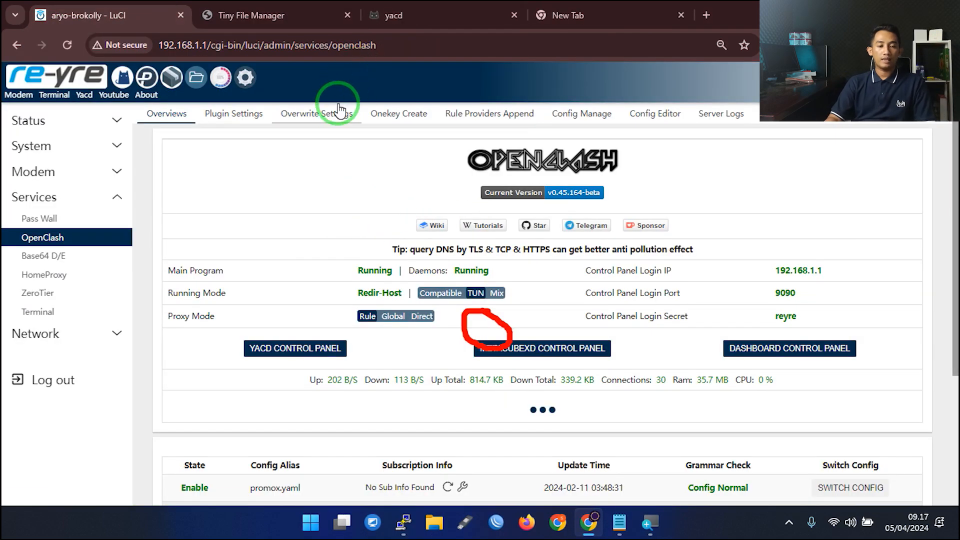
Step: Close the Tiny File Manager page and run latency tests on the INJECT group in yacd
left_click(276, 15)
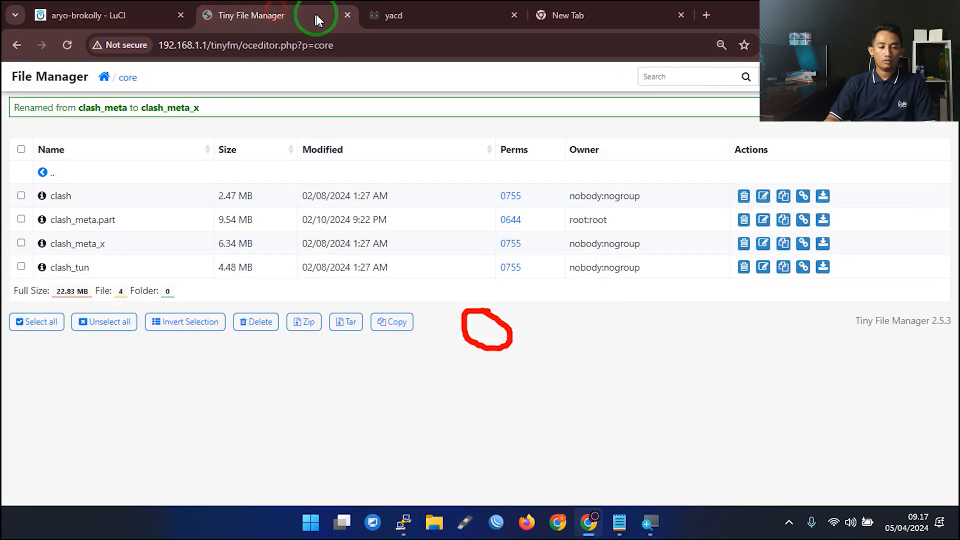
left_click(348, 15)
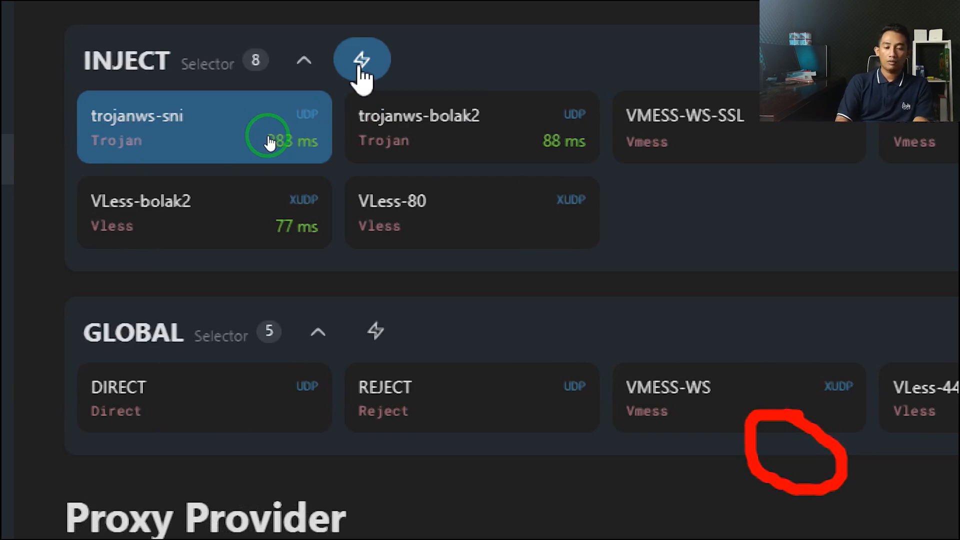
key("super+minus")
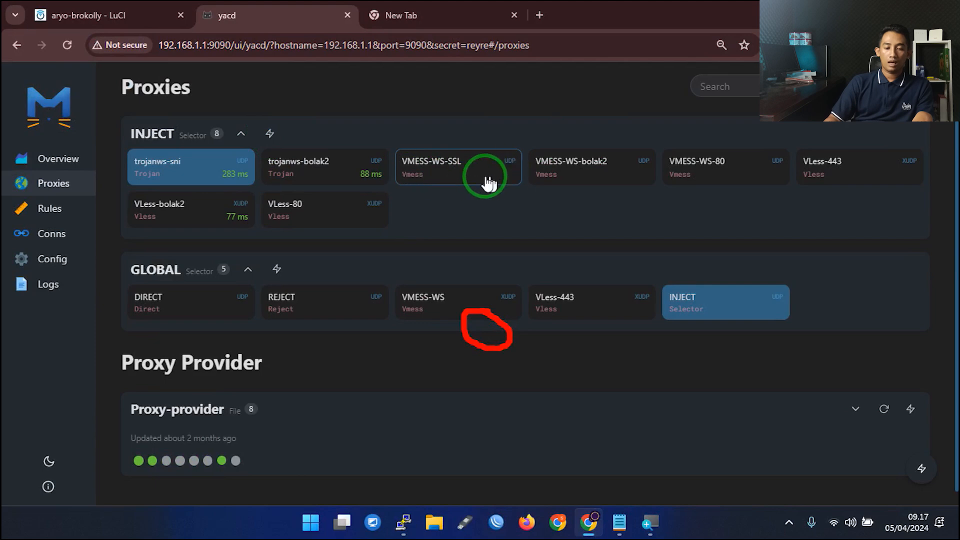
left_click(267, 136)
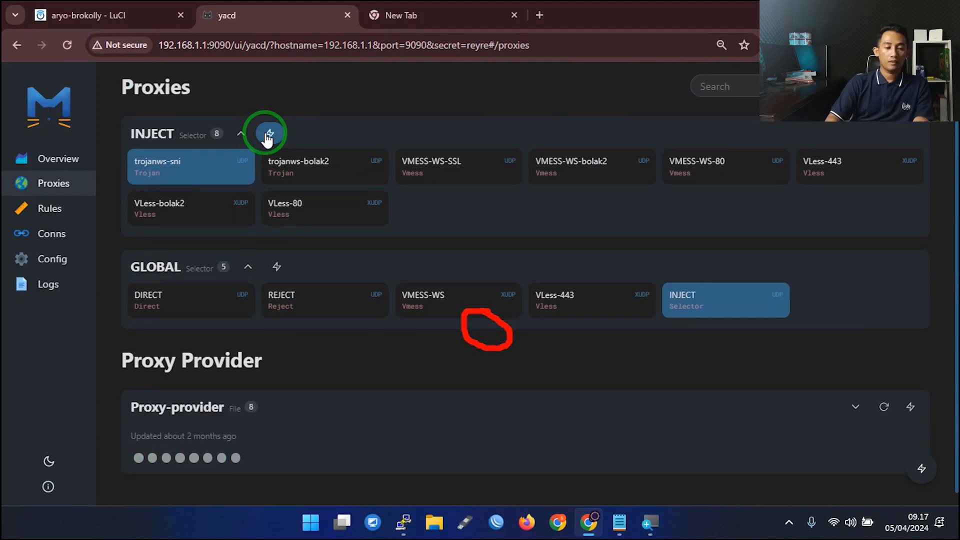
key("super")
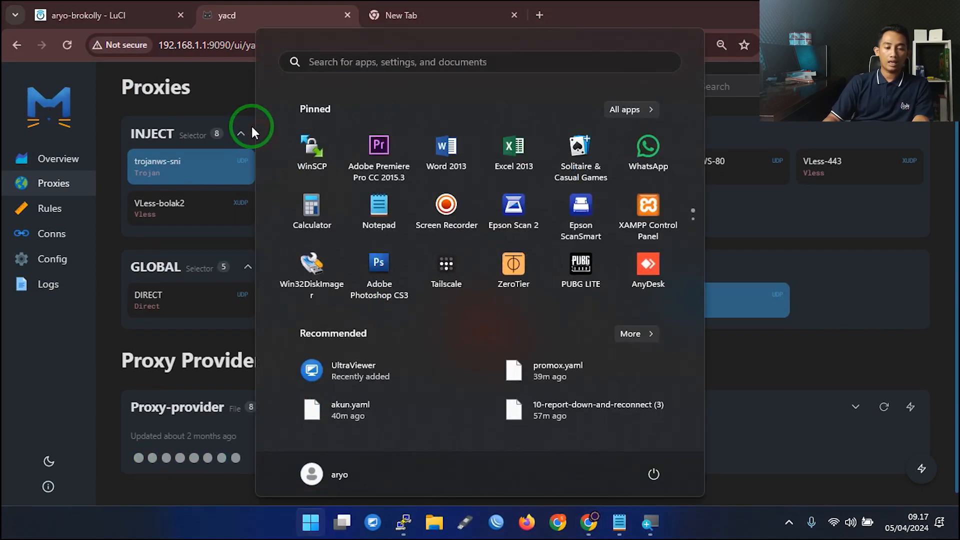
left_click(240, 119)
left_click(270, 134)
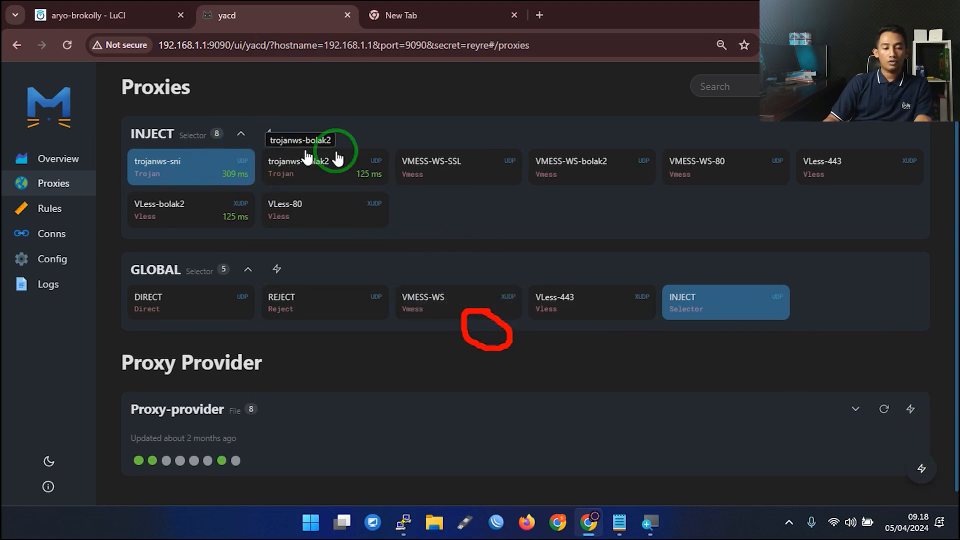
Step: Try trojanws-bolak2 and VLess-bolak2 in the INJECT group, ending with trojanws-sni selected
left_click(300, 168)
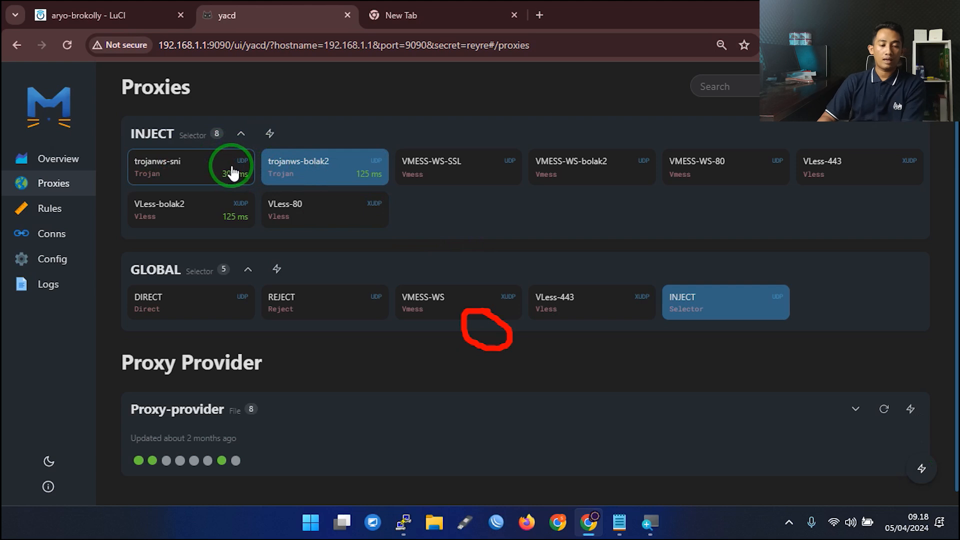
left_click(200, 160)
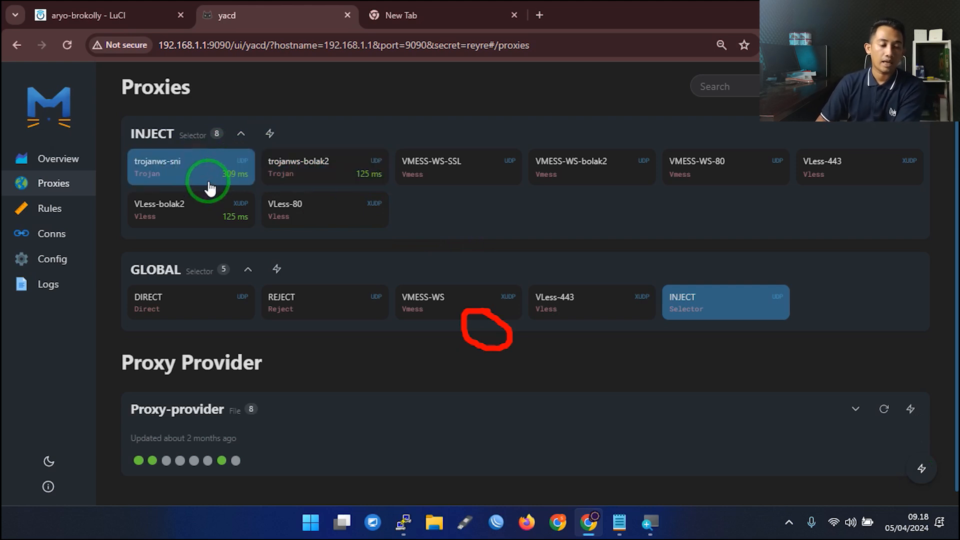
left_click(190, 221)
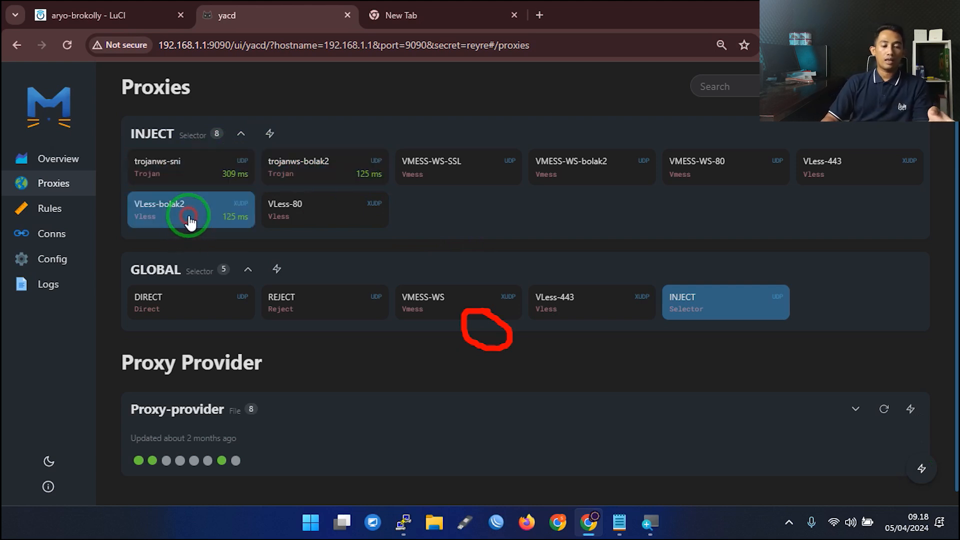
left_click(204, 174)
left_click(194, 208)
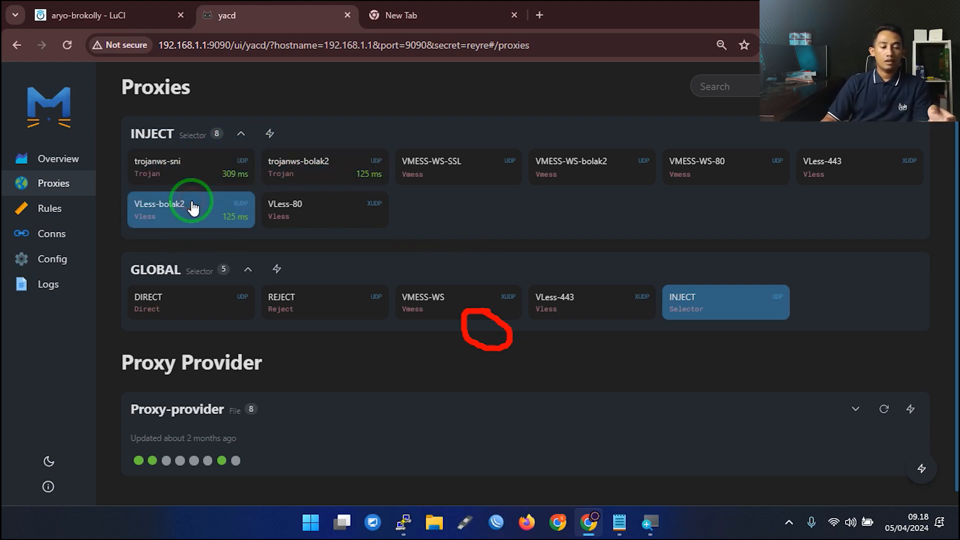
left_click(199, 169)
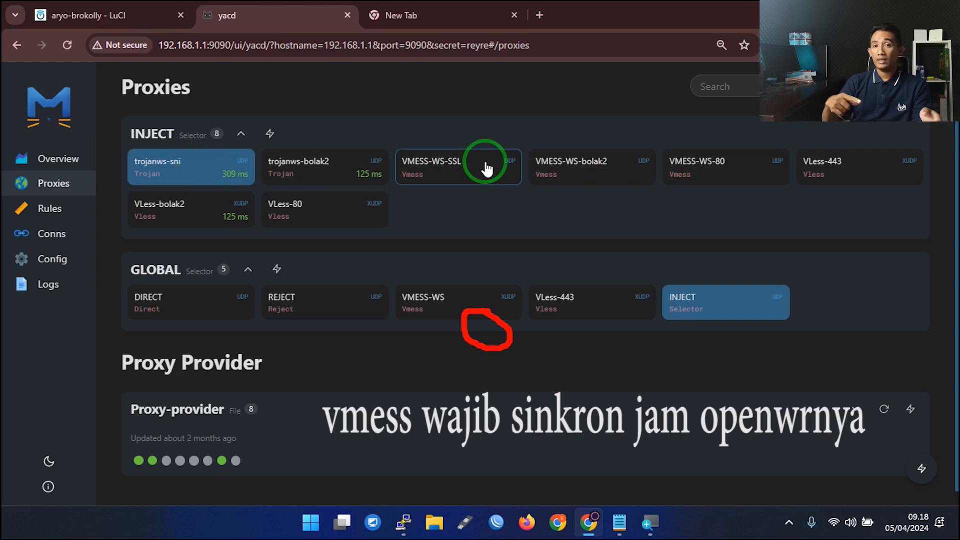
Step: Open speedtest.net in the empty New Tab page
left_click(77, 6)
left_click(481, 12)
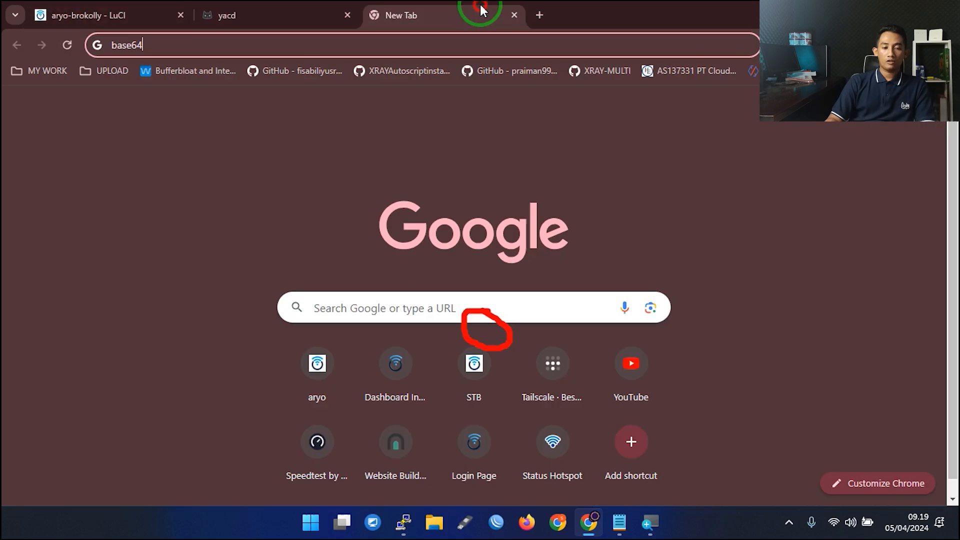
key("ctrl+a")
type("spe")
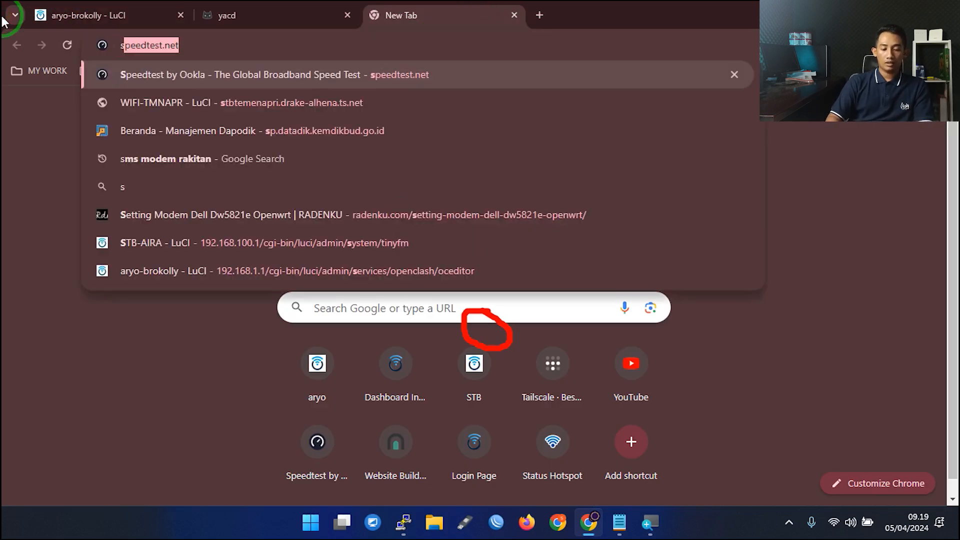
key("Return")
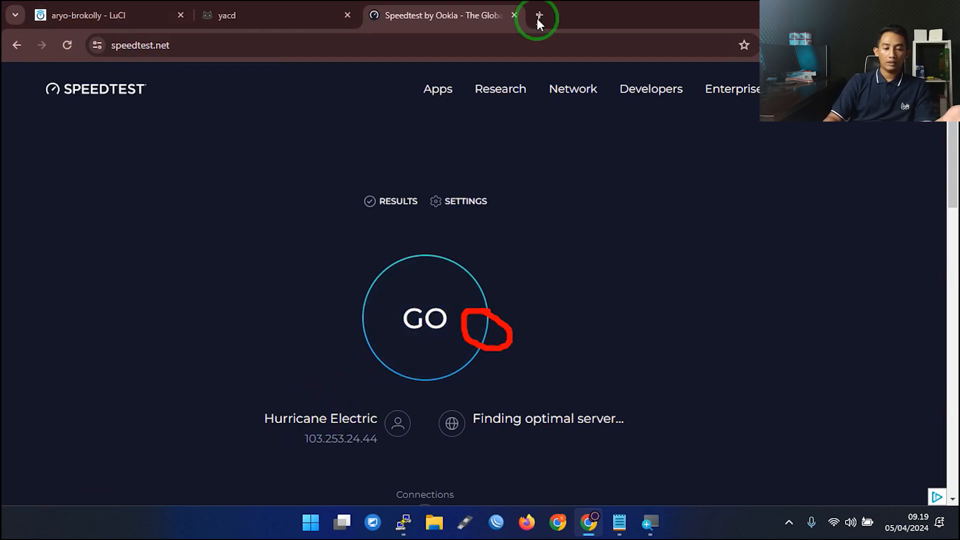
Step: Check the computer's Wi-Fi connection and run the internet speed test
left_click(834, 522)
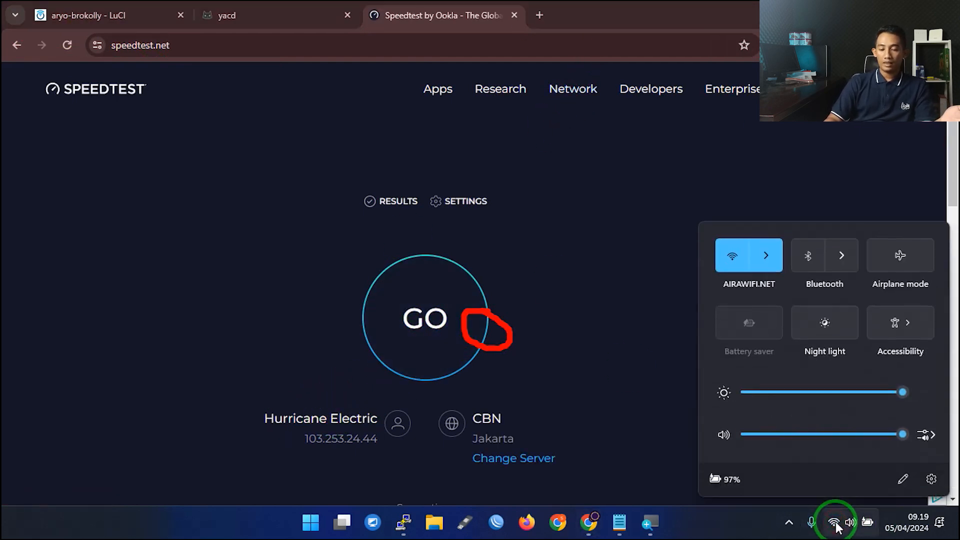
left_click(766, 254)
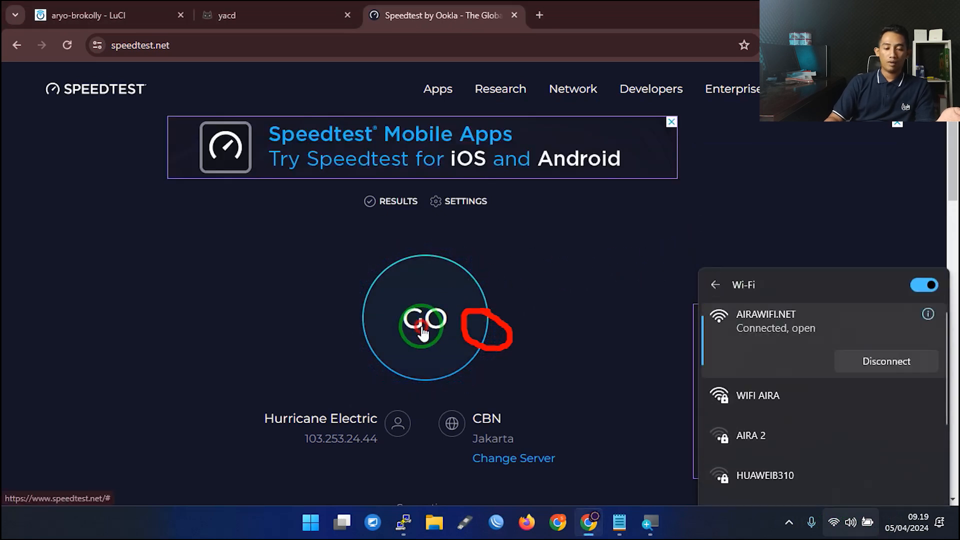
left_click(422, 324)
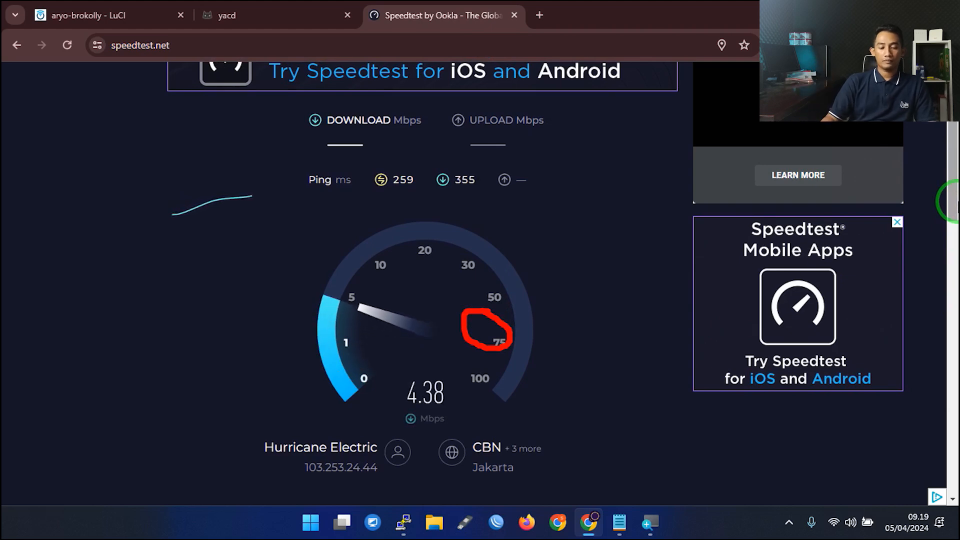
left_click(406, 400)
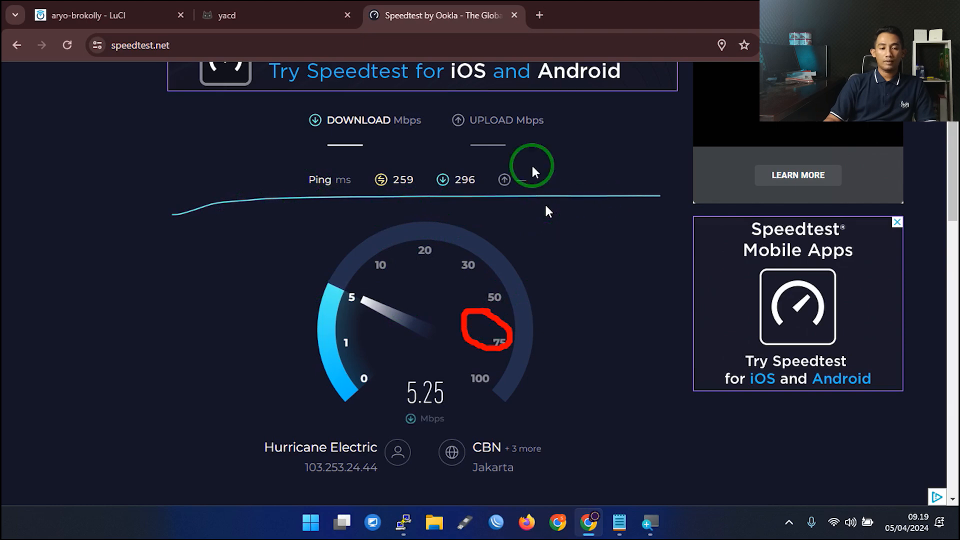
Step: Select VLess-bolak2 in yacd's INJECT group and reload speedtest.net for another test
left_click(225, 15)
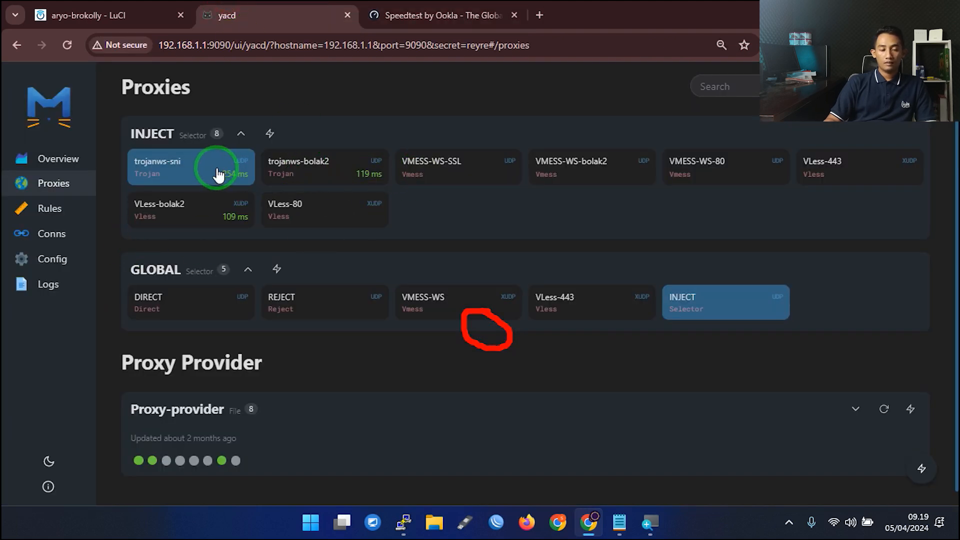
left_click(181, 213)
left_click(435, 15)
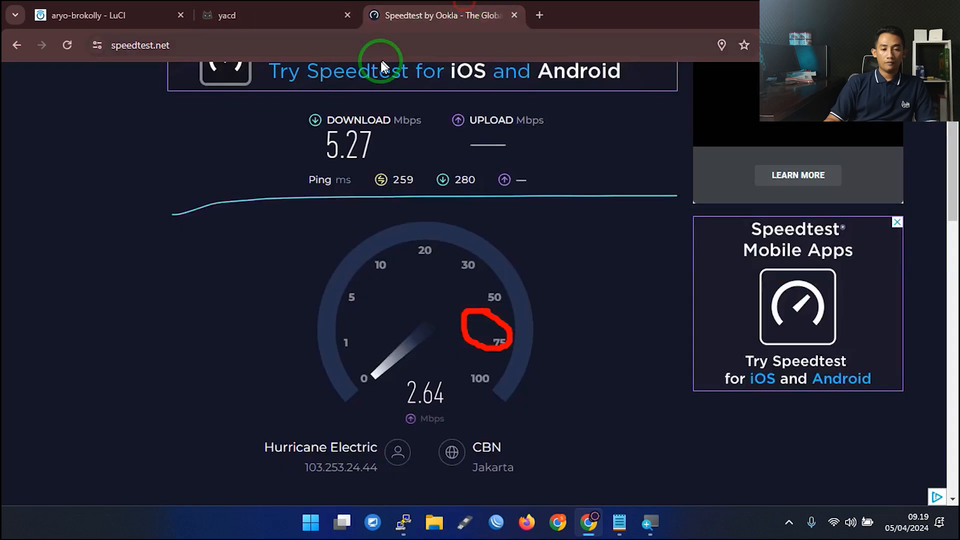
left_click(295, 42)
type("\\")
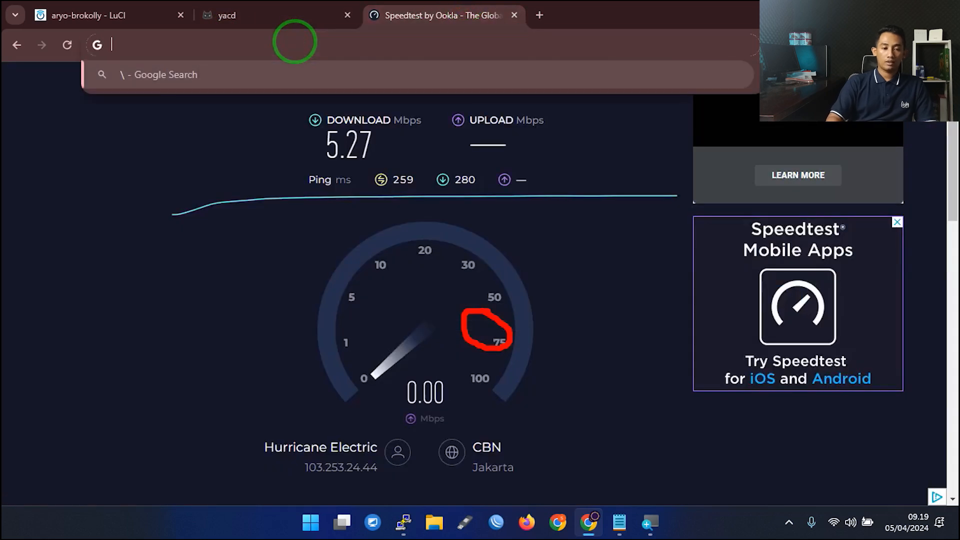
key("BackSpace")
type("s")
key("Return")
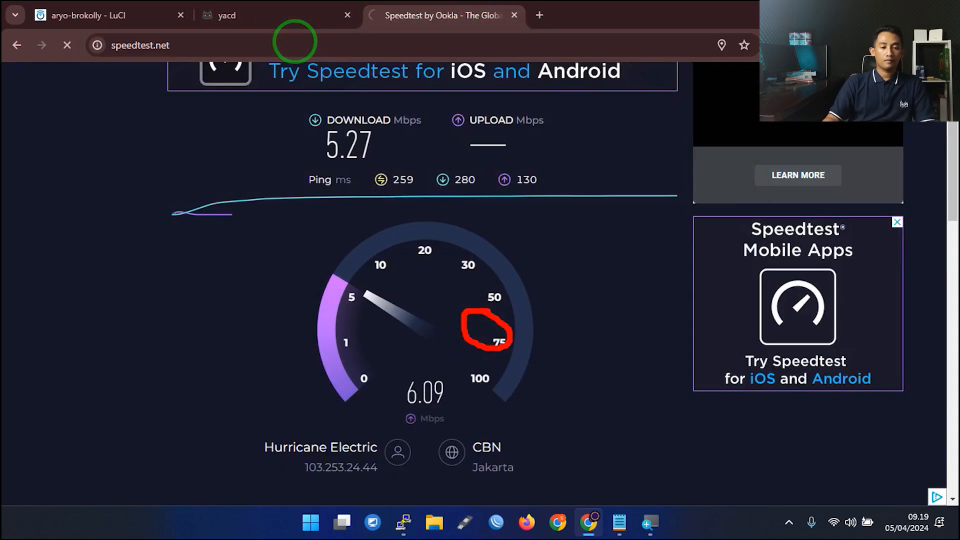